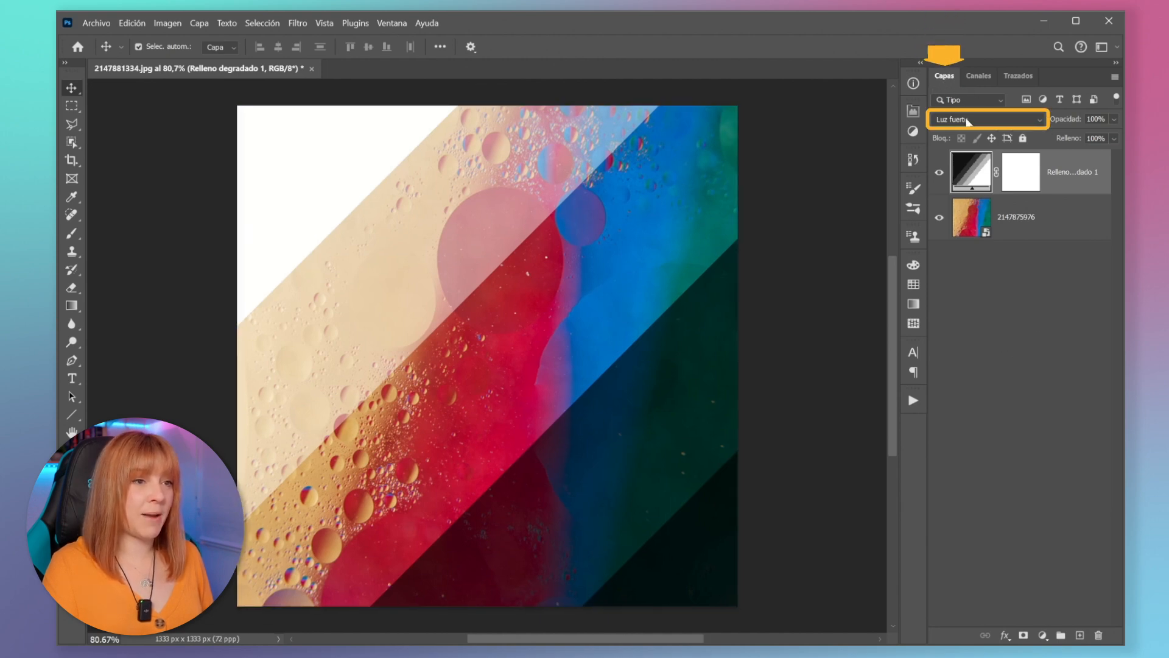
Step: Set the gradient fill layer's blend mode to Superponer over the colourful bubbles image
{"action": "left_click", "coordinate": [970, 120]}
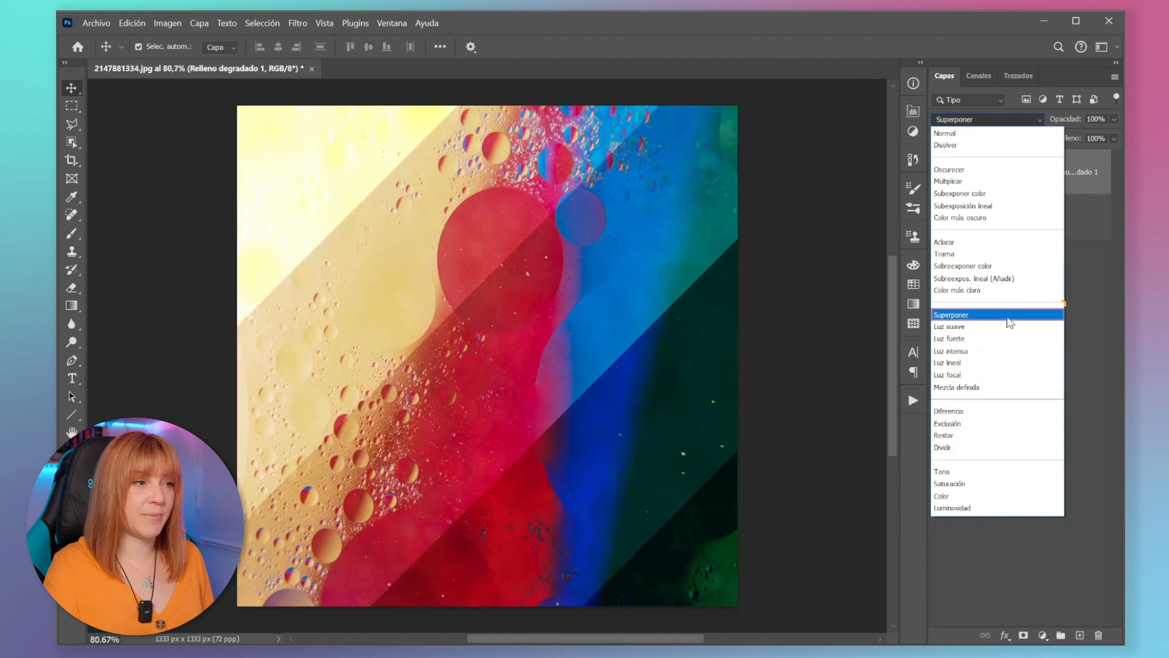
{"action": "left_click", "coordinate": [1016, 315]}
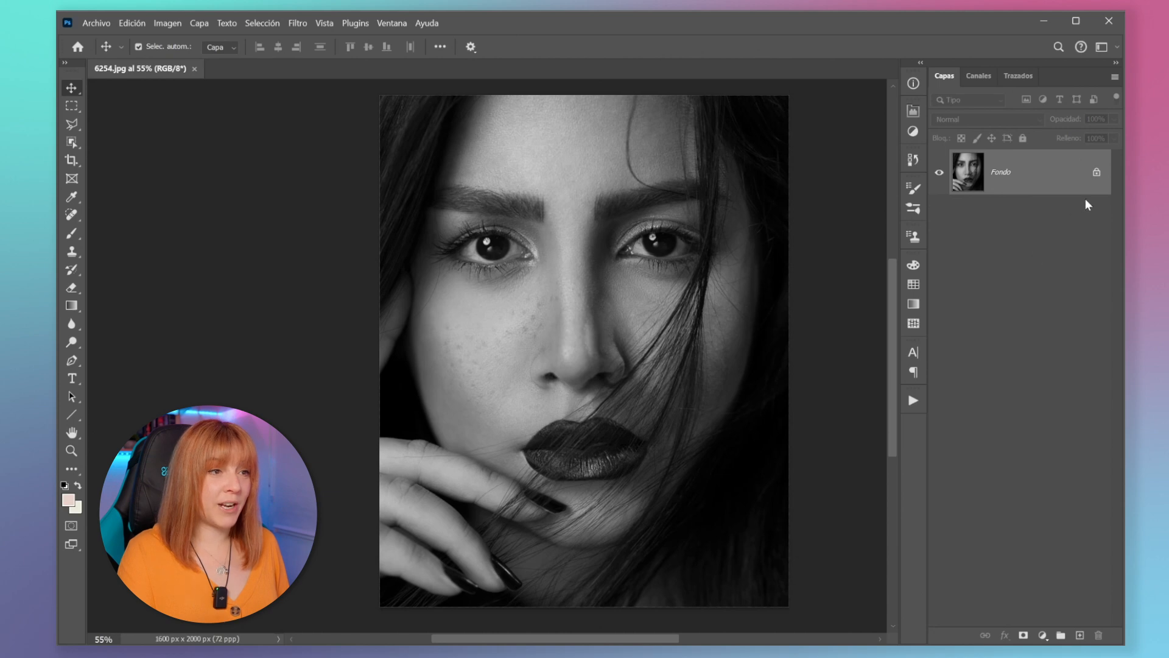
Step: Unlock the black-and-white portrait's background layer and duplicate it
{"action": "left_click", "coordinate": [1096, 172]}
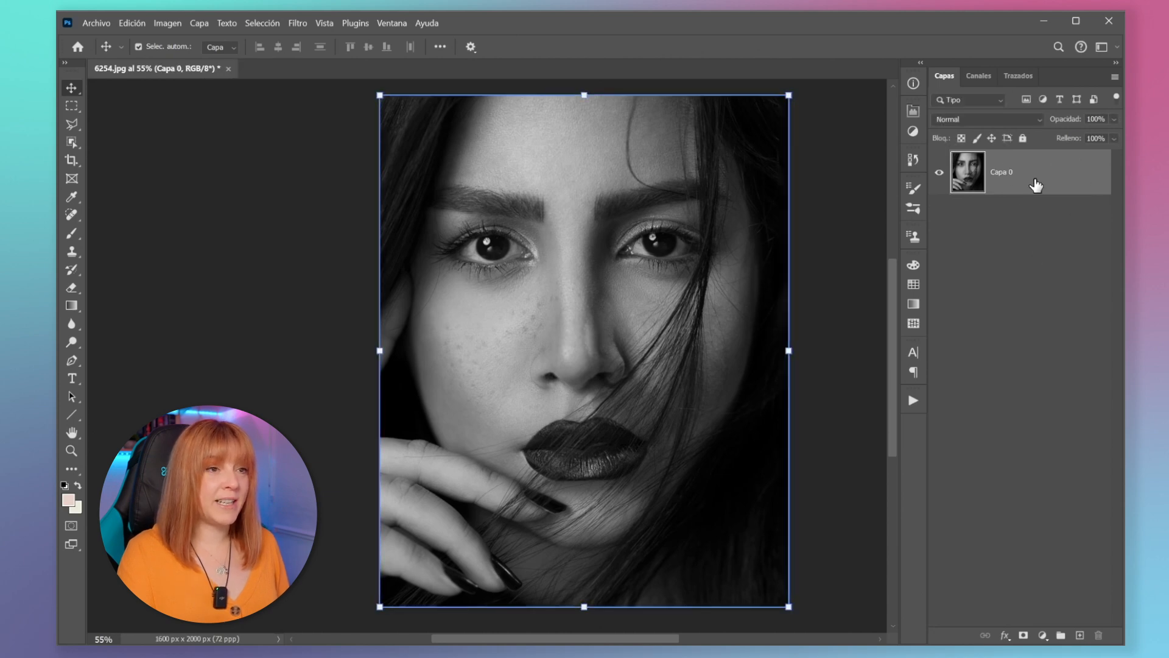
{"action": "key", "text": "ctrl+j"}
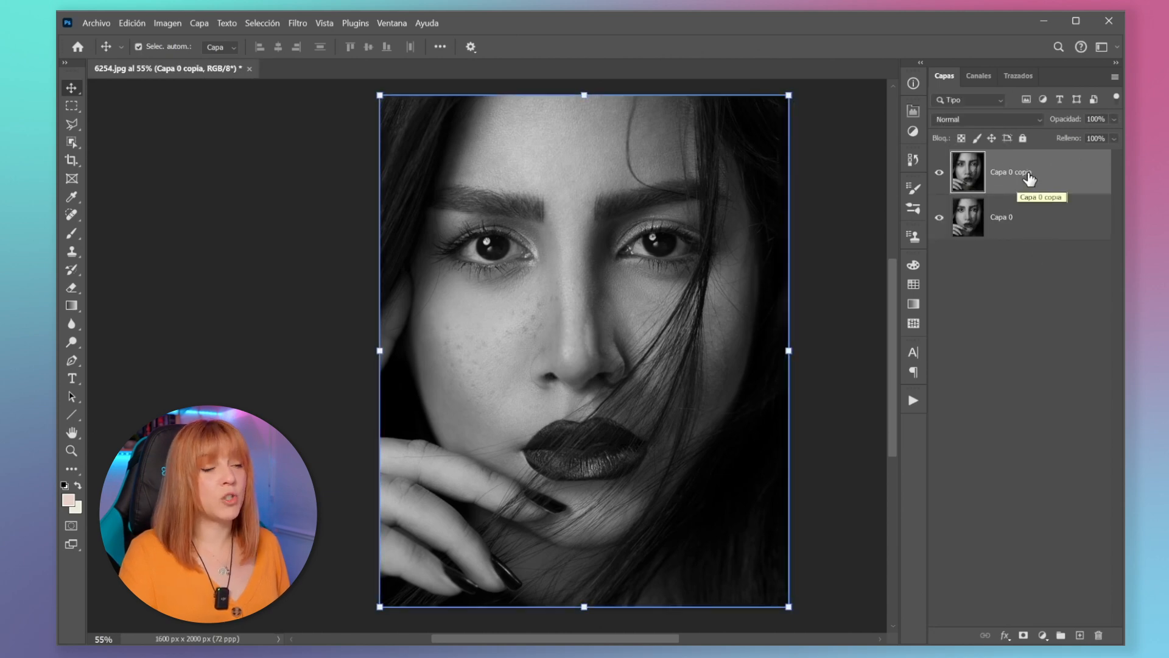
Step: Set the duplicated portrait layer's blend mode to Superponer and compare the image with and without that layer
{"action": "left_click", "coordinate": [1041, 119]}
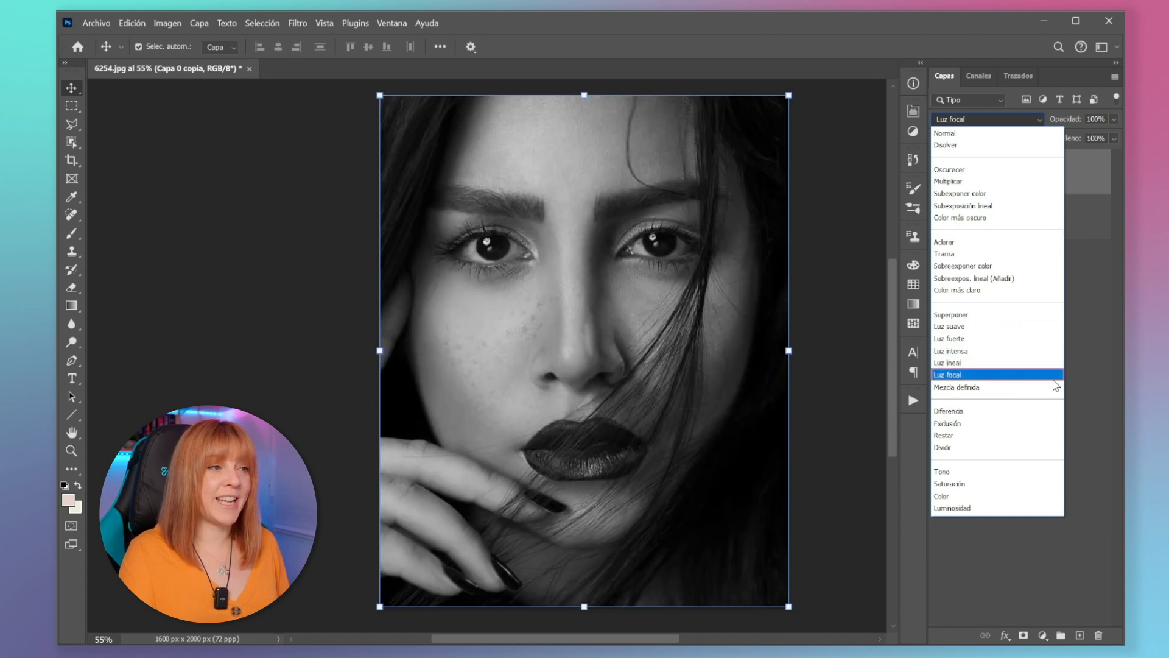
{"action": "left_click", "coordinate": [1052, 315]}
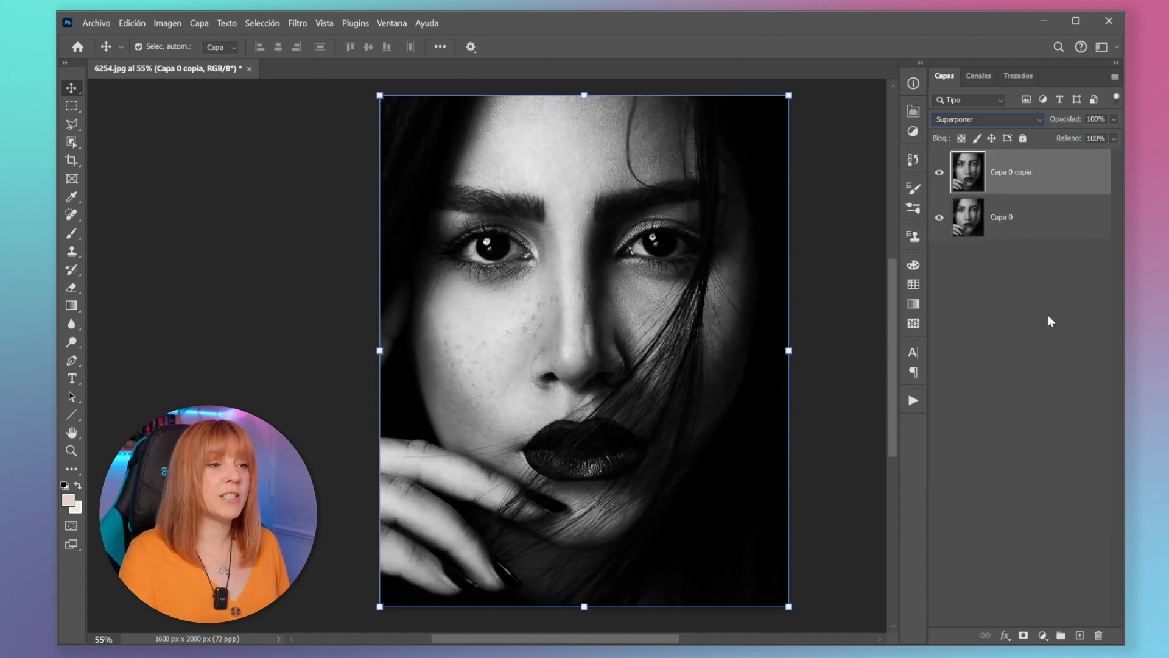
{"action": "left_click", "coordinate": [939, 173]}
{"action": "left_click", "coordinate": [940, 173]}
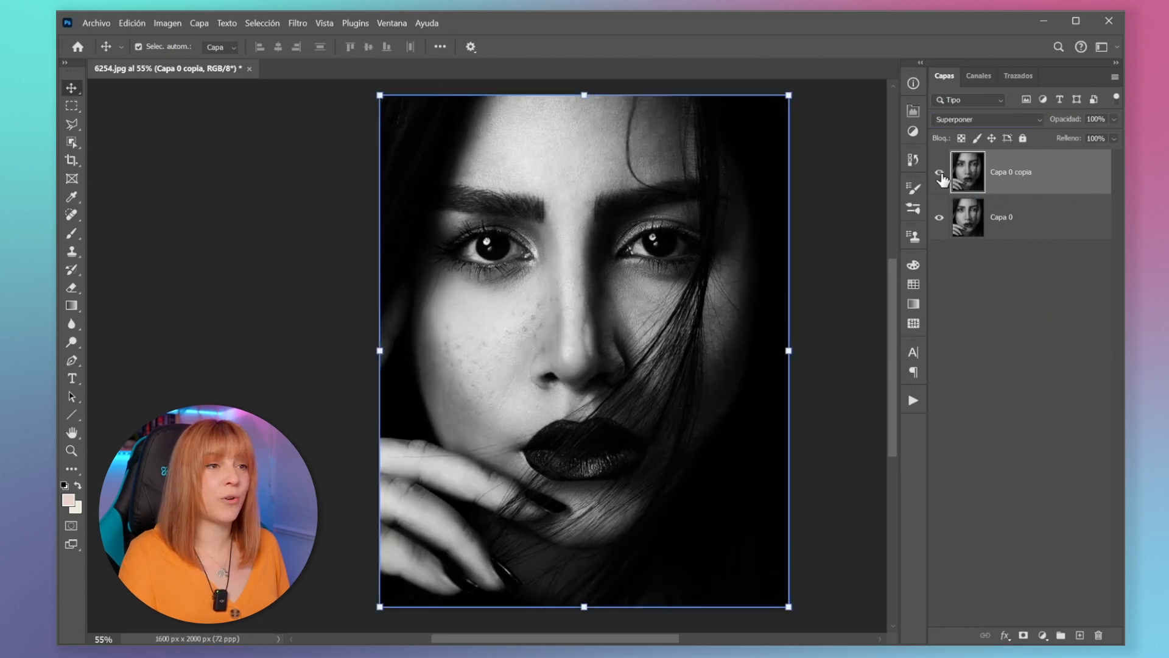
{"action": "left_click", "coordinate": [939, 173]}
{"action": "left_click", "coordinate": [940, 173]}
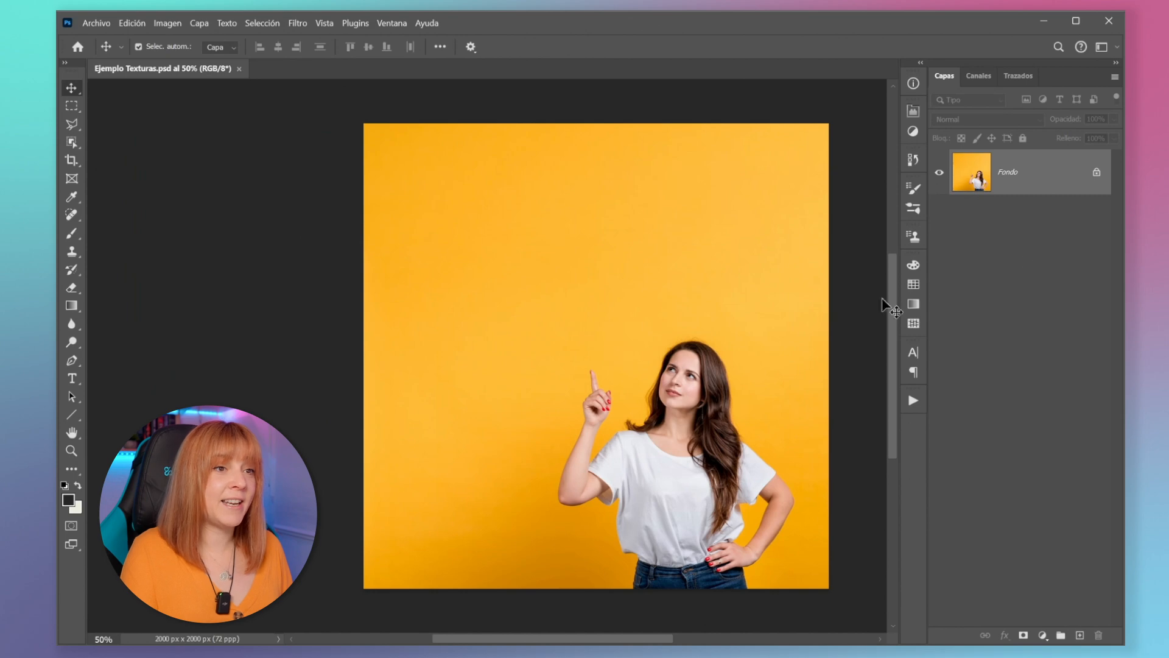
Step: Unlock the background layer of the woman on yellow and duplicate it
{"action": "left_click", "coordinate": [1097, 173]}
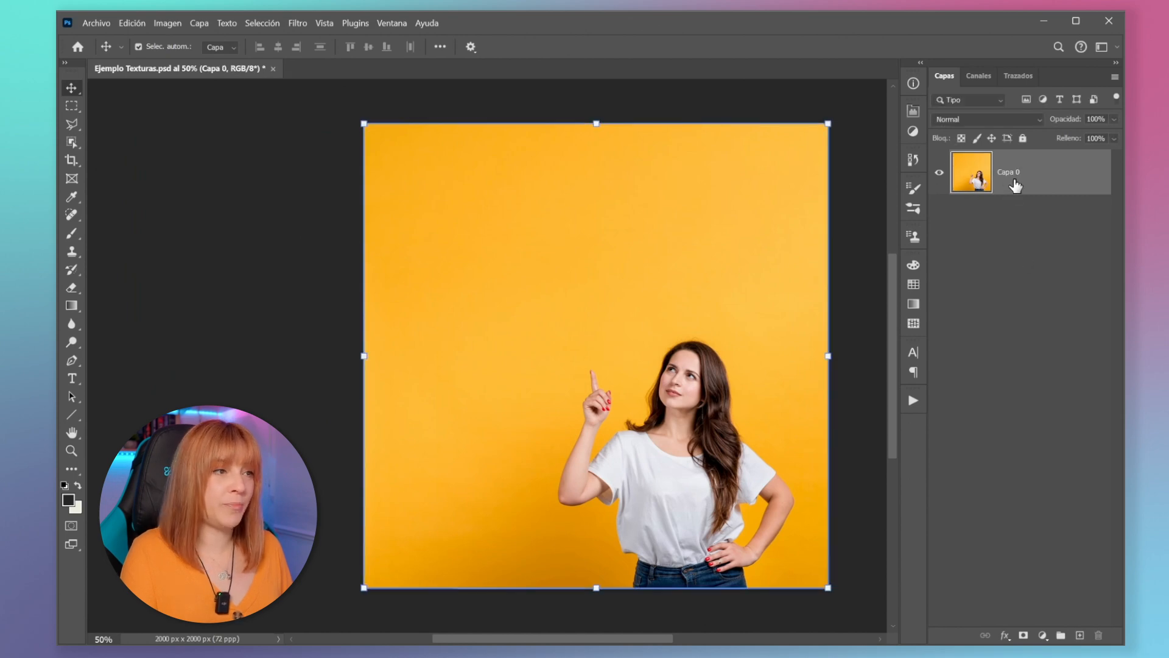
{"action": "key", "text": "ctrl+j"}
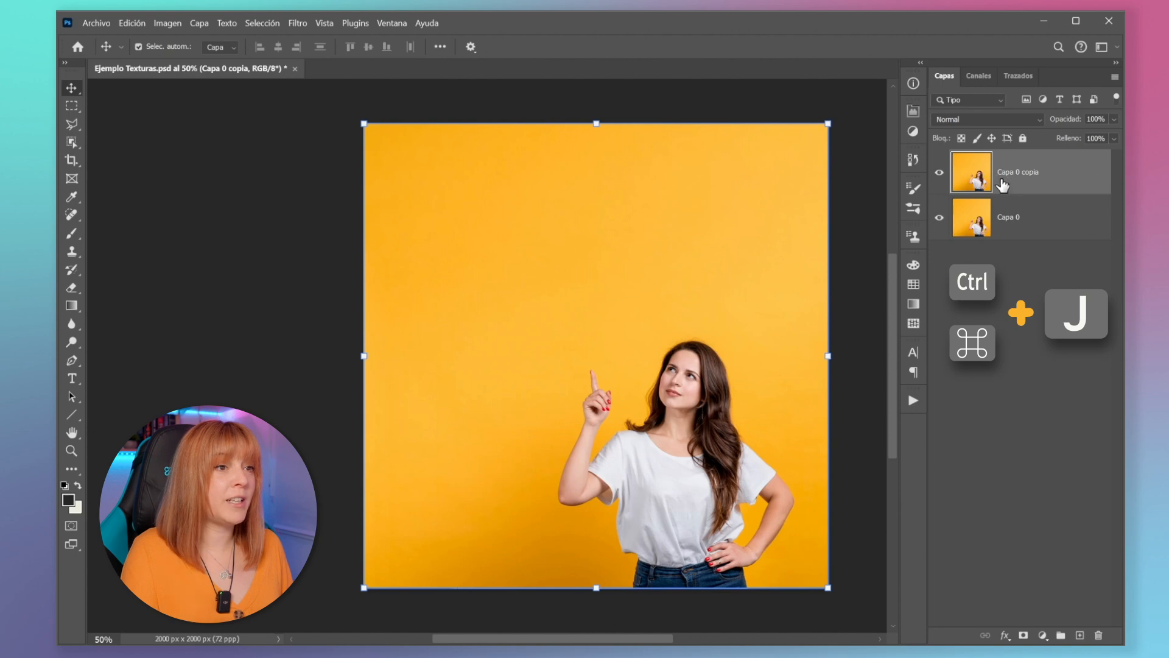
{"action": "left_click", "coordinate": [1023, 215]}
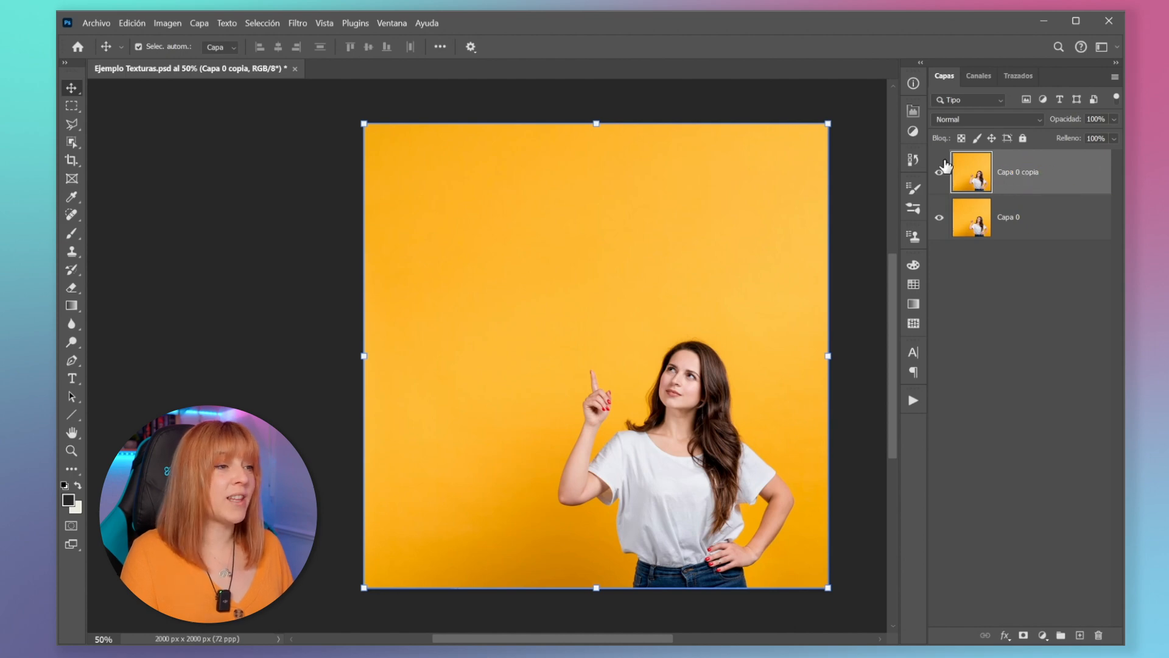
Step: Select the woman on the copied layer with the Object Selection tool and mask the layer to her outline
{"action": "left_click", "coordinate": [72, 142]}
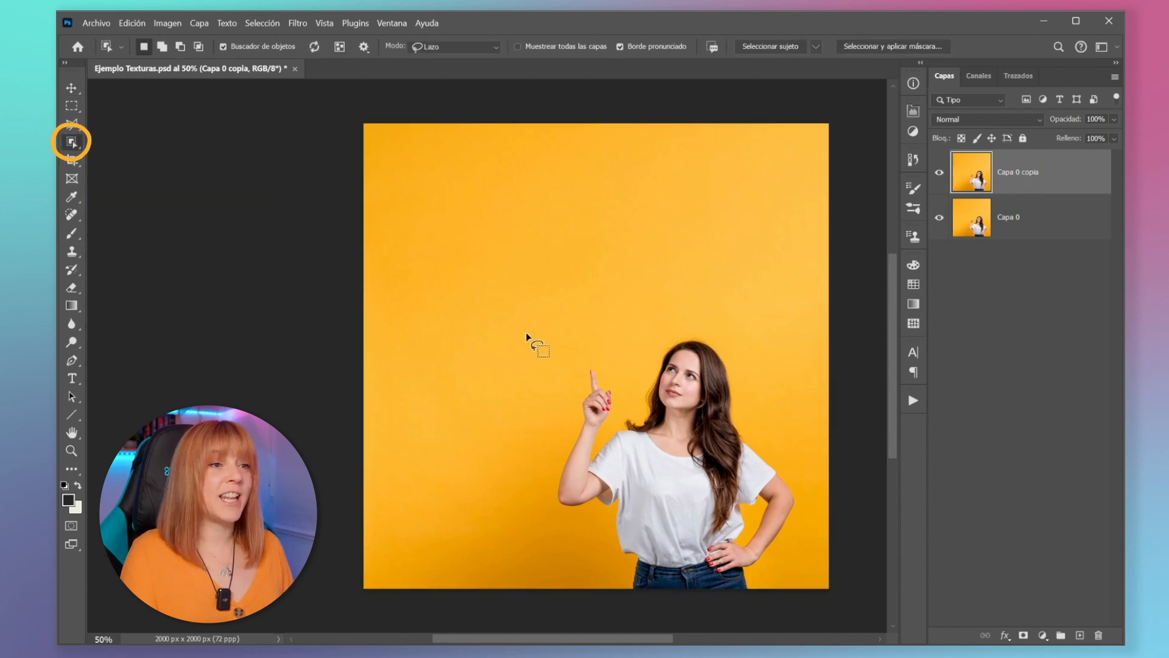
{"action": "left_click", "coordinate": [696, 462]}
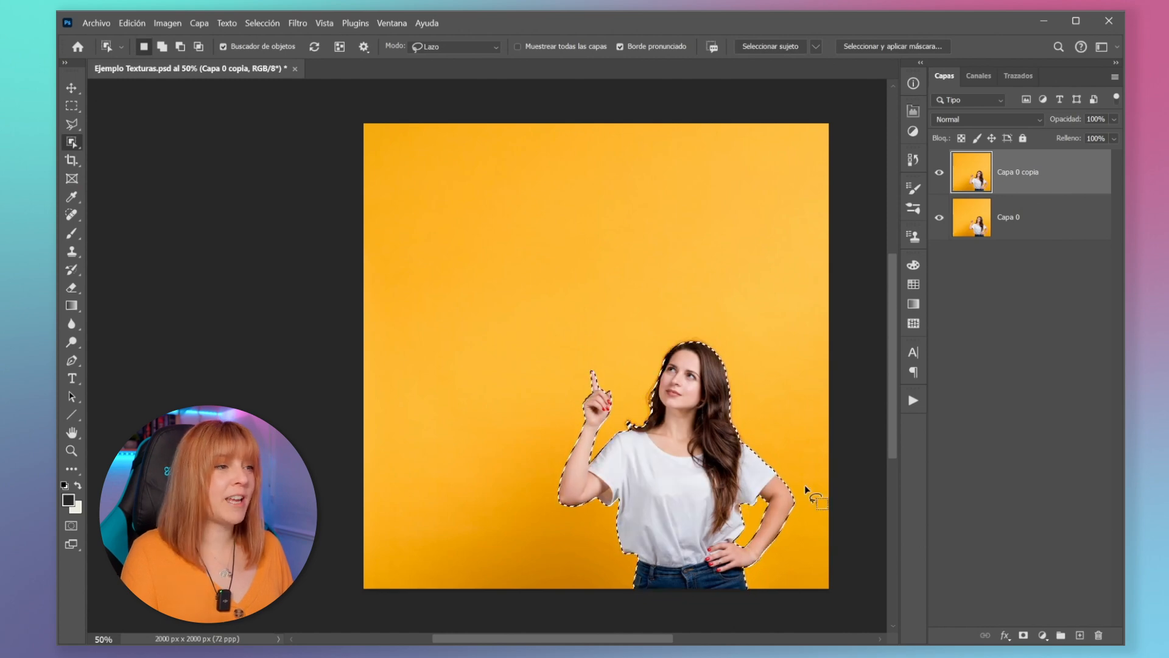
{"action": "left_click", "coordinate": [1024, 636]}
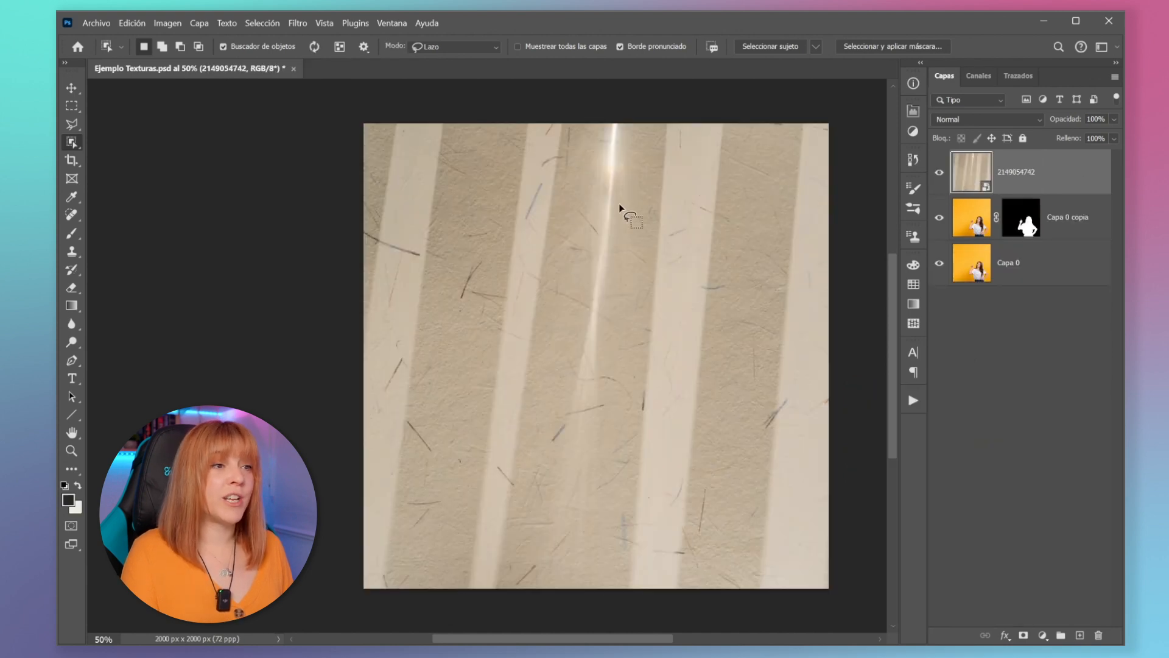
Step: Move the paper texture layer below the masked woman layer so it sits directly above Capa 0
{"action": "left_click_drag", "start_coordinate": [1029, 182], "coordinate": [1035, 230]}
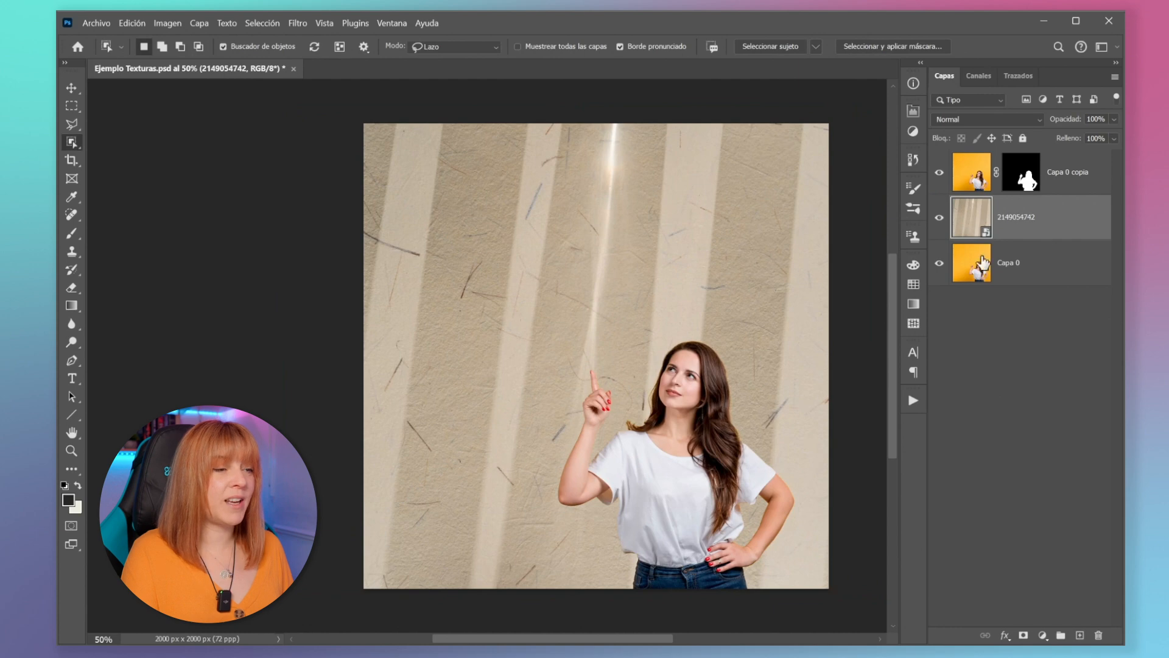
{"action": "key", "text": "v"}
{"action": "left_click", "coordinate": [707, 357]}
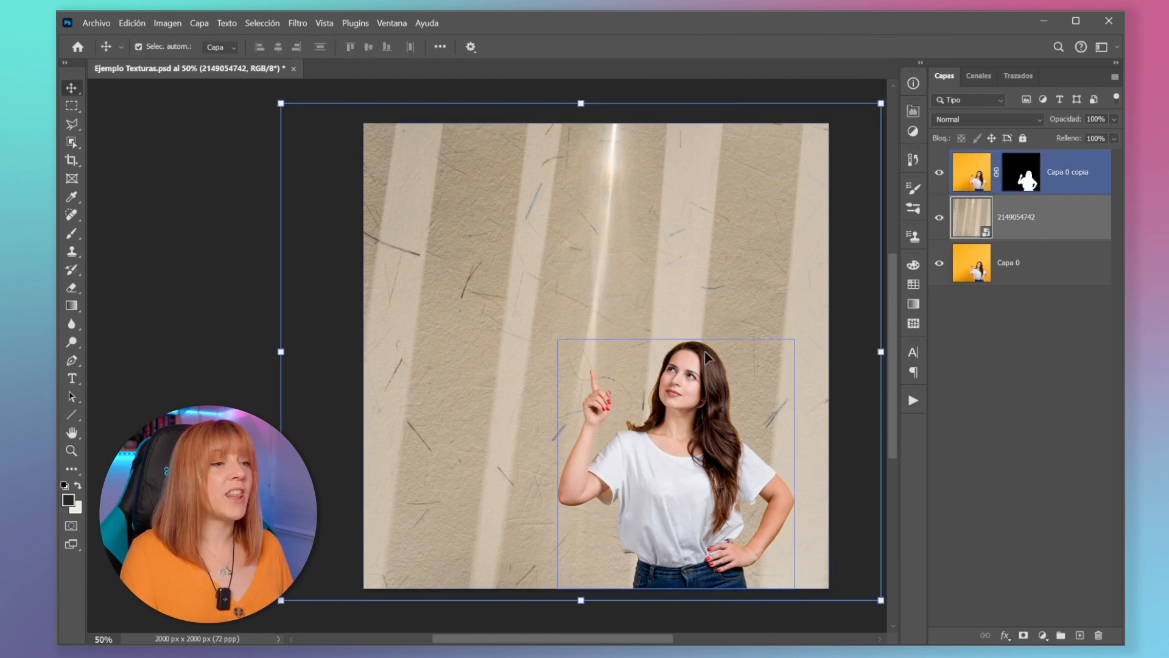
{"action": "left_click", "coordinate": [1036, 262]}
{"action": "left_click", "coordinate": [1071, 171]}
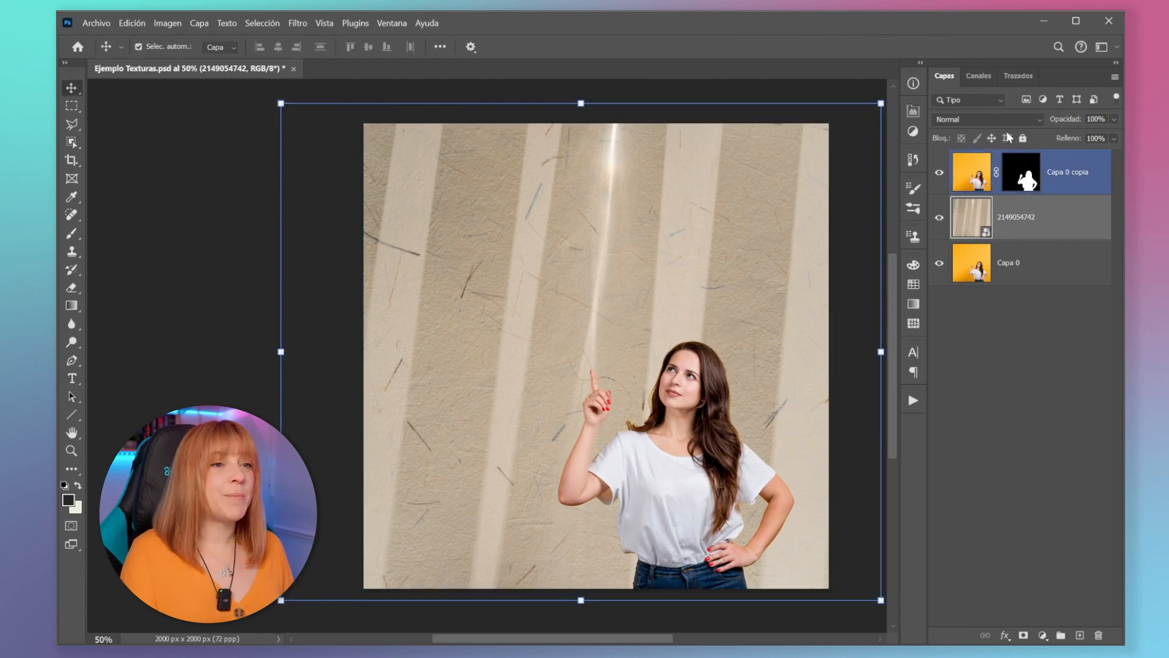
Step: Try the Multiplicar blend mode on the texture layer and replace it with Superponer
{"action": "left_click", "coordinate": [1004, 119]}
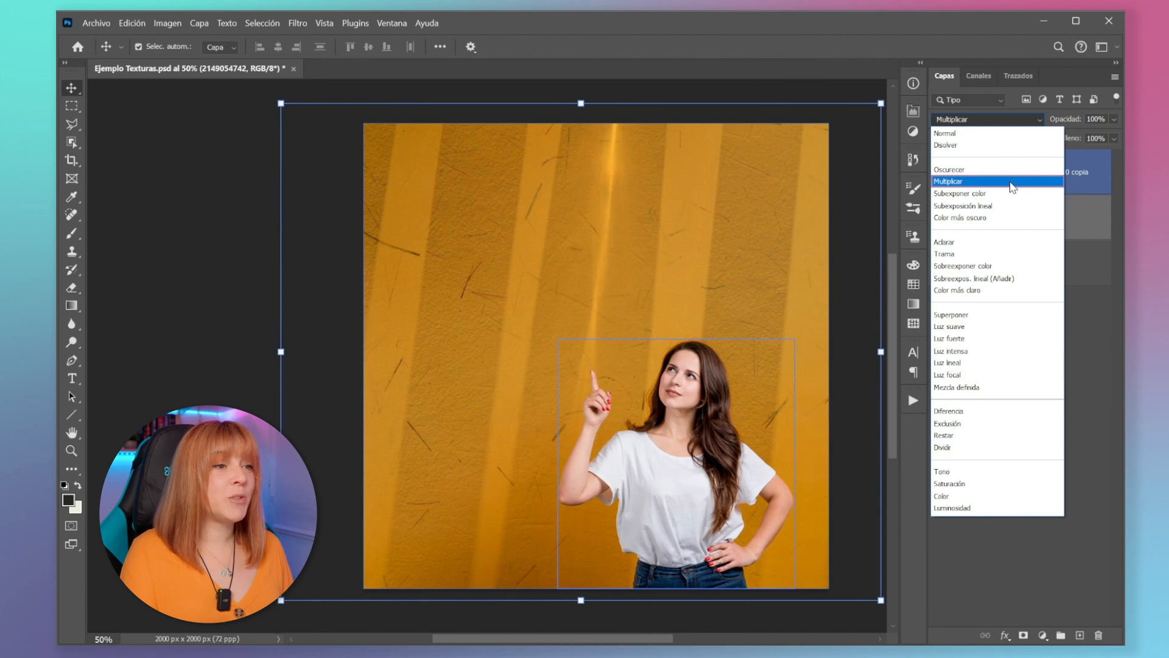
{"action": "left_click", "coordinate": [1011, 182]}
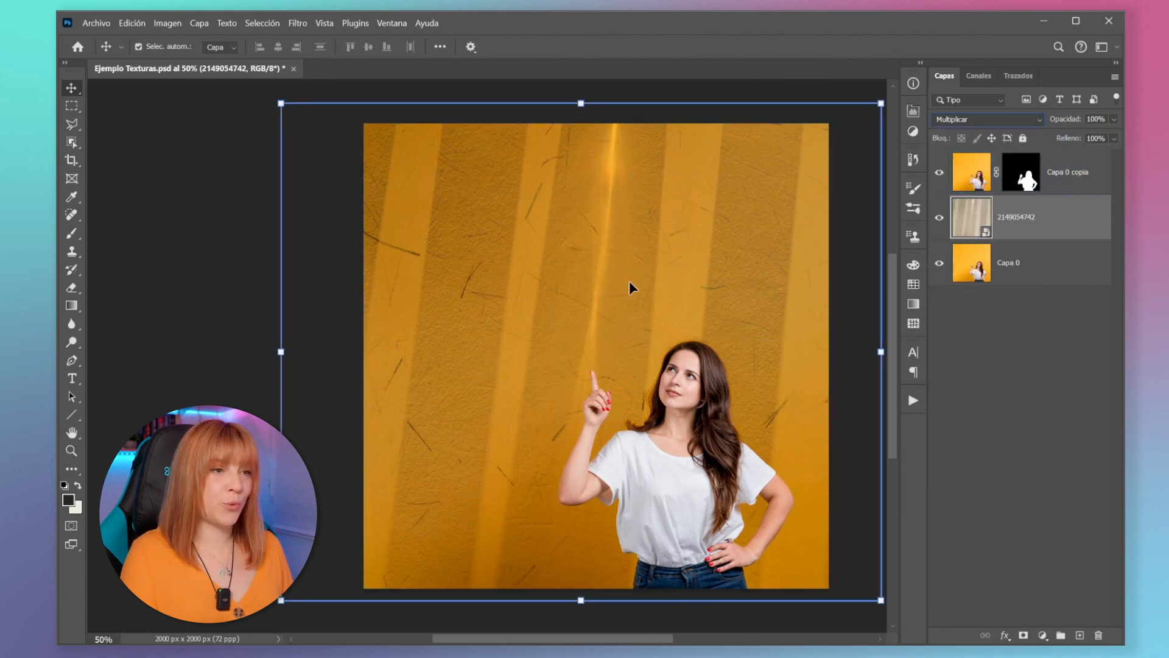
{"action": "left_click", "coordinate": [986, 119]}
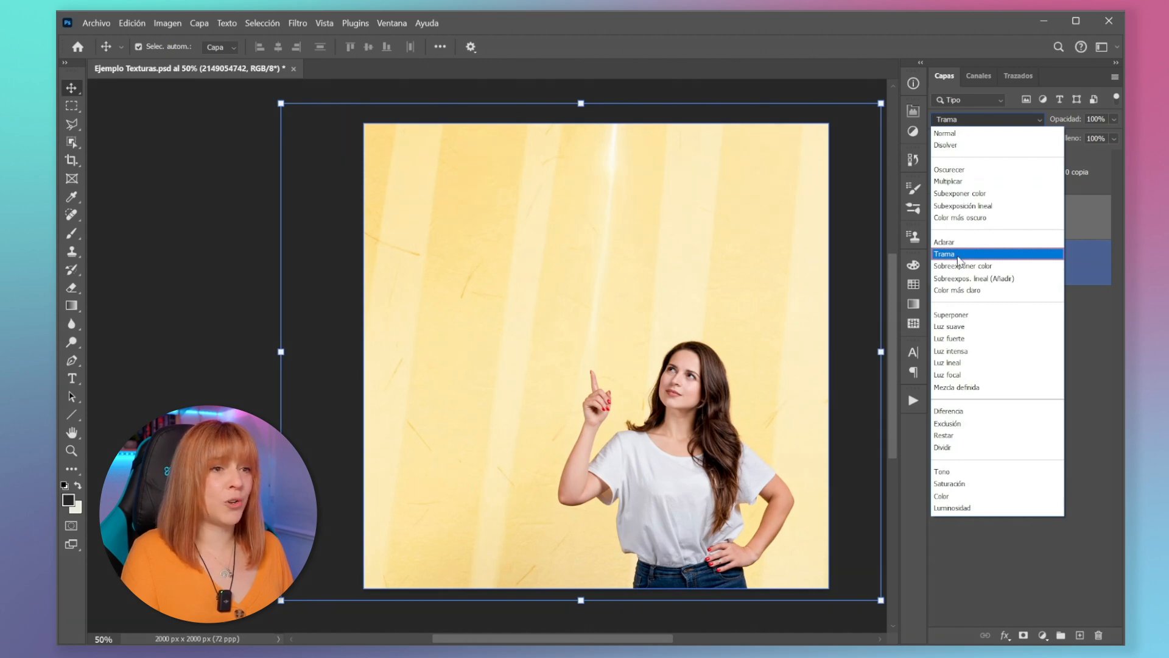
{"action": "left_click", "coordinate": [957, 316]}
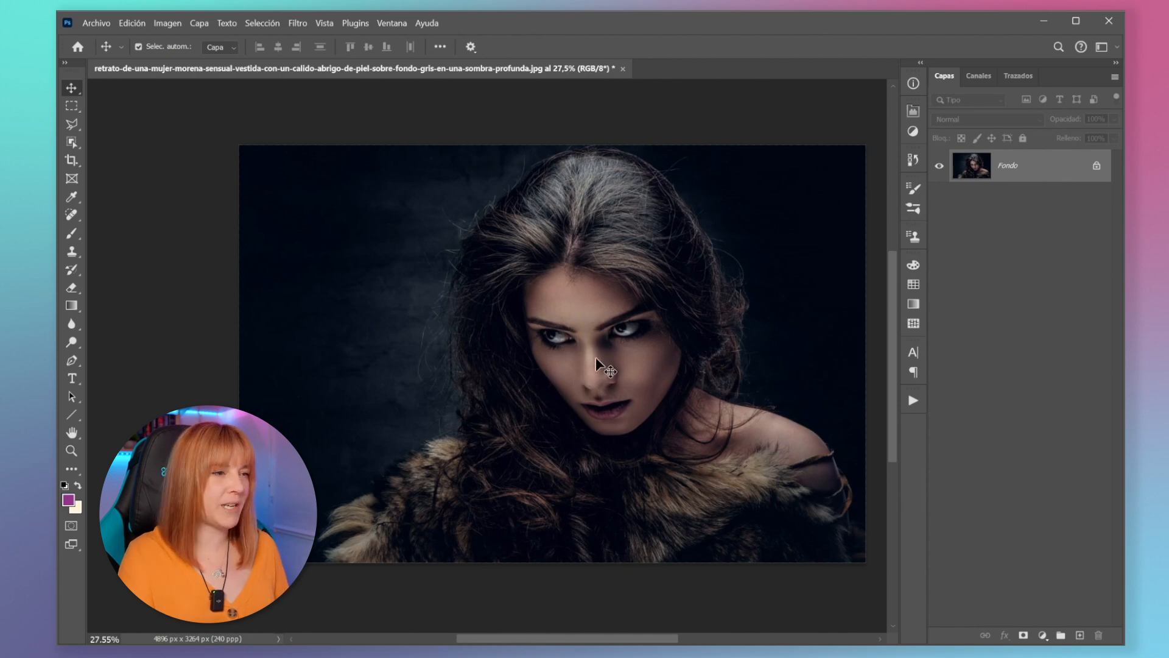
Step: Add a new layer above the dark portrait and fill it with 50% gris
{"action": "left_click", "coordinate": [1081, 637]}
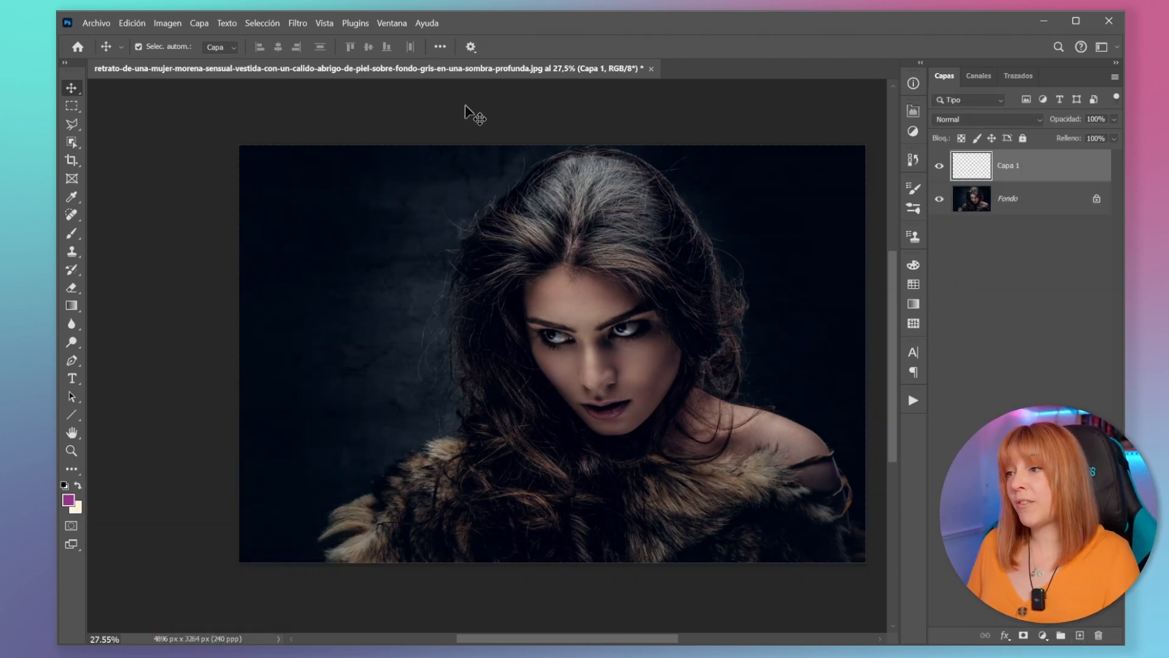
{"action": "left_click", "coordinate": [133, 24]}
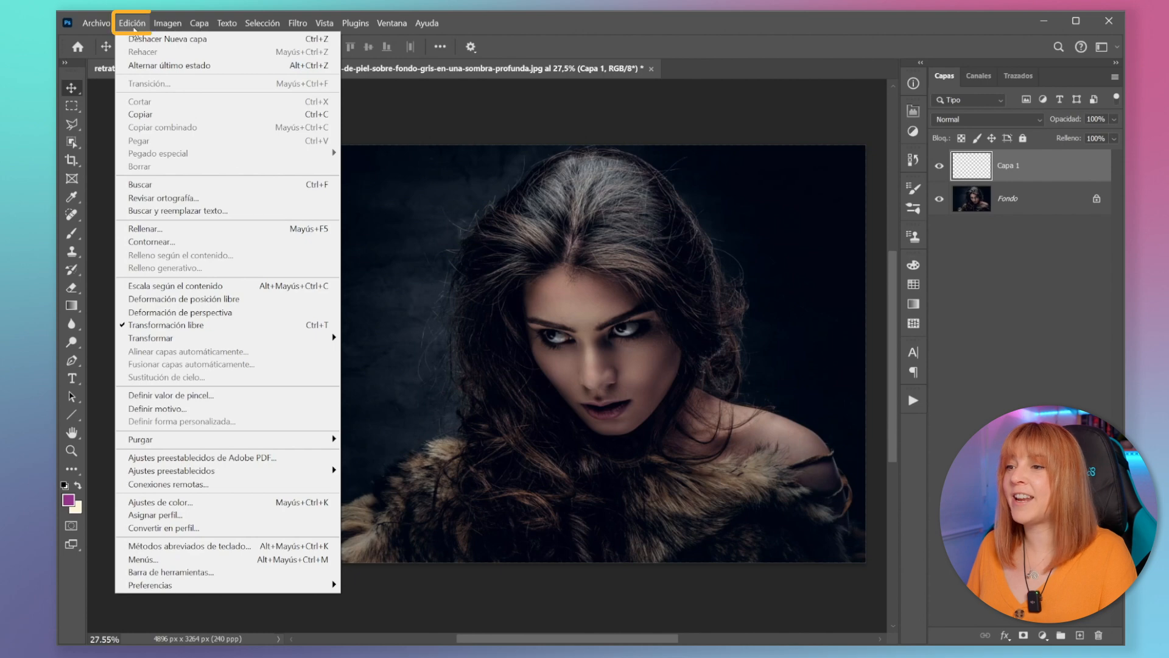
{"action": "left_click", "coordinate": [140, 229]}
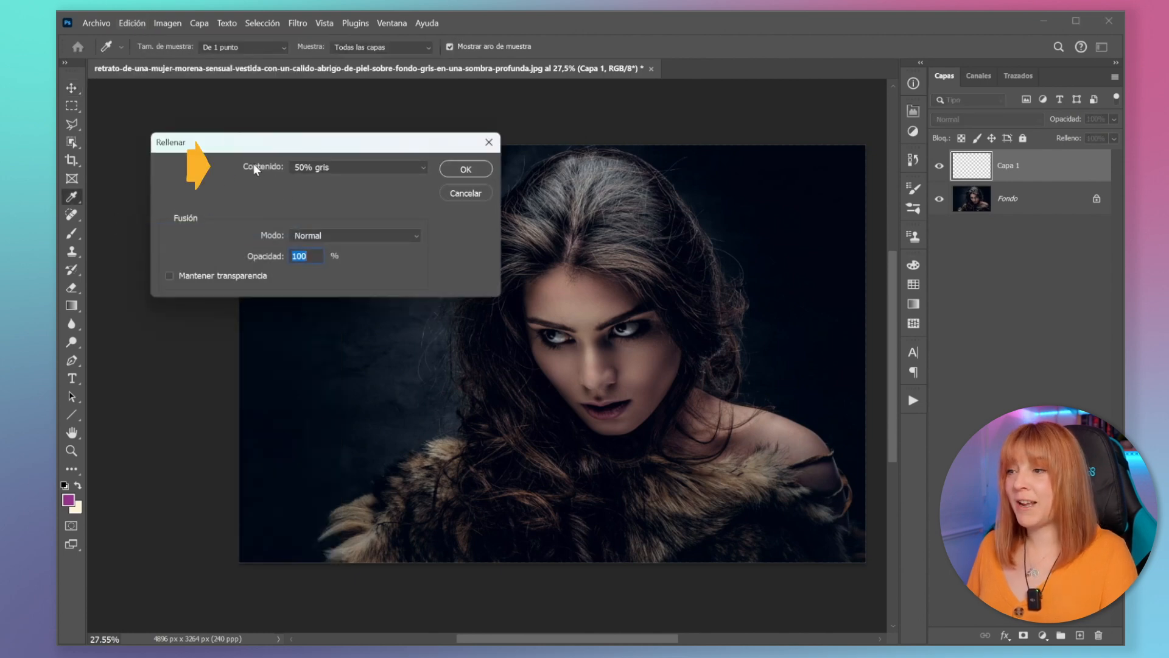
{"action": "left_click", "coordinate": [321, 168]}
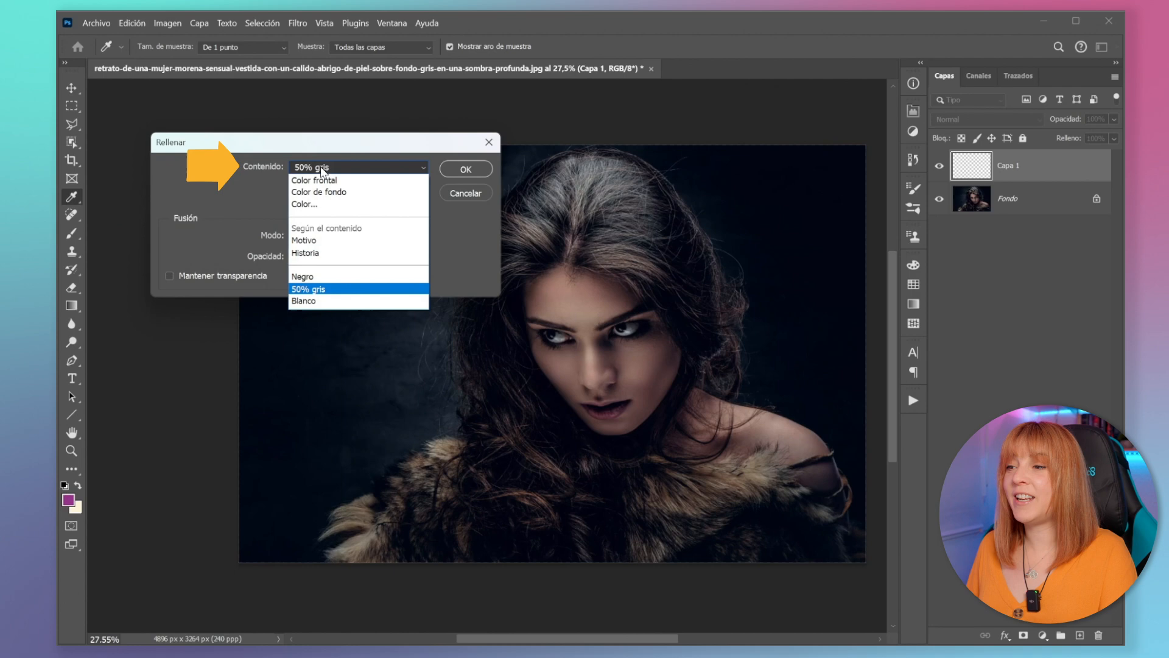
{"action": "left_click", "coordinate": [327, 287]}
{"action": "left_click", "coordinate": [466, 169]}
{"action": "key", "text": "v"}
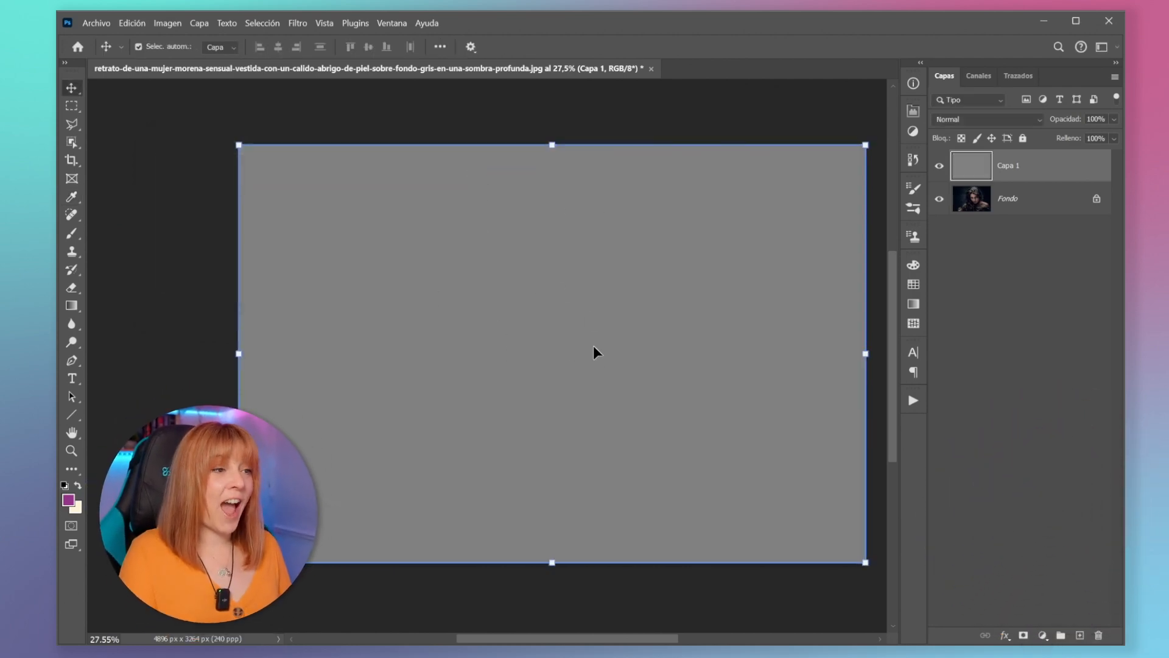
Step: Add an empty layer on top and set the gray layer's blend mode to Superponer
{"action": "left_click", "coordinate": [1081, 635]}
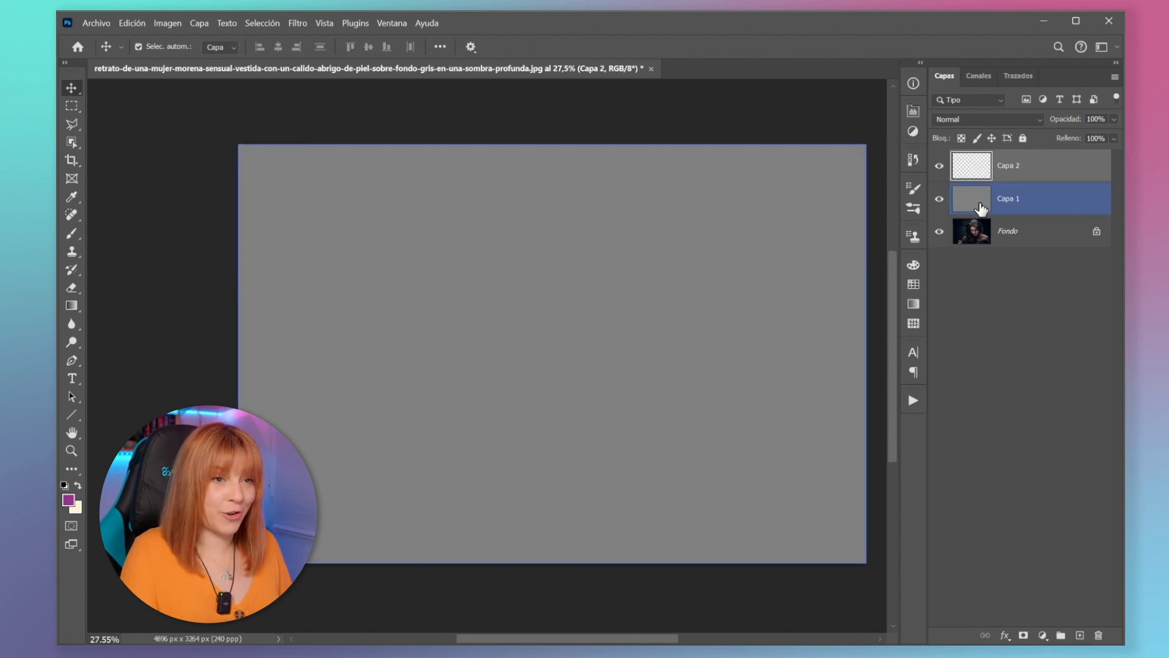
{"action": "left_click", "coordinate": [1034, 203]}
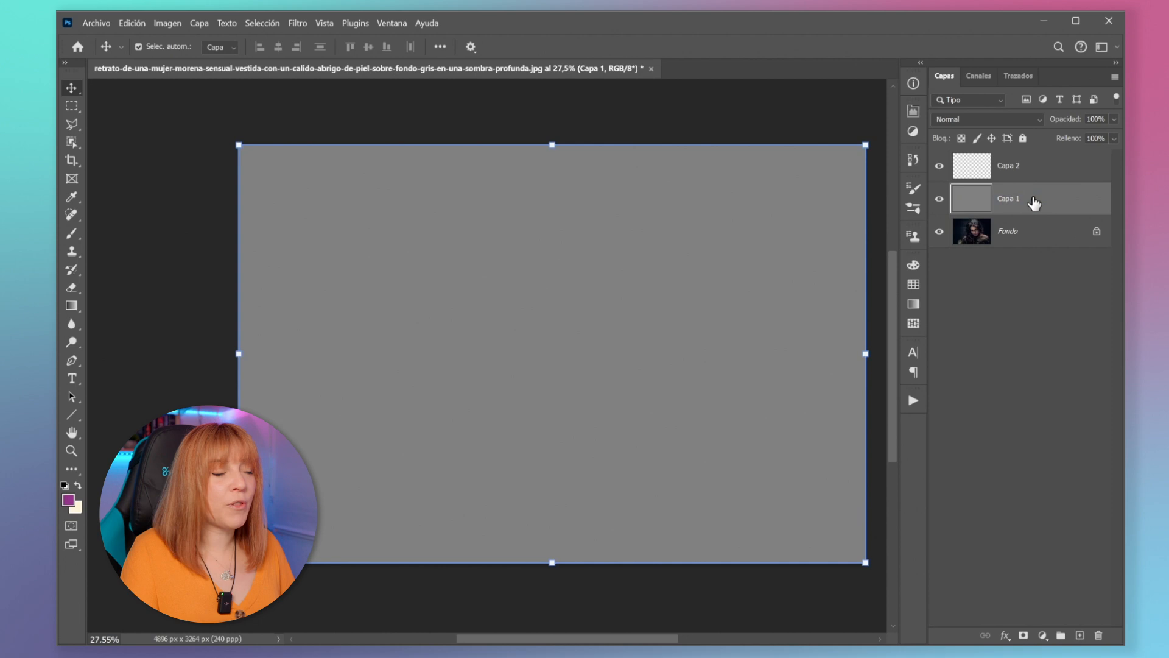
{"action": "left_click", "coordinate": [984, 120]}
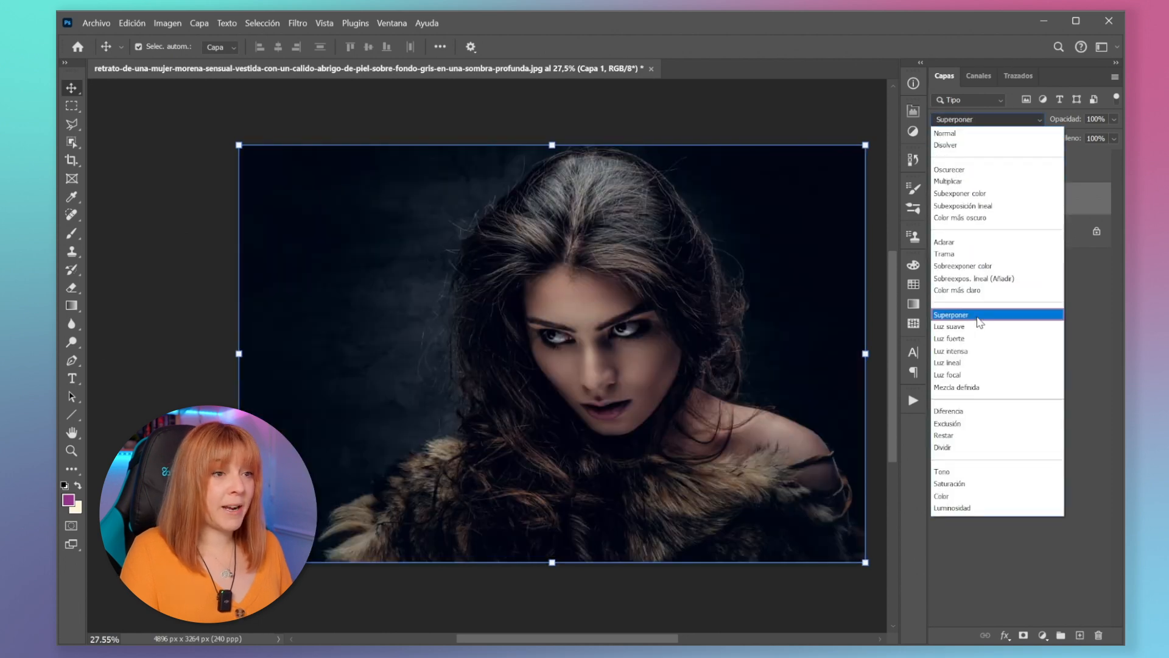
{"action": "left_click", "coordinate": [978, 315]}
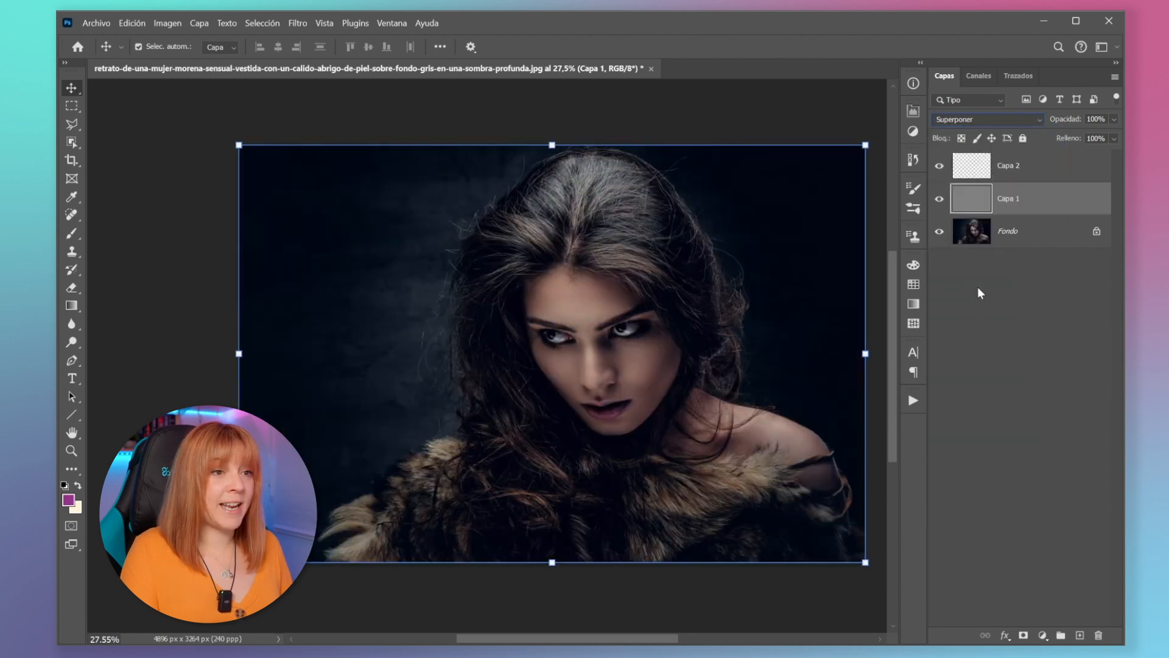
Step: Toggle the gray layer's visibility repeatedly to compare the portrait with and without it
{"action": "left_click", "coordinate": [940, 199]}
{"action": "left_click", "coordinate": [940, 201]}
{"action": "left_click", "coordinate": [940, 201]}
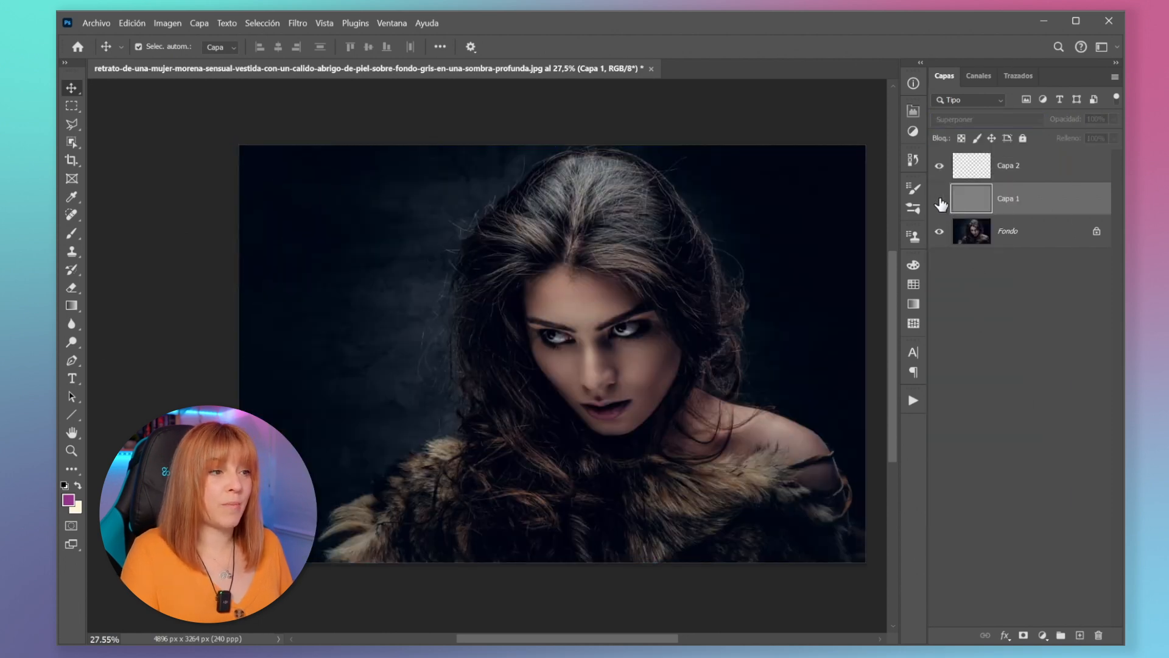
{"action": "left_click", "coordinate": [940, 201]}
{"action": "left_click", "coordinate": [940, 201]}
{"action": "left_click", "coordinate": [940, 201]}
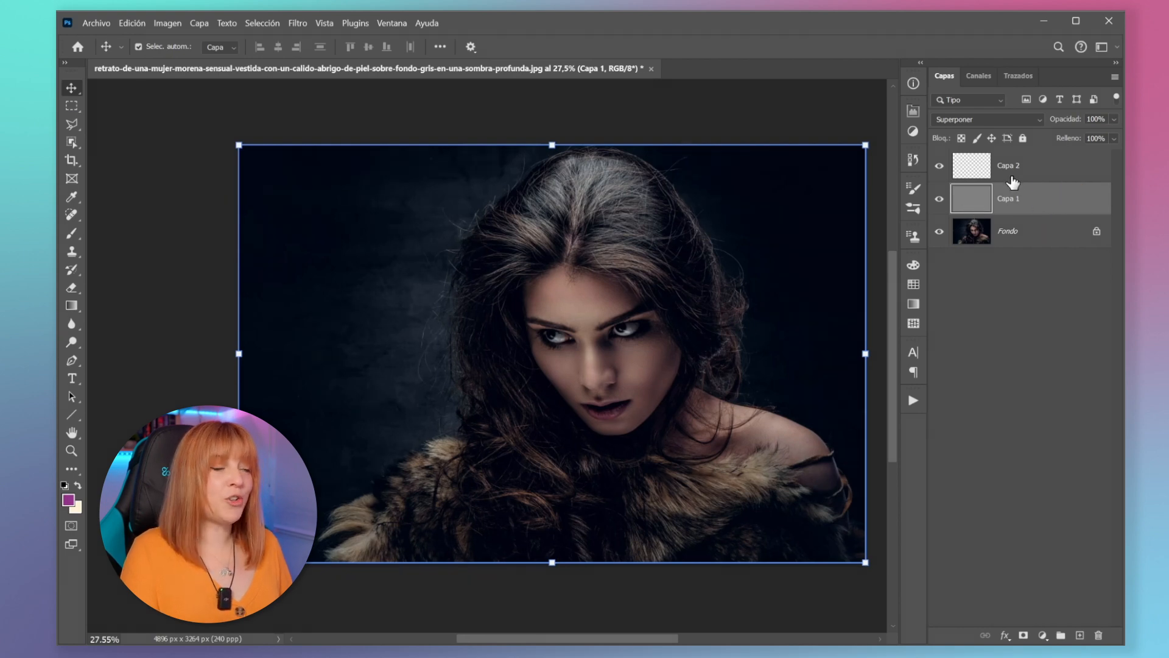
Step: Delete the empty layer Capa 2 above the gray layer
{"action": "left_click", "coordinate": [1013, 173]}
{"action": "key", "text": "Delete"}
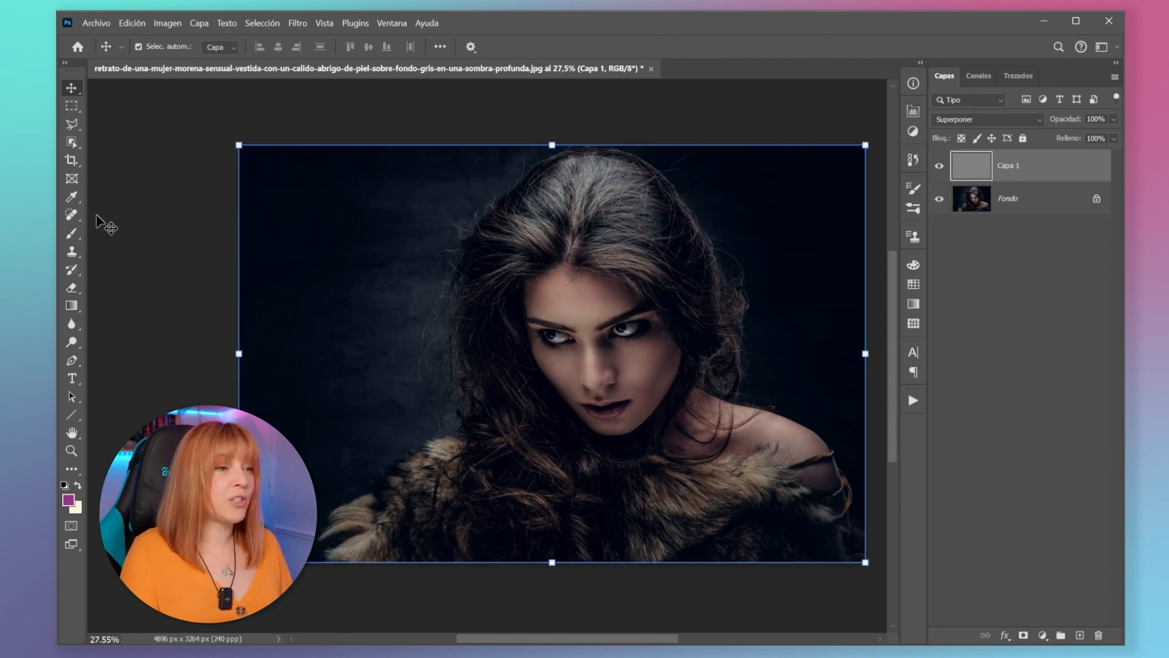
Step: Set up the Brush tool with a soft round tip, 84 px size, 0% hardness and 28% opacity
{"action": "left_click", "coordinate": [71, 235]}
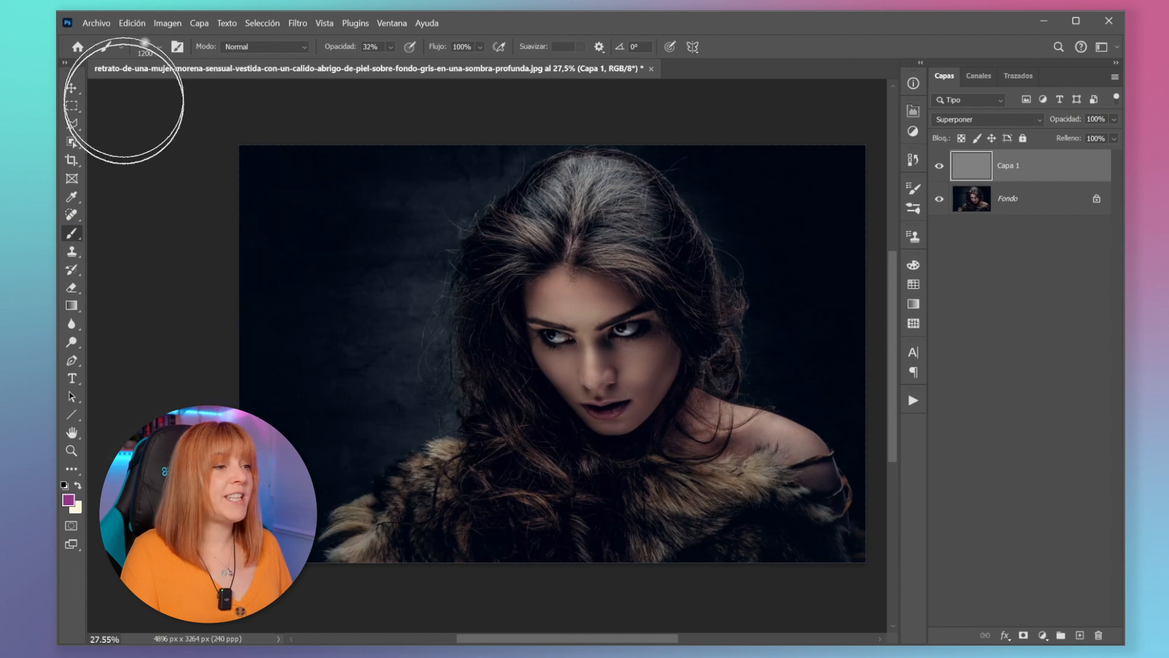
{"action": "left_click", "coordinate": [159, 47]}
{"action": "left_click", "coordinate": [87, 177]}
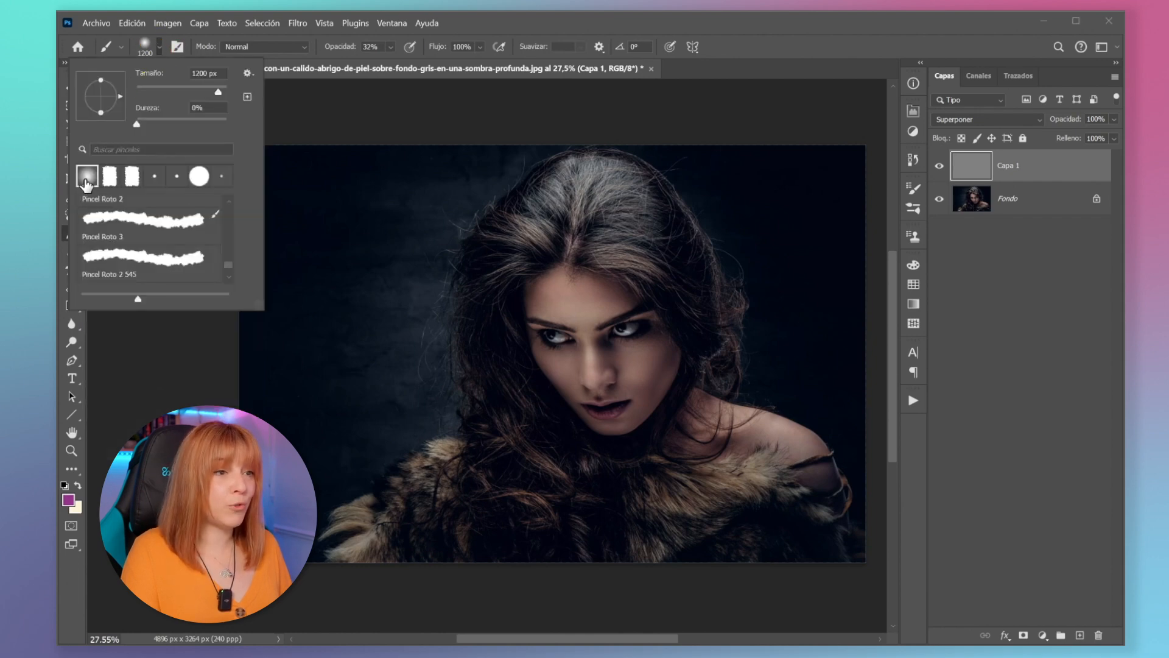
{"action": "left_click_drag", "start_coordinate": [218, 96], "coordinate": [175, 93]}
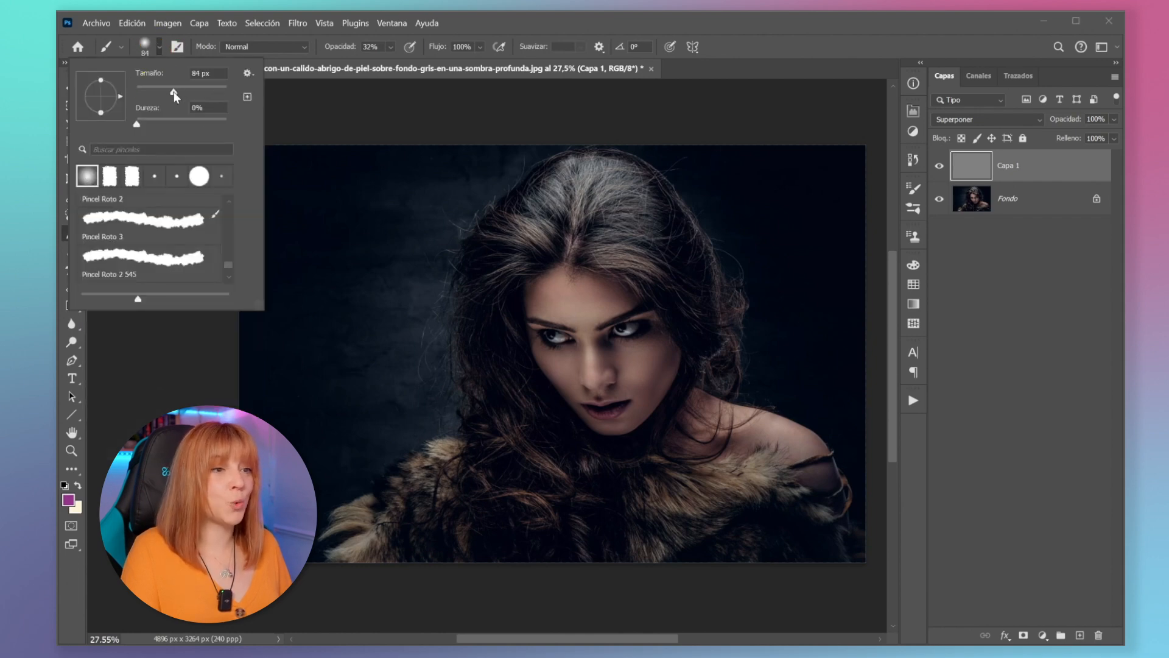
{"action": "left_click", "coordinate": [341, 53]}
Step: Set the foreground color to the light cream ebebdc
{"action": "left_click", "coordinate": [69, 500]}
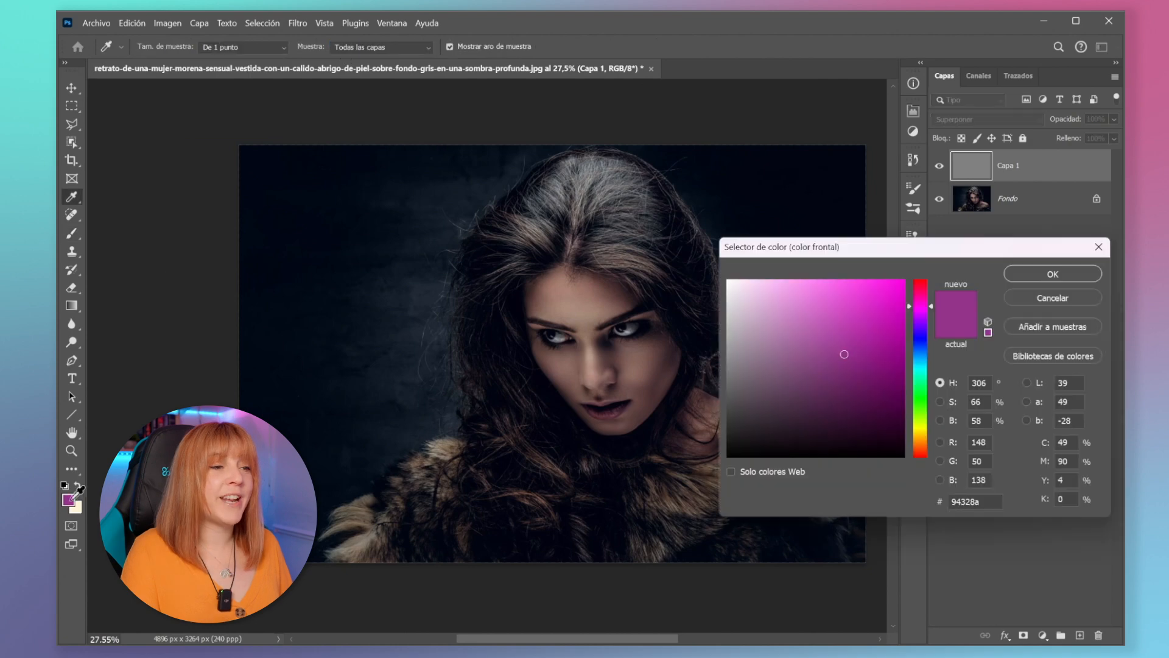
{"action": "left_click", "coordinate": [920, 428]}
{"action": "left_click_drag", "start_coordinate": [741, 298], "coordinate": [739, 292]}
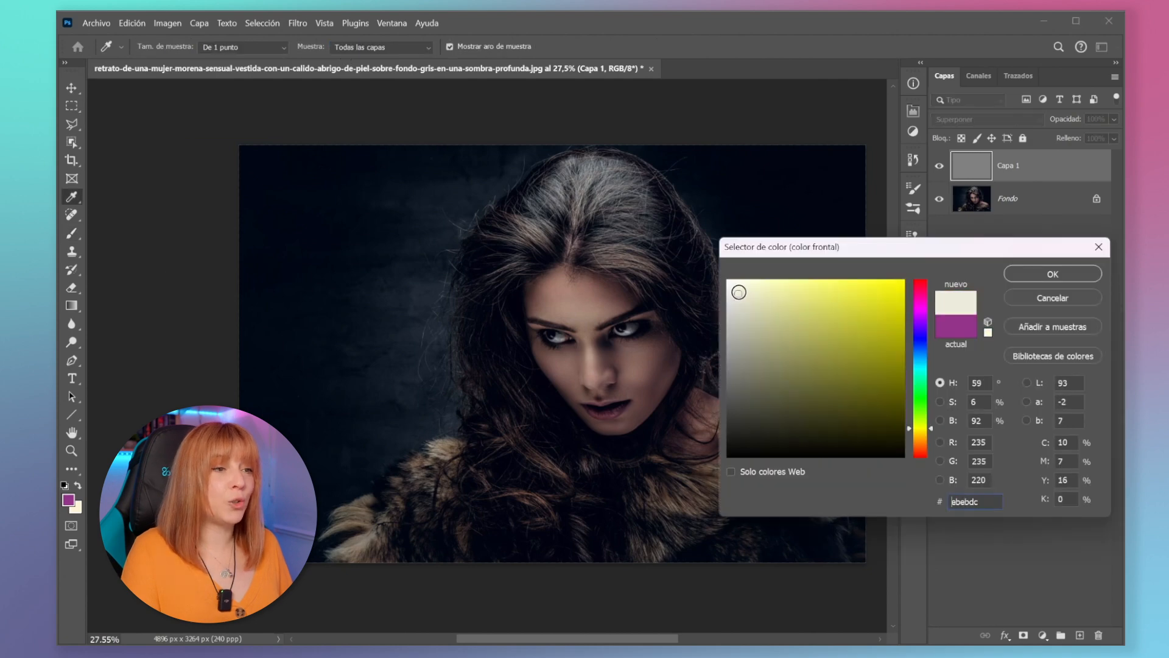
{"action": "left_click", "coordinate": [1080, 278]}
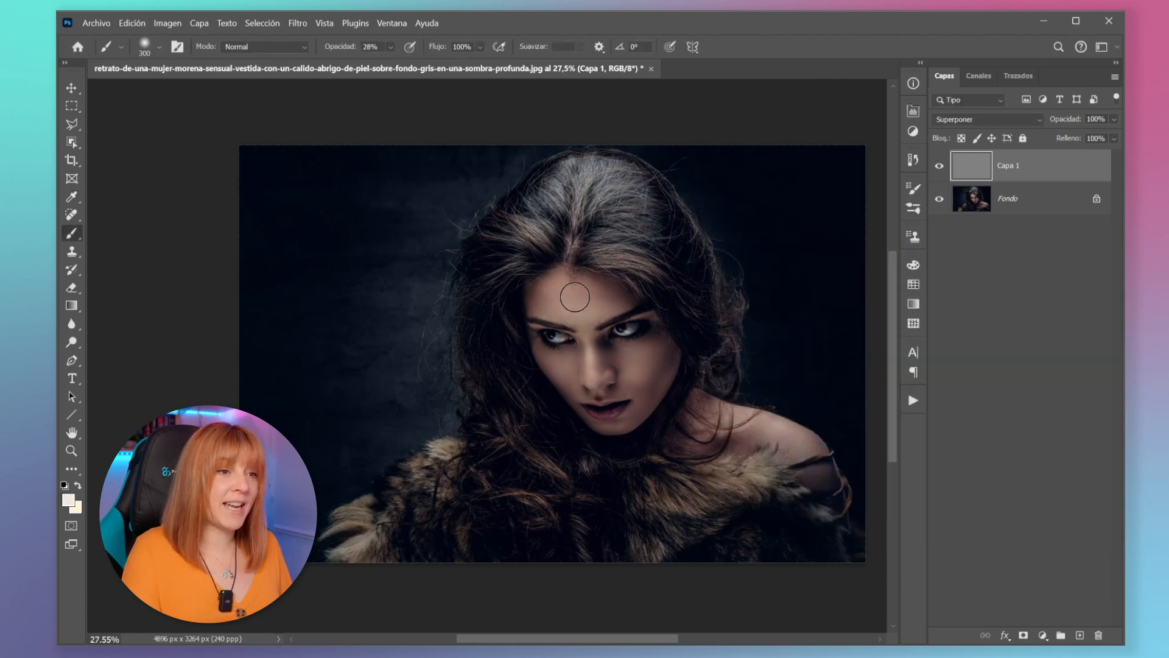
Step: Paint highlights on the gray layer over the woman's forehead, cheeks and chin
{"action": "mouse_move", "coordinate": [554, 310]}
{"action": "left_mouse_down"}
{"action": "mouse_move", "coordinate": [606, 301]}
{"action": "mouse_move", "coordinate": [554, 288]}
{"action": "mouse_move", "coordinate": [610, 372]}
{"action": "mouse_move", "coordinate": [640, 371]}
{"action": "mouse_move", "coordinate": [645, 354]}
{"action": "left_mouse_up"}
{"action": "key", "text": "bracketright"}
{"action": "key", "text": "bracketright"}
{"action": "key", "text": "bracketright"}
{"action": "left_click_drag", "start_coordinate": [570, 376], "coordinate": [562, 380]}
{"action": "left_click_drag", "start_coordinate": [604, 427], "coordinate": [620, 427]}
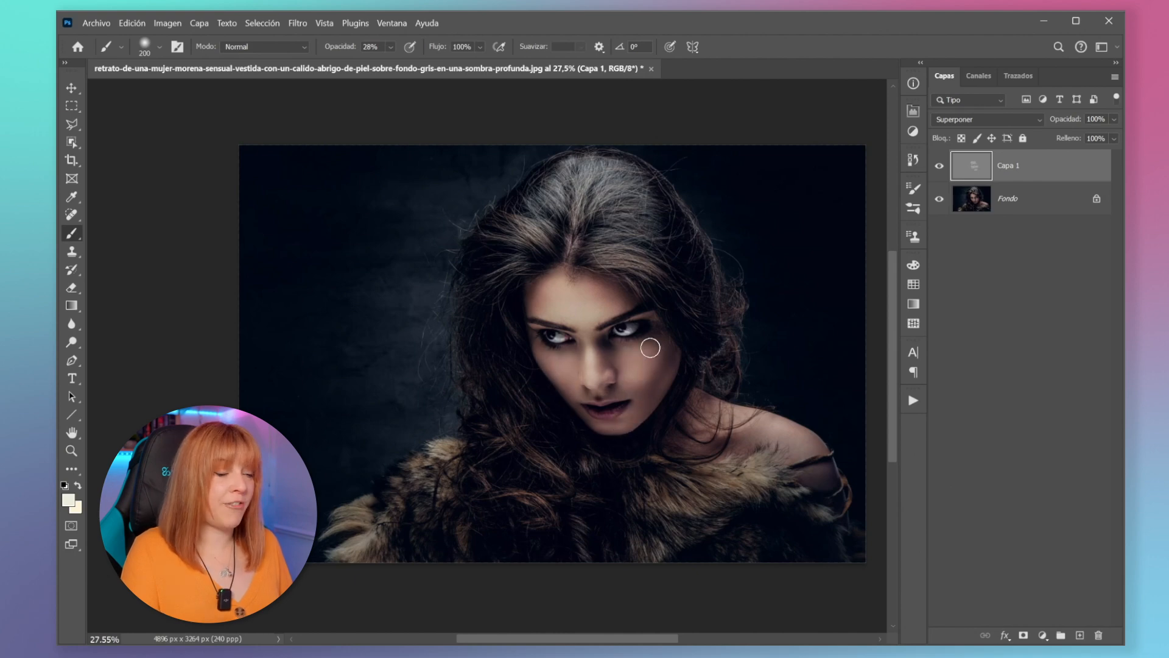
Step: Paint light over the hair and fur coat with the brush enlarged to about 600 px
{"action": "key", "text": "bracketleft"}
{"action": "key", "text": "bracketleft"}
{"action": "key", "text": "bracketright"}
{"action": "key", "text": "bracketright"}
{"action": "key", "text": "bracketright"}
{"action": "key", "text": "bracketright"}
{"action": "key", "text": "bracketright"}
{"action": "key", "text": "bracketright"}
{"action": "key", "text": "bracketright"}
{"action": "key", "text": "bracketright"}
{"action": "key", "text": "bracketright"}
{"action": "left_click_drag", "start_coordinate": [586, 210], "coordinate": [615, 235]}
{"action": "left_click_drag", "start_coordinate": [535, 210], "coordinate": [532, 238]}
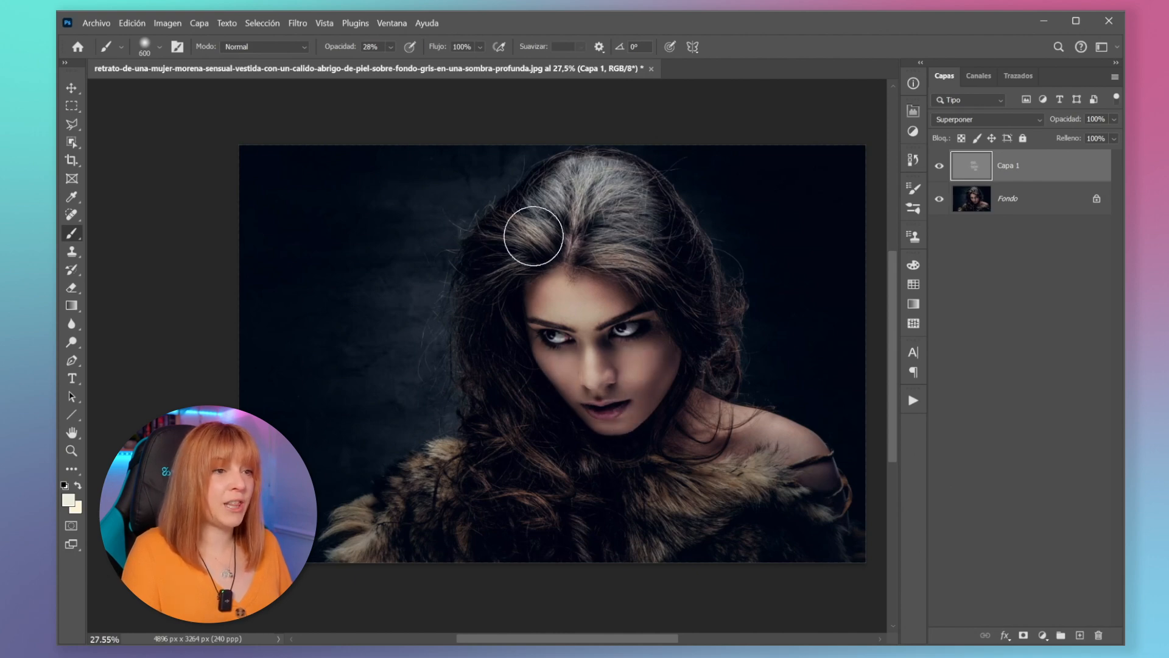
{"action": "left_click_drag", "start_coordinate": [433, 418], "coordinate": [433, 460]}
{"action": "mouse_move", "coordinate": [409, 546]}
{"action": "left_mouse_down"}
{"action": "mouse_move", "coordinate": [499, 164]}
{"action": "mouse_move", "coordinate": [350, 530]}
{"action": "mouse_move", "coordinate": [436, 462]}
{"action": "left_mouse_up"}
Step: Swap the colors and set the foreground color to the dark gray 252524
{"action": "left_click", "coordinate": [77, 487]}
{"action": "left_click", "coordinate": [68, 499]}
{"action": "left_click_drag", "start_coordinate": [755, 412], "coordinate": [731, 431]}
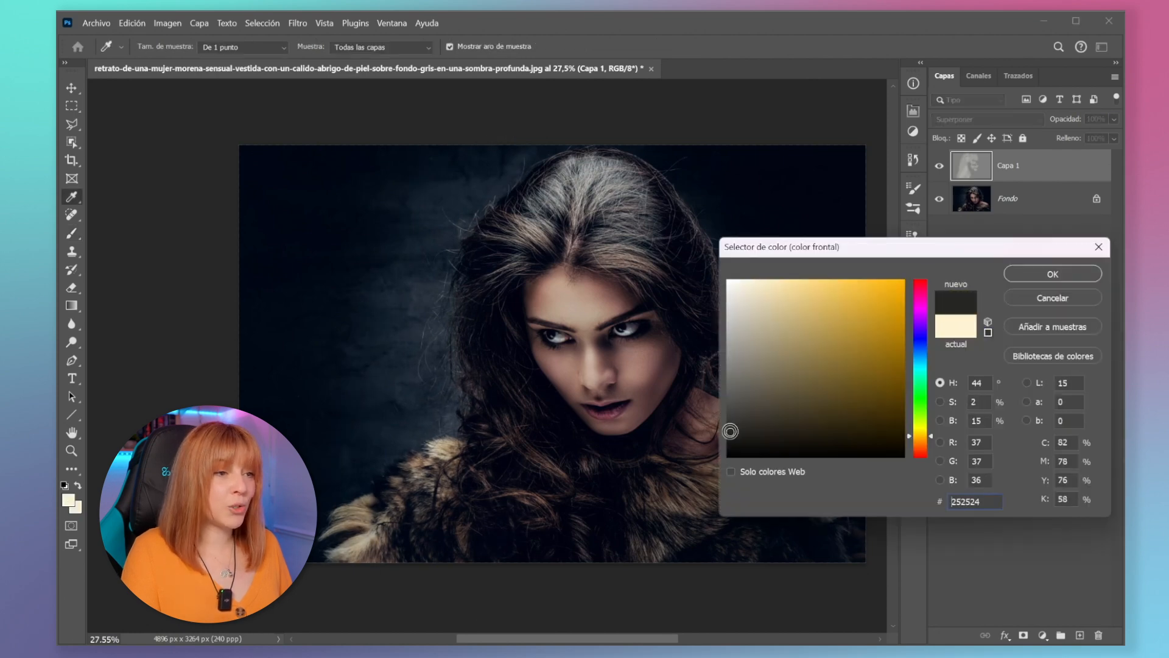
{"action": "left_click", "coordinate": [1053, 271]}
Step: Paint shadows along the contour of the face with the brush reduced to about 125 px
{"action": "key", "text": "bracketleft"}
{"action": "key", "text": "bracketleft"}
{"action": "key", "text": "bracketleft"}
{"action": "key", "text": "bracketleft"}
{"action": "key", "text": "bracketleft"}
{"action": "key", "text": "bracketleft"}
{"action": "key", "text": "bracketleft"}
{"action": "key", "text": "bracketleft"}
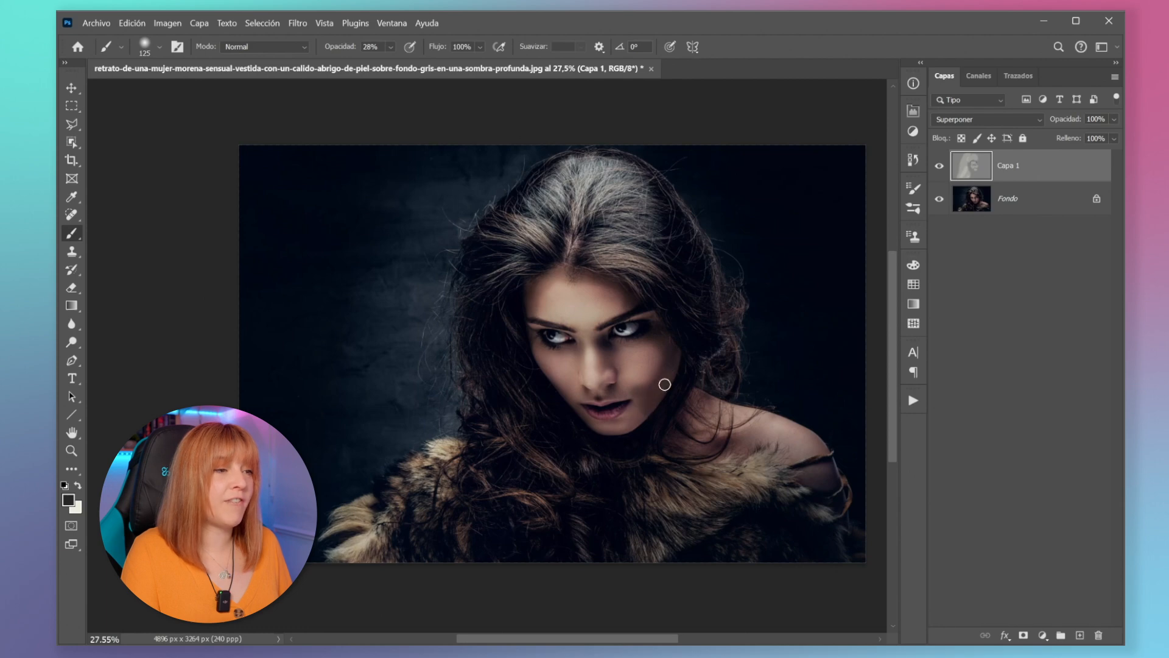
Step: Darken the background around the woman with a brush of about 700 px
{"action": "key", "text": "bracketright"}
{"action": "key", "text": "bracketright"}
{"action": "key", "text": "bracketright"}
{"action": "key", "text": "bracketright"}
{"action": "key", "text": "bracketright"}
{"action": "key", "text": "bracketright"}
{"action": "key", "text": "bracketright"}
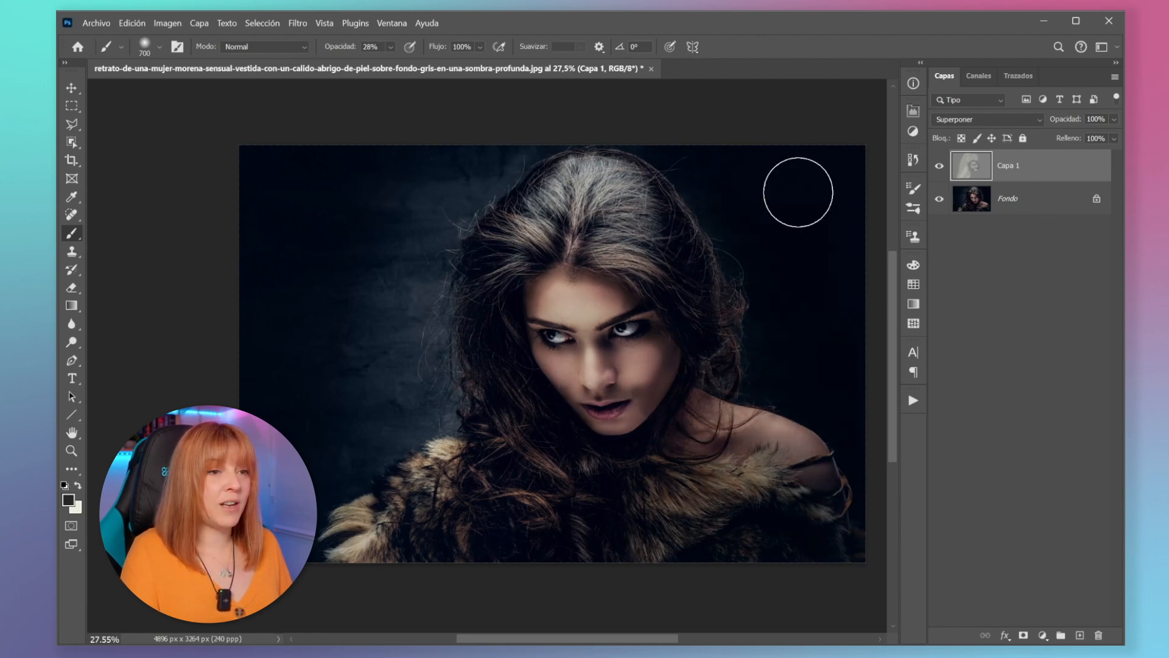
Step: Deepen the shadows around the eyes and nose with a brush of about 90 px, then enlarge it to 200 px
{"action": "key", "text": "bracketleft"}
{"action": "key", "text": "bracketleft"}
{"action": "key", "text": "bracketleft"}
{"action": "key", "text": "bracketleft"}
{"action": "key", "text": "bracketleft"}
{"action": "key", "text": "bracketleft"}
{"action": "key", "text": "bracketleft"}
{"action": "key", "text": "bracketleft"}
{"action": "key", "text": "bracketleft"}
{"action": "key", "text": "bracketleft"}
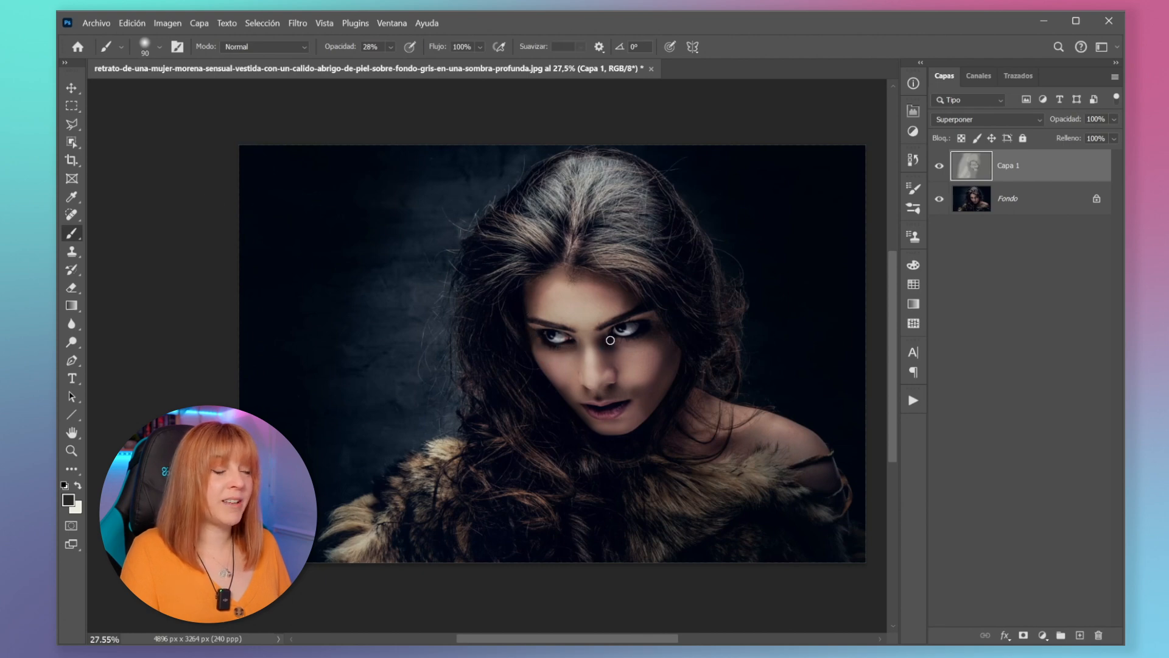
{"action": "key", "text": "bracketright"}
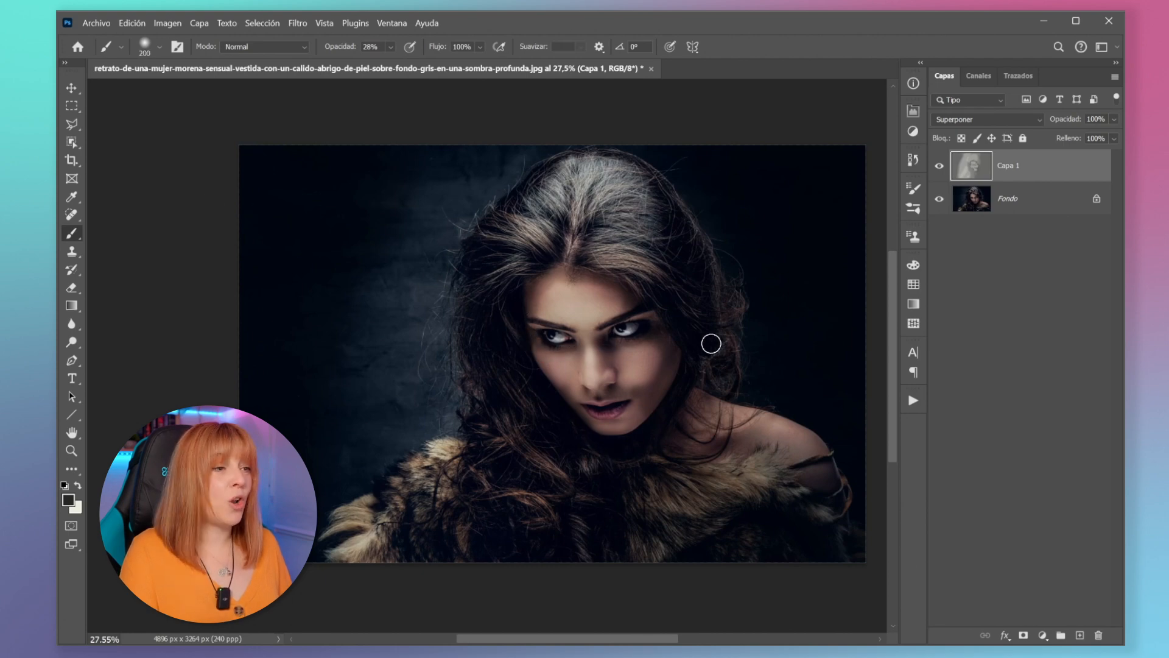
Step: Switch Capa 1 to Normal blending and apply a Gaussian blur with a 47 px radius to its strokes
{"action": "left_click", "coordinate": [981, 126]}
{"action": "left_click", "coordinate": [982, 137]}
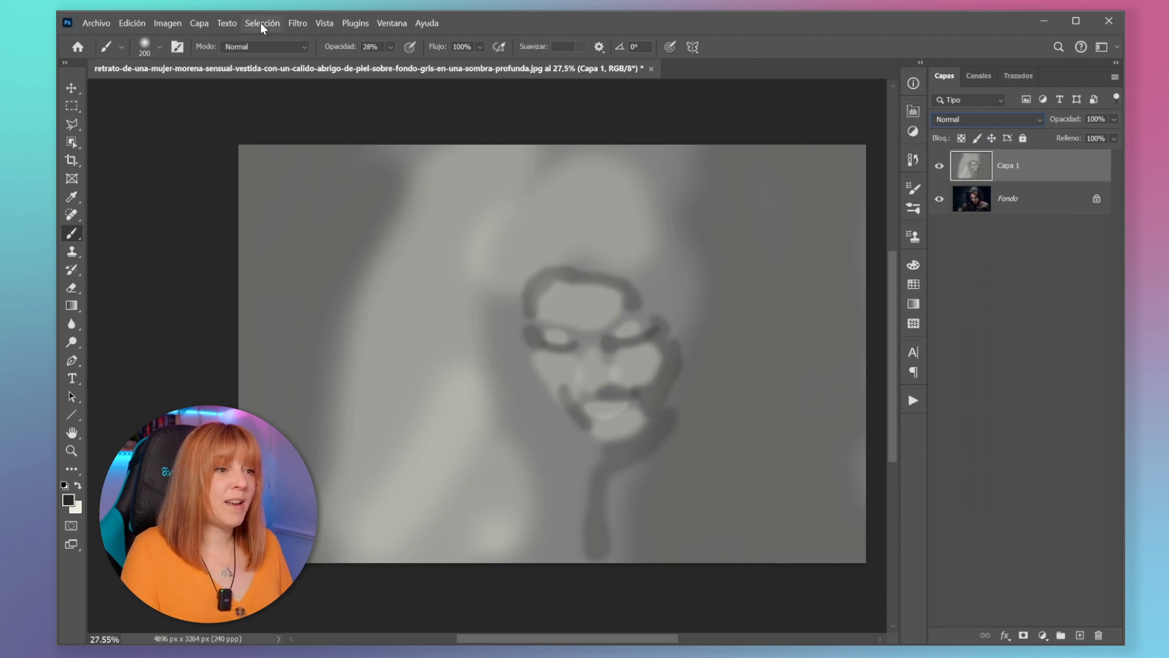
{"action": "left_click", "coordinate": [299, 23]}
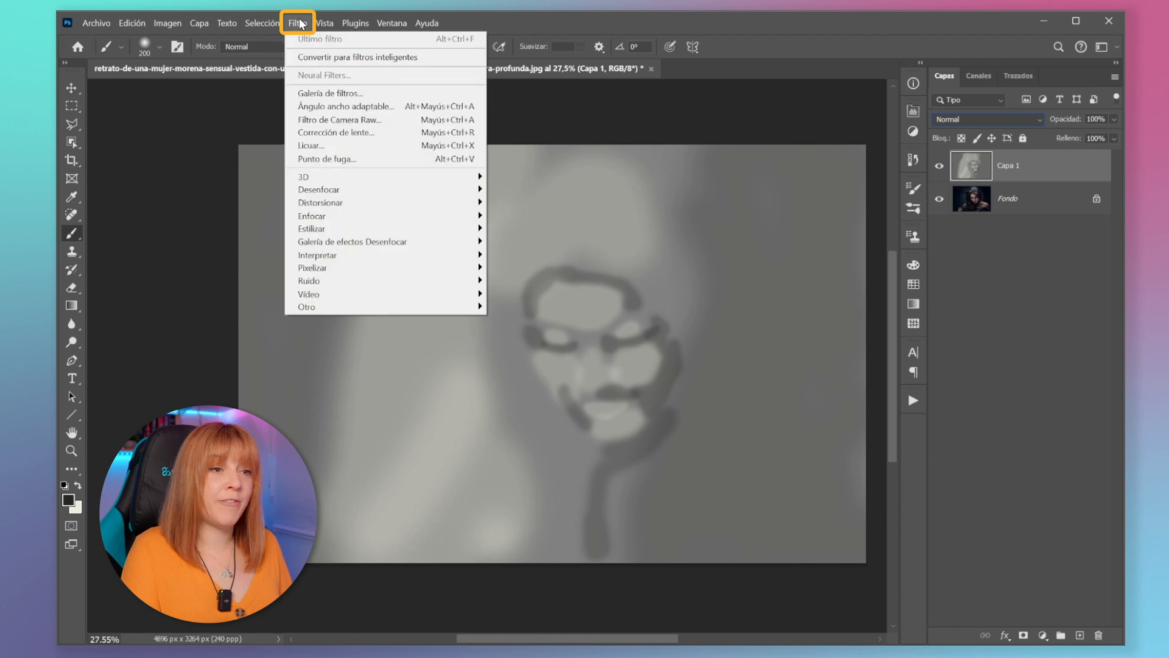
{"action": "mouse_move", "coordinate": [390, 190]}
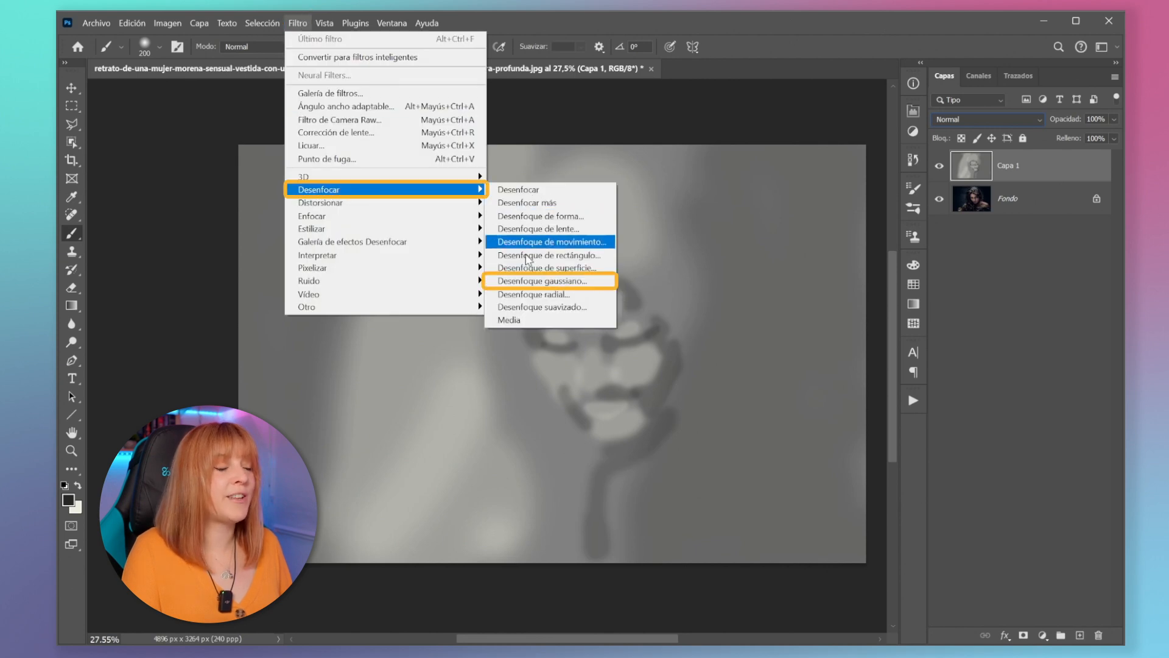
{"action": "left_click", "coordinate": [528, 281]}
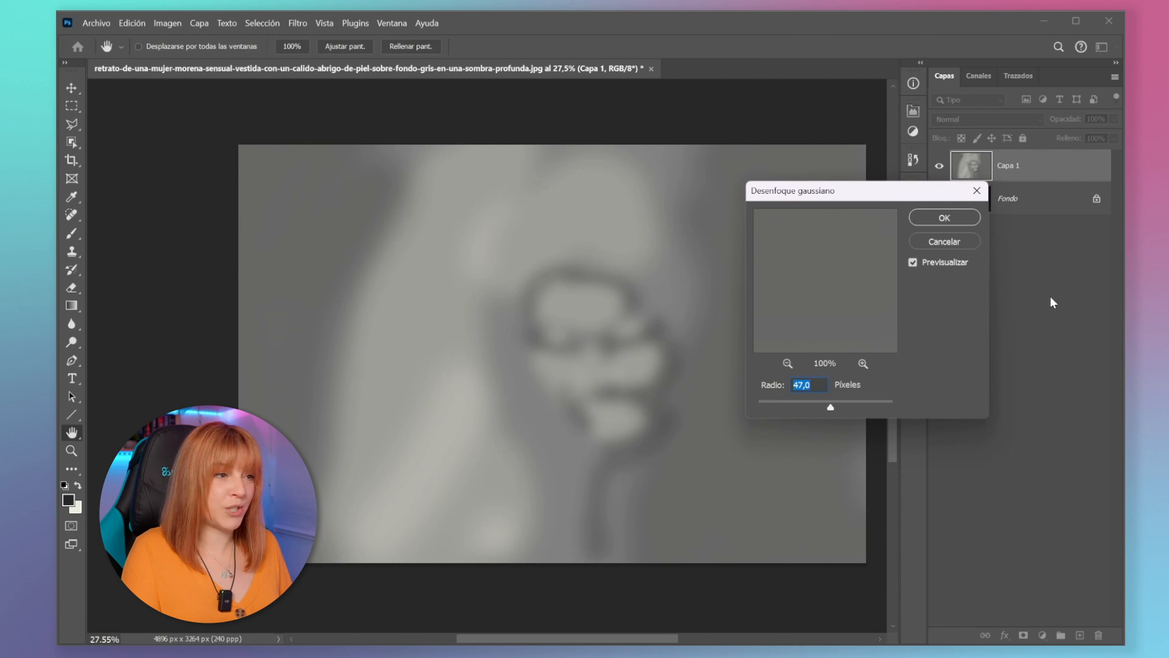
{"action": "key", "text": "Return"}
{"action": "key", "text": "b"}
Step: Return Capa 1 to the Superponer blend mode and toggle its visibility to compare the portrait with and without the painted light
{"action": "left_click", "coordinate": [969, 120]}
{"action": "left_click", "coordinate": [968, 323]}
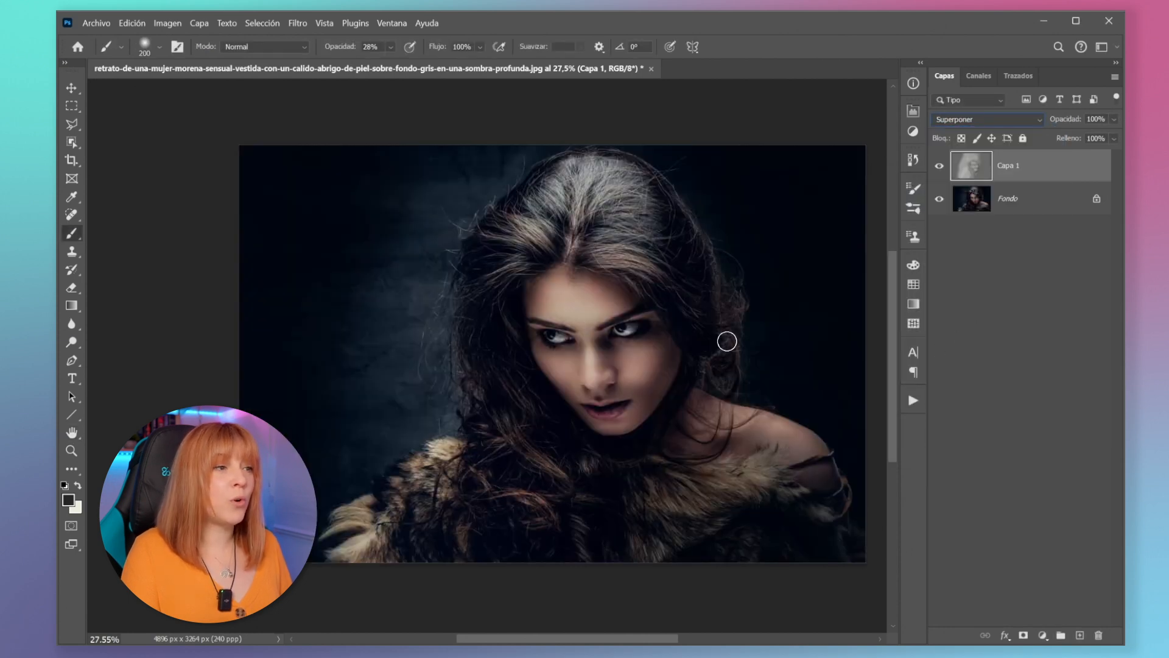
{"action": "left_click", "coordinate": [940, 167]}
{"action": "left_click", "coordinate": [941, 167]}
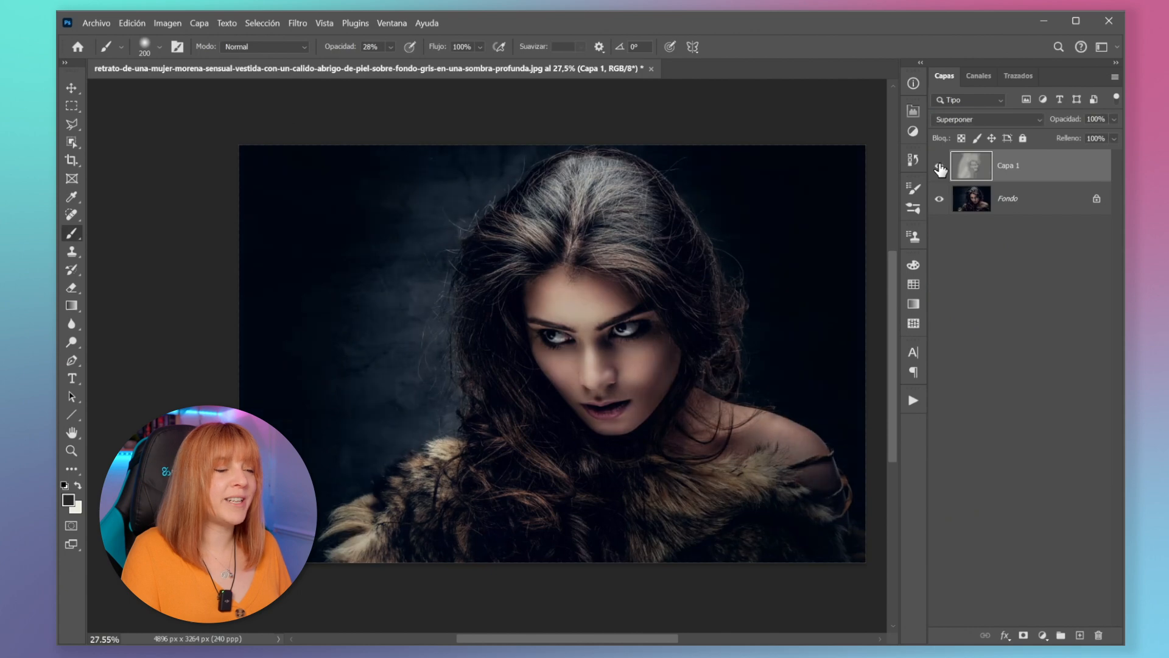
{"action": "left_click", "coordinate": [940, 167]}
{"action": "left_click", "coordinate": [940, 167]}
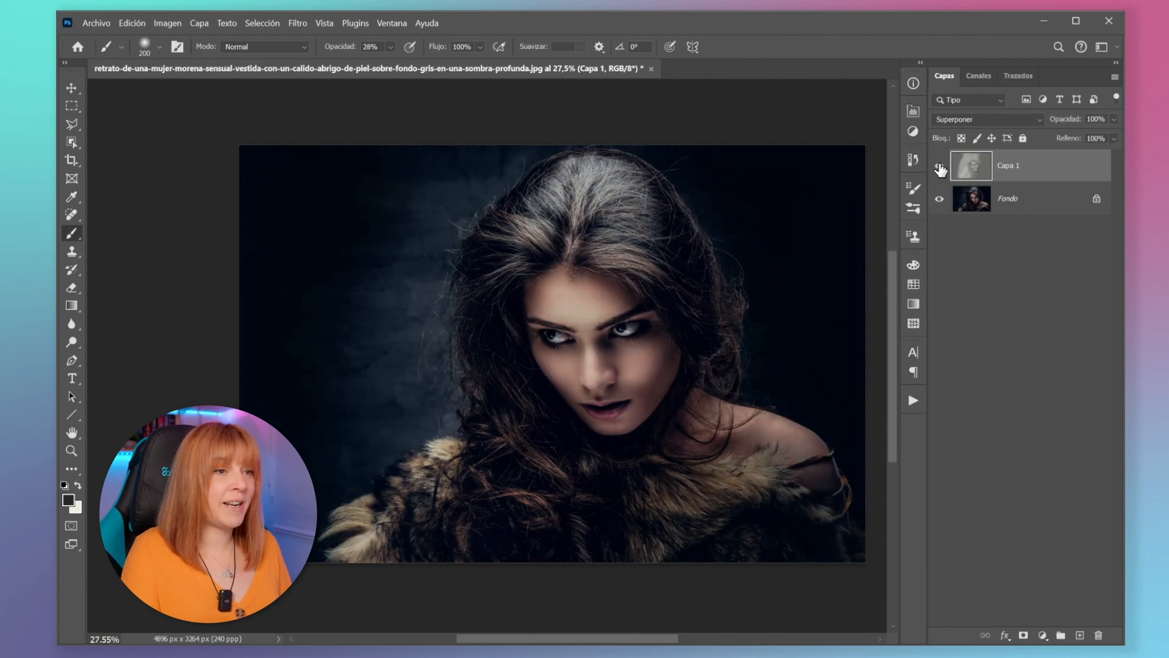
{"action": "left_click", "coordinate": [940, 168]}
{"action": "left_click", "coordinate": [940, 167]}
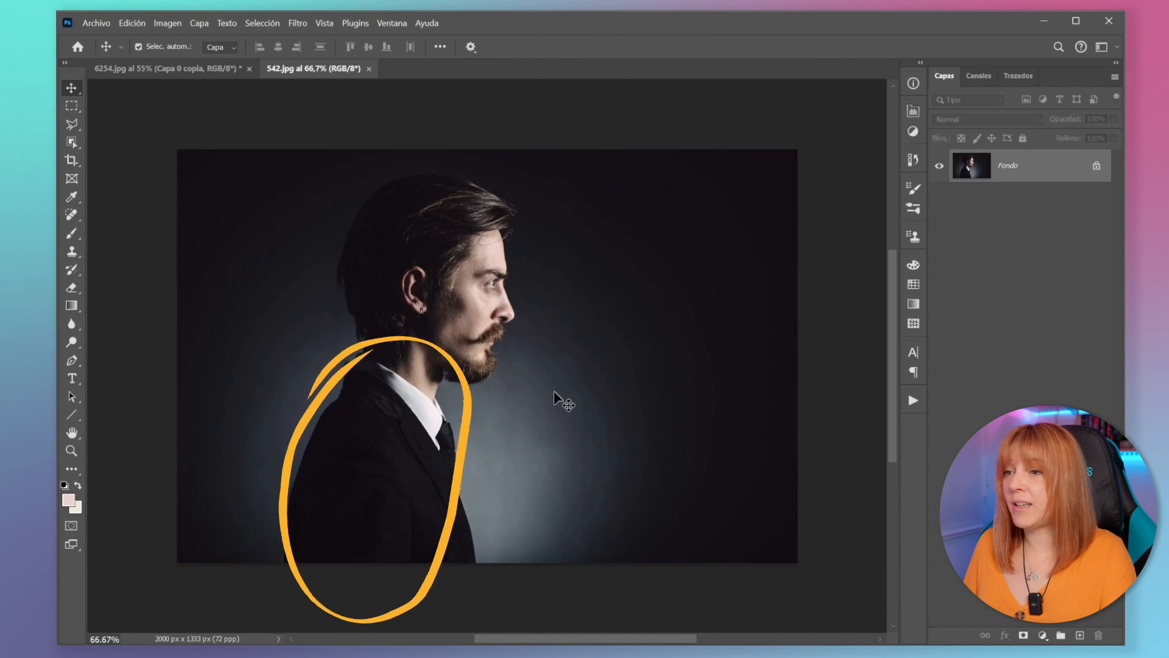
Step: Unlock the background of 542.jpg, duplicate it and set the copy's blend mode to Superponer
{"action": "left_click", "coordinate": [1096, 166]}
{"action": "key", "text": "ctrl+j"}
{"action": "left_click", "coordinate": [987, 119]}
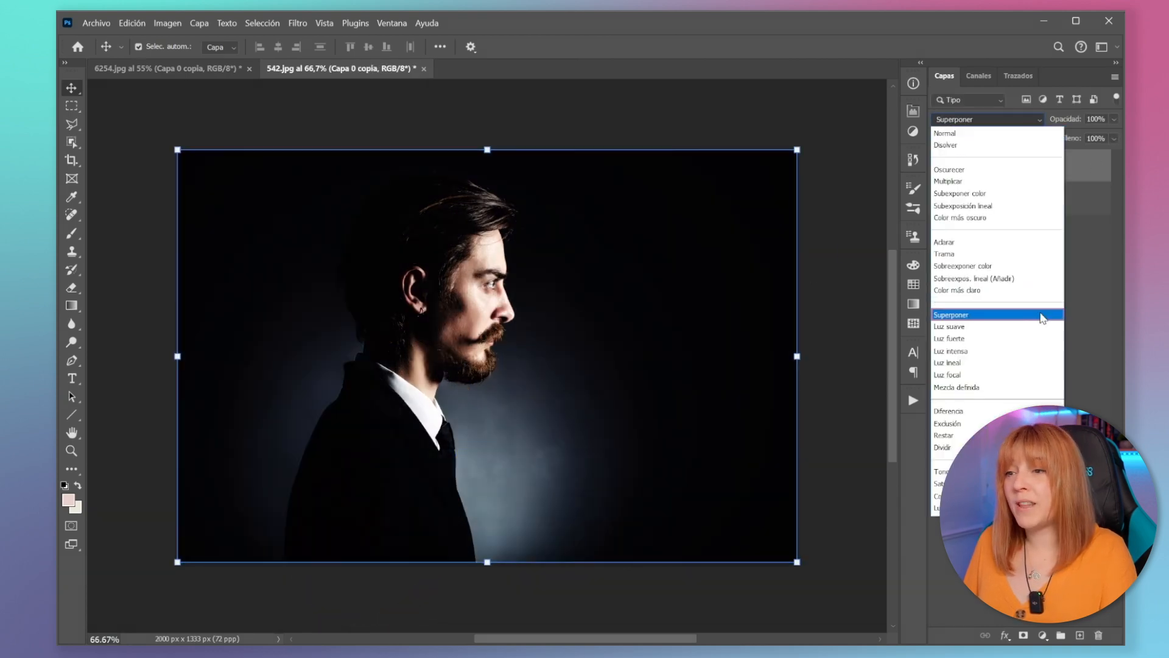
{"action": "left_click", "coordinate": [1041, 316]}
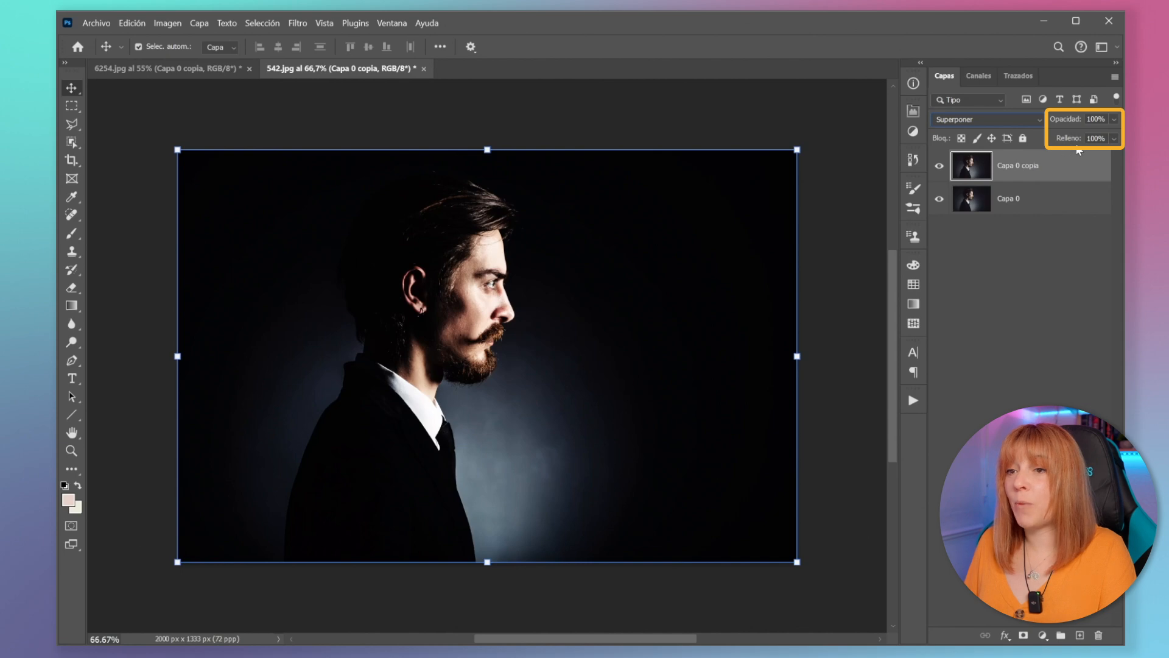
Step: Lower the copied layer's fill (Relleno) to 71% and toggle its visibility to compare the contrast
{"action": "left_click_drag", "start_coordinate": [1078, 142], "coordinate": [1067, 143]}
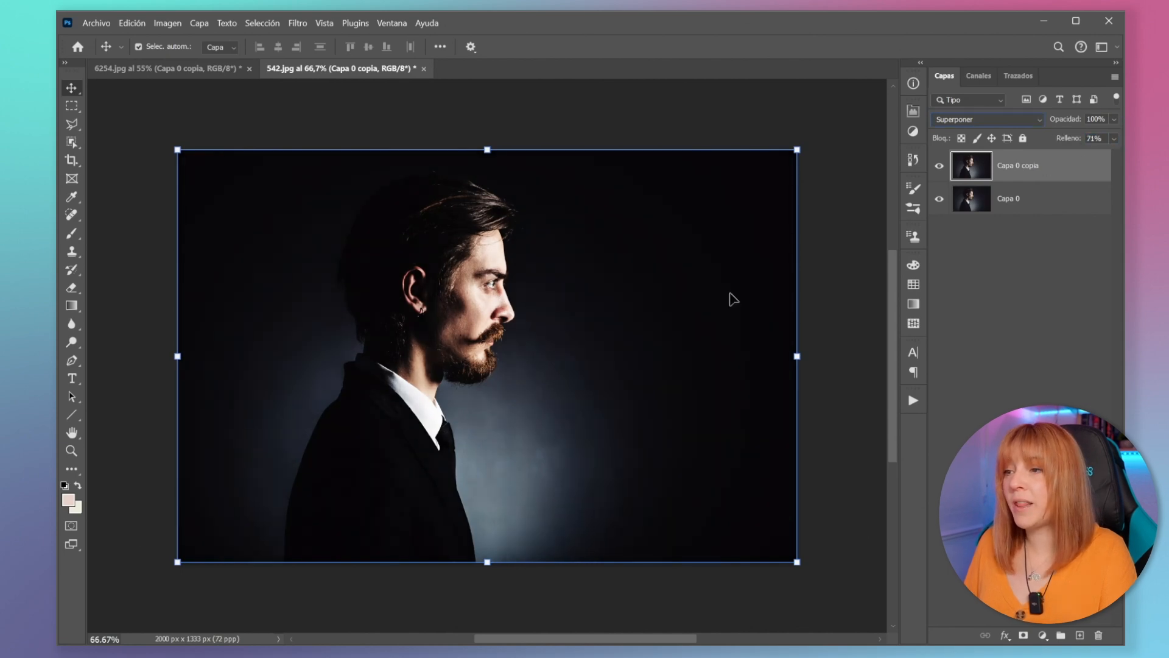
{"action": "left_click", "coordinate": [939, 169]}
{"action": "left_click", "coordinate": [938, 169]}
{"action": "left_click", "coordinate": [939, 171]}
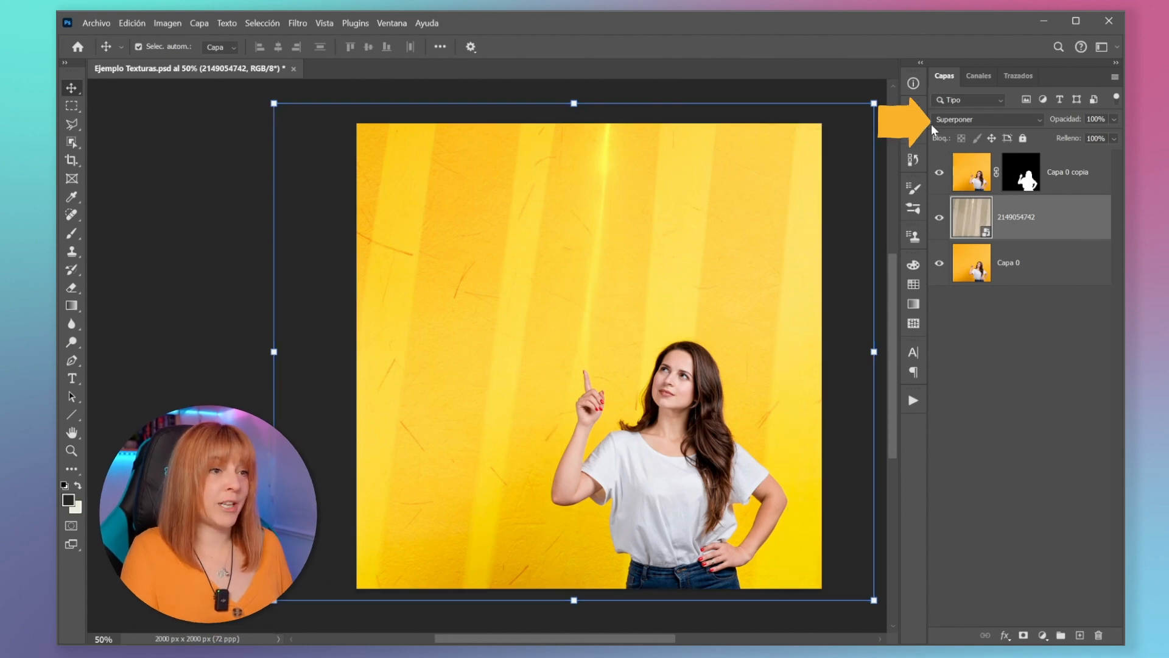
Step: Set the texture layer behind the woman in Ejemplo Texturas.psd to the Luz suave blend mode
{"action": "left_click", "coordinate": [968, 121]}
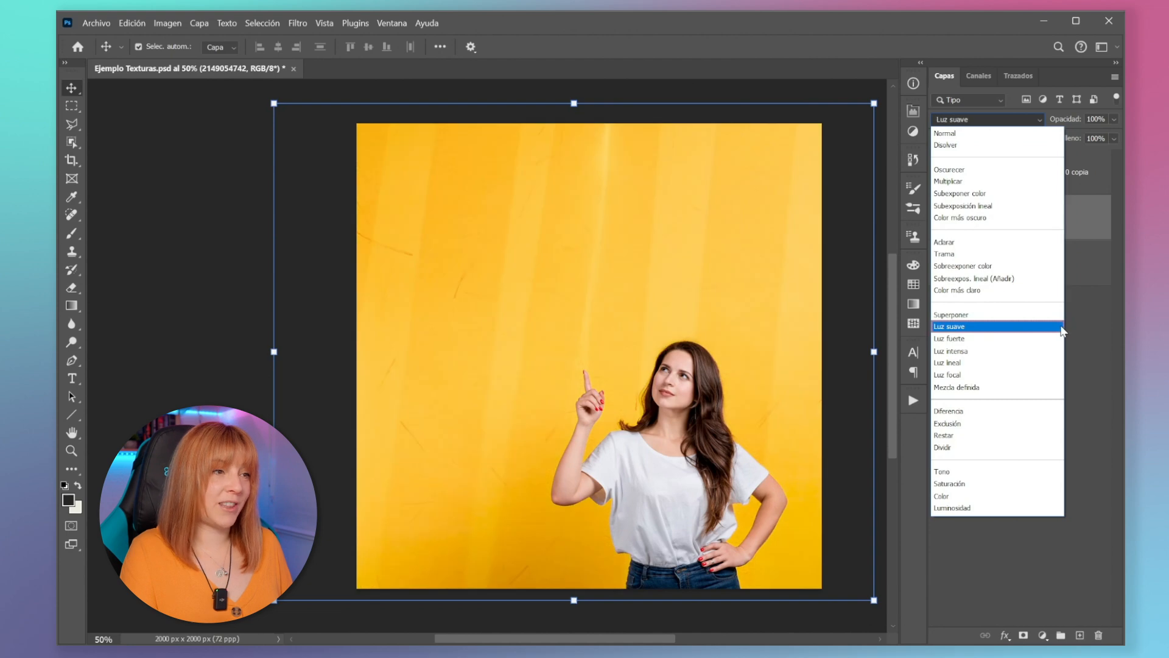
{"action": "left_click", "coordinate": [954, 327]}
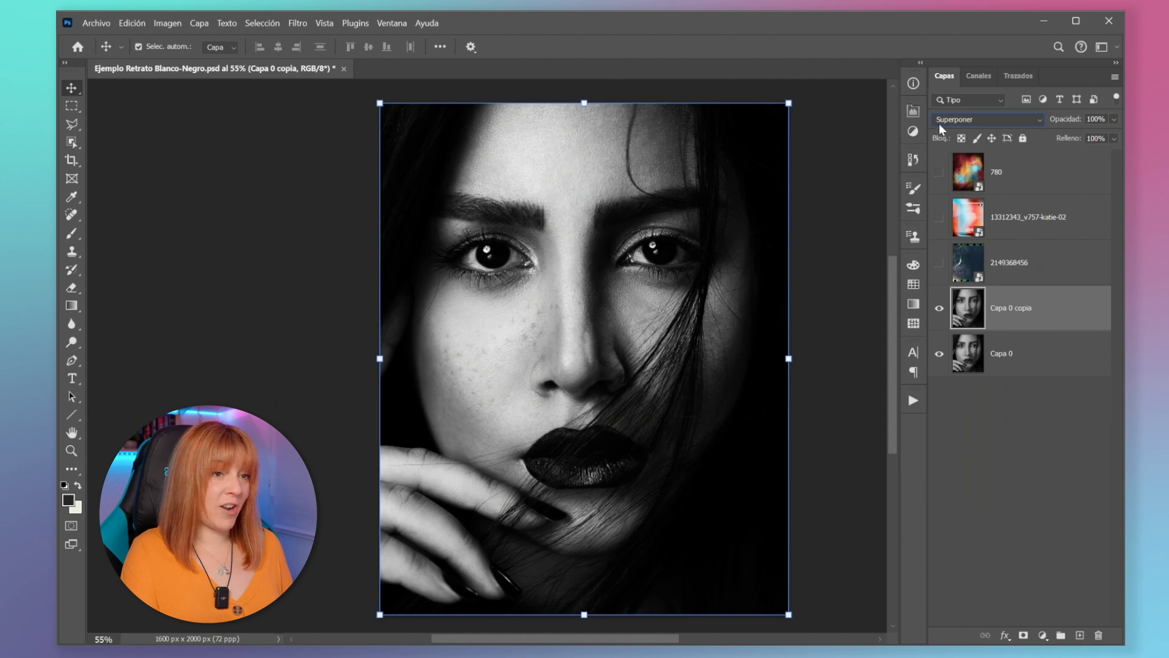
Step: Set Capa 0 copia in the black-and-white portrait to Luz suave and toggle its visibility to compare the contrast
{"action": "left_click", "coordinate": [980, 121]}
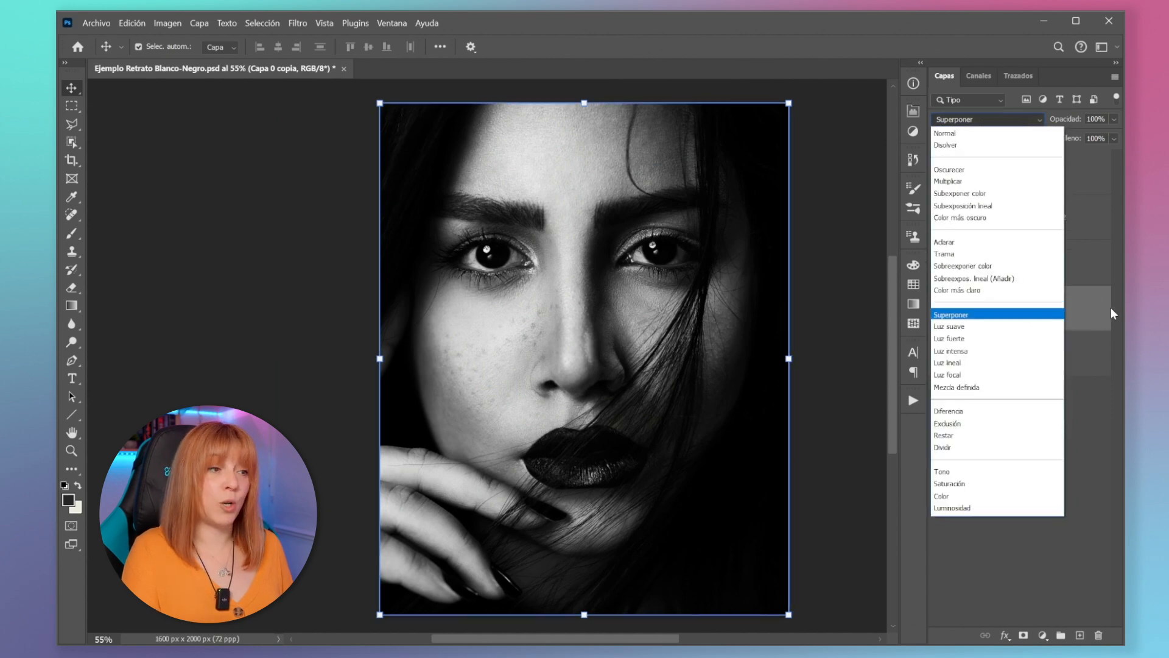
{"action": "left_click", "coordinate": [1048, 327]}
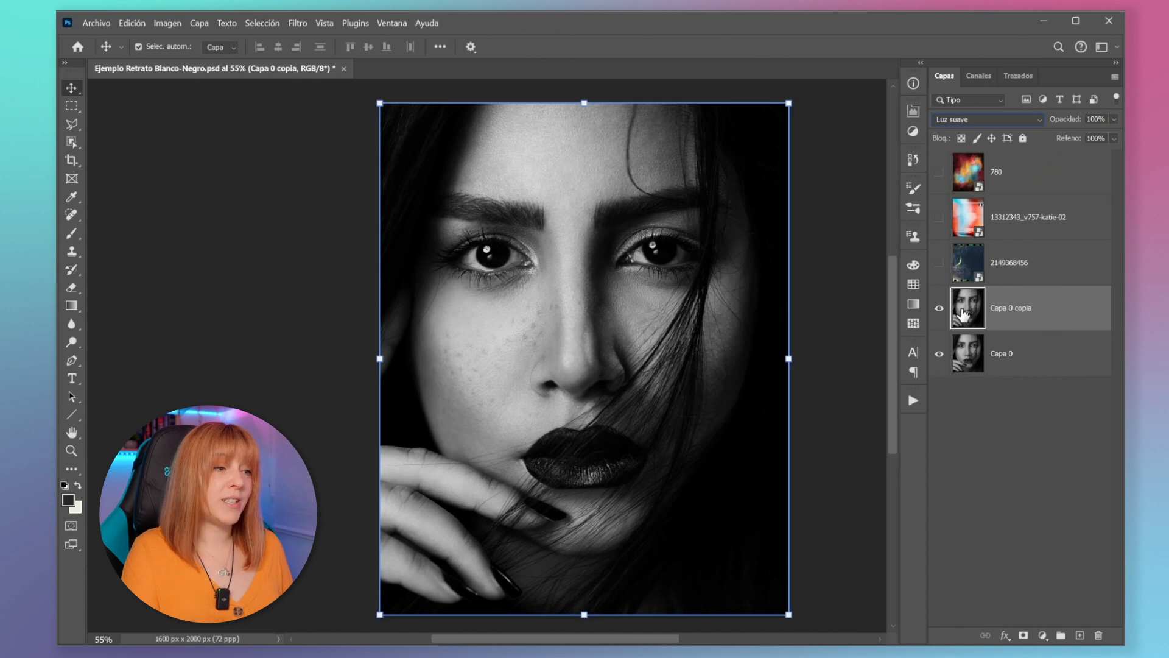
{"action": "left_click", "coordinate": [941, 311]}
{"action": "left_click", "coordinate": [941, 312]}
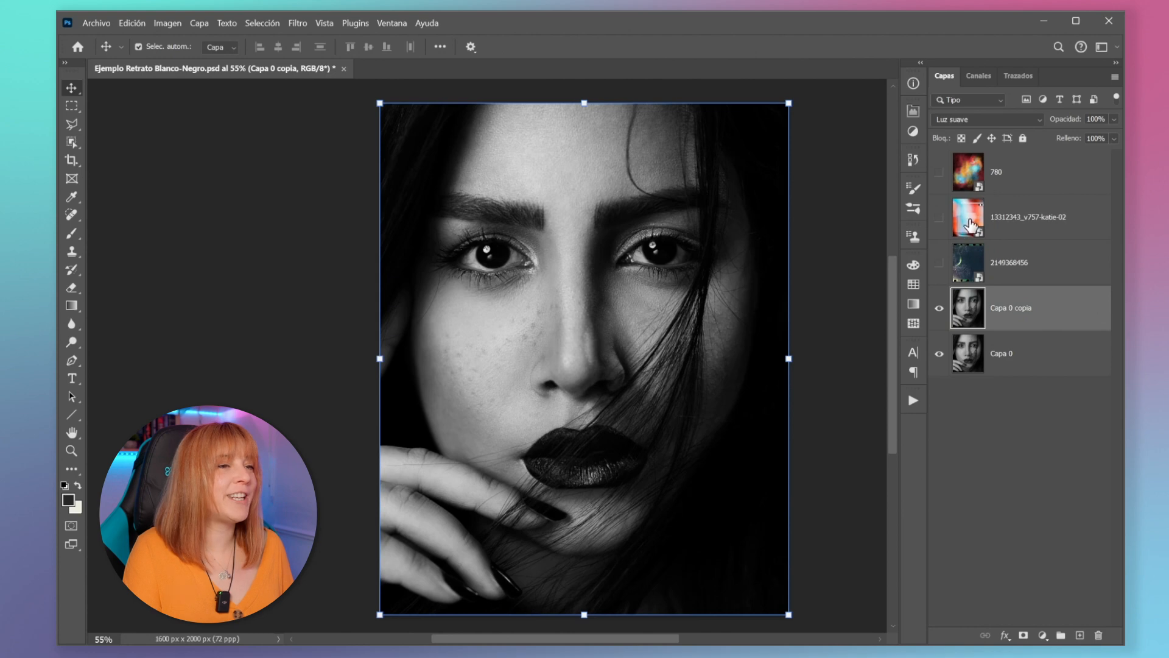
{"action": "left_click", "coordinate": [939, 310]}
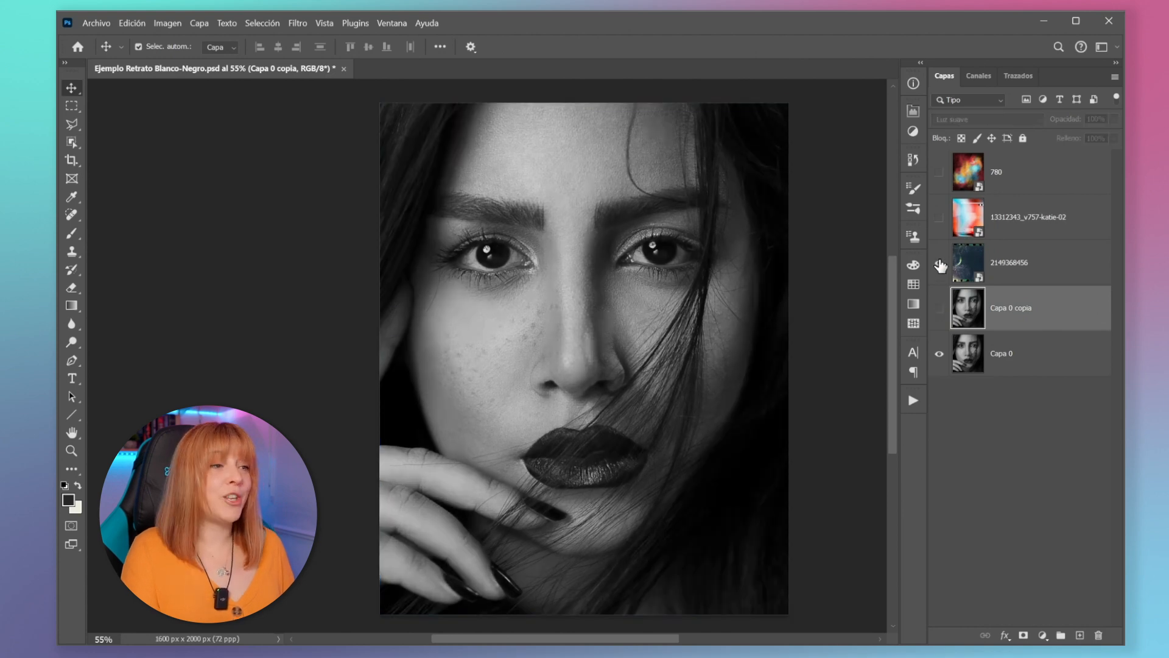
{"action": "left_click", "coordinate": [939, 263]}
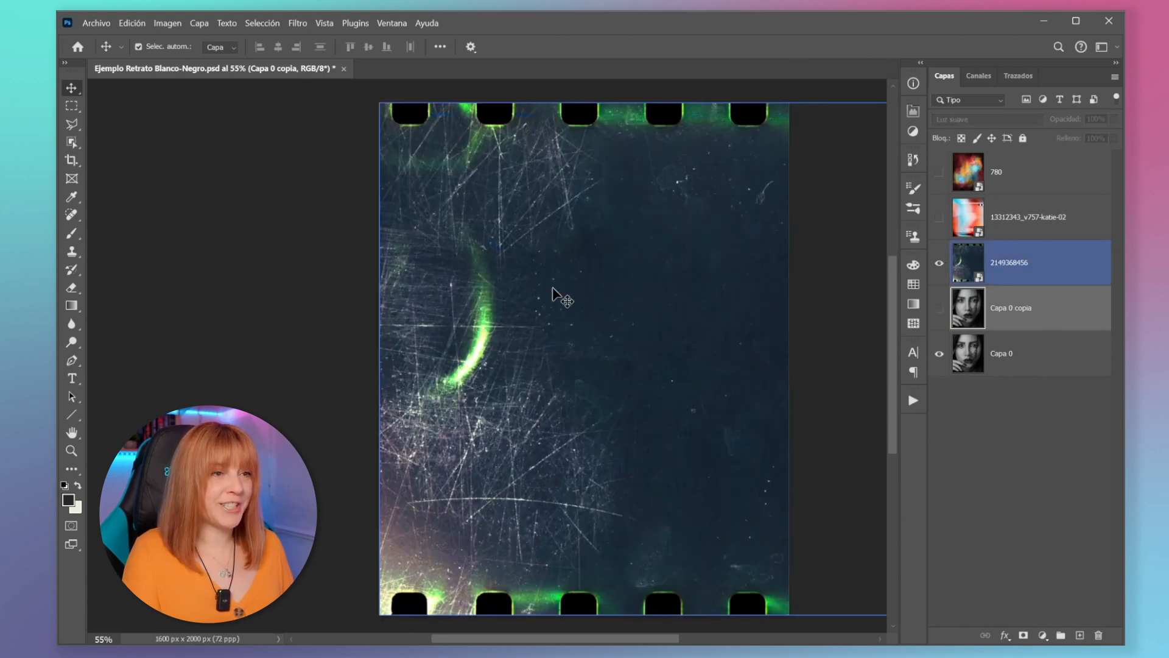
{"action": "left_click", "coordinate": [1011, 262]}
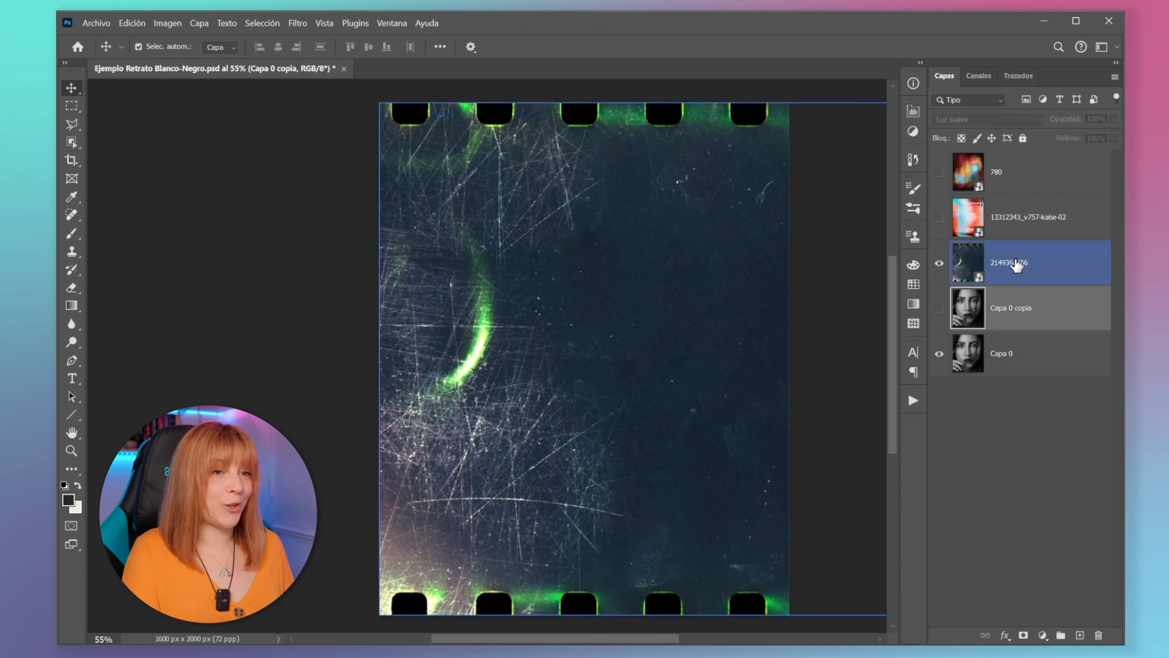
{"action": "left_click", "coordinate": [993, 120]}
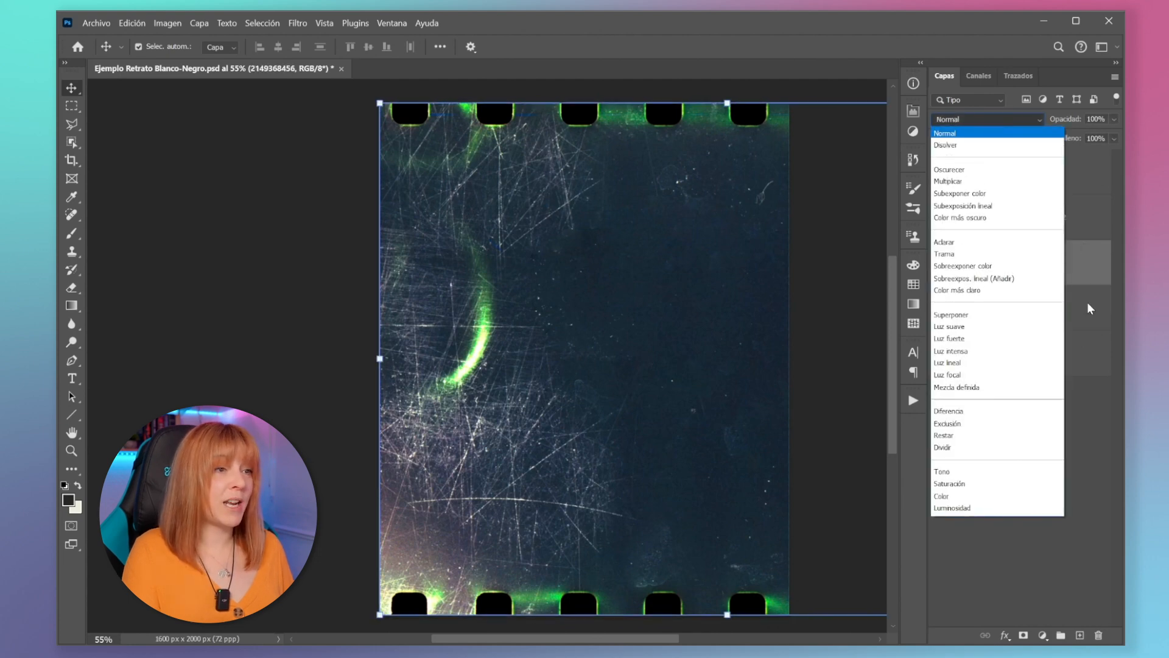
{"action": "left_click", "coordinate": [1046, 314]}
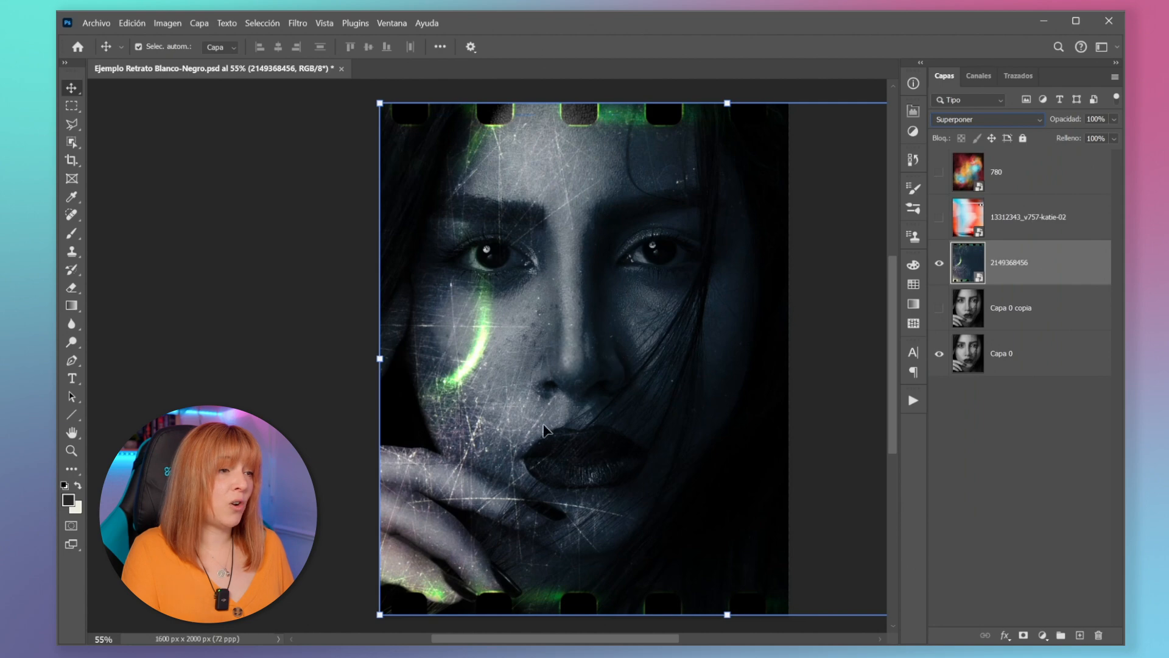
{"action": "left_click", "coordinate": [1004, 121]}
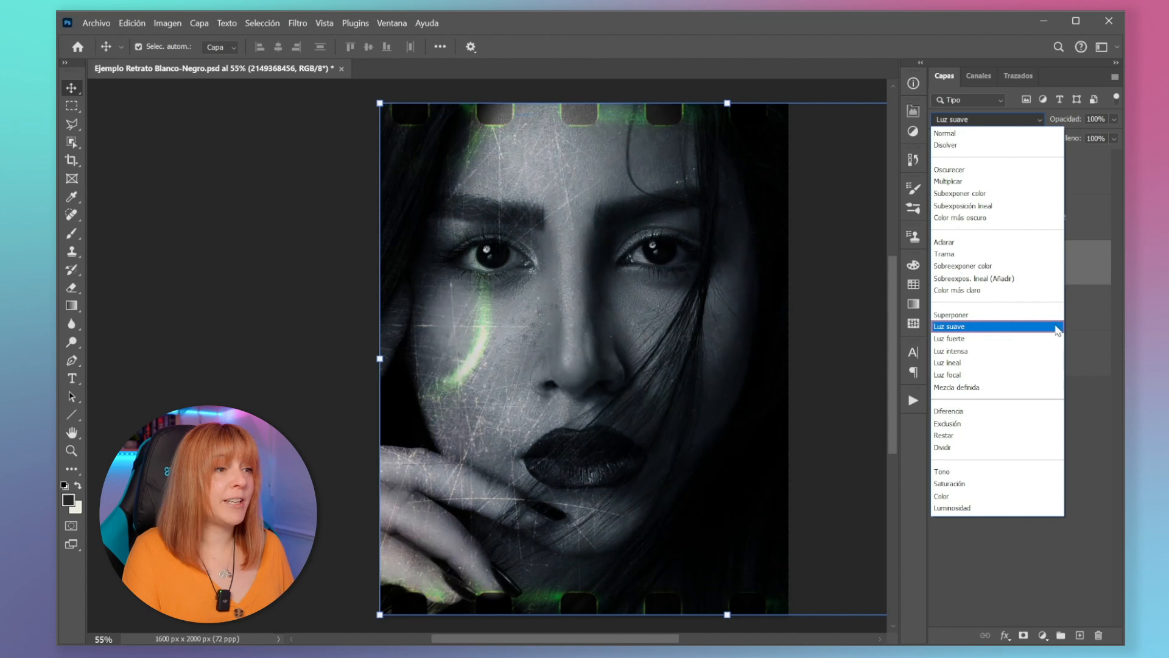
{"action": "left_click", "coordinate": [1058, 335]}
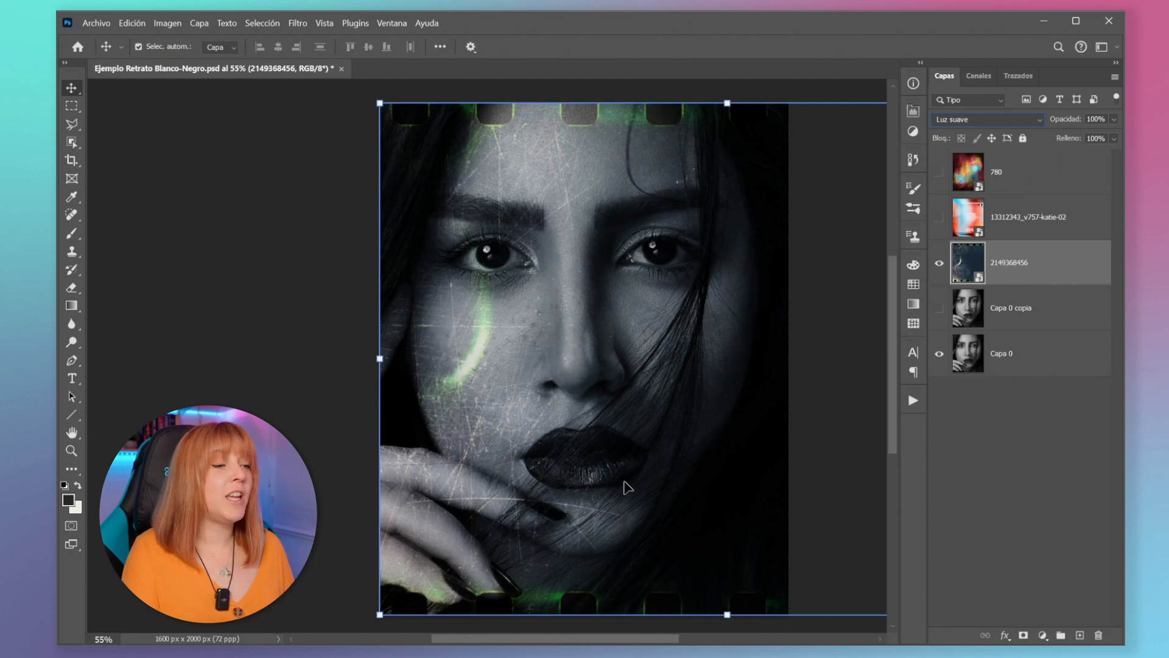
{"action": "left_click", "coordinate": [939, 263]}
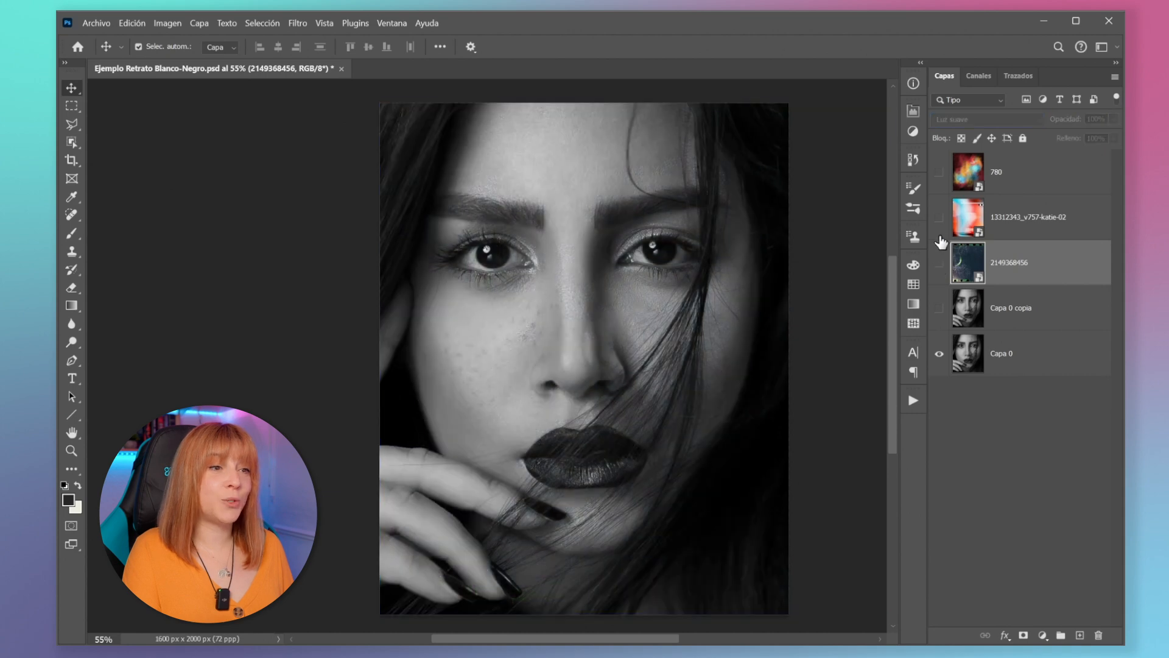
Step: Show the layer 13312343_v757-katie-02, set its blend mode to Luz suave, and hide it after viewing the result
{"action": "left_click", "coordinate": [939, 218]}
{"action": "left_click", "coordinate": [986, 210]}
{"action": "left_click", "coordinate": [986, 119]}
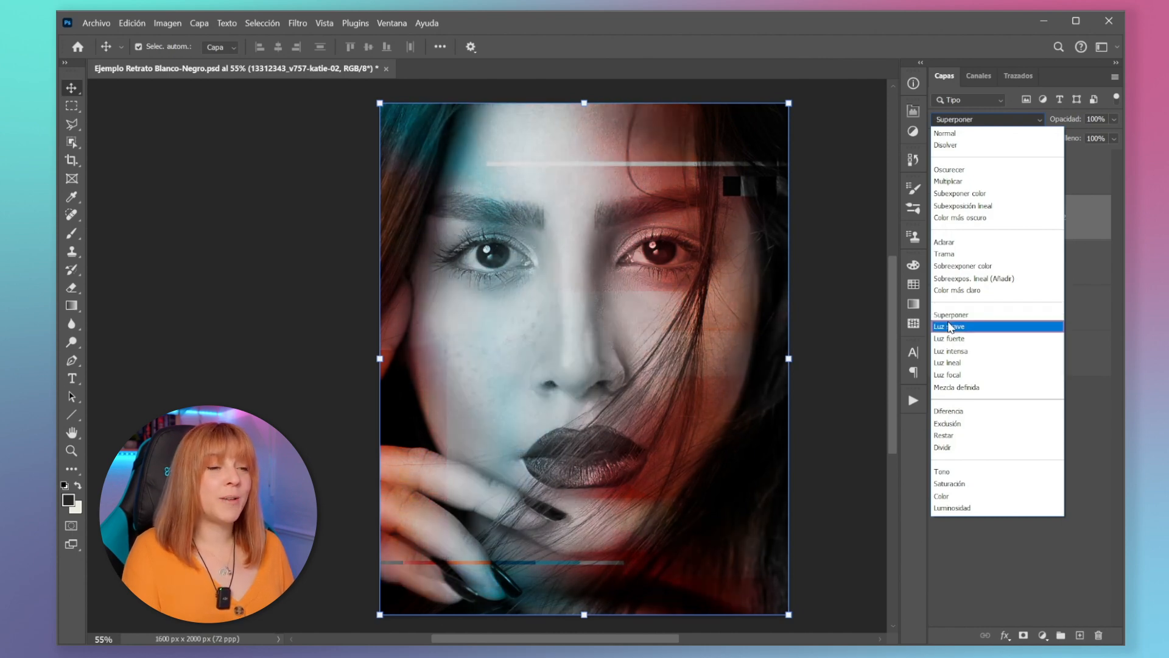
{"action": "left_click", "coordinate": [950, 327]}
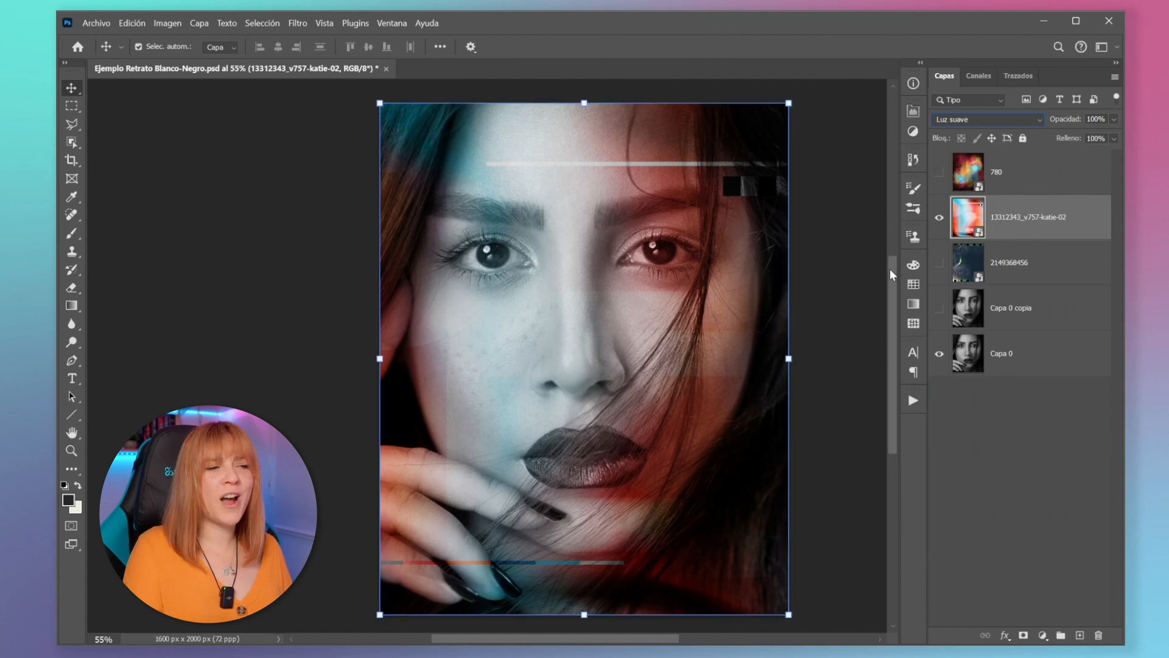
{"action": "left_click", "coordinate": [940, 218]}
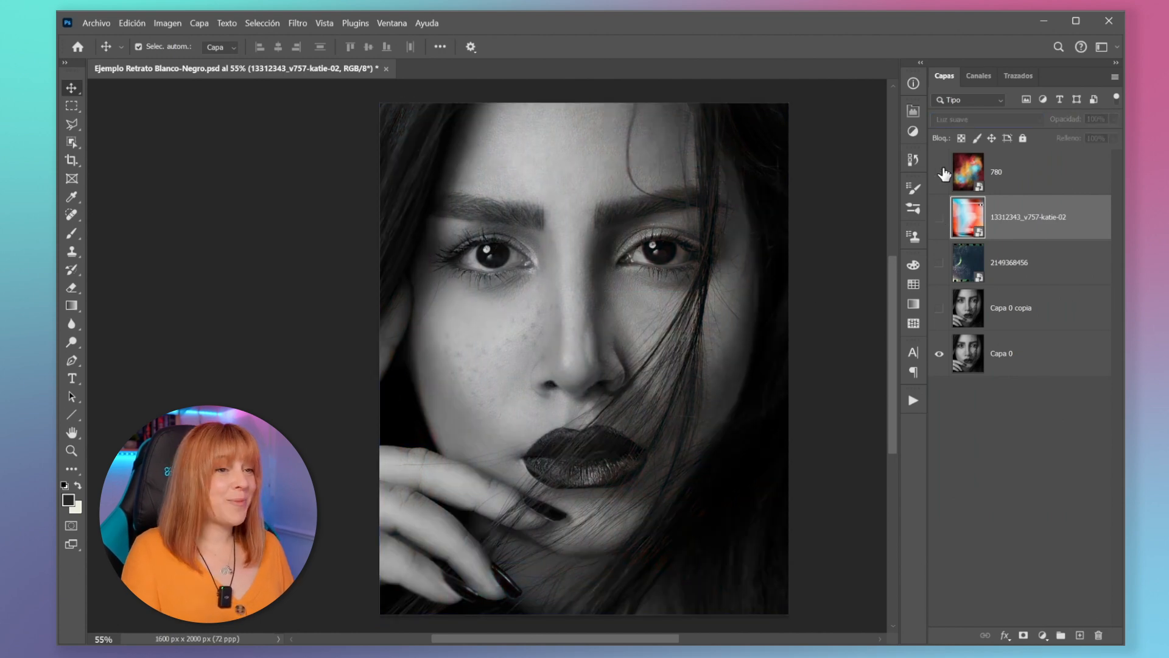
Step: Show the colourful nebula layer 780, set its blend mode to Luz suave, and hide it after viewing the result
{"action": "left_click", "coordinate": [940, 173]}
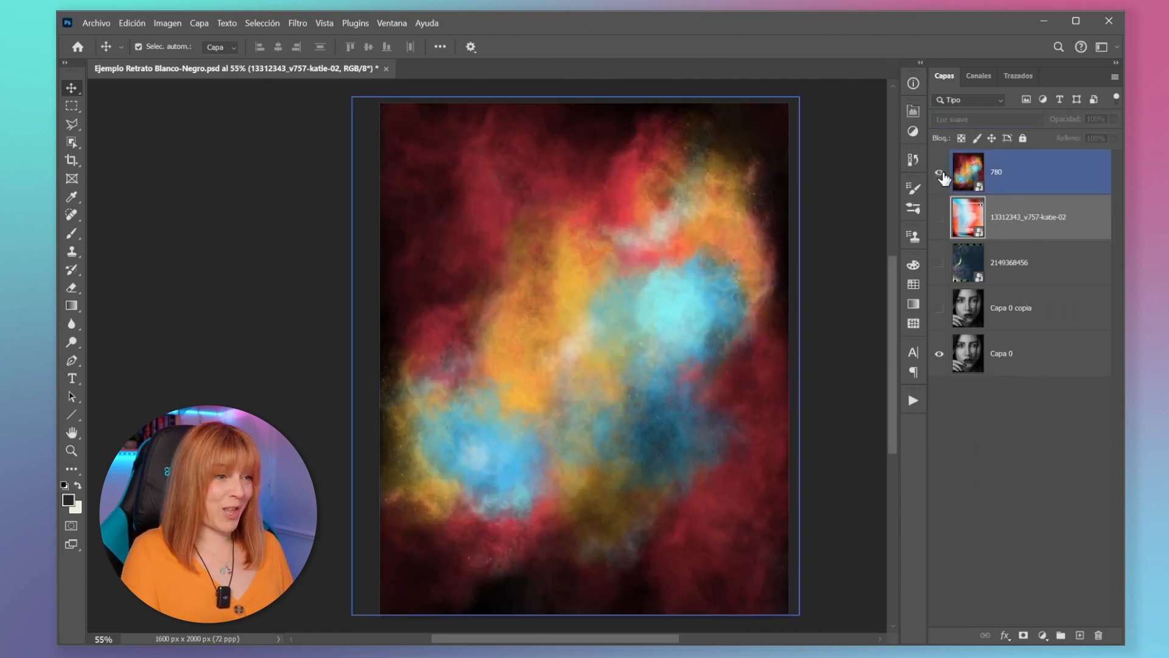
{"action": "left_click", "coordinate": [1000, 170]}
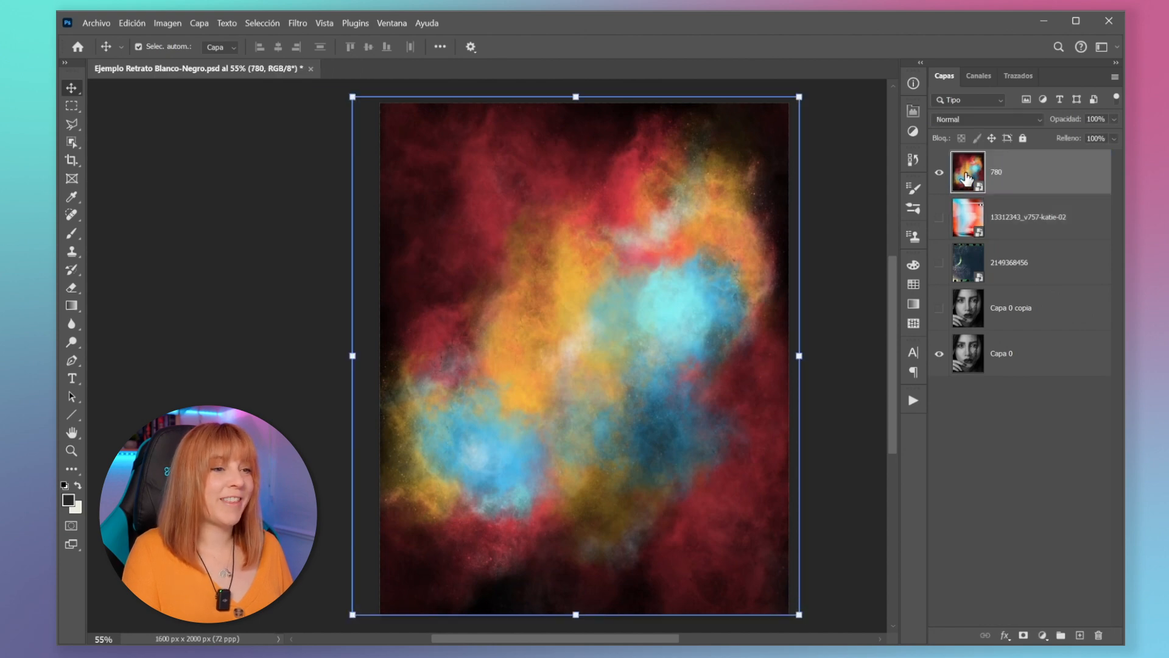
{"action": "left_click", "coordinate": [1028, 121]}
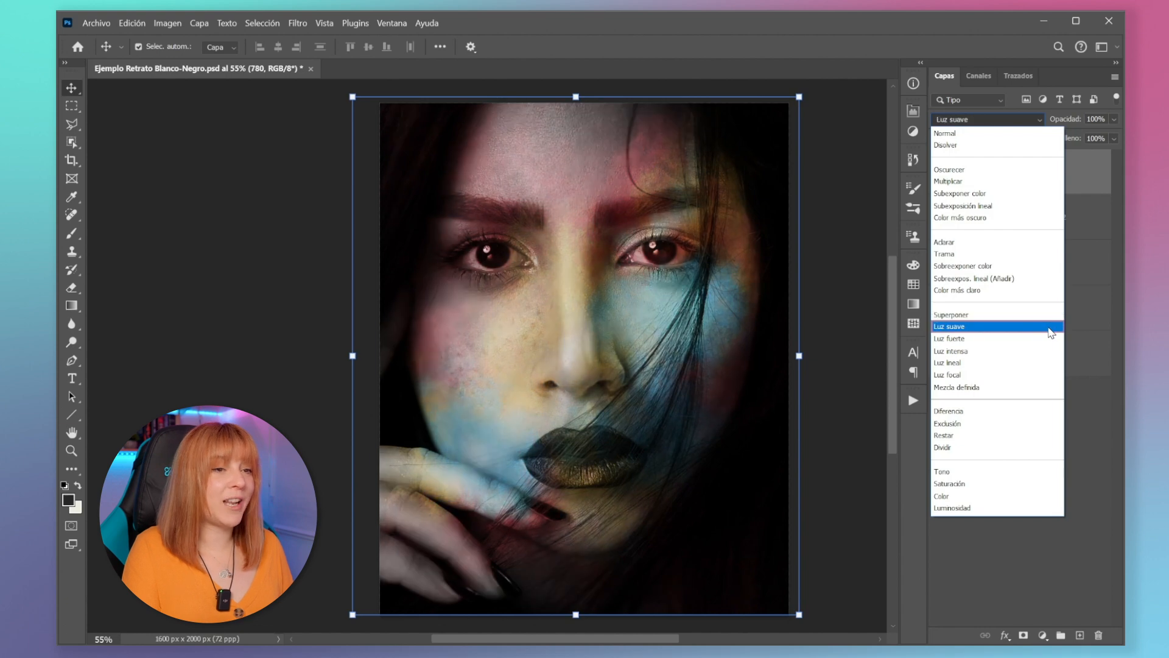
{"action": "left_click", "coordinate": [1052, 332]}
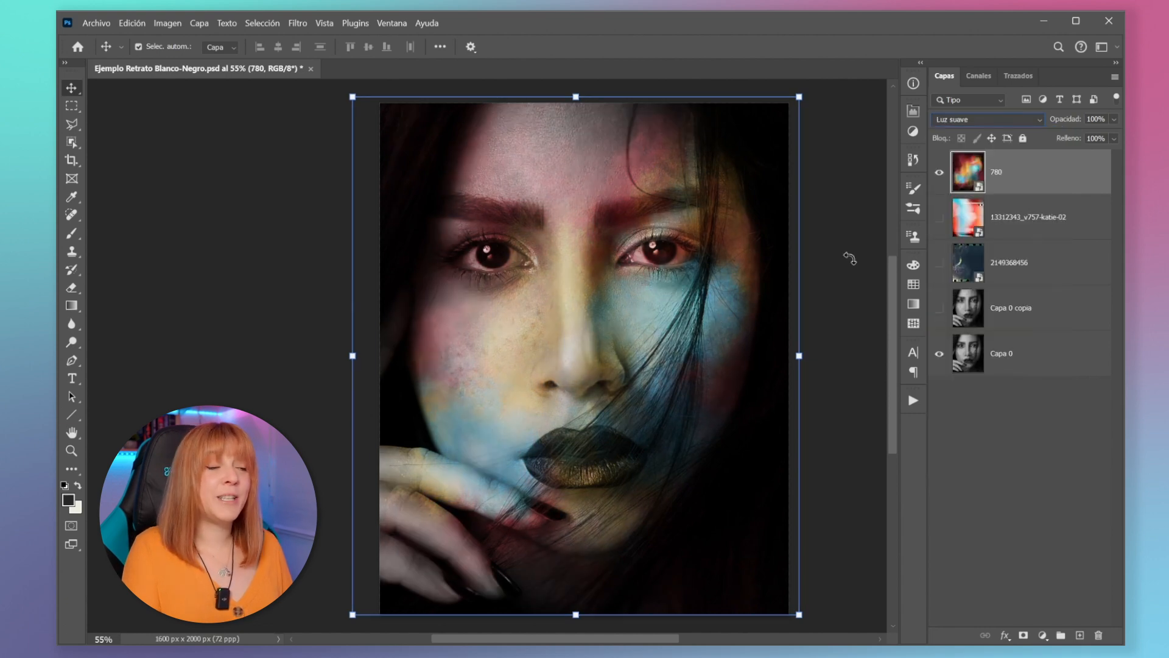
{"action": "left_click", "coordinate": [940, 174]}
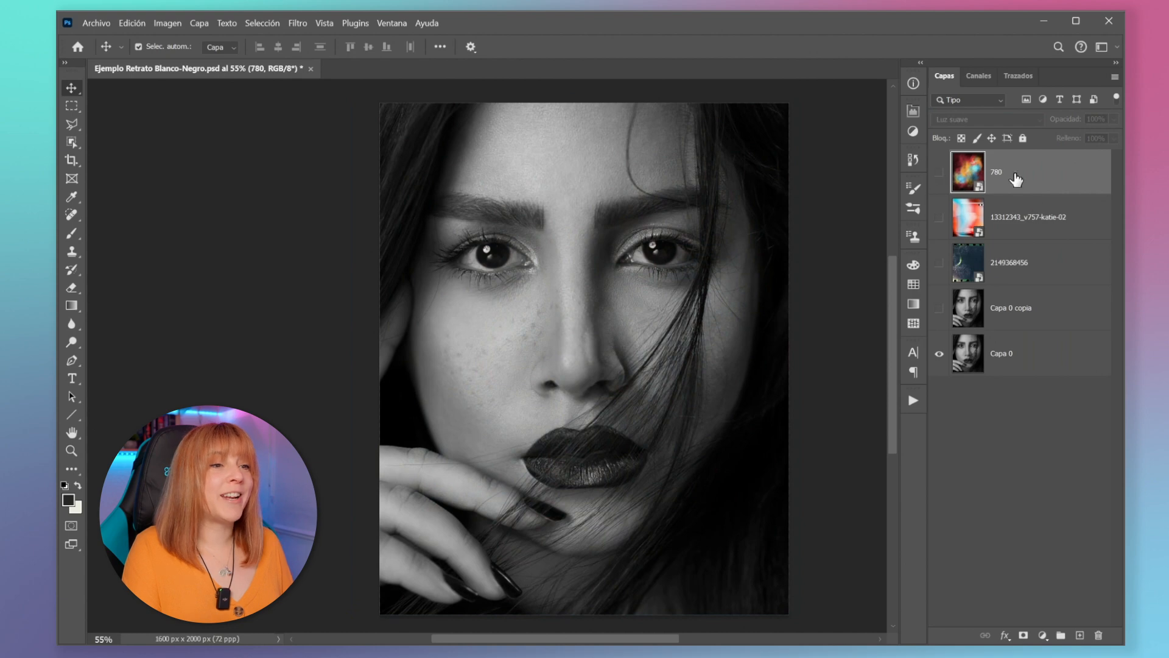
Step: Add a new layer above 780 and choose the magenta-to-cyan preset from the Púrpuras group for the Gradient tool
{"action": "left_click", "coordinate": [1080, 635]}
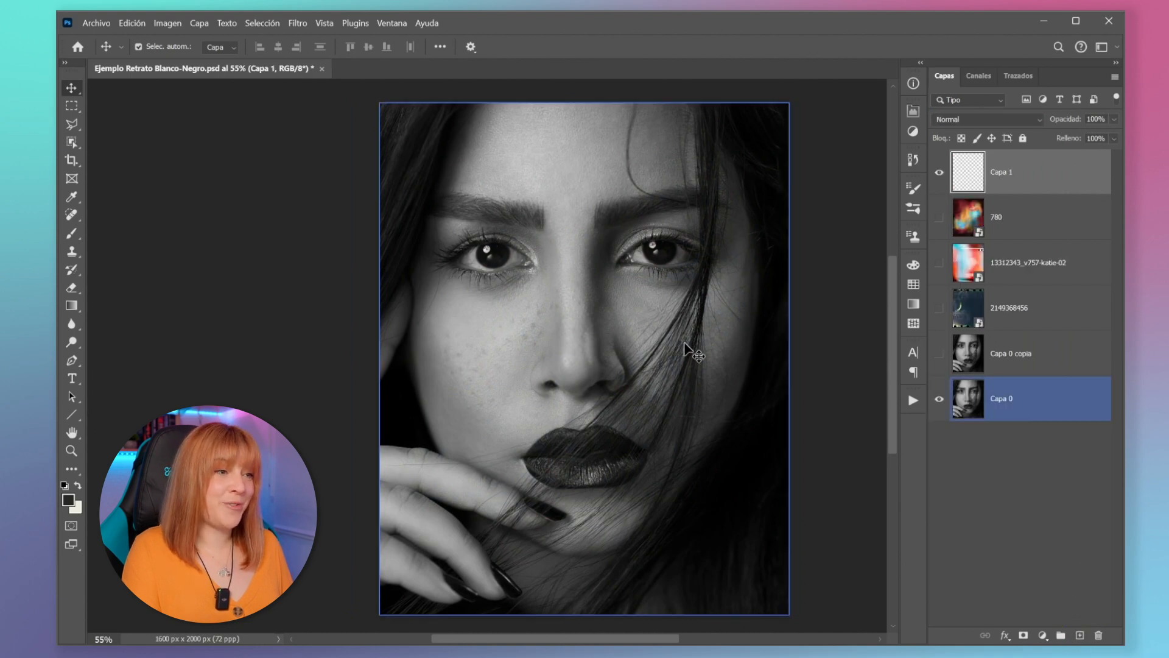
{"action": "left_click", "coordinate": [71, 306]}
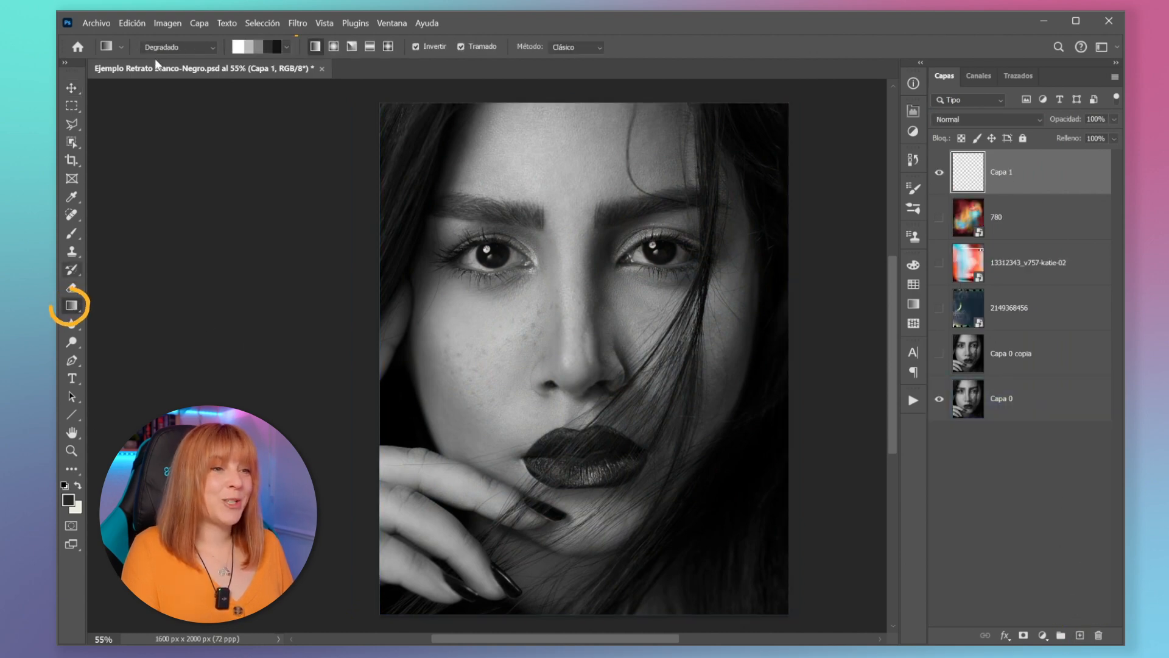
{"action": "left_click", "coordinate": [286, 47]}
{"action": "scroll", "coordinate": [187, 117], "scroll_direction": "down", "scroll_amount": 2}
{"action": "scroll", "coordinate": [187, 110], "scroll_direction": "up", "scroll_amount": 2}
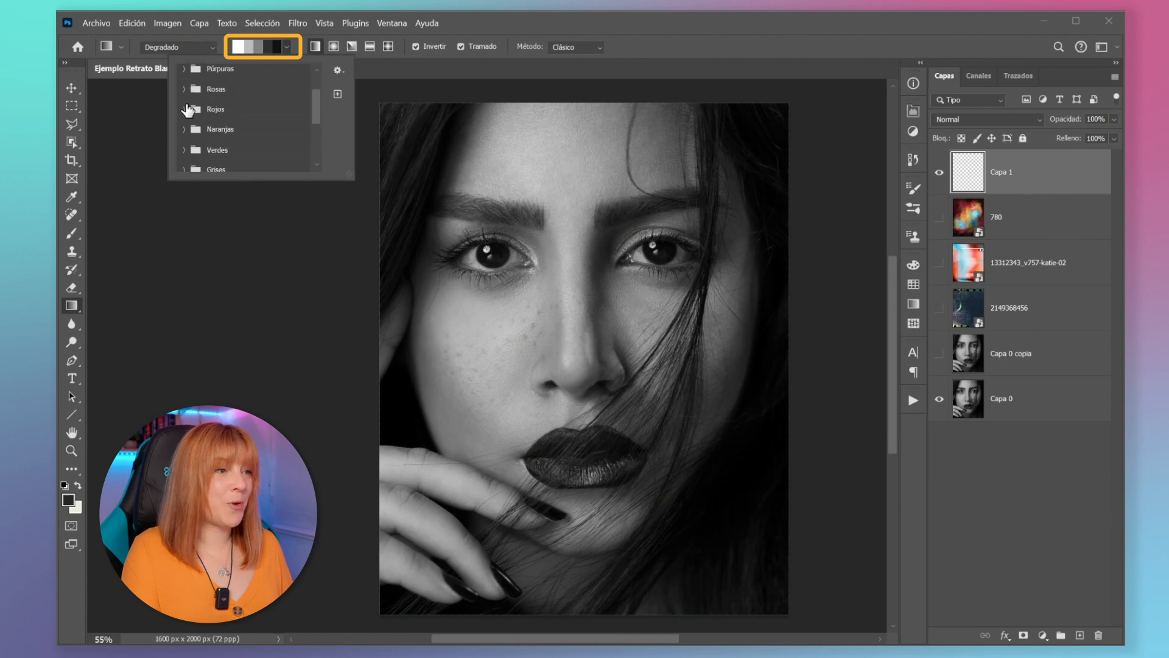
{"action": "left_click", "coordinate": [184, 80]}
{"action": "left_click", "coordinate": [224, 101]}
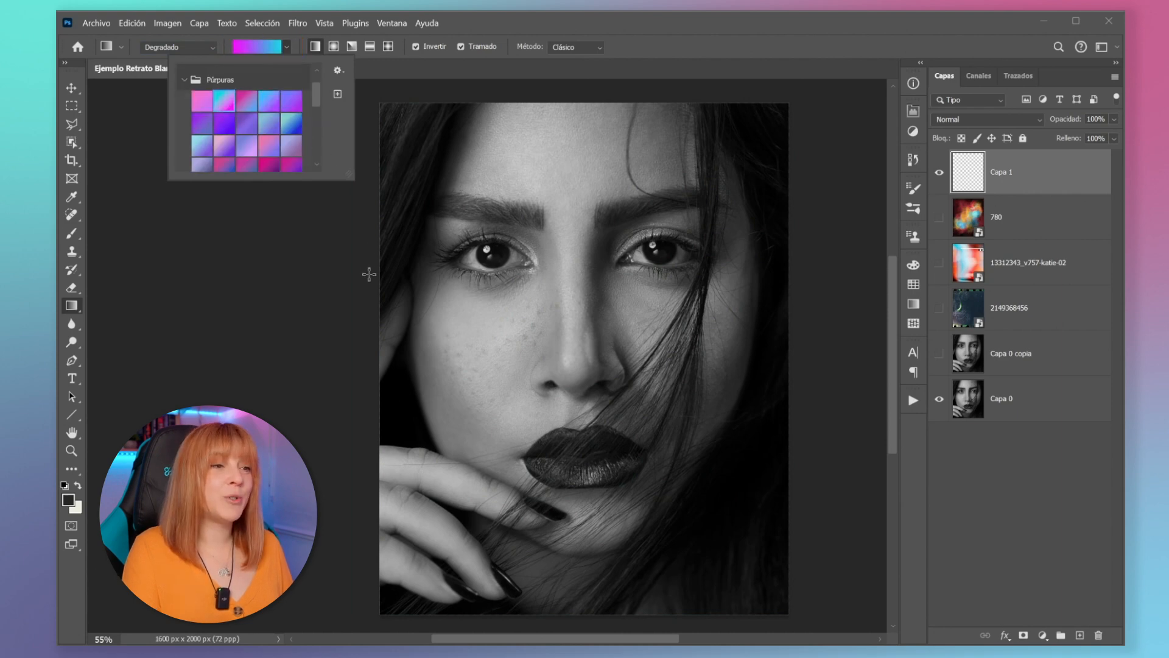
Step: Draw a near-vertical linear gradient over the whole portrait, cyan above and magenta below, and set its layer to Luz suave
{"action": "left_click_drag", "start_coordinate": [367, 274], "coordinate": [624, 94]}
{"action": "left_click_drag", "start_coordinate": [368, 274], "coordinate": [586, 625]}
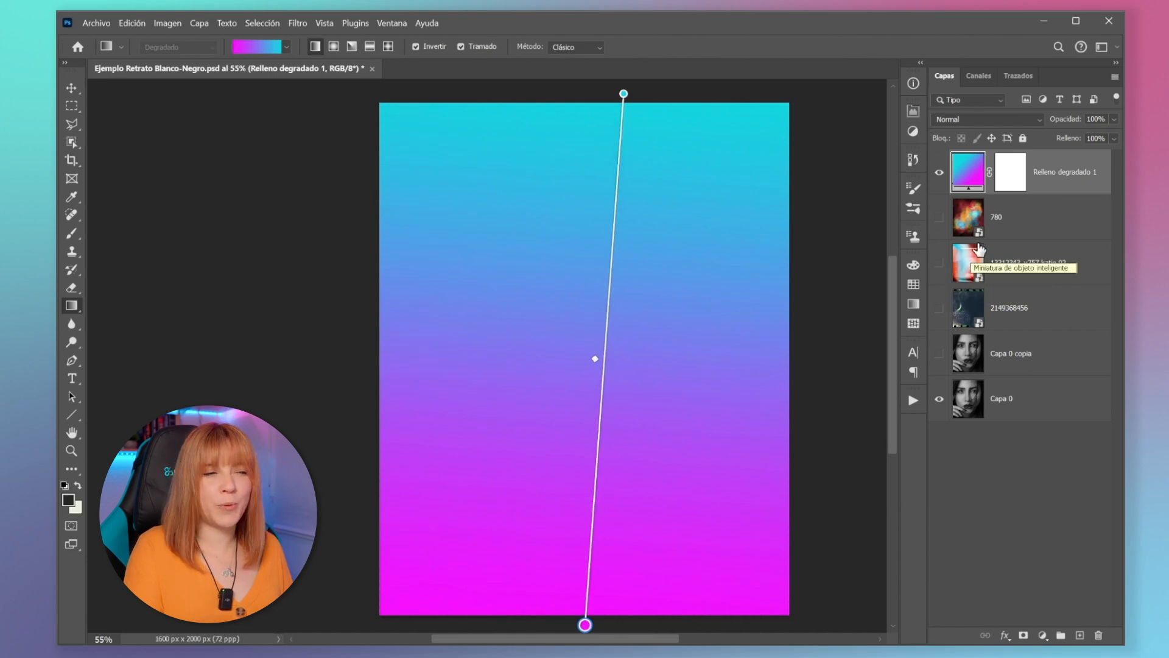
{"action": "left_click", "coordinate": [1010, 120]}
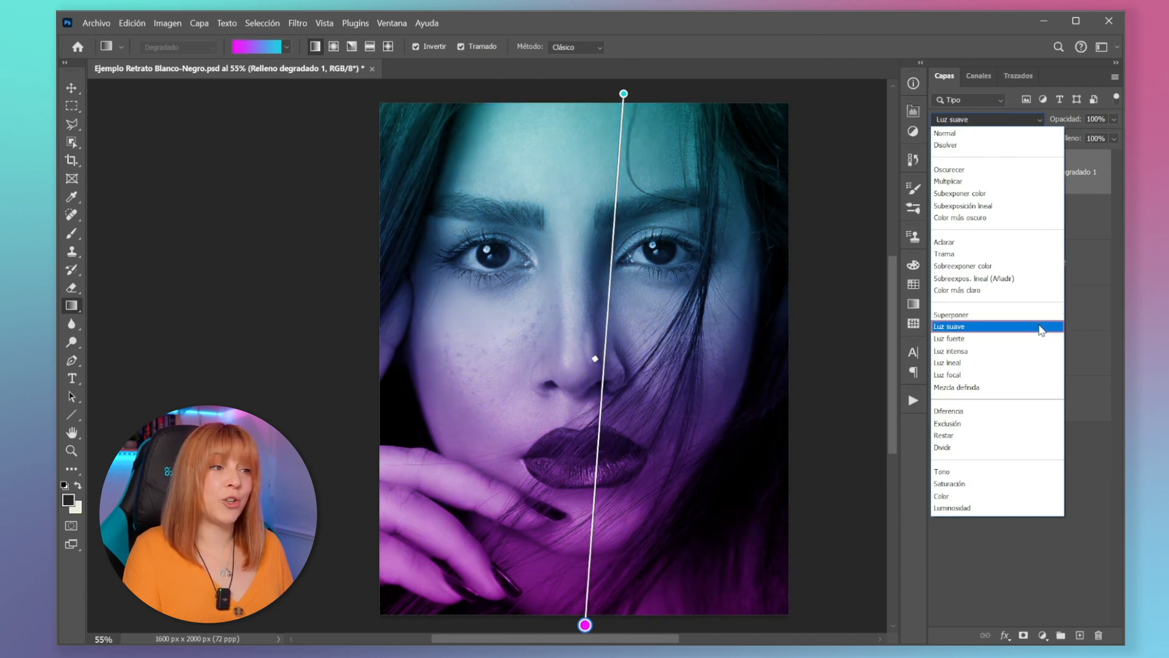
{"action": "left_click", "coordinate": [1041, 329]}
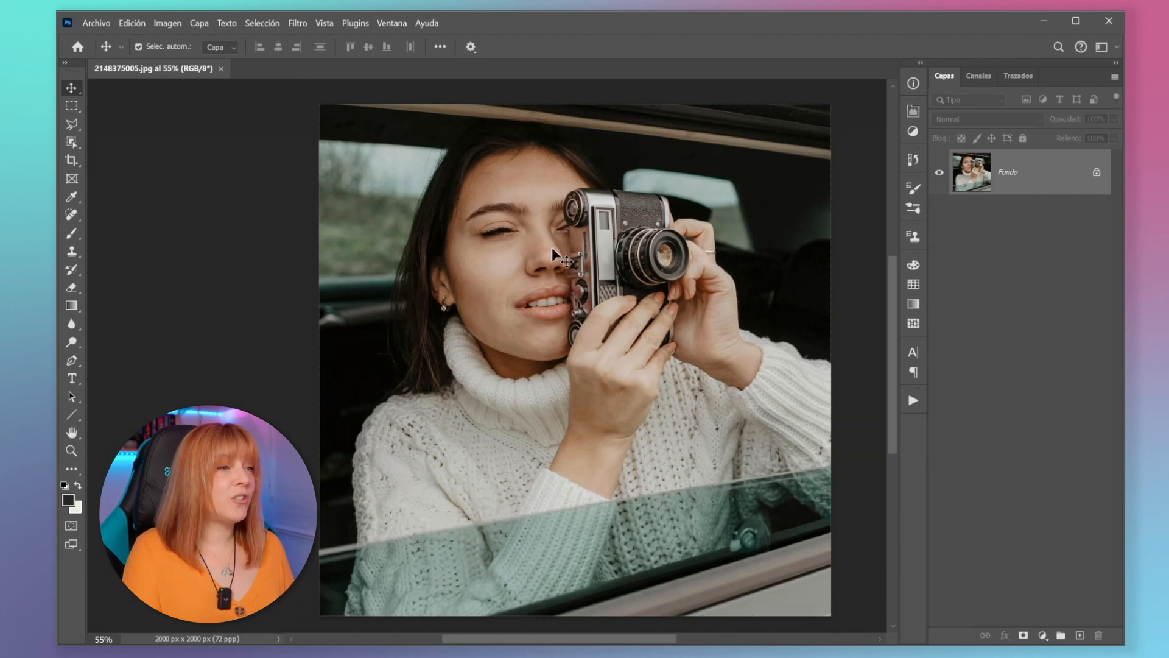
Step: Add a new layer to the photo of the woman with the camera and prepare a round brush with reduced hardness
{"action": "left_click", "coordinate": [1079, 635]}
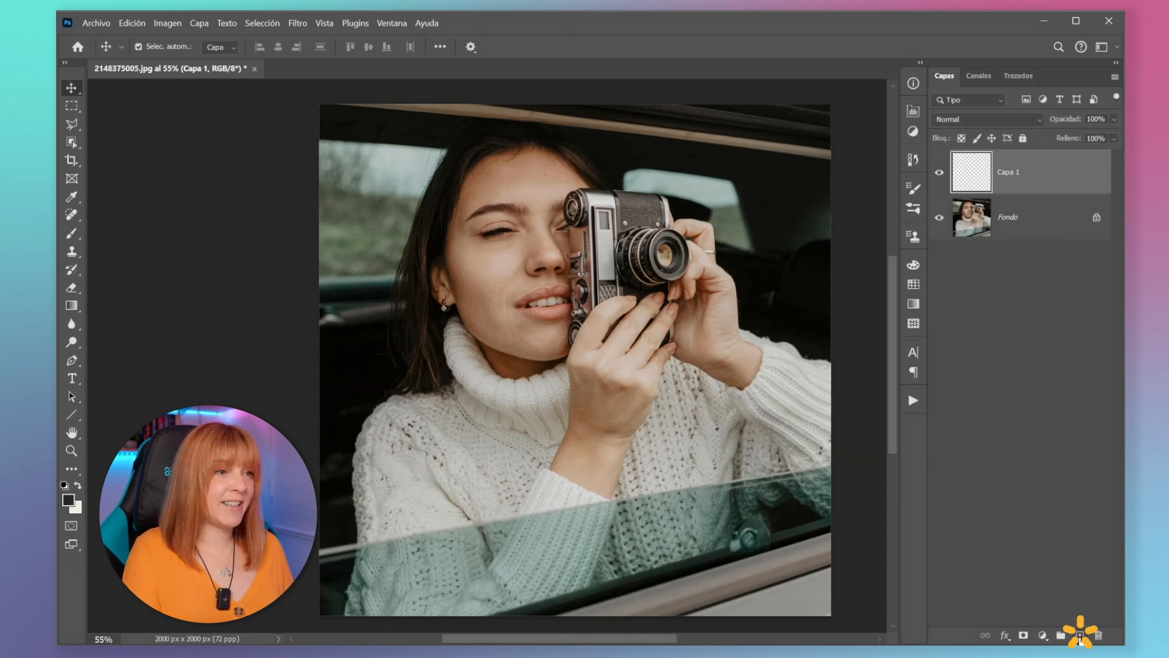
{"action": "left_click", "coordinate": [71, 233]}
{"action": "left_click", "coordinate": [151, 47]}
{"action": "left_click", "coordinate": [199, 175]}
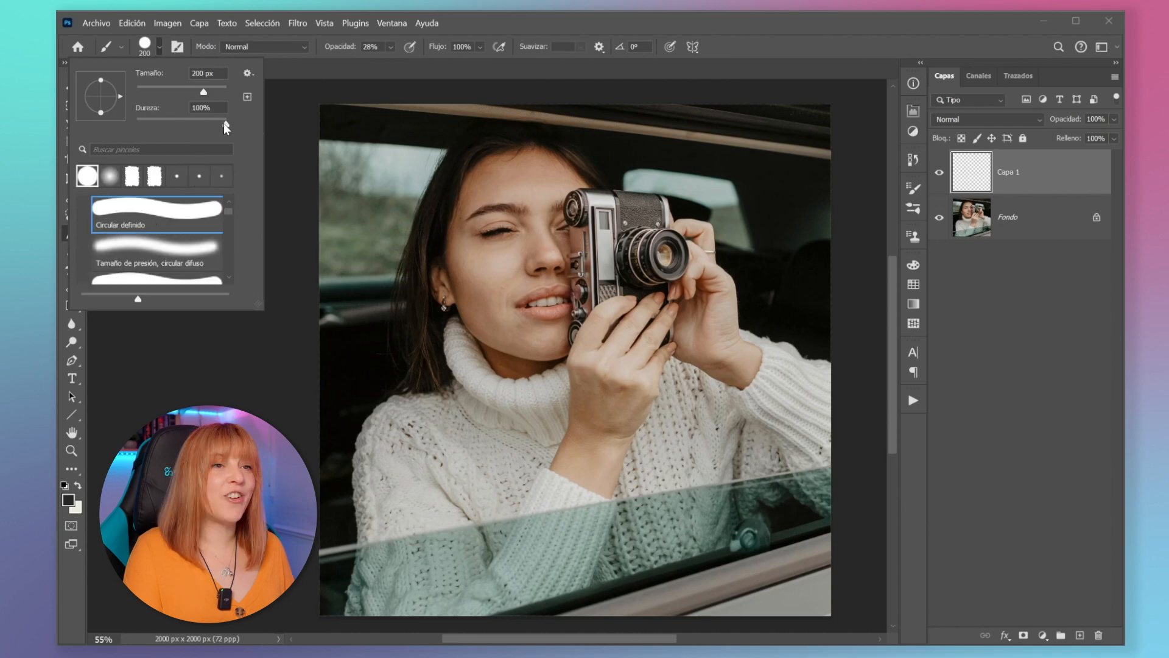
{"action": "left_click_drag", "start_coordinate": [226, 124], "coordinate": [209, 124]}
Step: Set the foreground colour to a reddish orange for the lips
{"action": "left_click", "coordinate": [68, 500]}
{"action": "left_click_drag", "start_coordinate": [919, 437], "coordinate": [920, 451]}
{"action": "left_click", "coordinate": [854, 306]}
{"action": "left_click", "coordinate": [1053, 274]}
Step: Paint over the woman's upper and lower lips in orange on Capa 1 with a 20 px brush
{"action": "key", "text": "bracketleft"}
{"action": "key", "text": "bracketleft"}
{"action": "key", "text": "bracketleft"}
{"action": "scroll", "coordinate": [557, 285], "scroll_direction": "up", "scroll_amount": 5}
{"action": "mouse_move", "coordinate": [522, 297]}
{"action": "left_mouse_down"}
{"action": "mouse_move", "coordinate": [399, 354]}
{"action": "mouse_move", "coordinate": [414, 366]}
{"action": "mouse_move", "coordinate": [403, 382]}
{"action": "mouse_move", "coordinate": [426, 401]}
{"action": "mouse_move", "coordinate": [579, 415]}
{"action": "mouse_move", "coordinate": [631, 372]}
{"action": "mouse_move", "coordinate": [429, 392]}
{"action": "mouse_move", "coordinate": [553, 381]}
{"action": "left_mouse_up"}
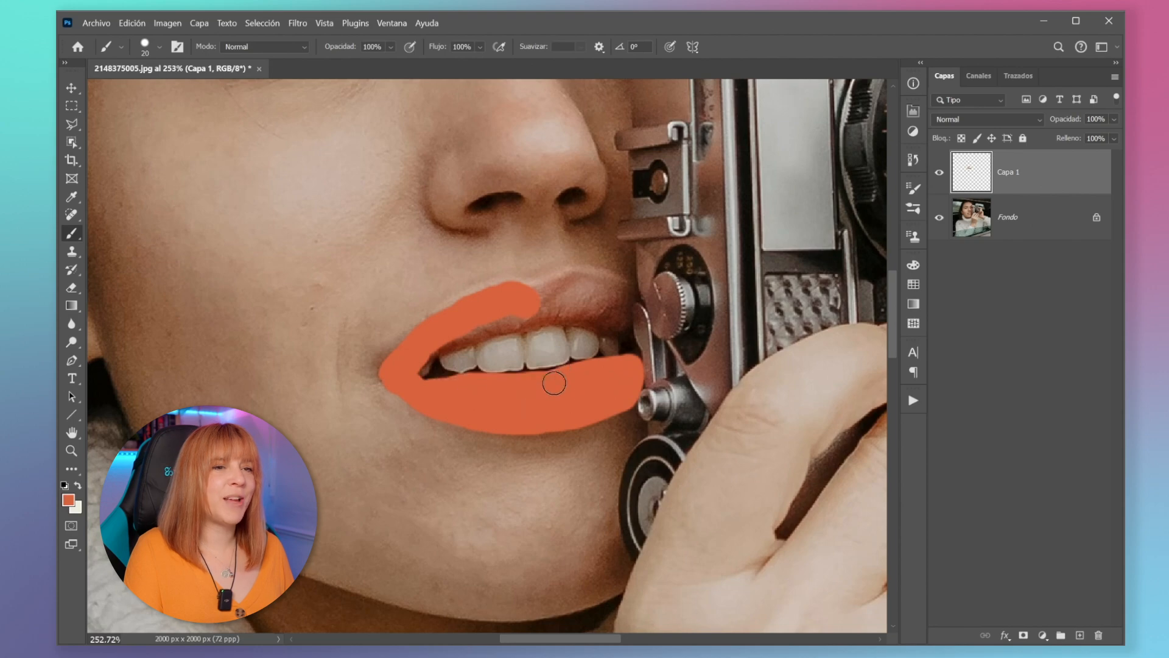
{"action": "mouse_move", "coordinate": [439, 341]}
{"action": "left_mouse_down"}
{"action": "mouse_move", "coordinate": [613, 287]}
{"action": "mouse_move", "coordinate": [548, 284]}
{"action": "left_mouse_up"}
{"action": "scroll", "coordinate": [655, 329], "scroll_direction": "down", "scroll_amount": 5}
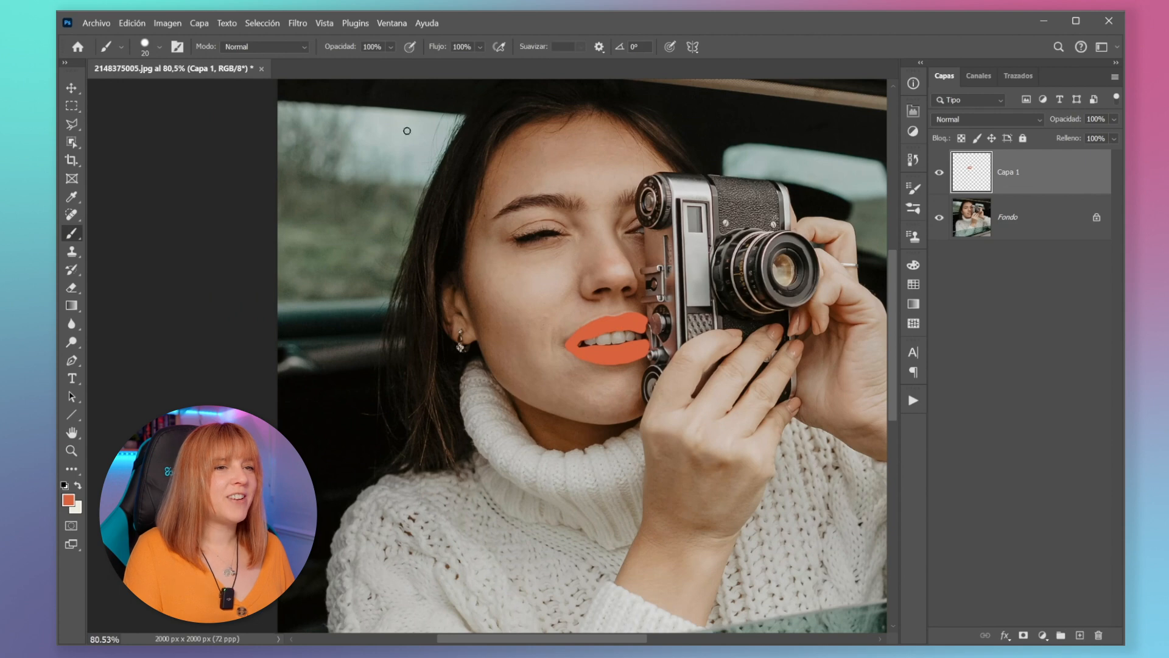
Step: Apply a Desenfoque gaussiano with a radius of 4,8 pixels to the painted lips layer
{"action": "left_click", "coordinate": [297, 24]}
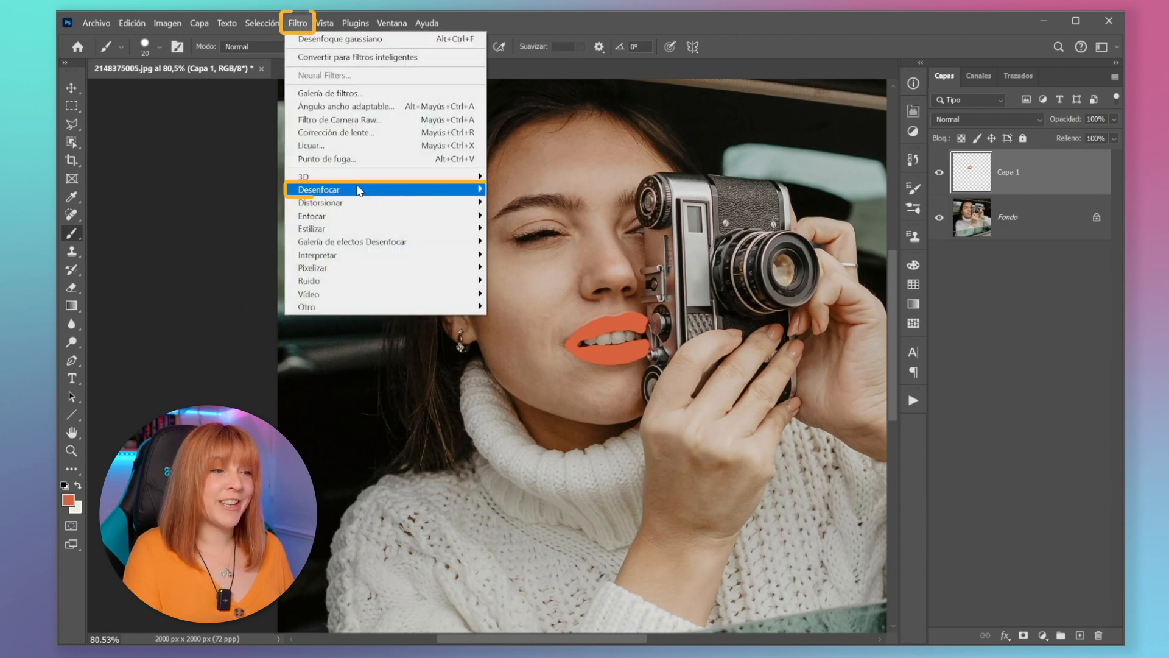
{"action": "mouse_move", "coordinate": [359, 191]}
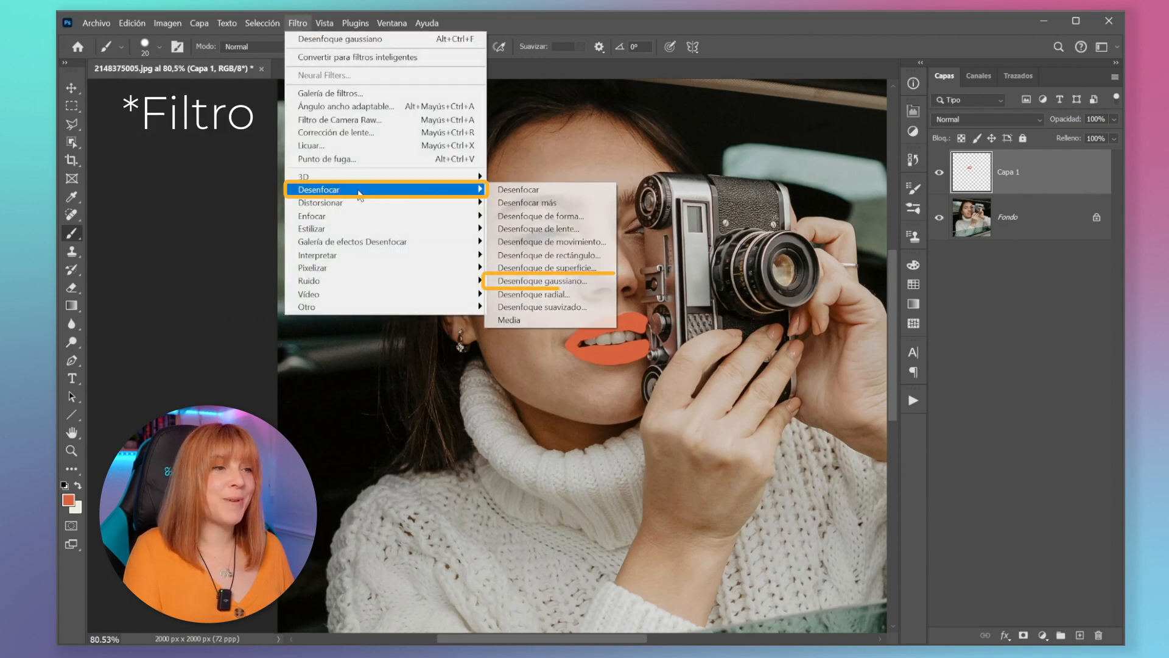
{"action": "left_click", "coordinate": [534, 282]}
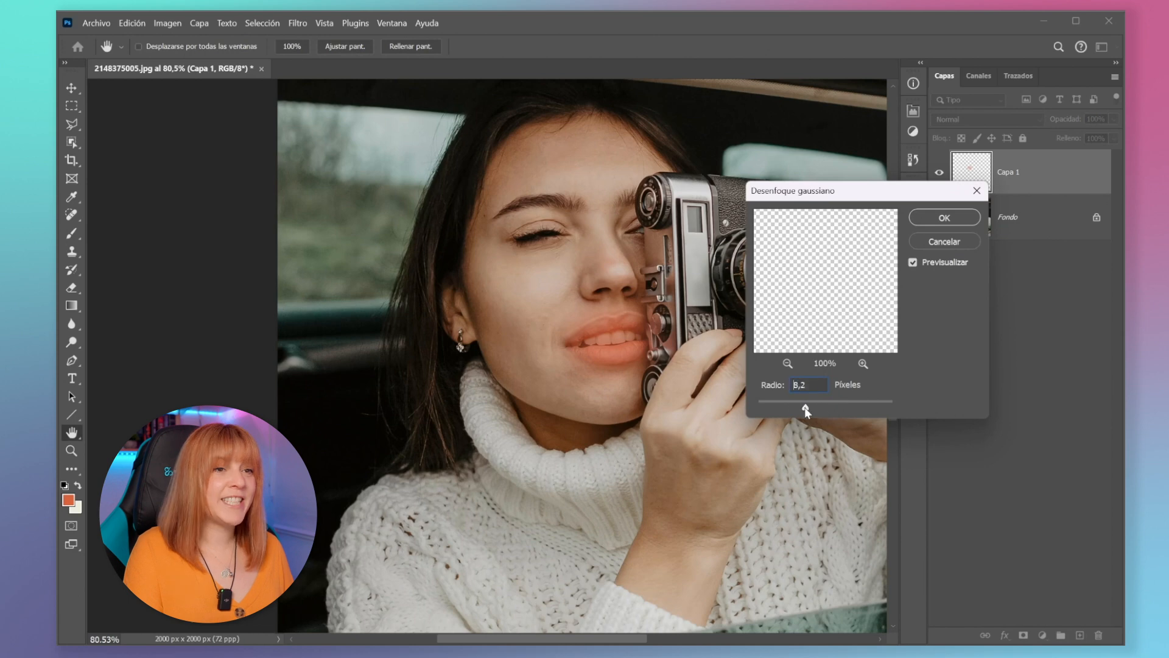
{"action": "left_click_drag", "start_coordinate": [805, 409], "coordinate": [778, 411]}
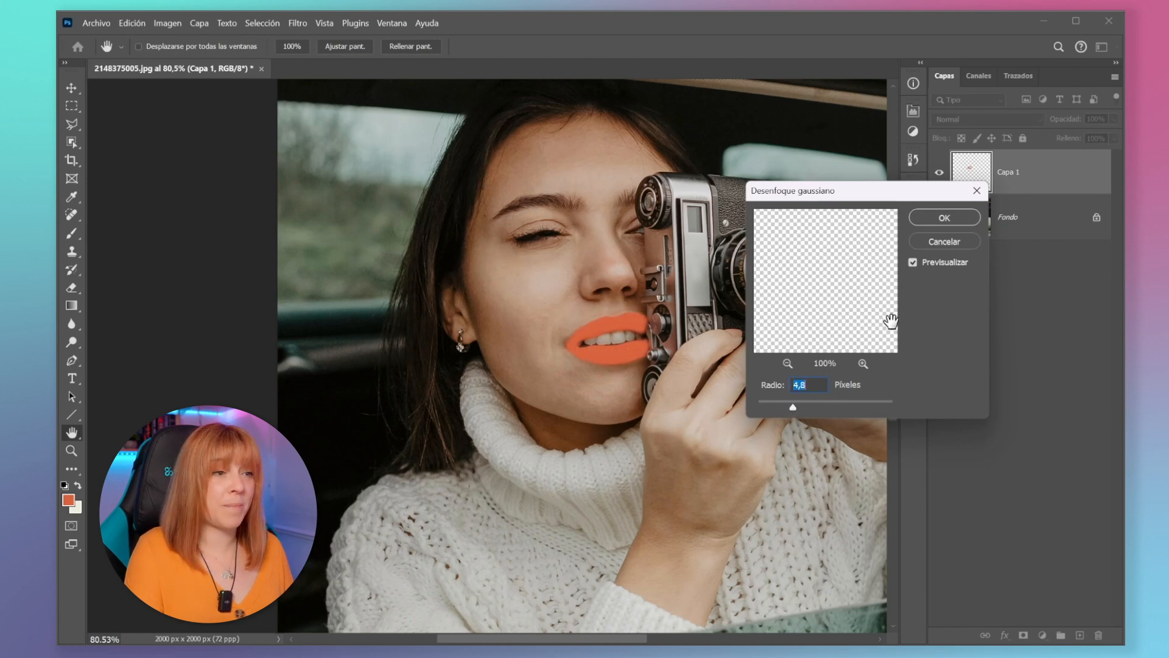
{"action": "left_click", "coordinate": [943, 218]}
Step: Set the lip colour layer's blend mode to Luz suave and lower its fill (Relleno) to 68%
{"action": "left_click", "coordinate": [1039, 121]}
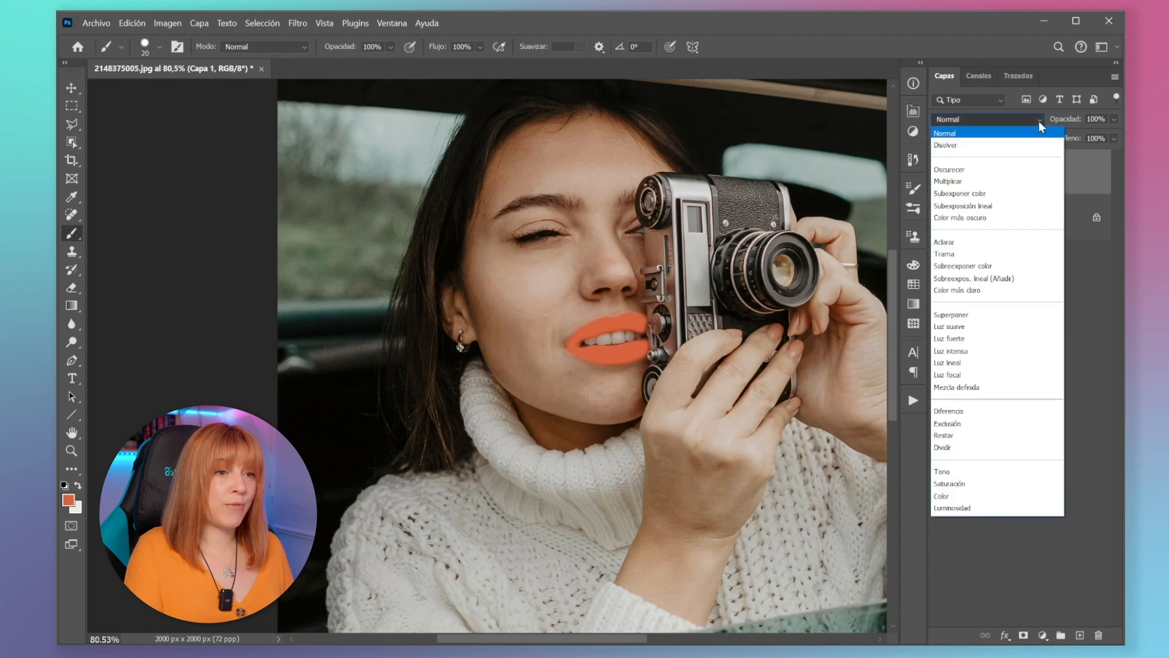
{"action": "left_click", "coordinate": [954, 327]}
{"action": "left_click", "coordinate": [1114, 138]}
{"action": "left_click_drag", "start_coordinate": [1114, 154], "coordinate": [1092, 156]}
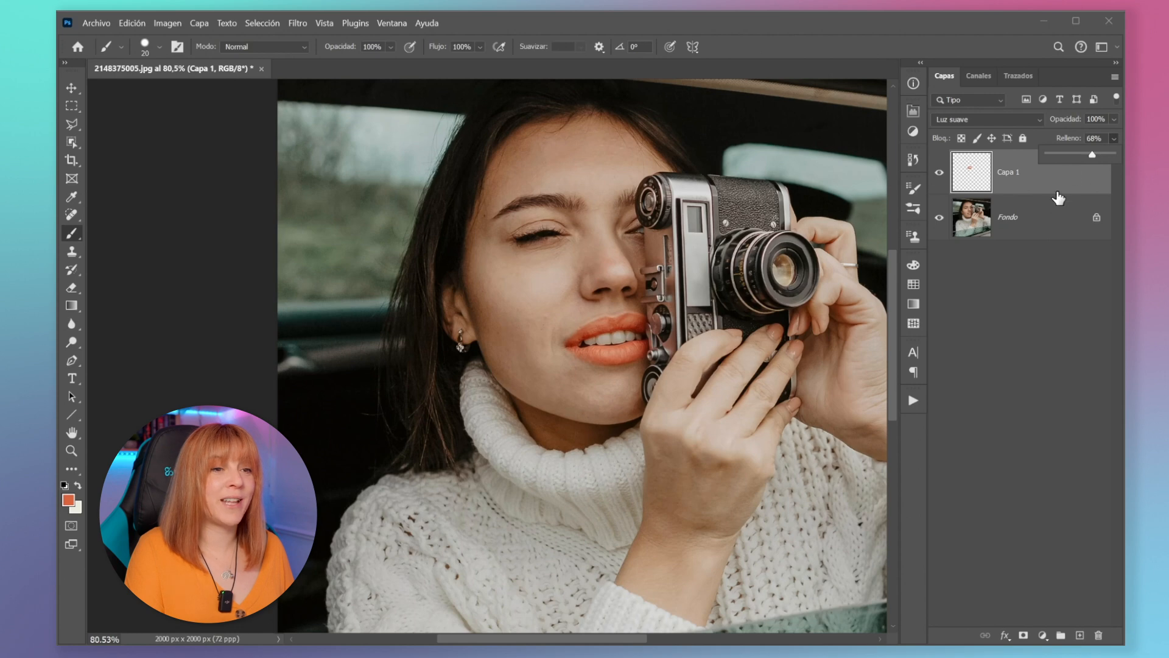
Step: Add a new layer above Capa 1 and set the foreground colour to pale pink #ead1c9
{"action": "left_click", "coordinate": [1080, 635]}
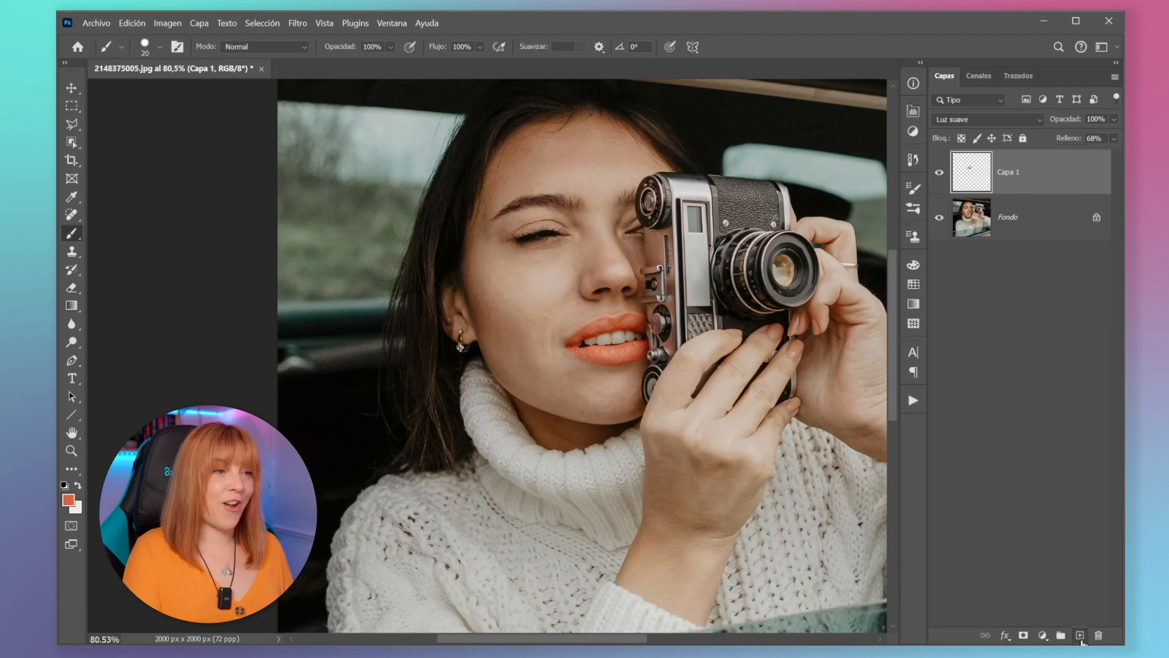
{"action": "left_click", "coordinate": [1080, 635]}
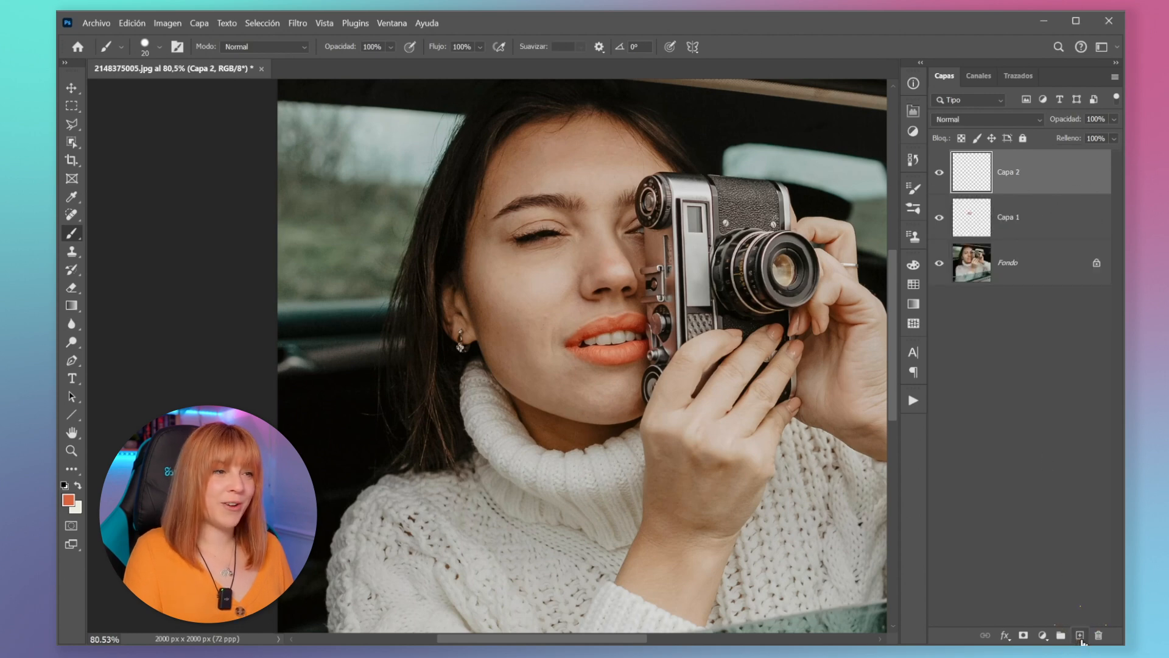
{"action": "left_click", "coordinate": [68, 500]}
{"action": "left_click", "coordinate": [760, 294]}
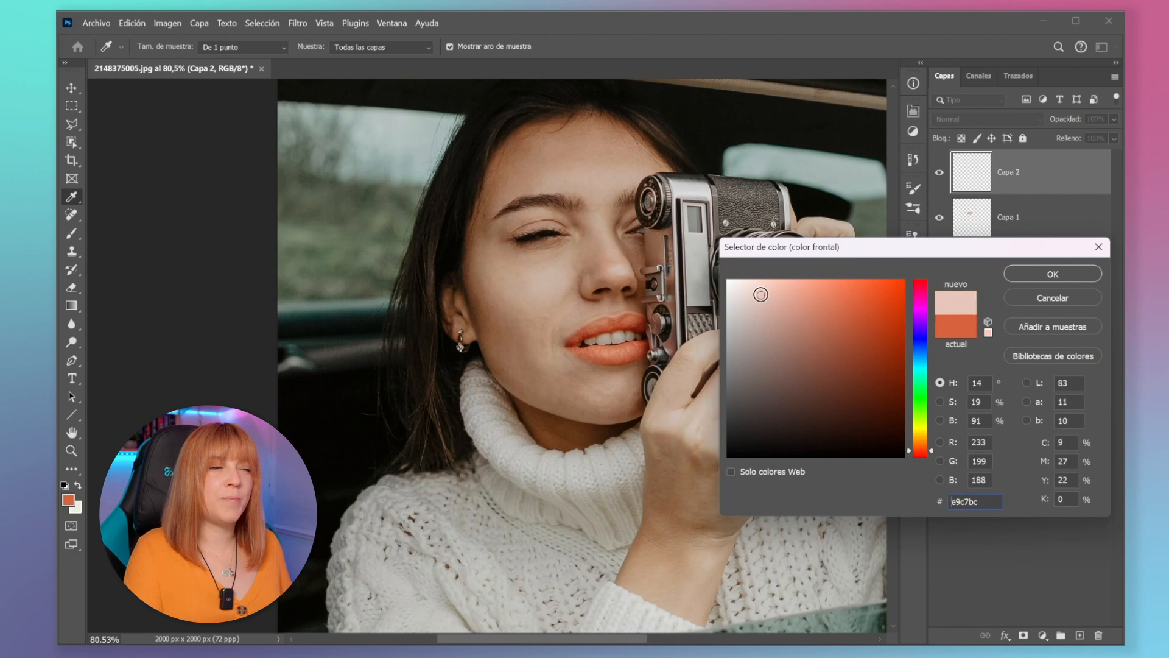
{"action": "left_click", "coordinate": [752, 294]}
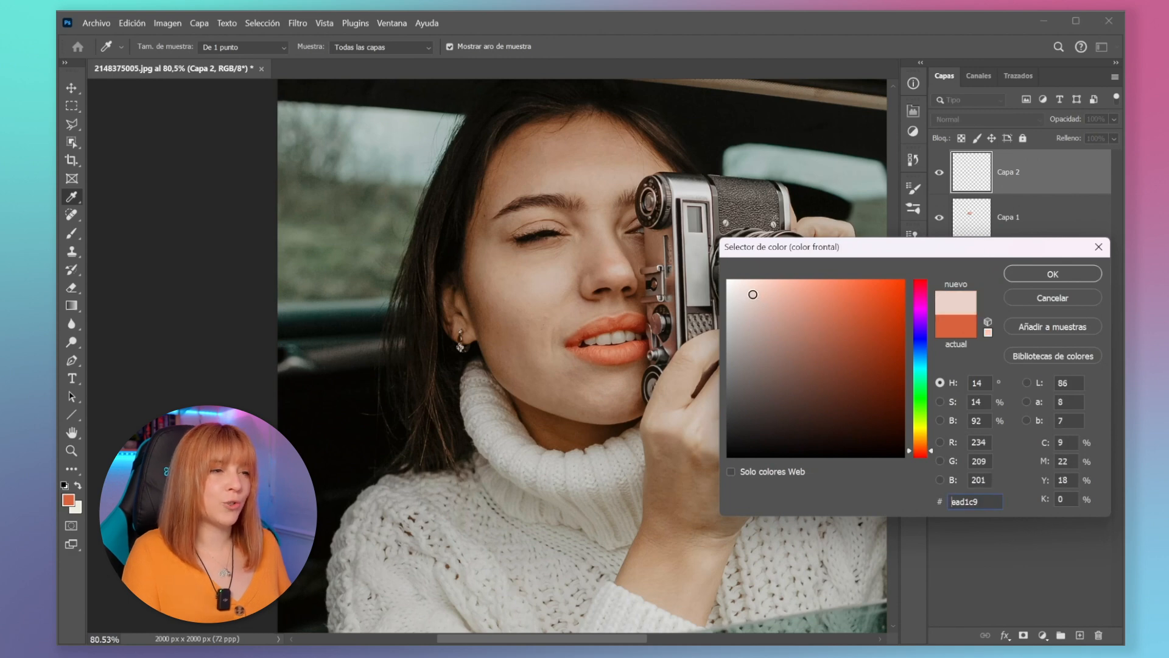
{"action": "left_click", "coordinate": [1040, 275]}
Step: Paint a pale pink highlight along the woman's lower lip on Capa 2 with a 28 px brush
{"action": "key", "text": "b"}
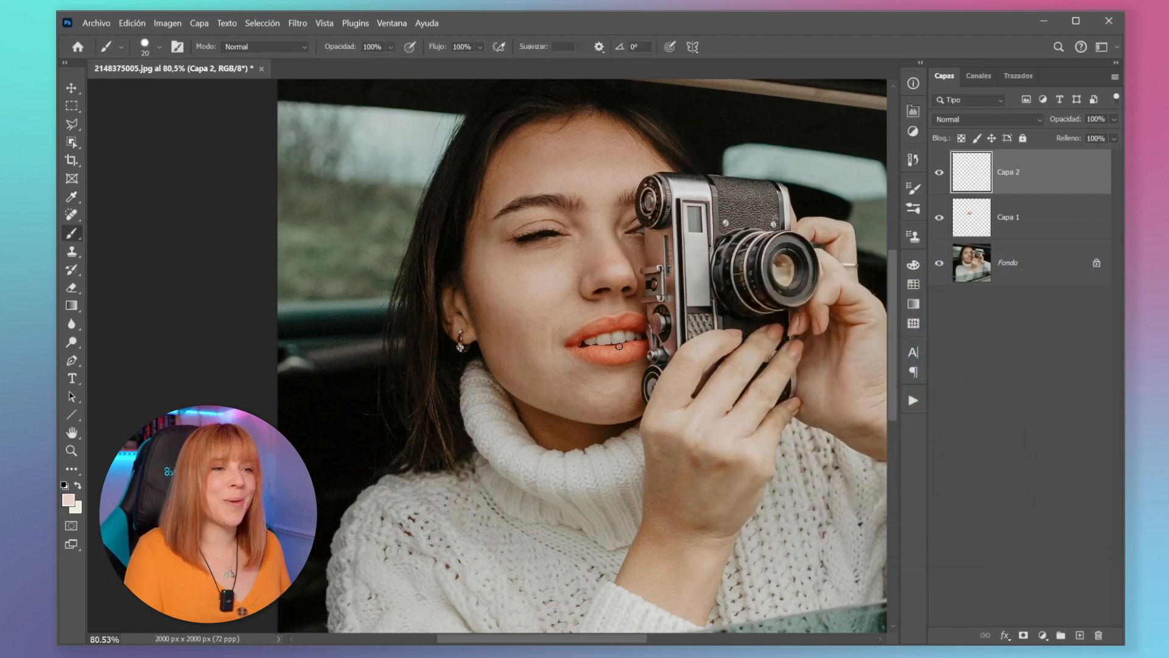
{"action": "key", "text": "bracketright"}
{"action": "left_click_drag", "start_coordinate": [600, 354], "coordinate": [625, 353]}
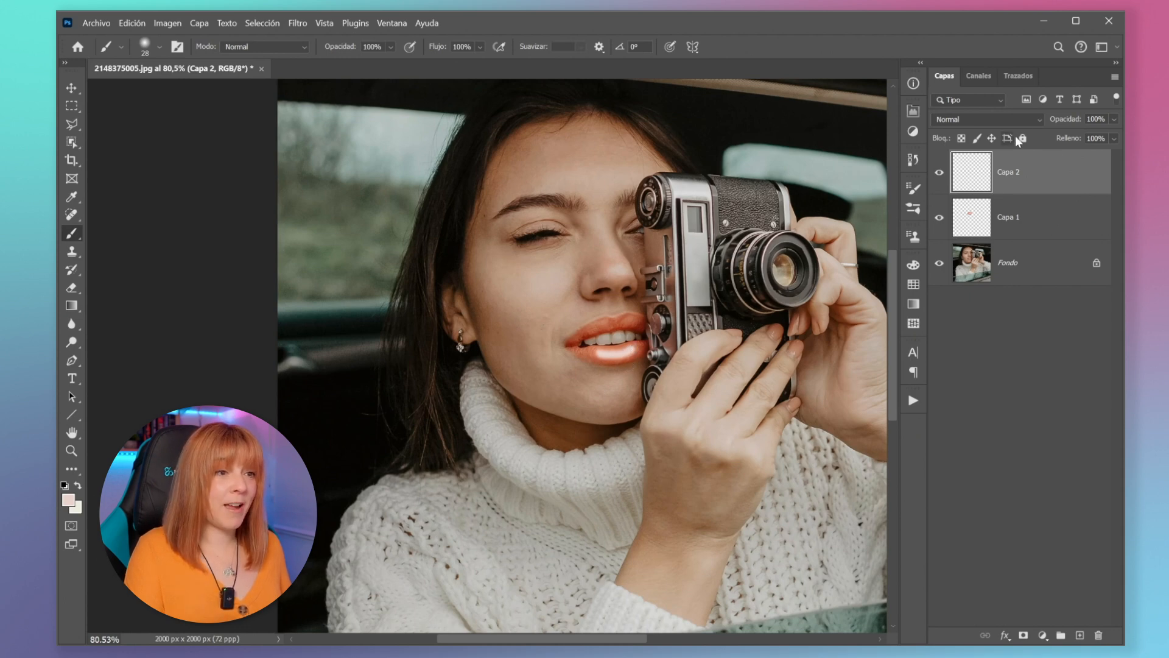
Step: Set the lip highlight layer's blend mode to Luz suave and open its fill (Relleno) setting
{"action": "left_click", "coordinate": [998, 119]}
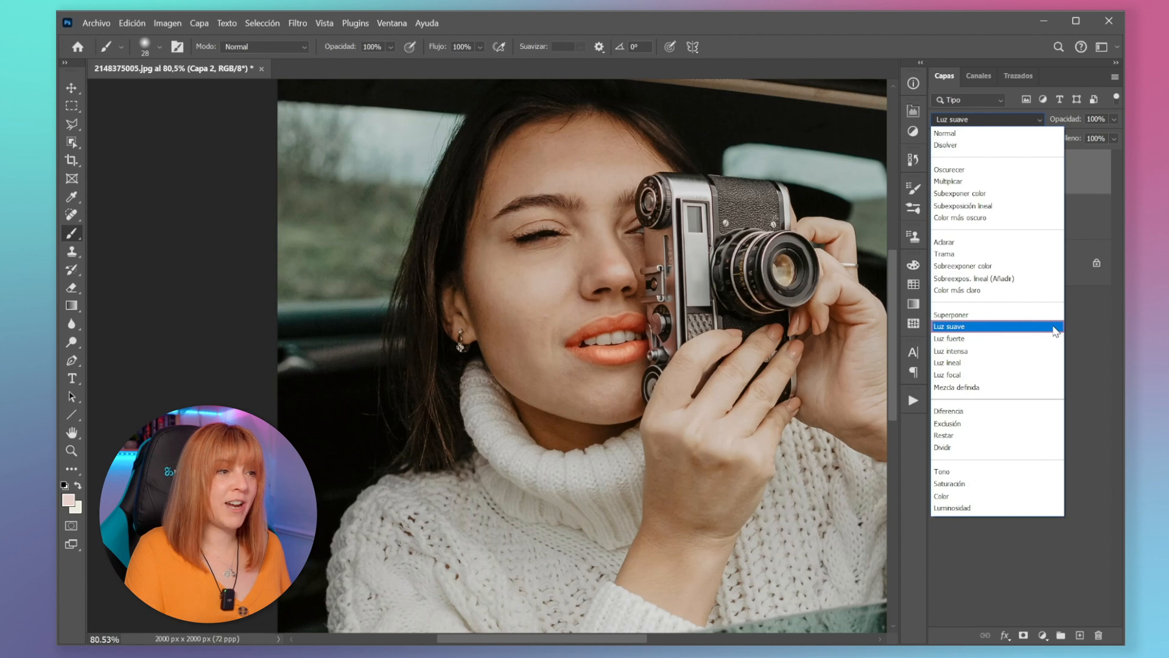
{"action": "left_click", "coordinate": [1055, 330]}
{"action": "left_click", "coordinate": [1113, 139]}
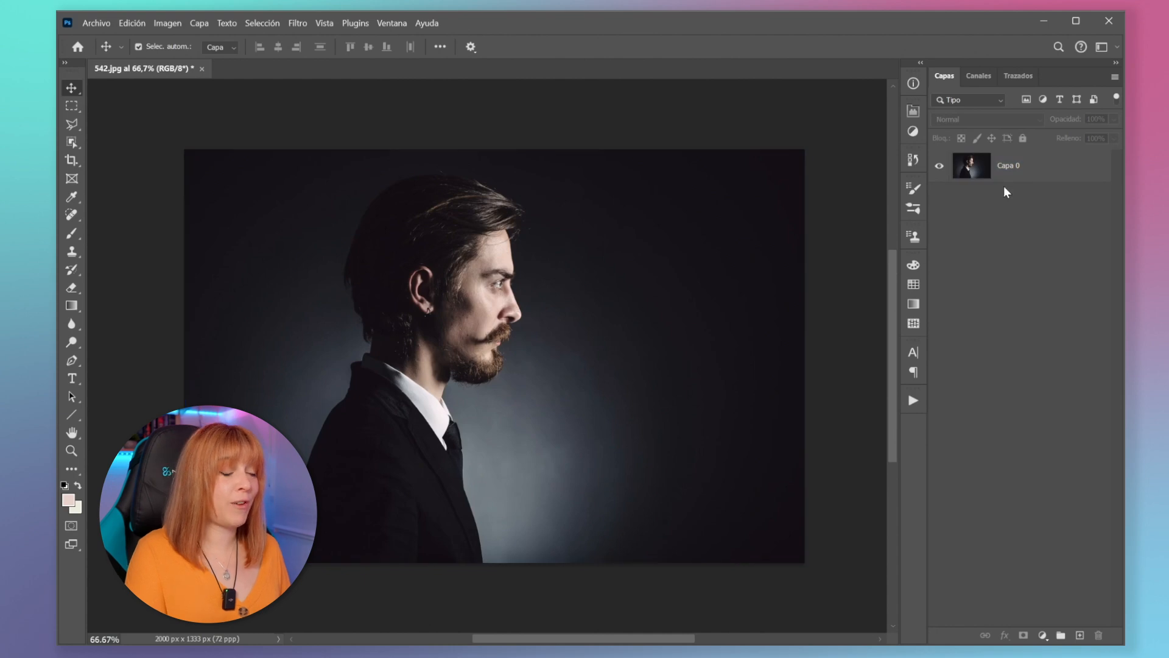
Step: Duplicate Capa 0 in 542.jpg, mask the copy to a selection of the man, and hide the original layer
{"action": "left_click", "coordinate": [1026, 177]}
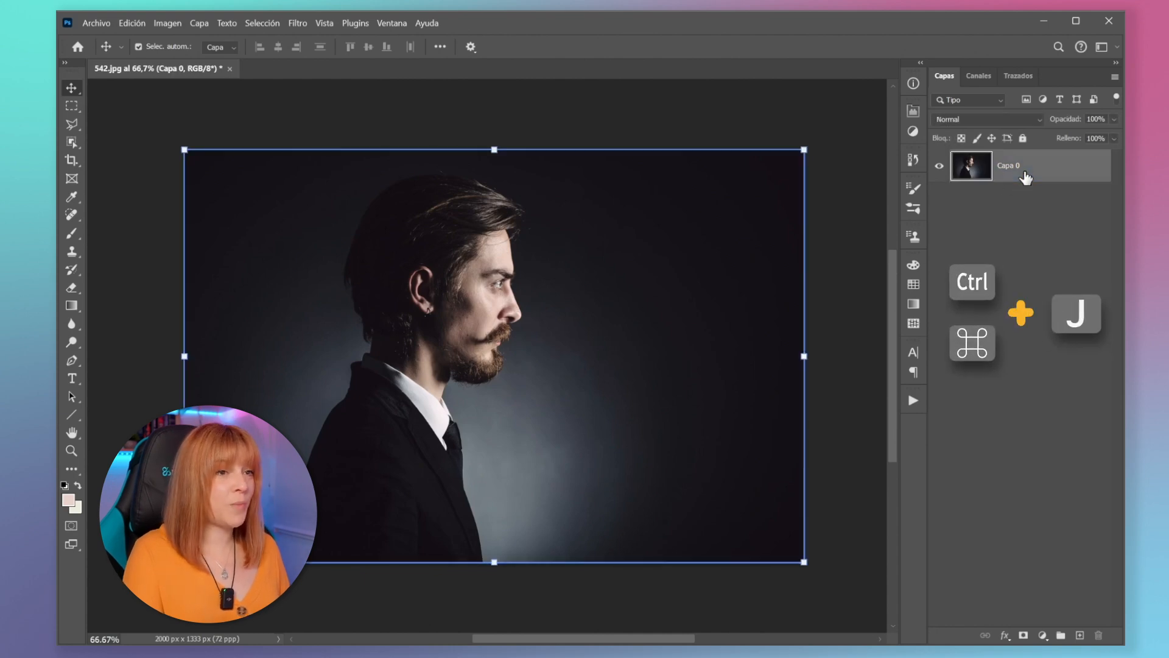
{"action": "key", "text": "ctrl+j"}
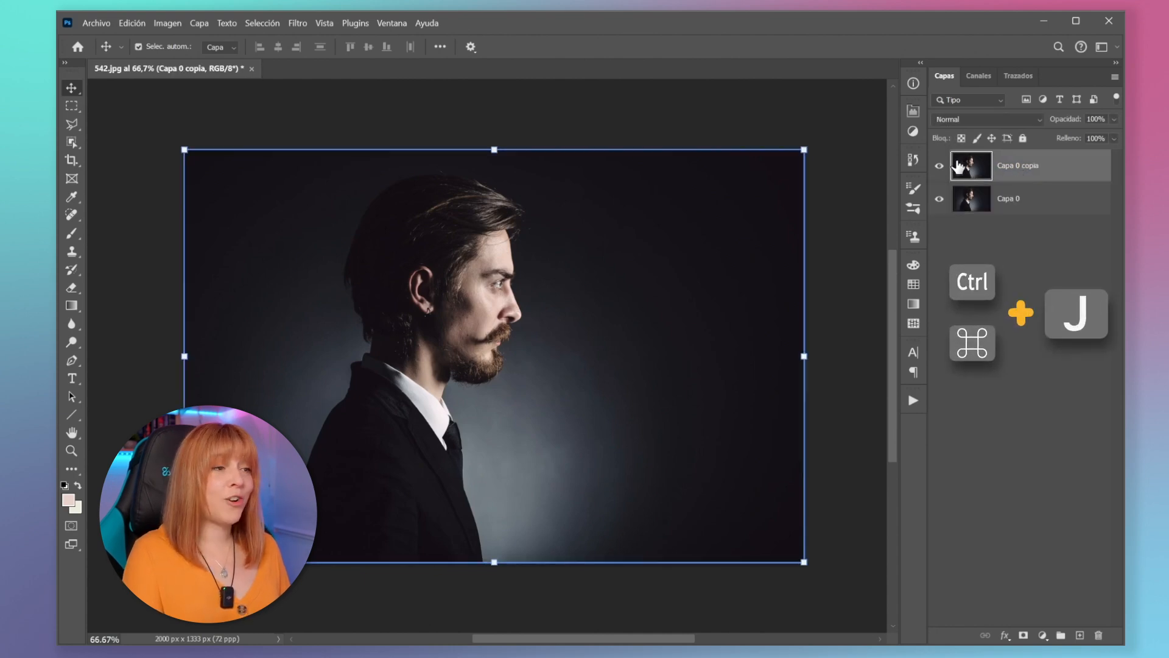
{"action": "left_click", "coordinate": [71, 144]}
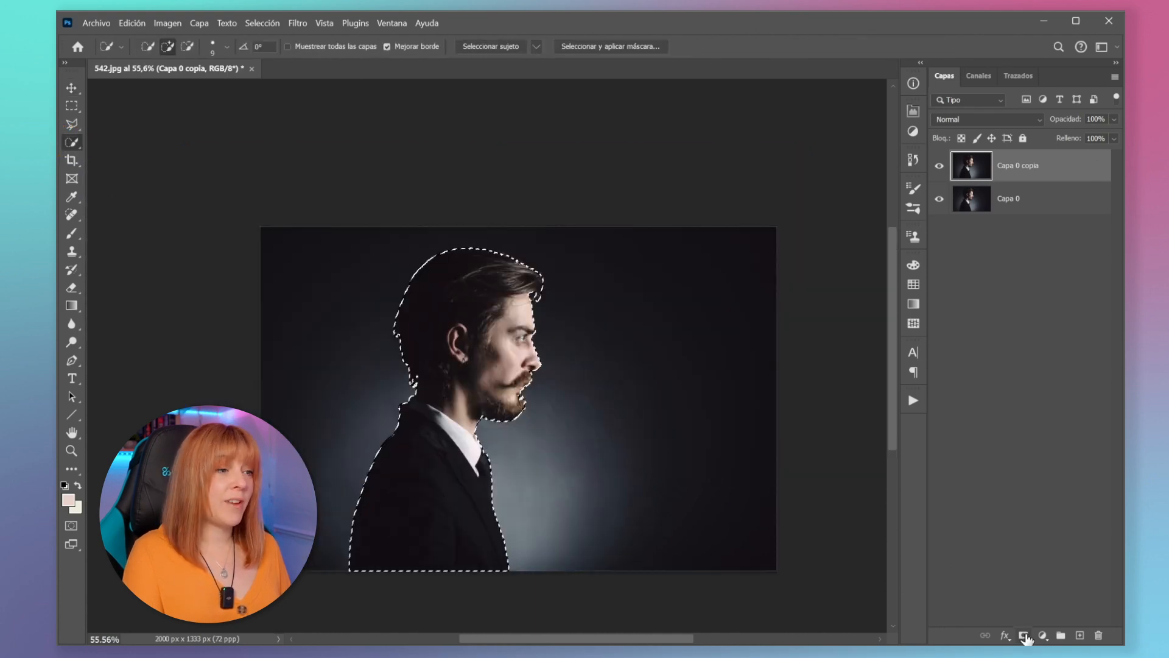
{"action": "left_click", "coordinate": [1023, 636]}
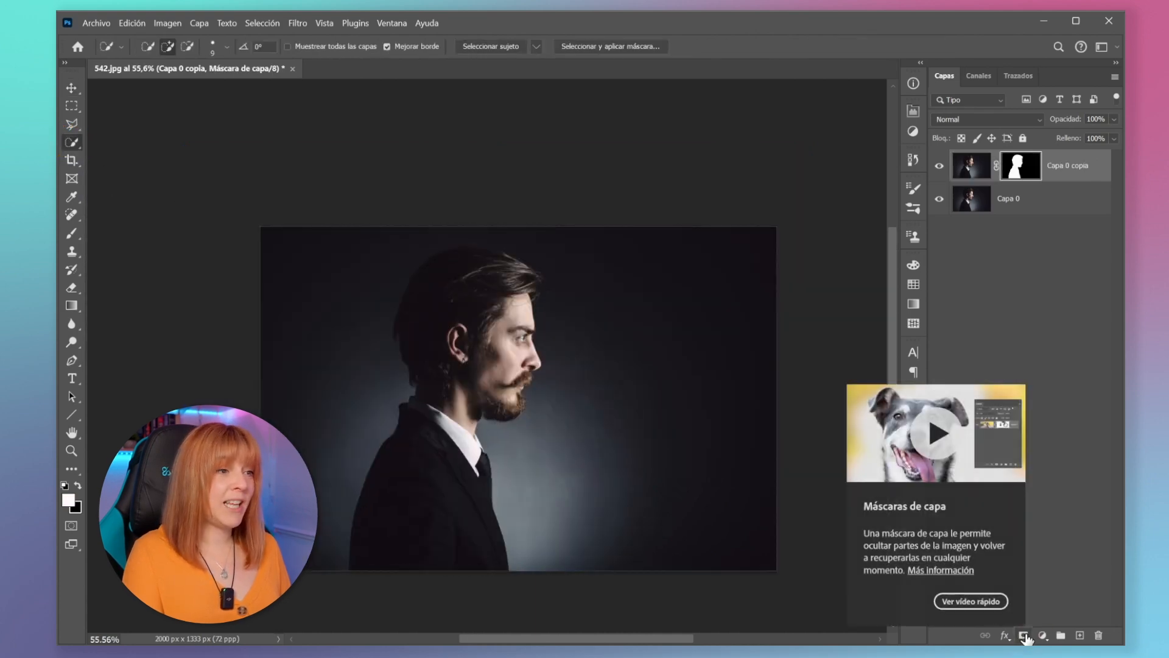
{"action": "left_click", "coordinate": [939, 199]}
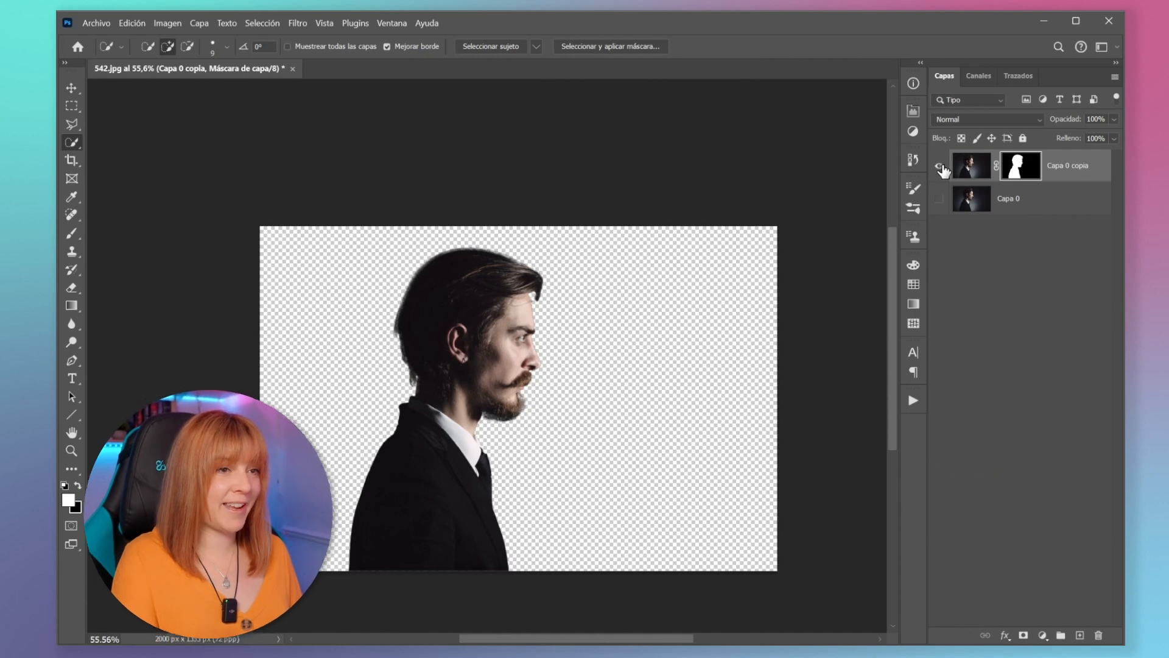
Step: Rename the masked layer as Chico, then hide it and show Capa 0 again
{"action": "double_click", "coordinate": [1060, 172]}
{"action": "type", "text": "C"}
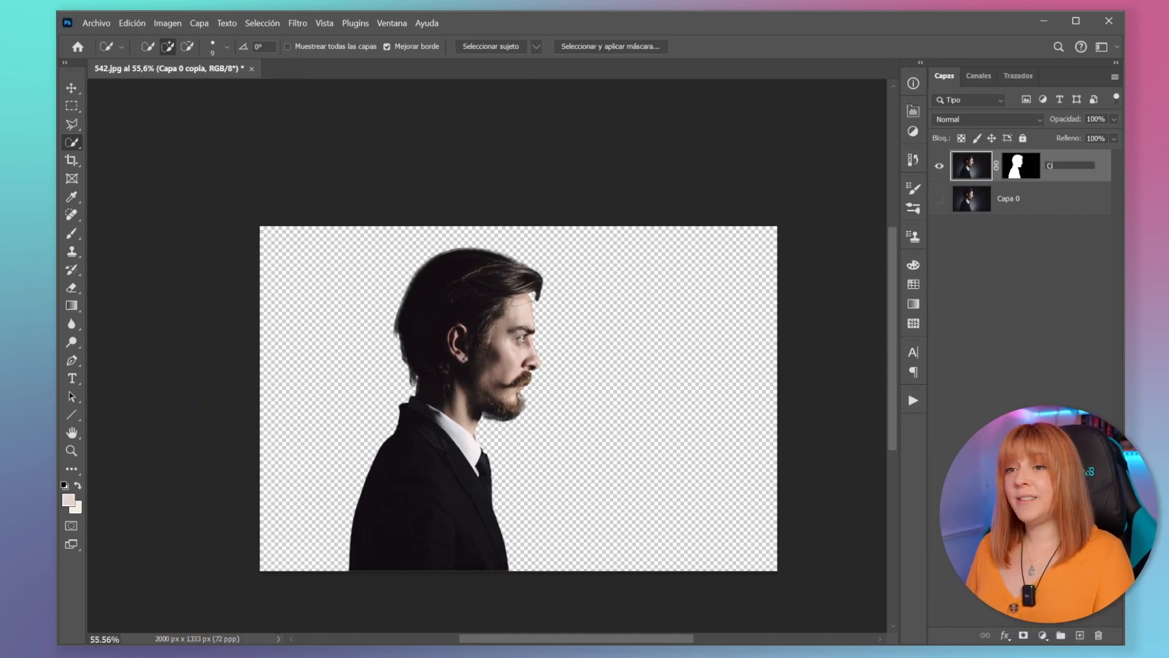
{"action": "type", "text": "hico"}
{"action": "key", "text": "Return"}
{"action": "left_click", "coordinate": [939, 165]}
{"action": "left_click", "coordinate": [939, 199]}
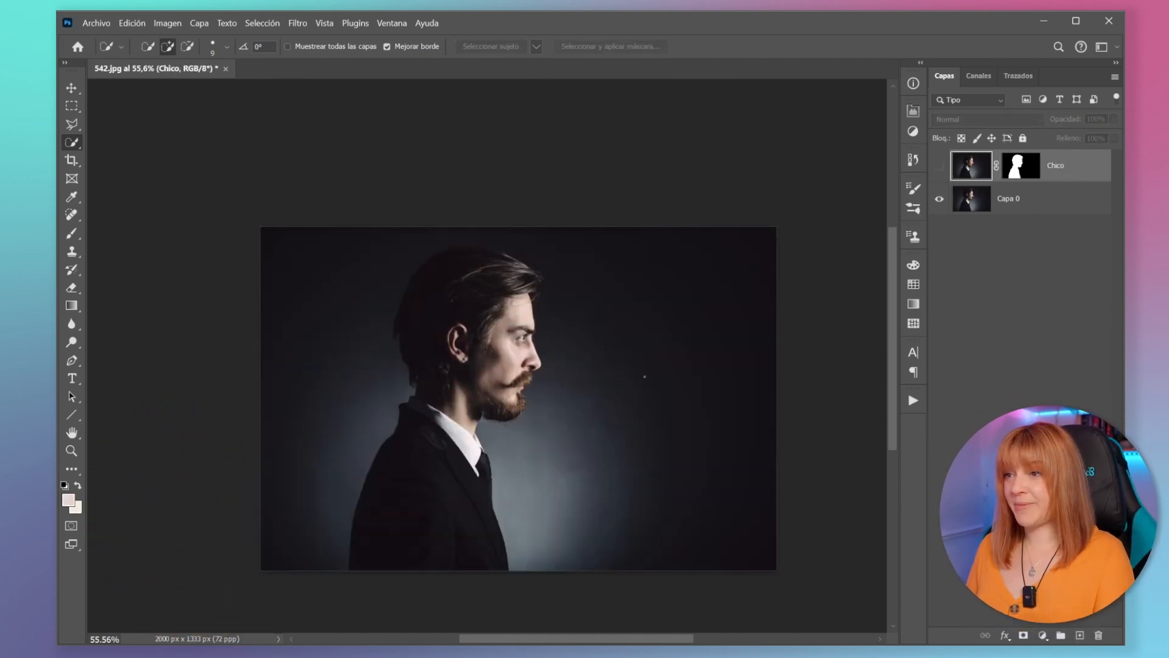
Step: Draw a loose freehand Lasso selection around the man, leaving a margin of background on all sides
{"action": "scroll", "coordinate": [574, 386], "scroll_direction": "up", "scroll_amount": 3}
{"action": "scroll", "coordinate": [529, 282], "scroll_direction": "down", "scroll_amount": 1}
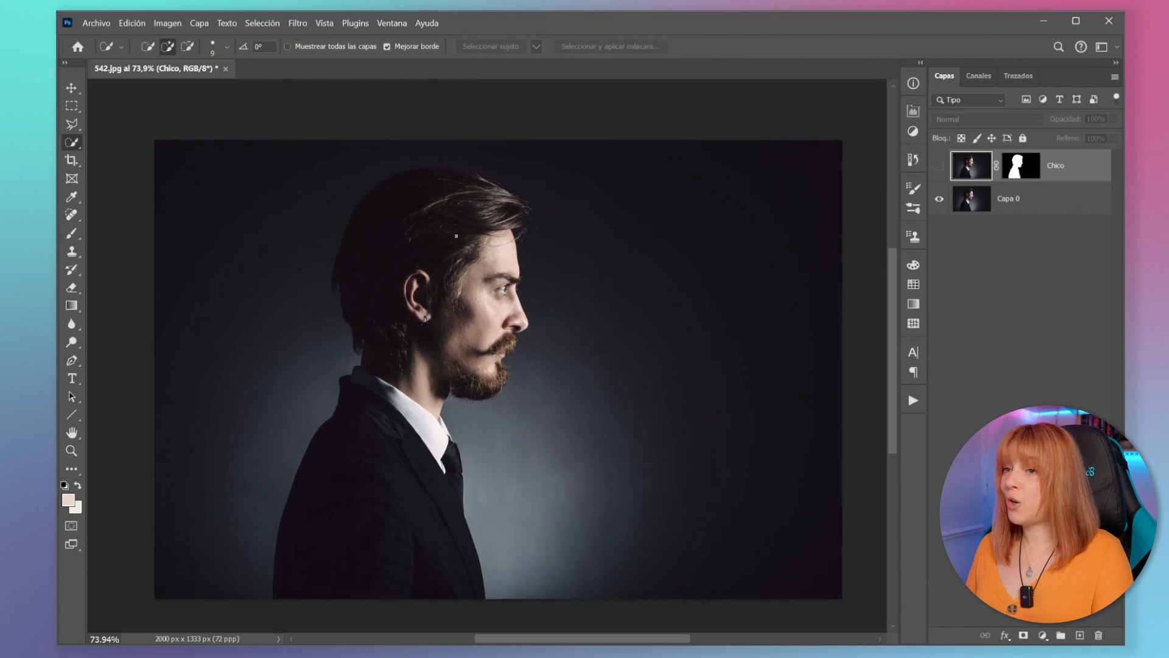
{"action": "left_click", "coordinate": [71, 124]}
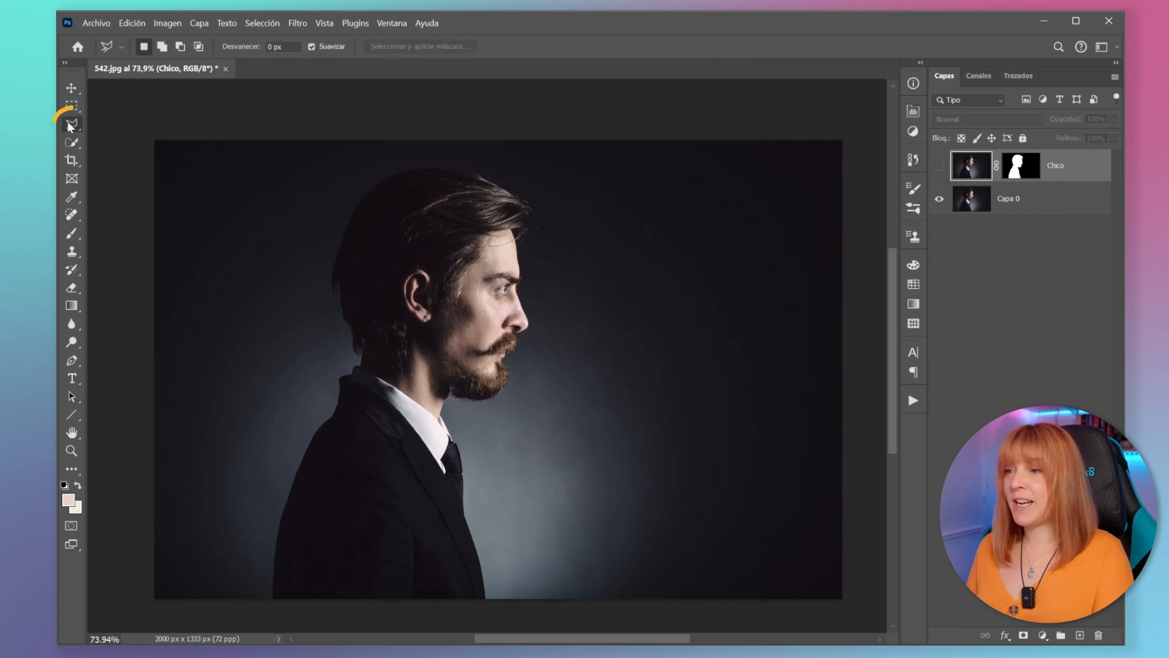
{"action": "right_click", "coordinate": [71, 124]}
{"action": "left_click", "coordinate": [122, 137]}
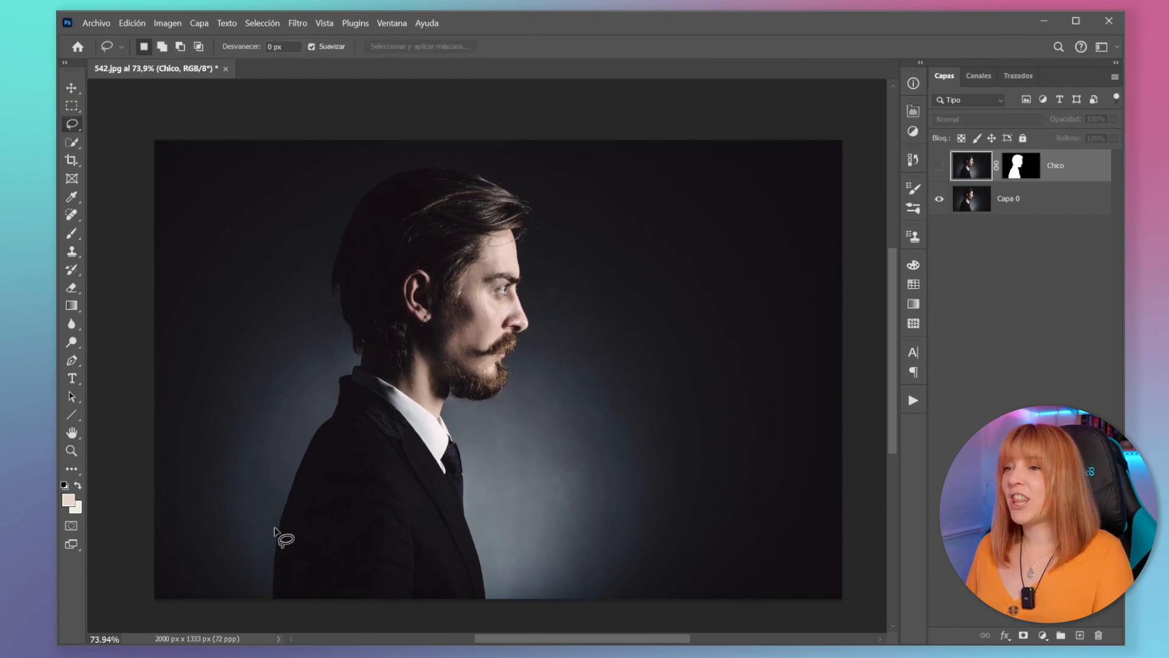
{"action": "mouse_move", "coordinate": [267, 604]}
{"action": "left_mouse_down"}
{"action": "mouse_move", "coordinate": [312, 244]}
{"action": "mouse_move", "coordinate": [405, 155]}
{"action": "mouse_move", "coordinate": [552, 188]}
{"action": "mouse_move", "coordinate": [562, 350]}
{"action": "mouse_move", "coordinate": [525, 613]}
{"action": "mouse_move", "coordinate": [266, 618]}
{"action": "left_mouse_up"}
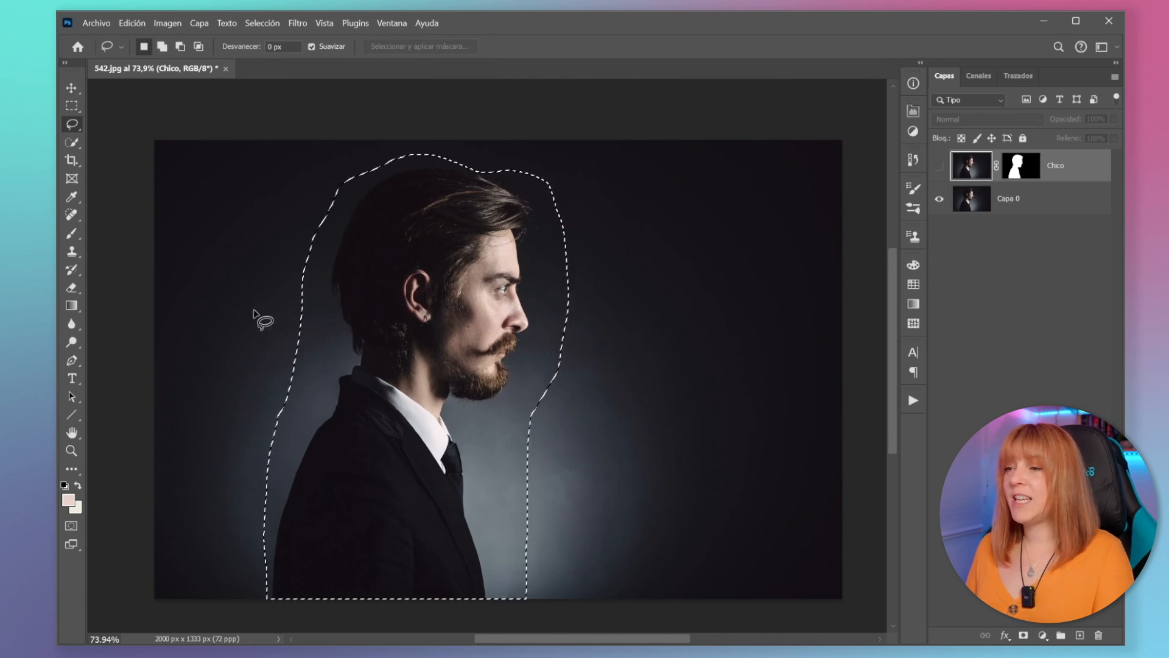
Step: Start Relleno según el contenido on Capa 0 with Adaptación de color set to Alta, and tighten the selection closer to the man
{"action": "key", "text": "alt+bracketleft"}
{"action": "left_click", "coordinate": [132, 23]}
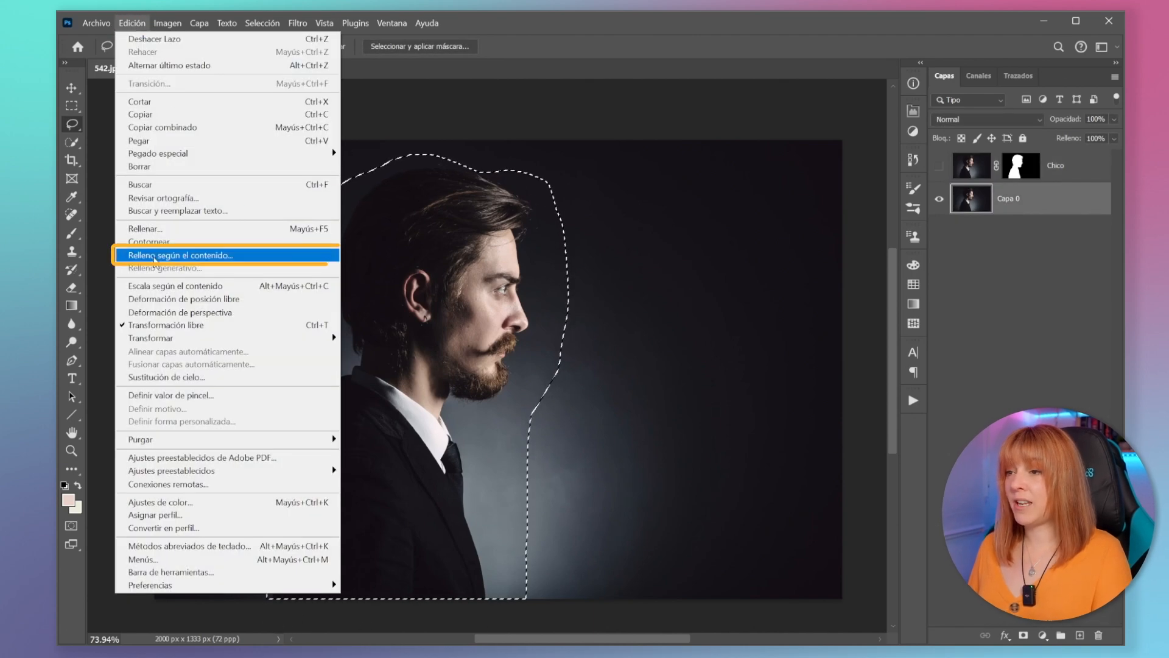
{"action": "left_click", "coordinate": [230, 260]}
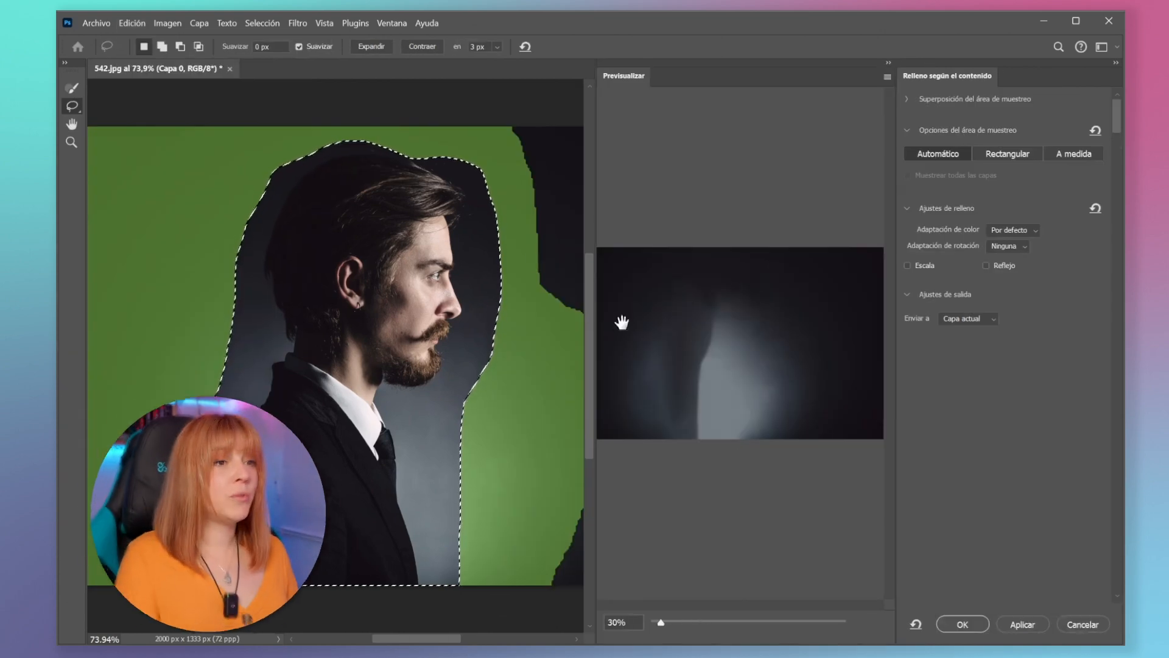
{"action": "left_click", "coordinate": [1013, 230]}
{"action": "left_click", "coordinate": [1008, 269]}
{"action": "mouse_move", "coordinate": [438, 586]}
{"action": "left_mouse_down"}
{"action": "mouse_move", "coordinate": [412, 491]}
{"action": "mouse_move", "coordinate": [502, 588]}
{"action": "mouse_move", "coordinate": [440, 585]}
{"action": "left_mouse_up"}
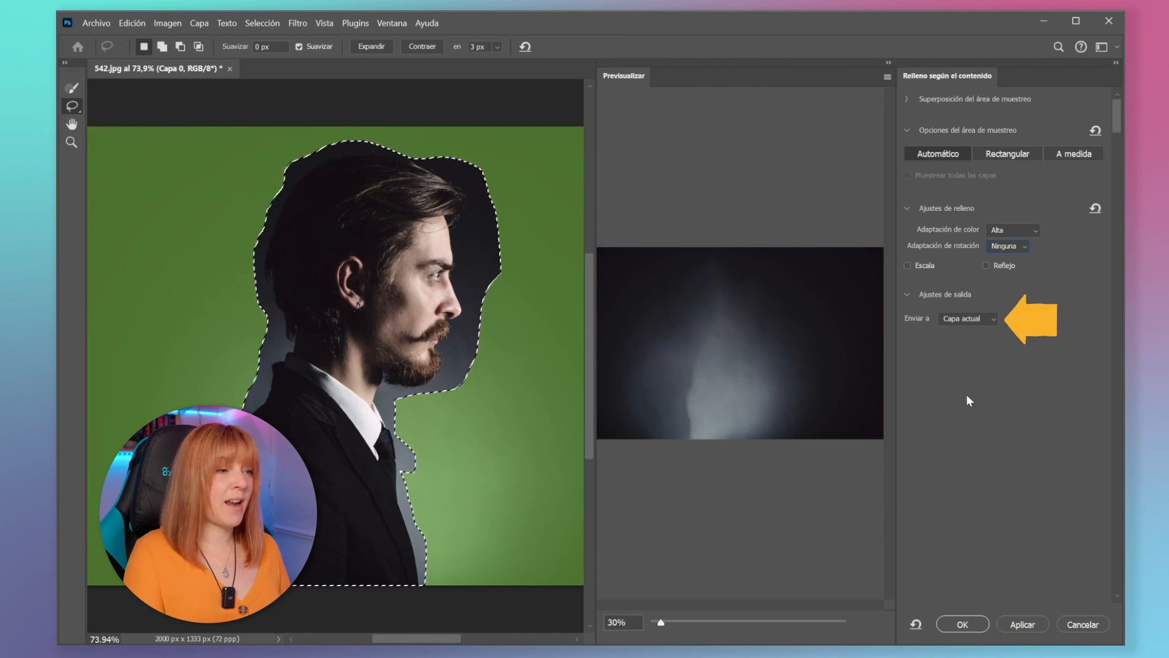
Step: Send the content-aware fill to Capa actual, apply it, and clear the selection
{"action": "left_click", "coordinate": [963, 319]}
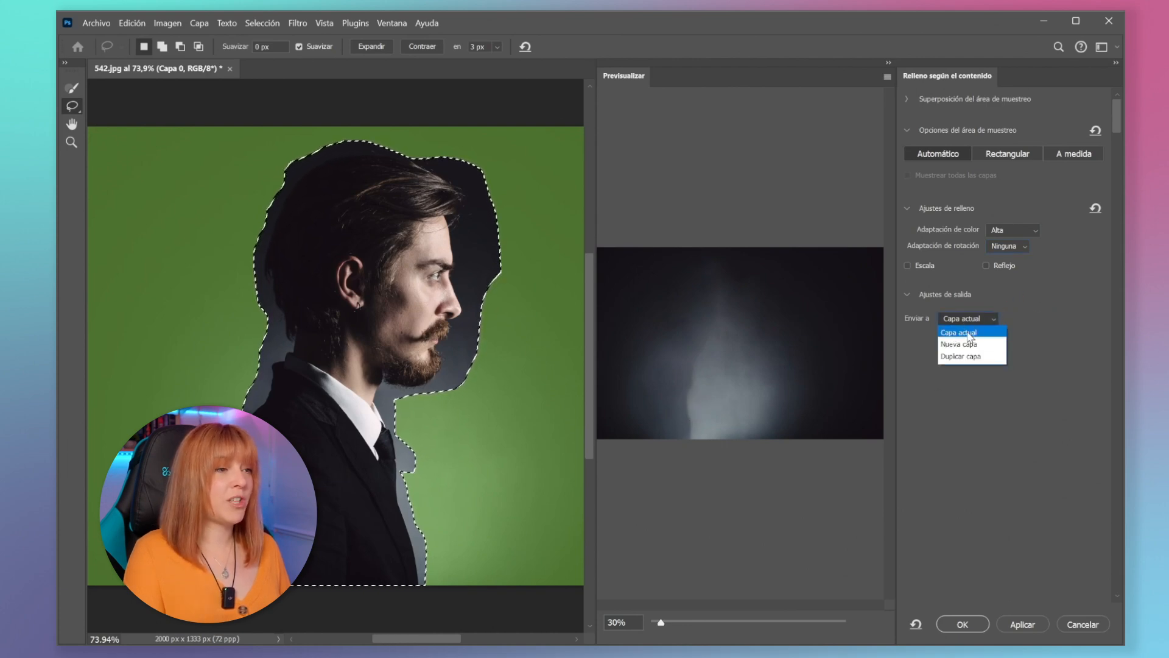
{"action": "left_click", "coordinate": [970, 334]}
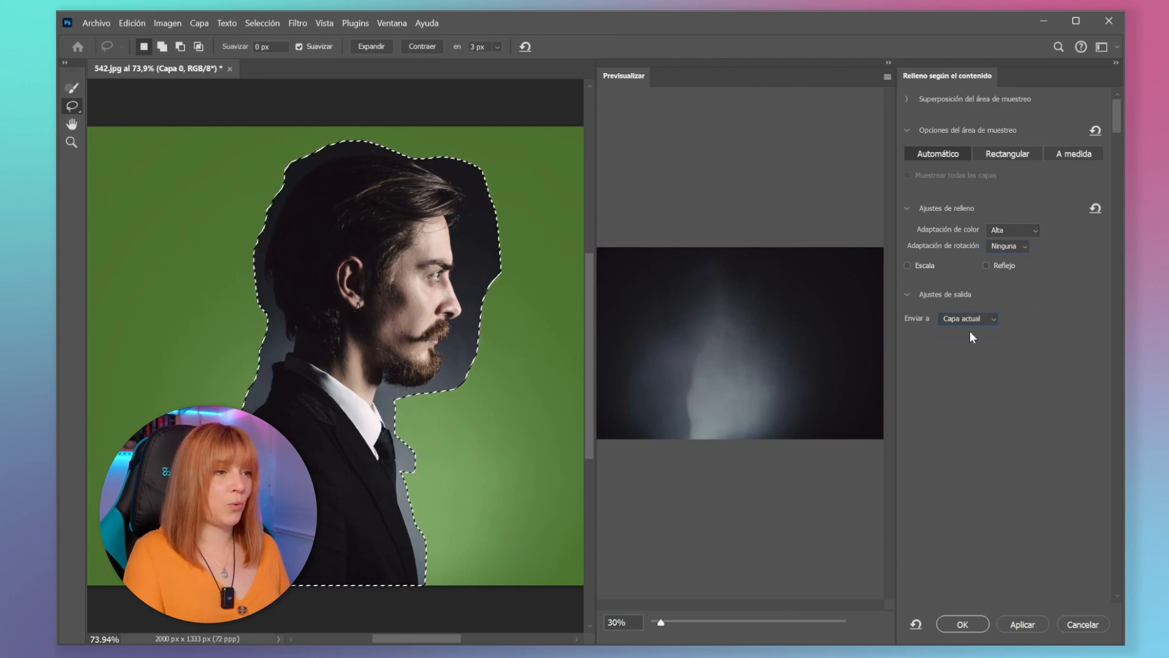
{"action": "left_click", "coordinate": [963, 625]}
{"action": "key", "text": "ctrl+d"}
Step: Show the Chico layer and toggle its visibility to check the filled background behind it
{"action": "key", "text": "v"}
{"action": "left_click", "coordinate": [940, 166]}
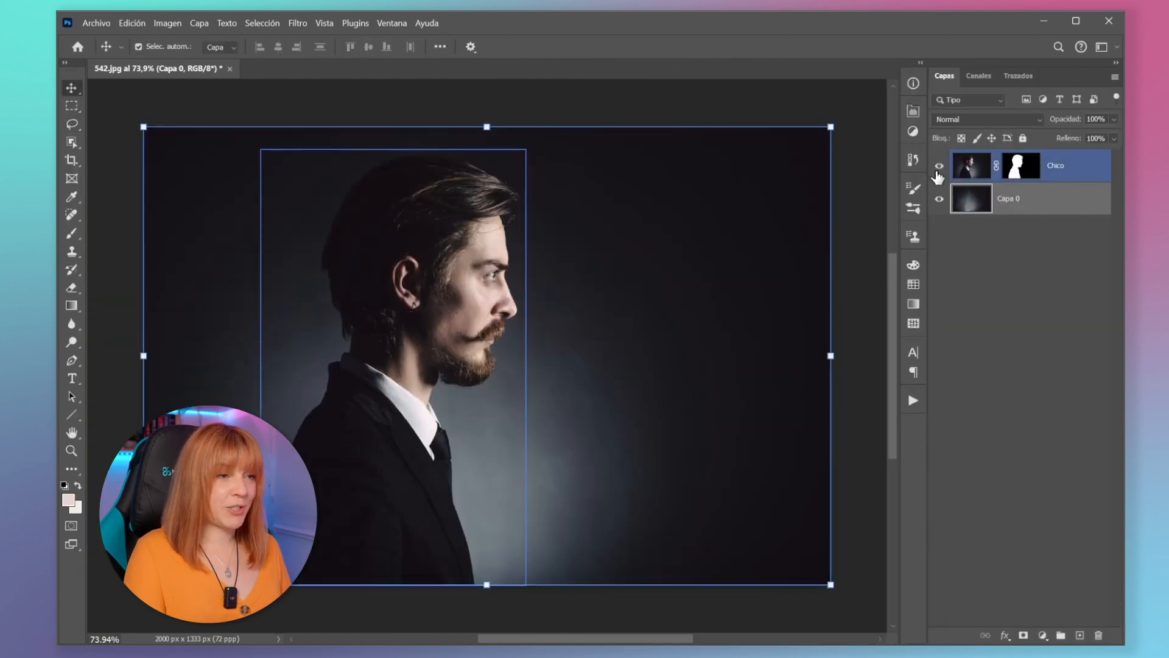
{"action": "left_click", "coordinate": [939, 167]}
{"action": "left_click", "coordinate": [939, 167]}
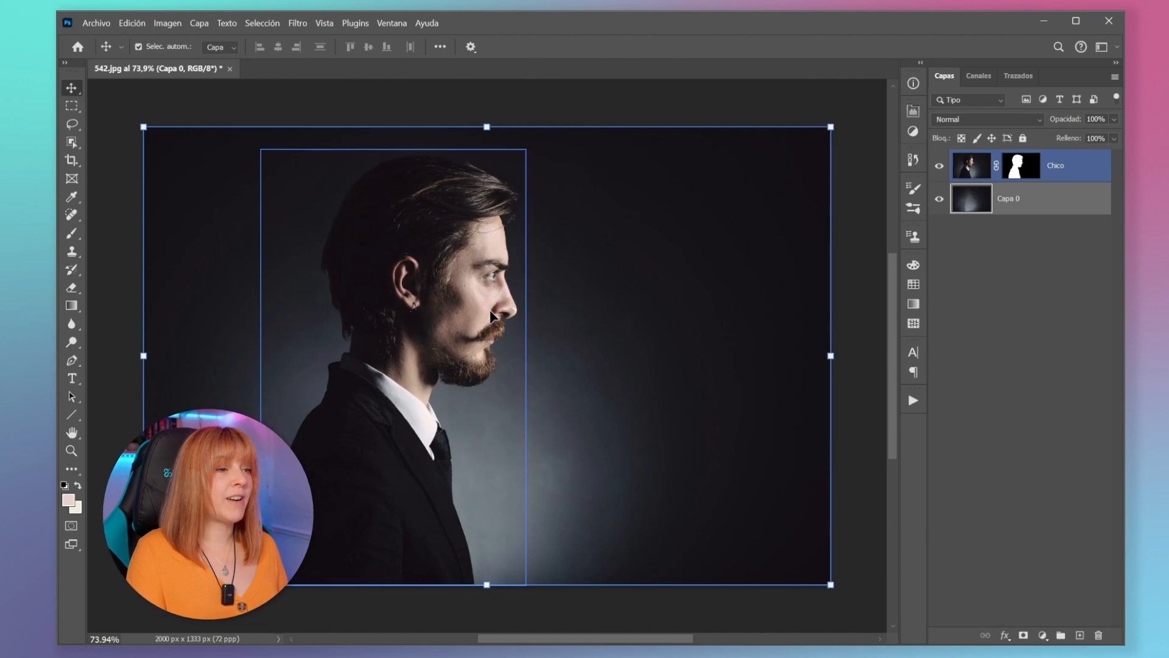
Step: Draw a horizontal linear gradient fill across the whole image from right to left with the orange-to-yellow preset from Naranjas
{"action": "left_click", "coordinate": [458, 339]}
{"action": "left_click", "coordinate": [71, 305]}
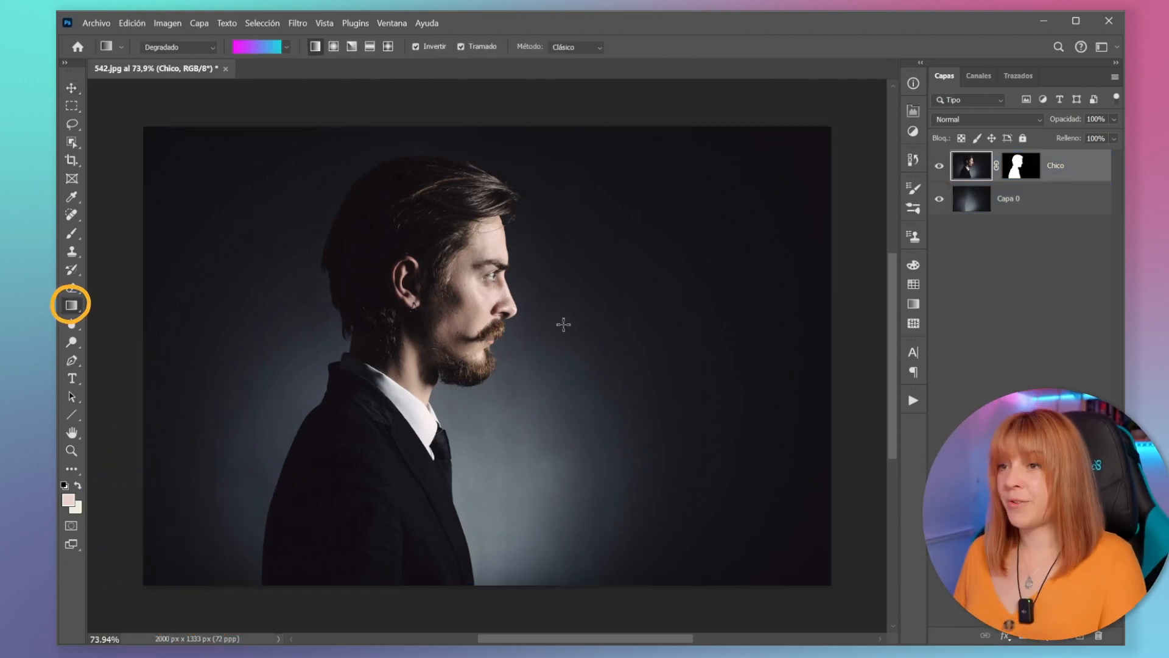
{"action": "left_click", "coordinate": [286, 47]}
{"action": "left_click", "coordinate": [184, 81]}
{"action": "left_click", "coordinate": [184, 143]}
{"action": "scroll", "coordinate": [266, 137], "scroll_direction": "down", "scroll_amount": 3}
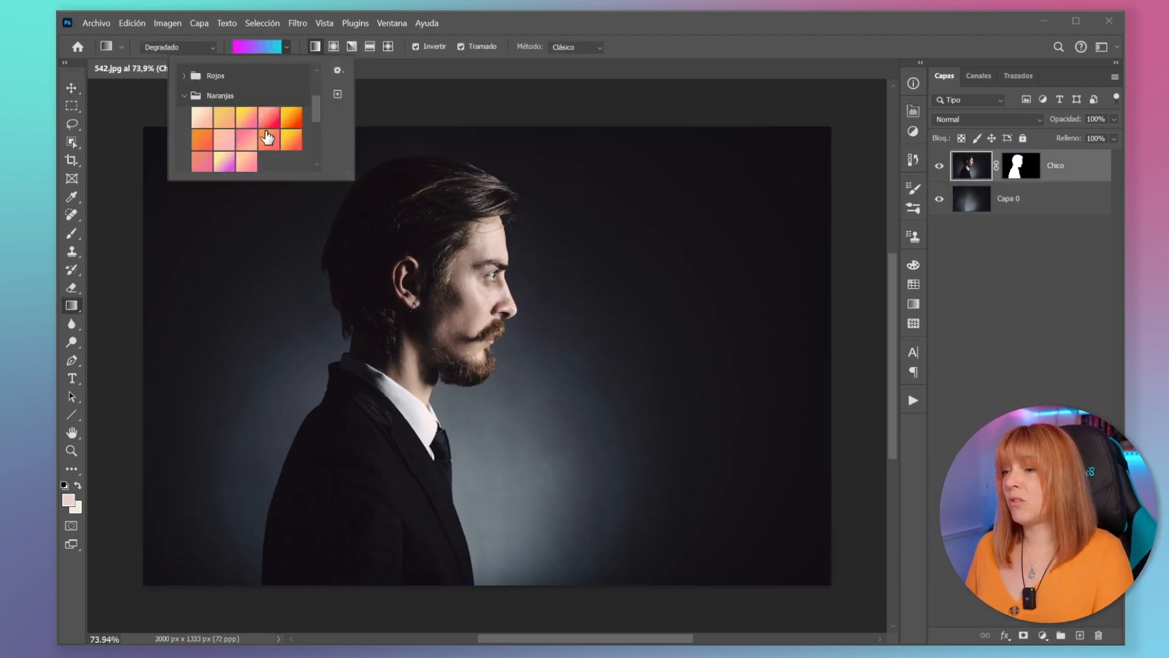
{"action": "left_click", "coordinate": [225, 98]}
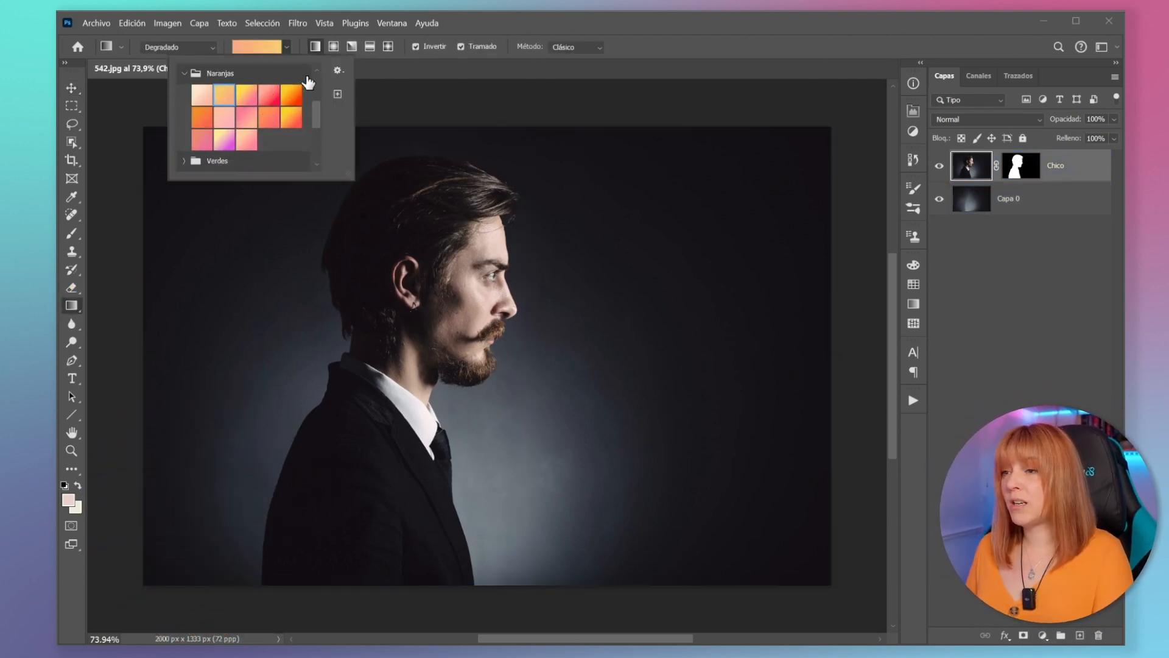
{"action": "left_click", "coordinate": [315, 46]}
{"action": "left_click_drag", "start_coordinate": [857, 332], "coordinate": [133, 331]}
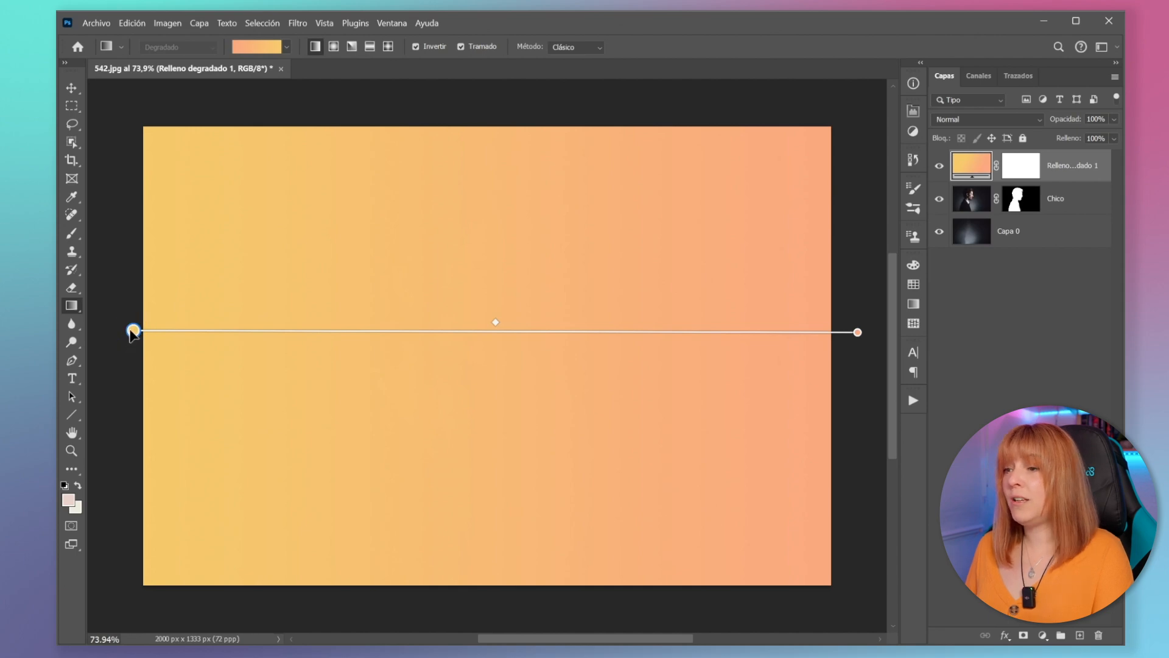
Step: Change the gradient's yellow left-hand colour stop to black
{"action": "double_click", "coordinate": [133, 331]}
{"action": "left_click_drag", "start_coordinate": [763, 405], "coordinate": [719, 474]}
{"action": "left_click", "coordinate": [1066, 278]}
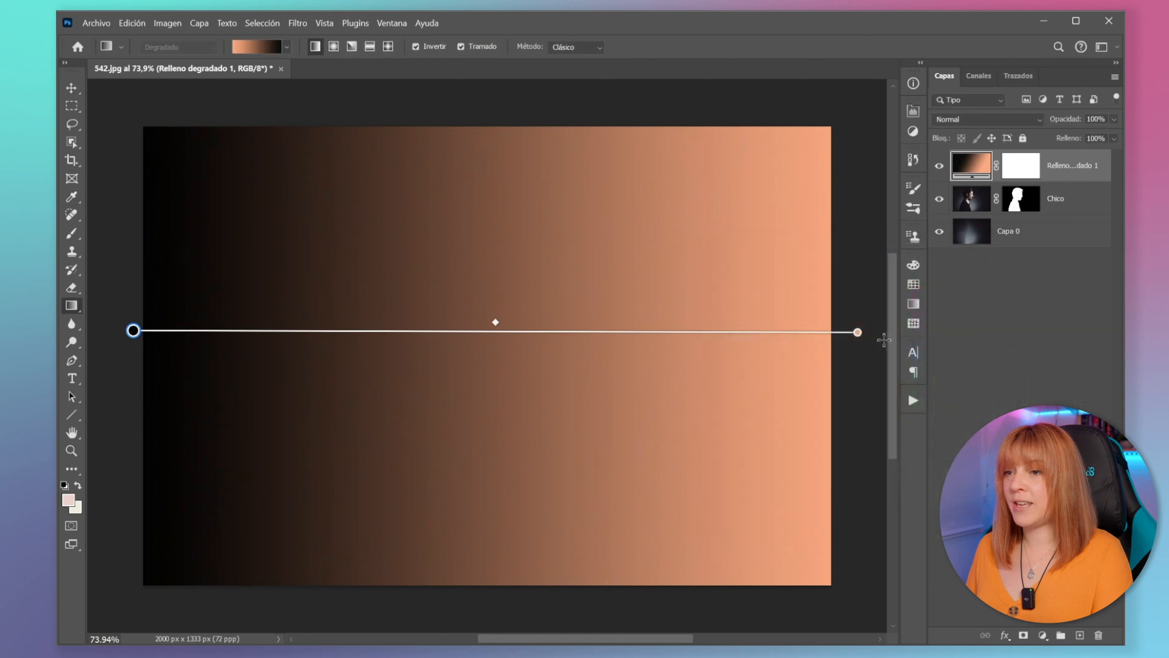
Step: Change the gradient's right-hand colour stop to golden yellow with H 42, S 79 and B 85
{"action": "double_click", "coordinate": [857, 333]}
{"action": "left_click", "coordinate": [921, 430]}
{"action": "left_click_drag", "start_coordinate": [867, 308], "coordinate": [886, 304]}
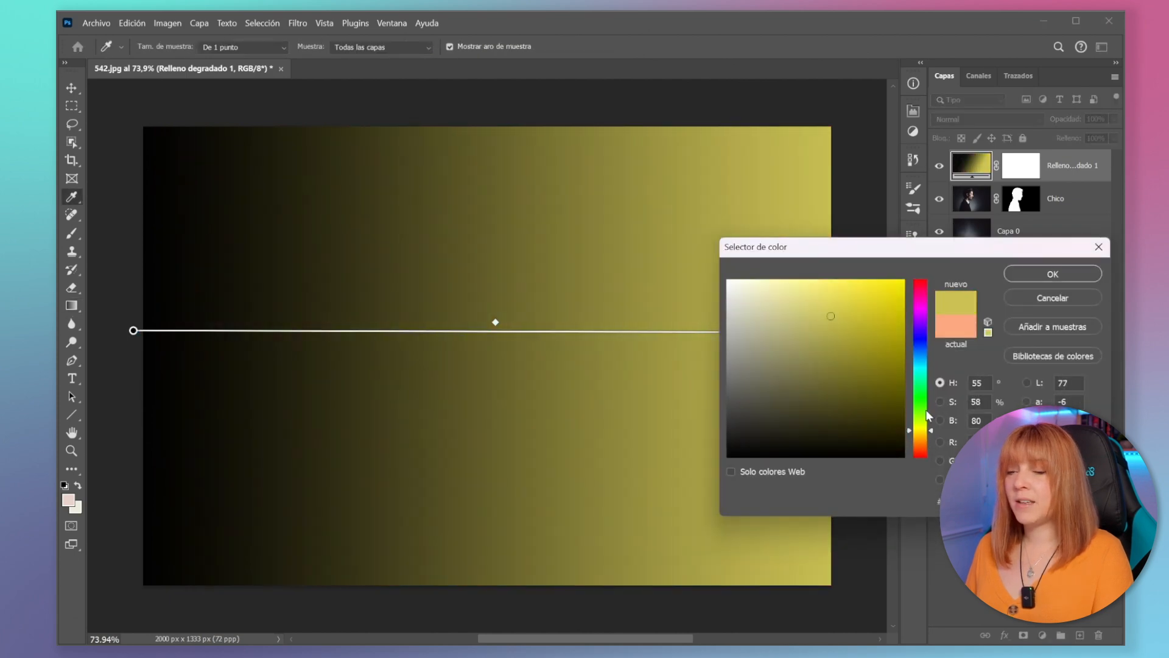
{"action": "left_click", "coordinate": [925, 435]}
{"action": "left_click", "coordinate": [794, 292]}
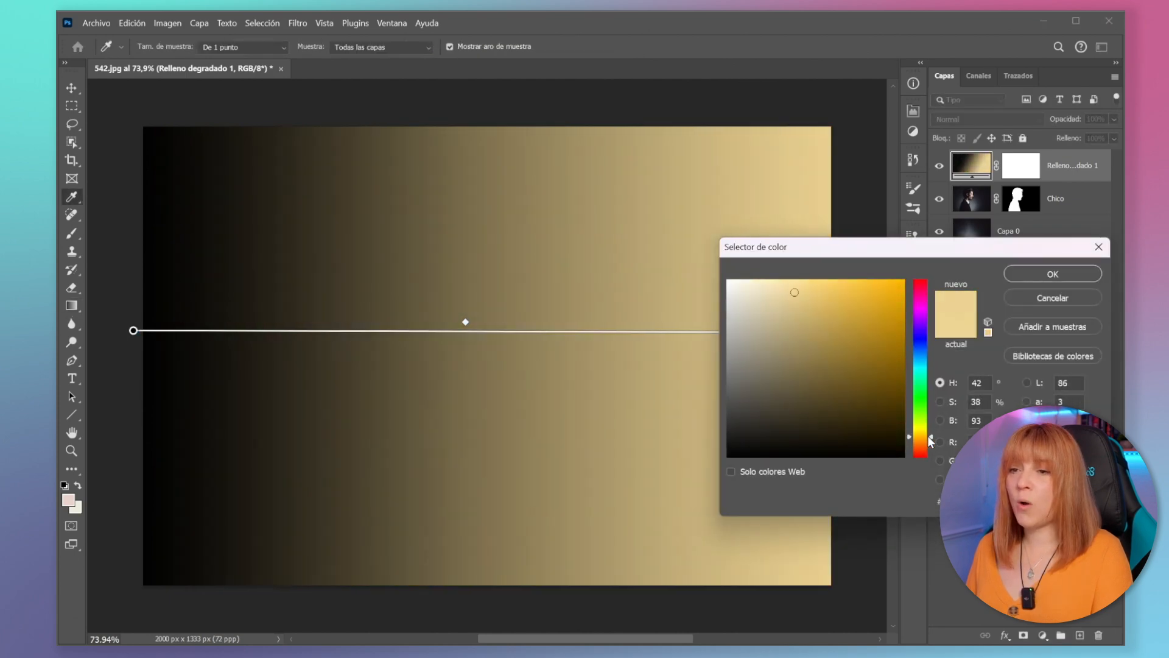
{"action": "left_click", "coordinate": [926, 436]}
{"action": "left_click_drag", "start_coordinate": [864, 360], "coordinate": [860, 301]}
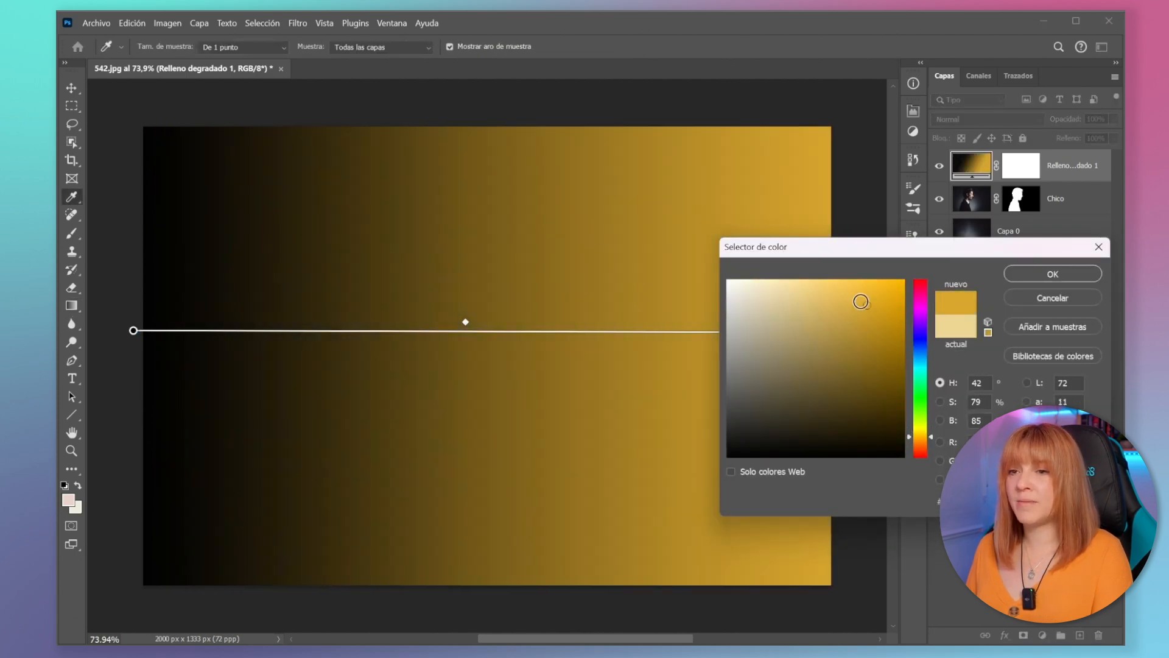
{"action": "left_click", "coordinate": [1029, 281]}
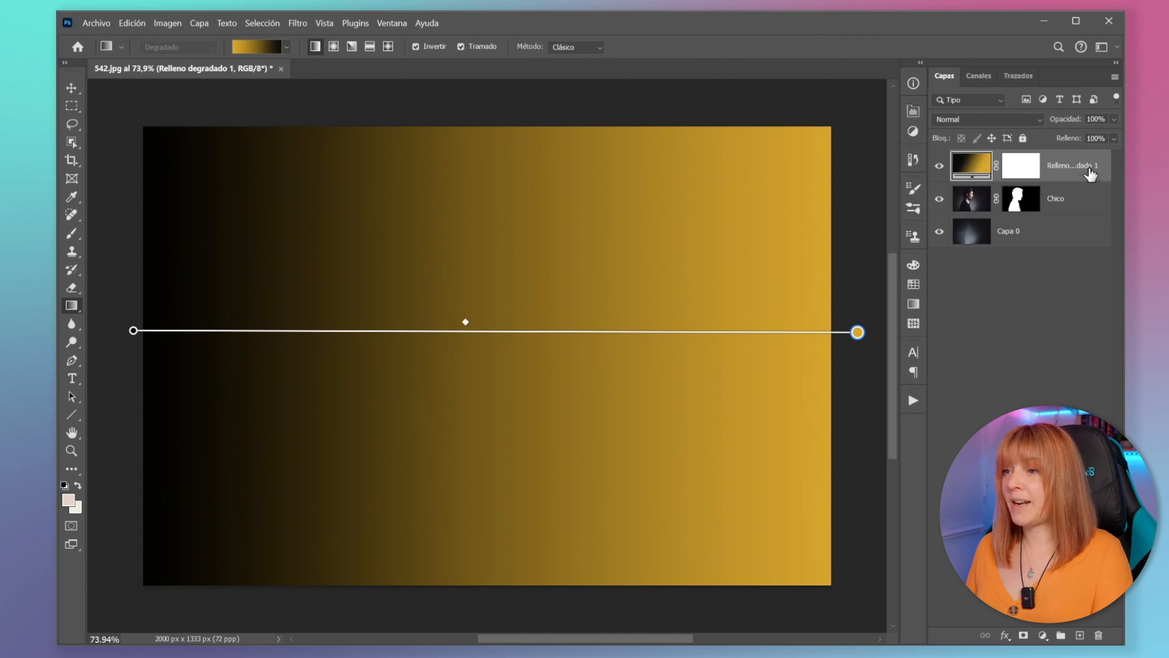
Step: Move the gradient fill layer below Chico and set its blend mode to Luz suave
{"action": "left_click_drag", "start_coordinate": [1090, 175], "coordinate": [1086, 207]}
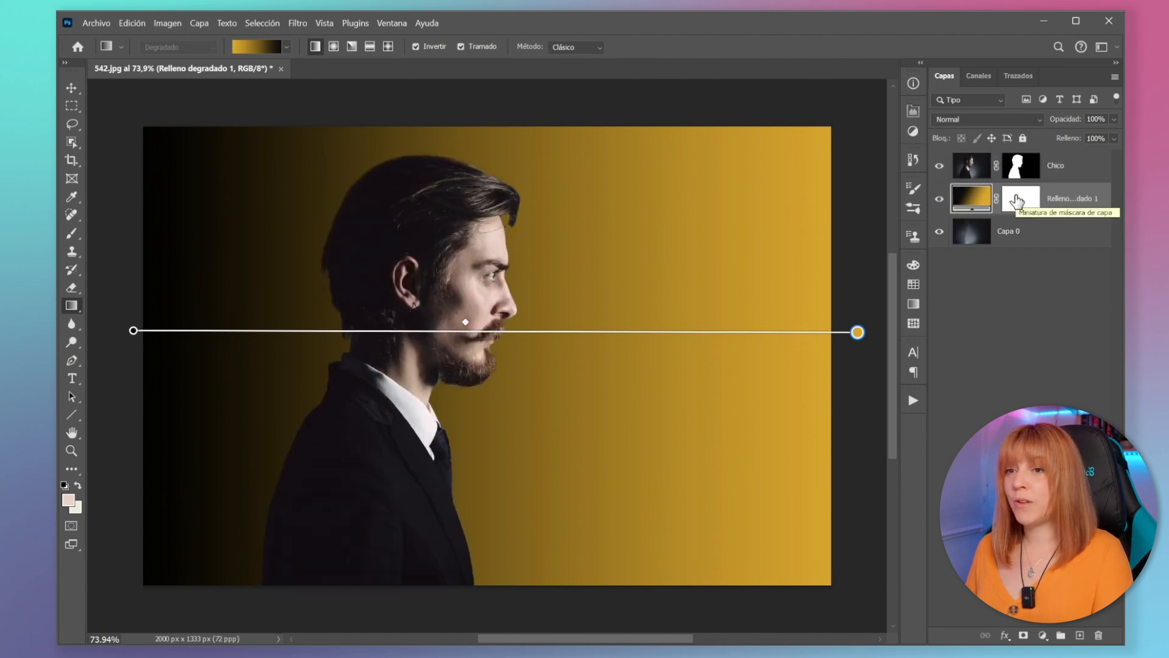
{"action": "left_click", "coordinate": [1035, 120]}
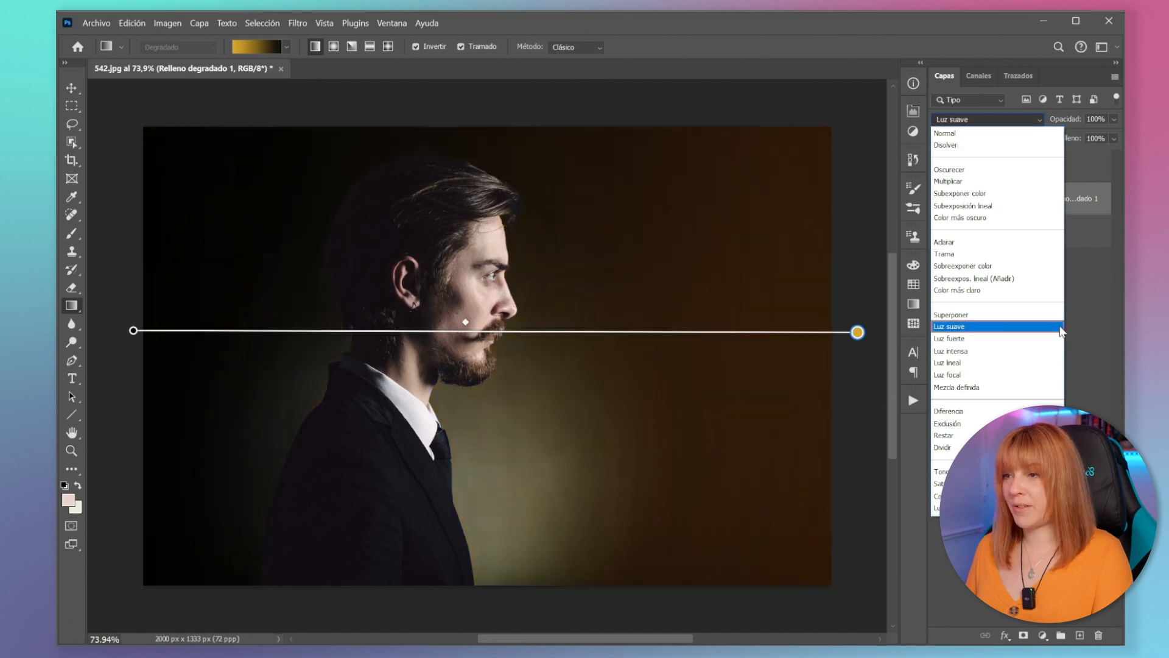
{"action": "left_click", "coordinate": [950, 326]}
Step: Pull the gradient's golden end inward, shift its midpoint toward the black end, and move the black end slightly farther outside the image
{"action": "left_click_drag", "start_coordinate": [857, 331], "coordinate": [706, 330]}
{"action": "left_click_drag", "start_coordinate": [396, 321], "coordinate": [262, 334]}
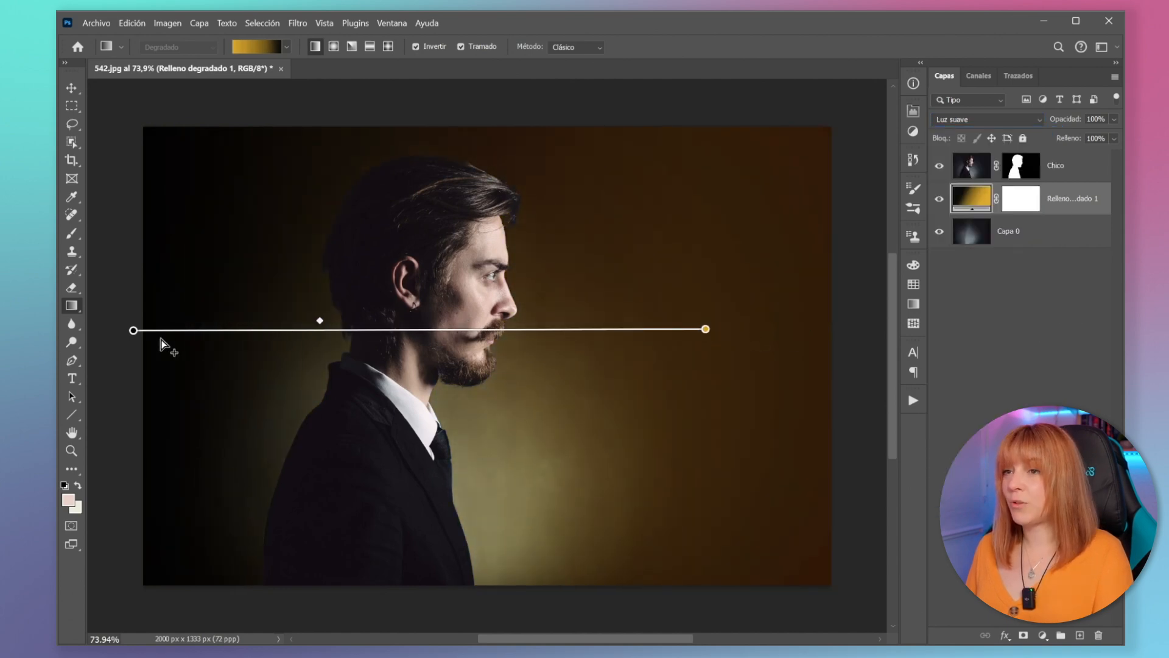
{"action": "left_click_drag", "start_coordinate": [133, 330], "coordinate": [118, 327]}
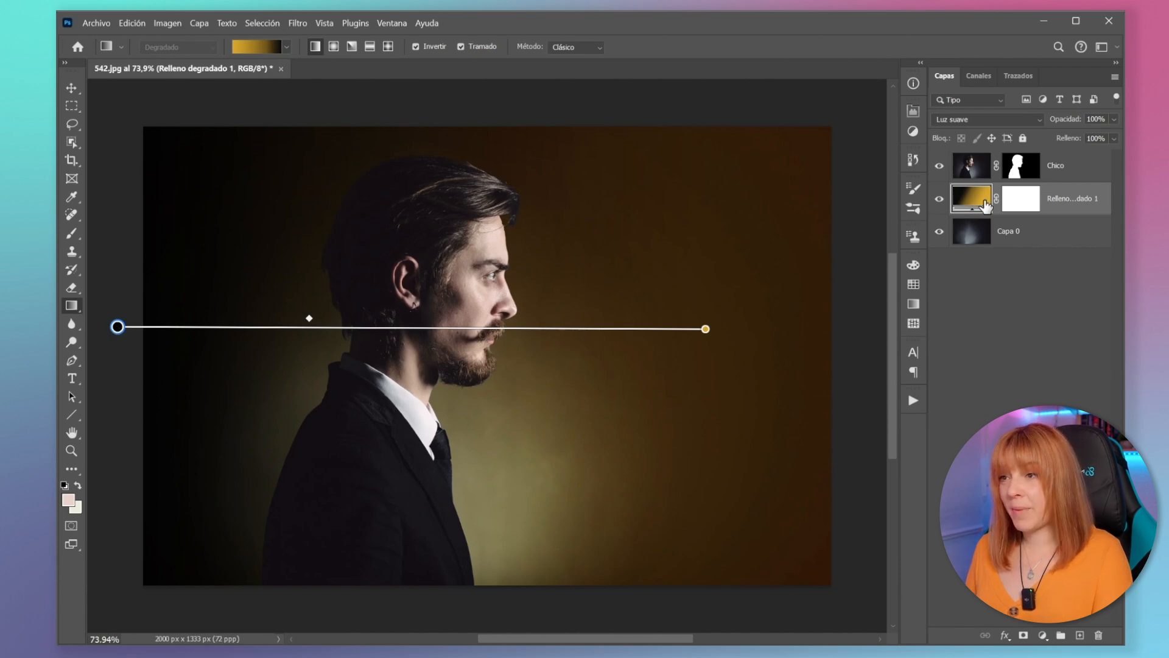
Step: Duplicate the golden gradient fill layer, place the copy above Chico, and invert the copy's mask to black
{"action": "key", "text": "ctrl+j"}
{"action": "left_click_drag", "start_coordinate": [1055, 207], "coordinate": [1061, 167]}
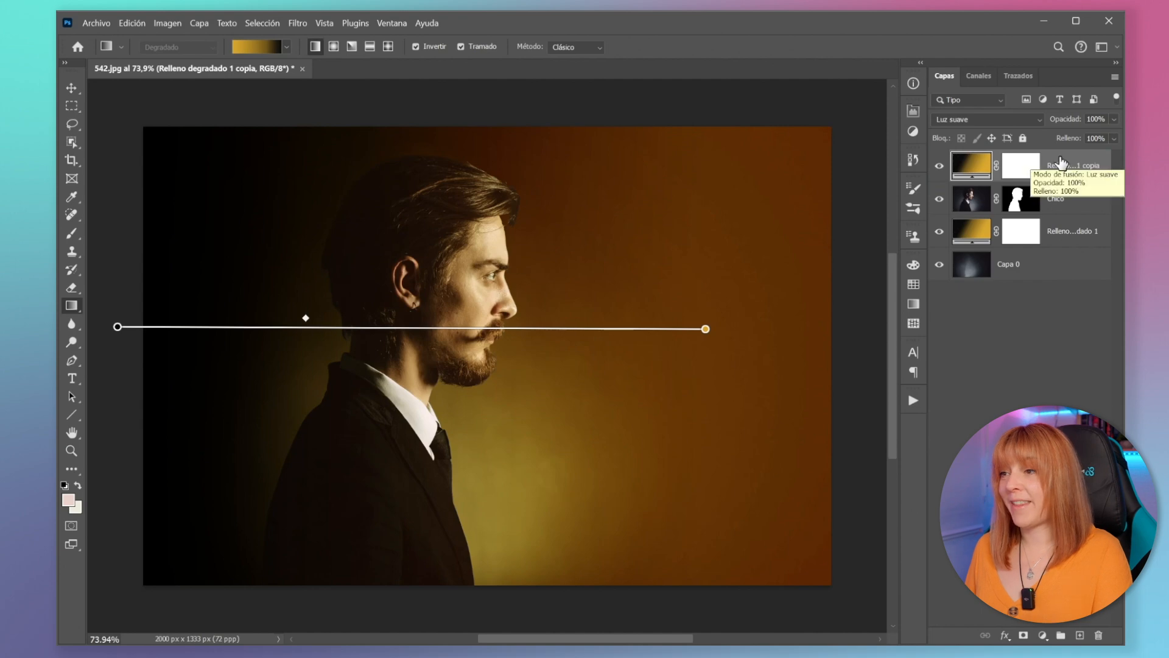
{"action": "left_click", "coordinate": [1023, 175]}
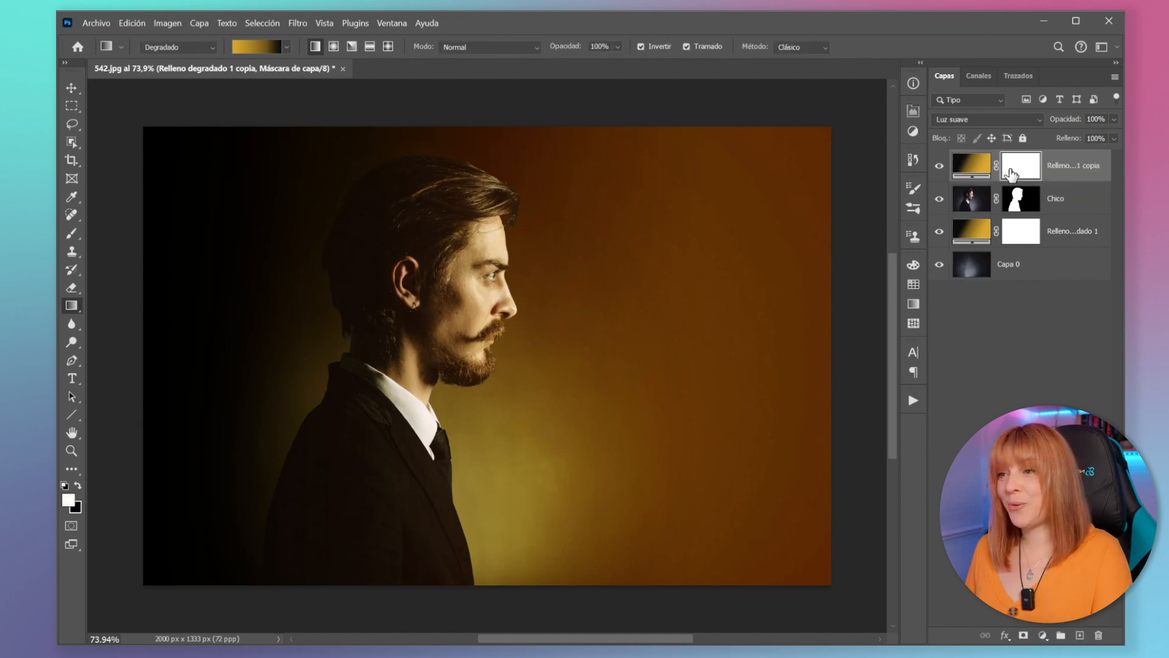
{"action": "key", "text": "ctrl+i"}
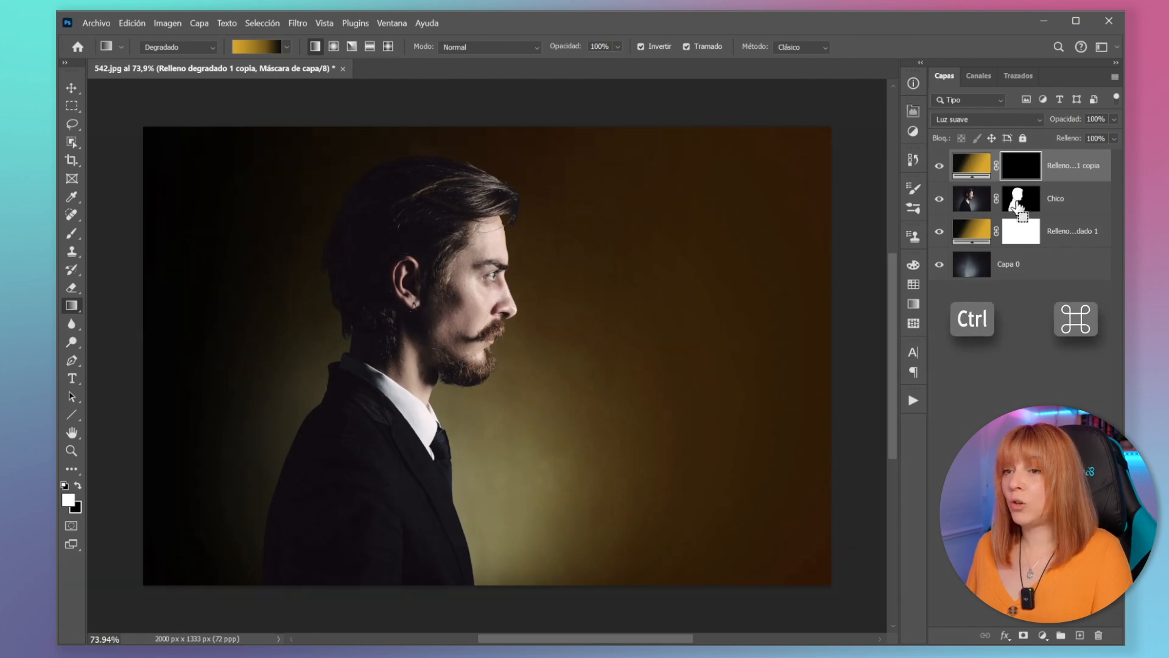
Step: Load Chico's mask as a selection and reveal the golden tint on his face and hair with a soft white brush at 68% opacity
{"action": "left_click", "coordinate": [1018, 207], "text": "ctrl"}
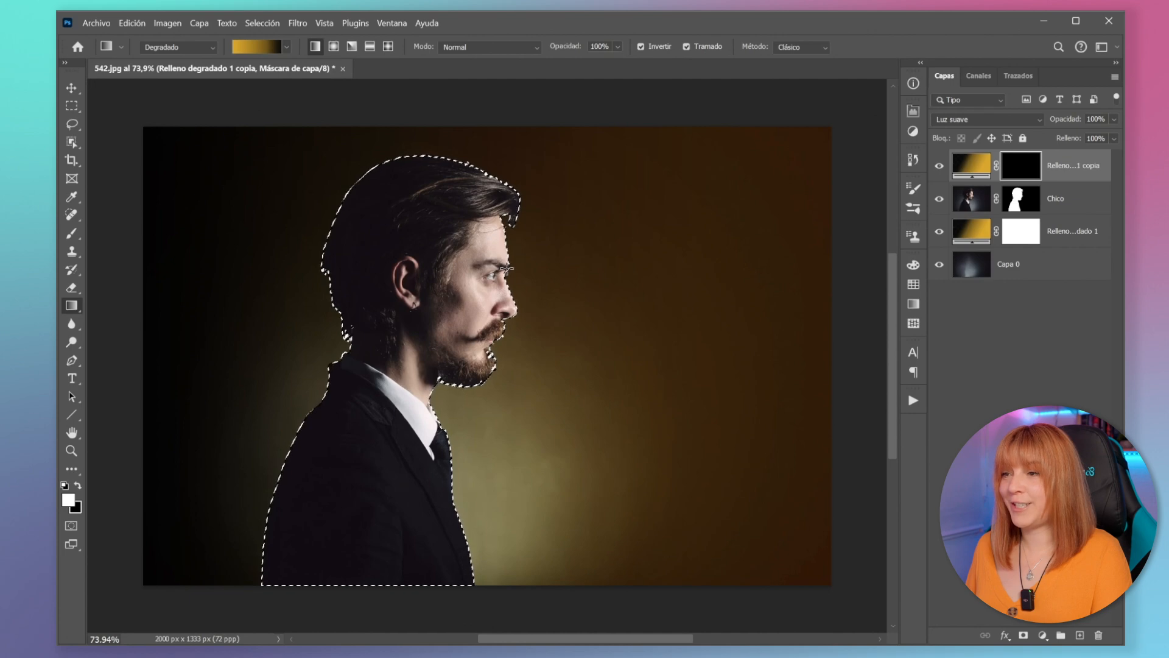
{"action": "key", "text": "b"}
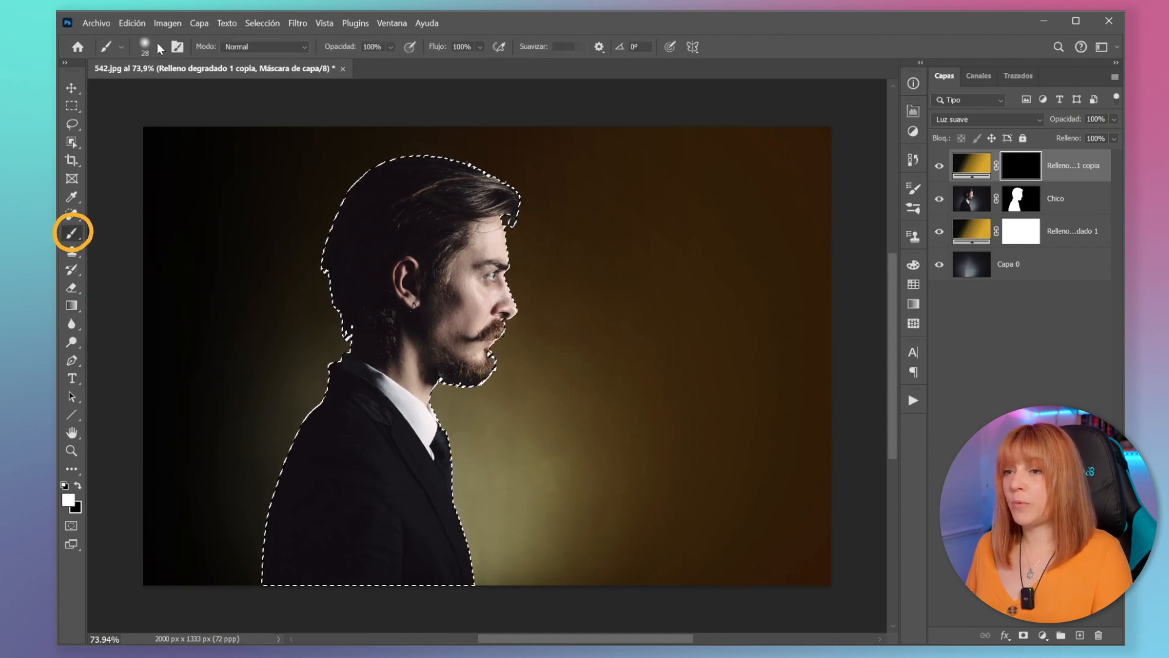
{"action": "left_click", "coordinate": [390, 48]}
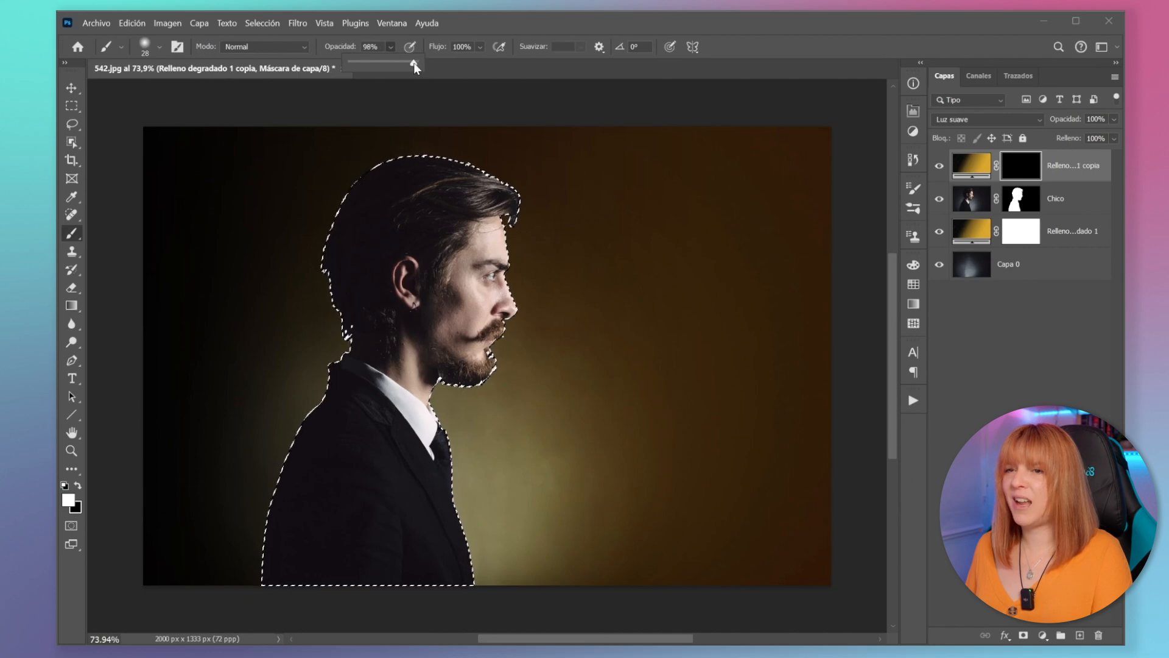
{"action": "left_click", "coordinate": [452, 133]}
{"action": "key", "text": "bracketright"}
{"action": "key", "text": "bracketright"}
{"action": "key", "text": "bracketright"}
{"action": "key", "text": "bracketright"}
{"action": "key", "text": "bracketright"}
{"action": "key", "text": "bracketright"}
{"action": "key", "text": "bracketright"}
{"action": "key", "text": "bracketright"}
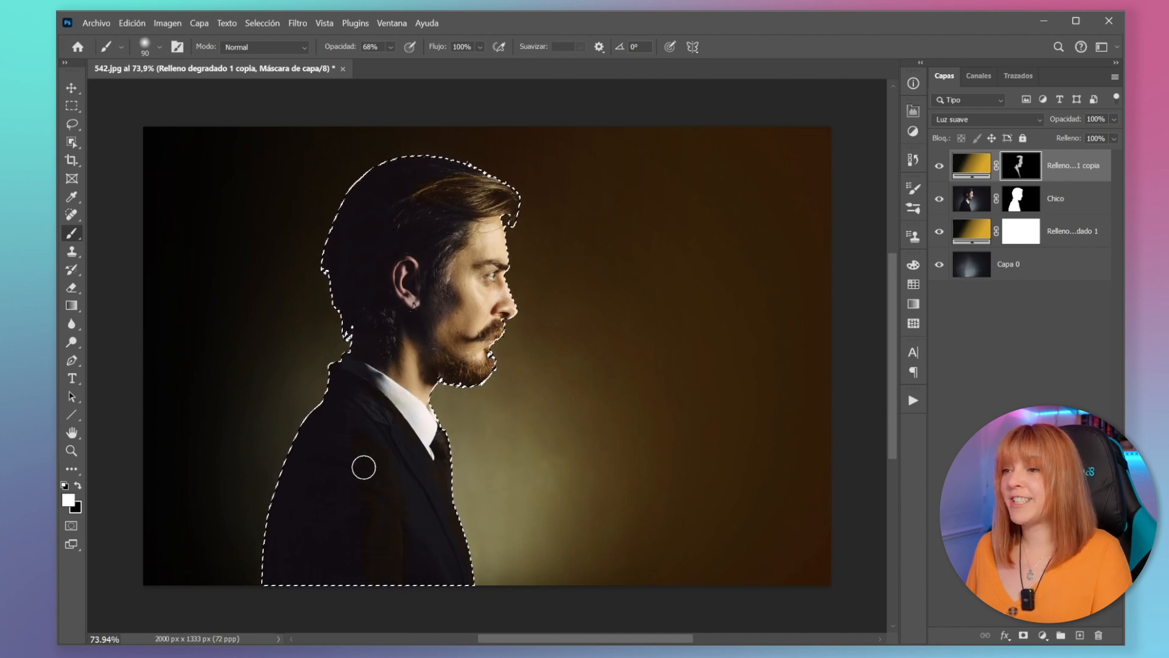
Step: Tone down the golden tint on the man's face and suit with a softened 80 px eraser at 56% opacity, and clear the selection
{"action": "key", "text": "e"}
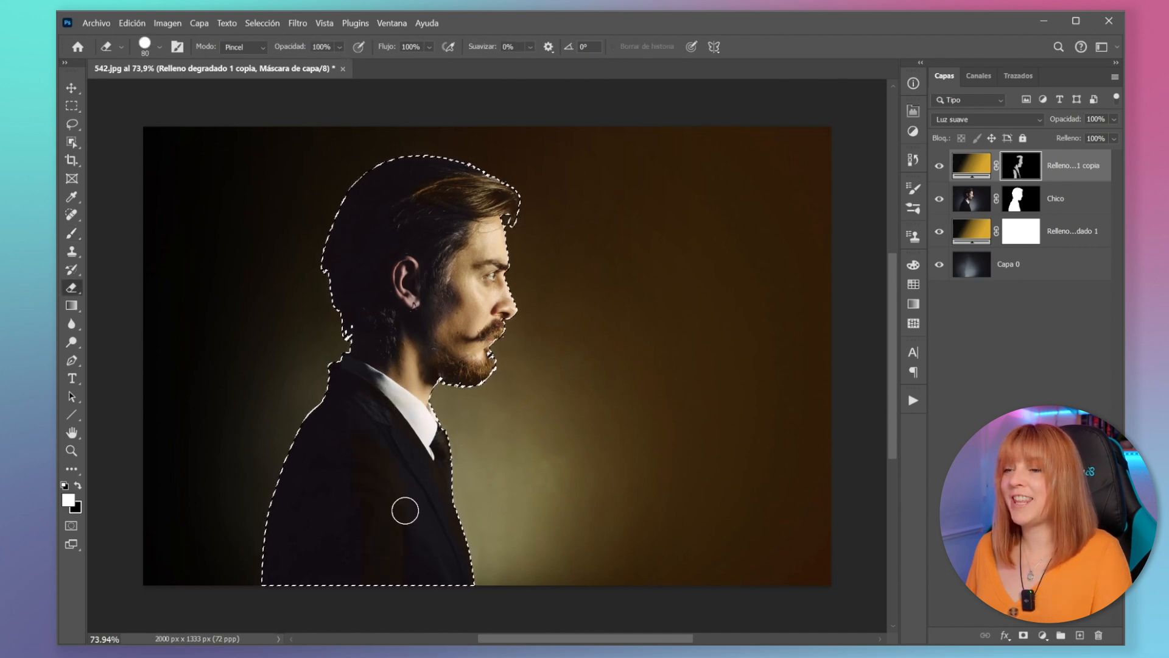
{"action": "left_click", "coordinate": [340, 46]}
{"action": "left_click_drag", "start_coordinate": [366, 64], "coordinate": [336, 64]}
{"action": "left_click", "coordinate": [159, 47]}
{"action": "left_click_drag", "start_coordinate": [237, 123], "coordinate": [188, 123]}
{"action": "left_click_drag", "start_coordinate": [365, 436], "coordinate": [421, 583]}
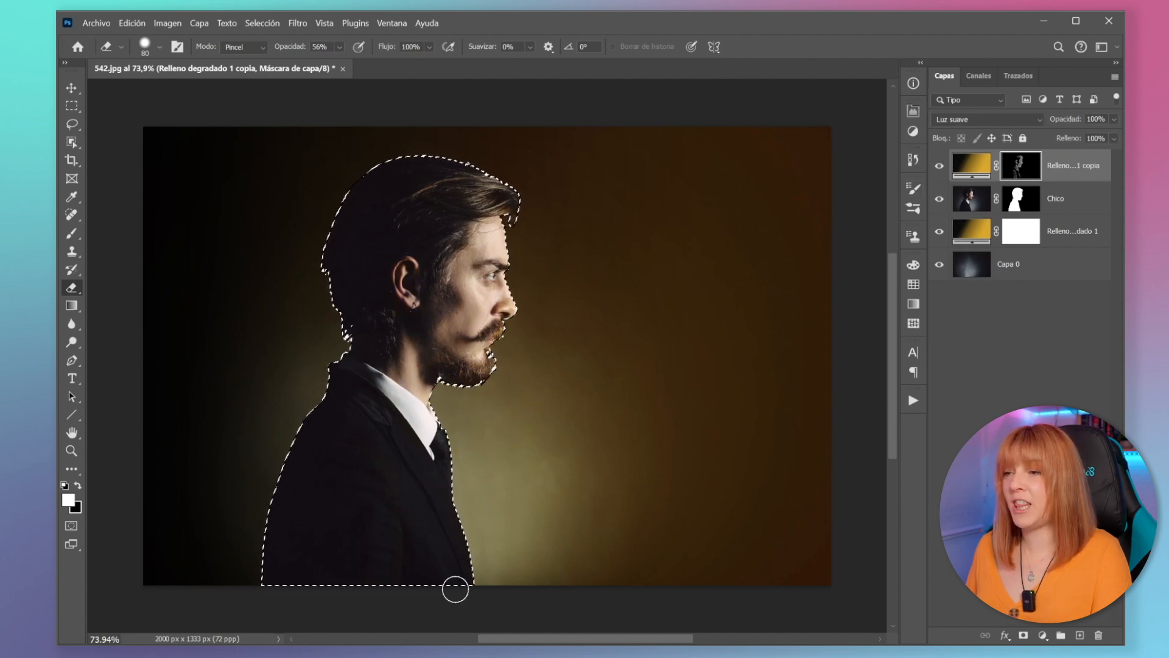
{"action": "key", "text": "ctrl+d"}
{"action": "scroll", "coordinate": [581, 363], "scroll_direction": "down", "scroll_amount": 2}
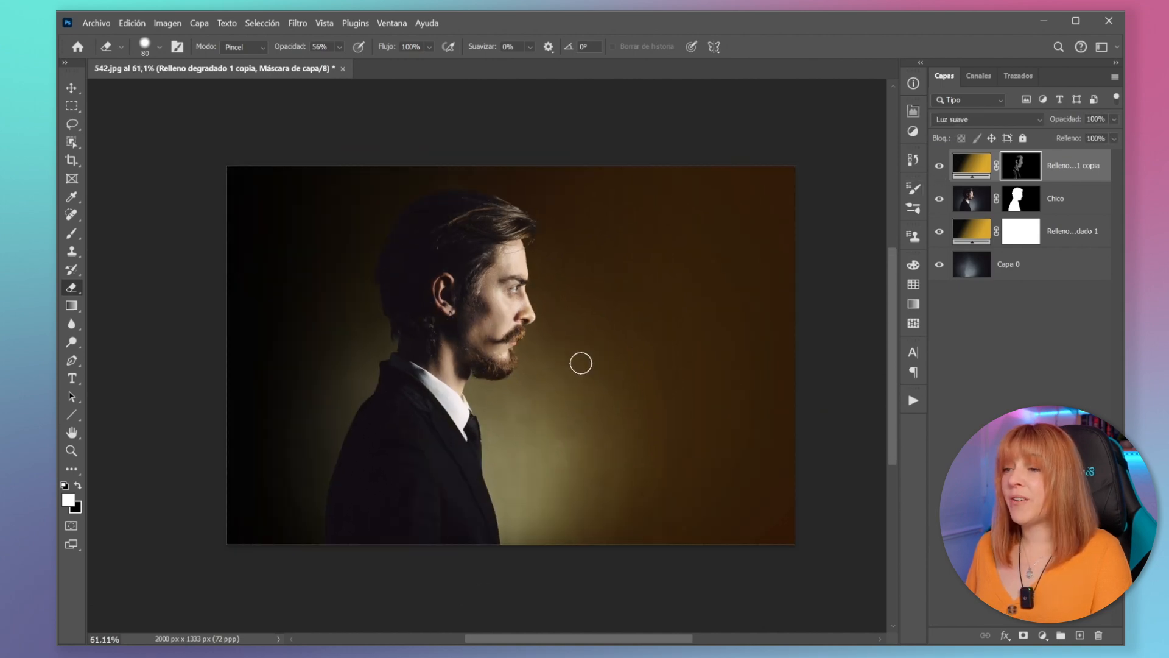
Step: Toggle the top gradient copy's visibility to compare the portrait with and without the tint
{"action": "left_click", "coordinate": [941, 169]}
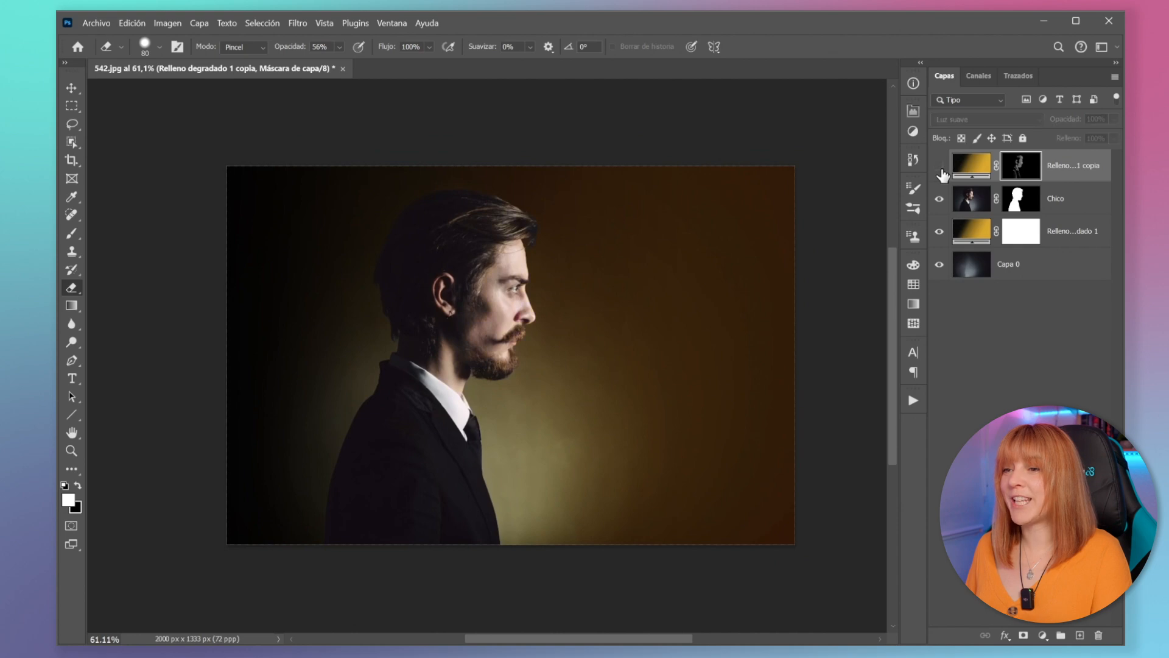
{"action": "left_click", "coordinate": [940, 168]}
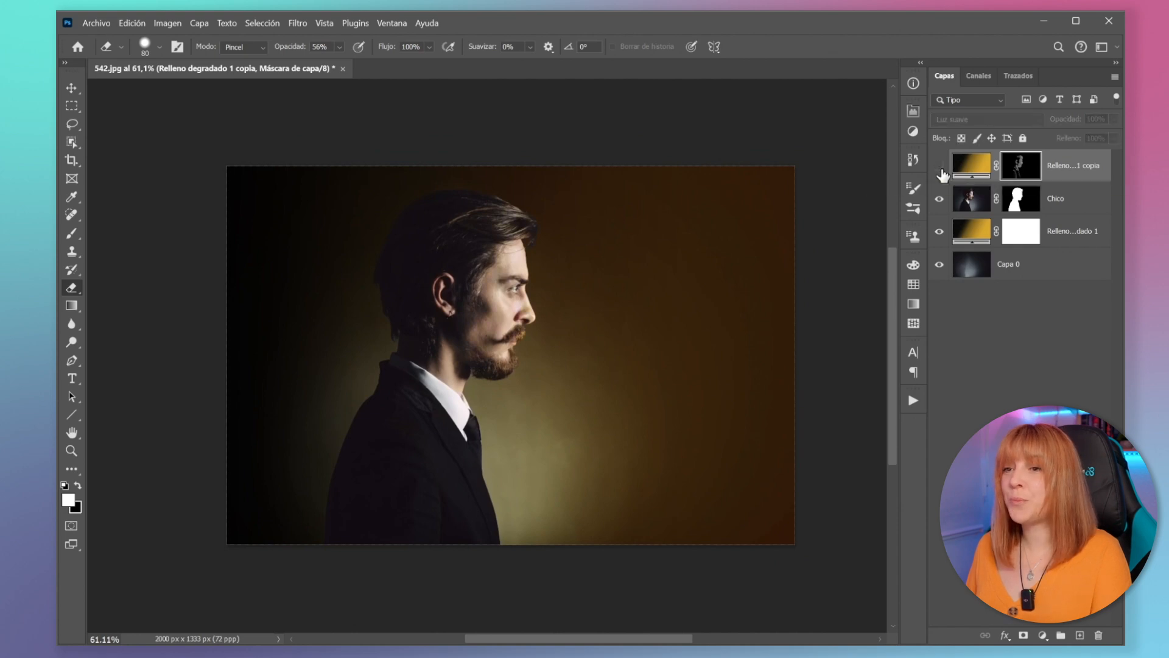
{"action": "left_click", "coordinate": [940, 171]}
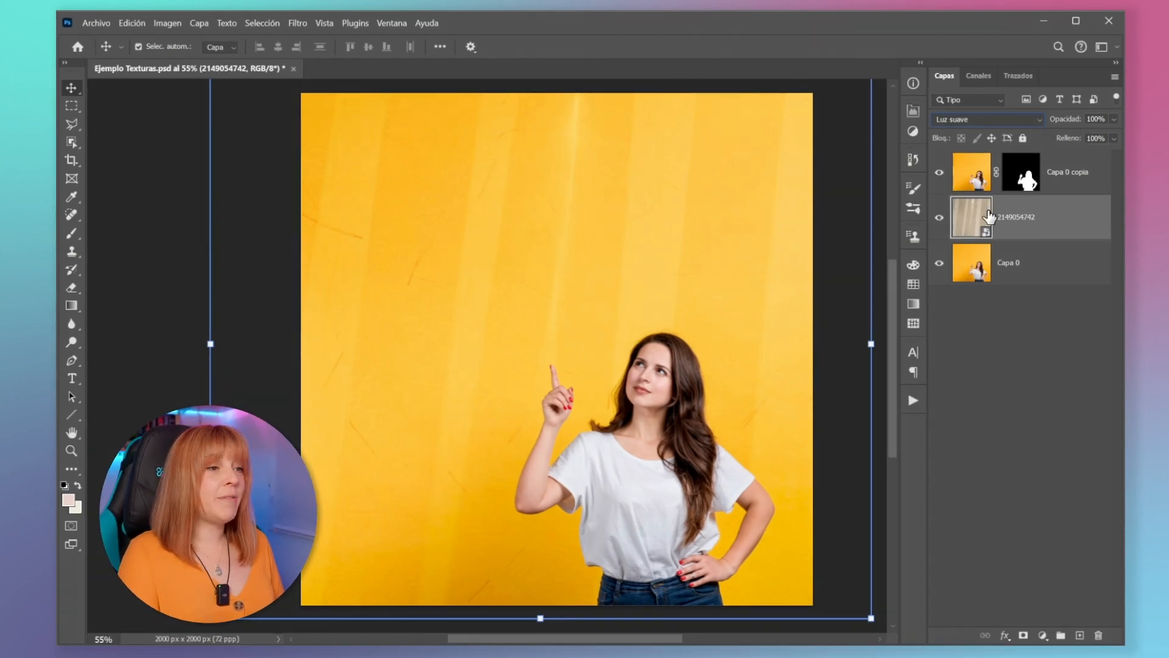
{"action": "left_click", "coordinate": [1000, 122]}
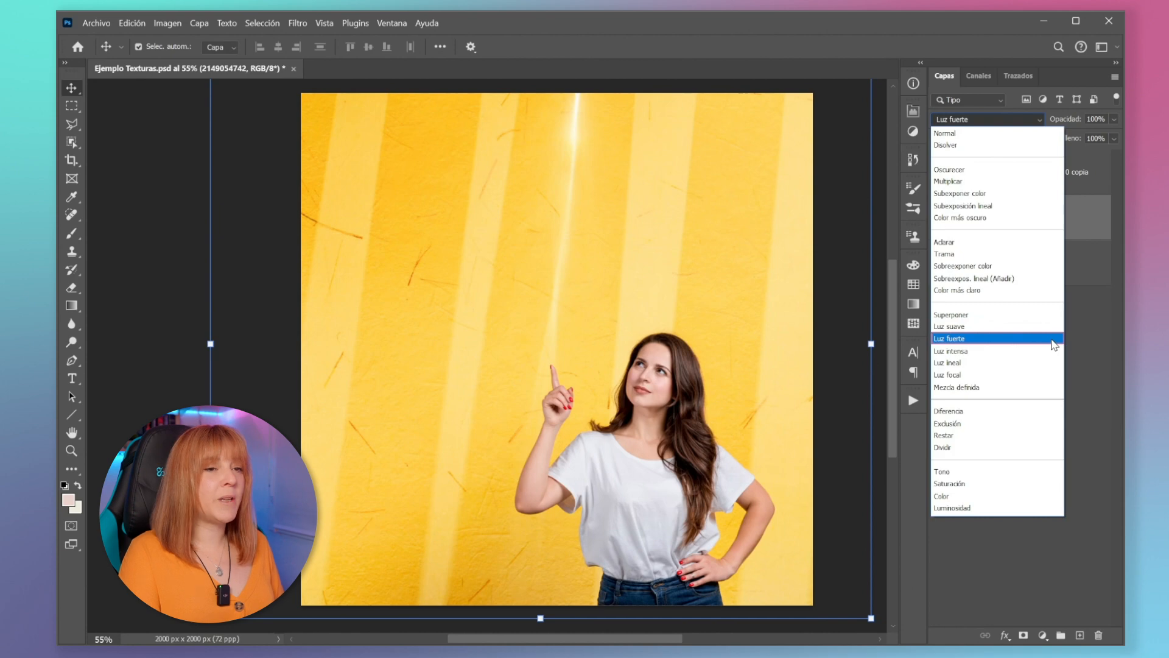
{"action": "left_click", "coordinate": [1054, 345]}
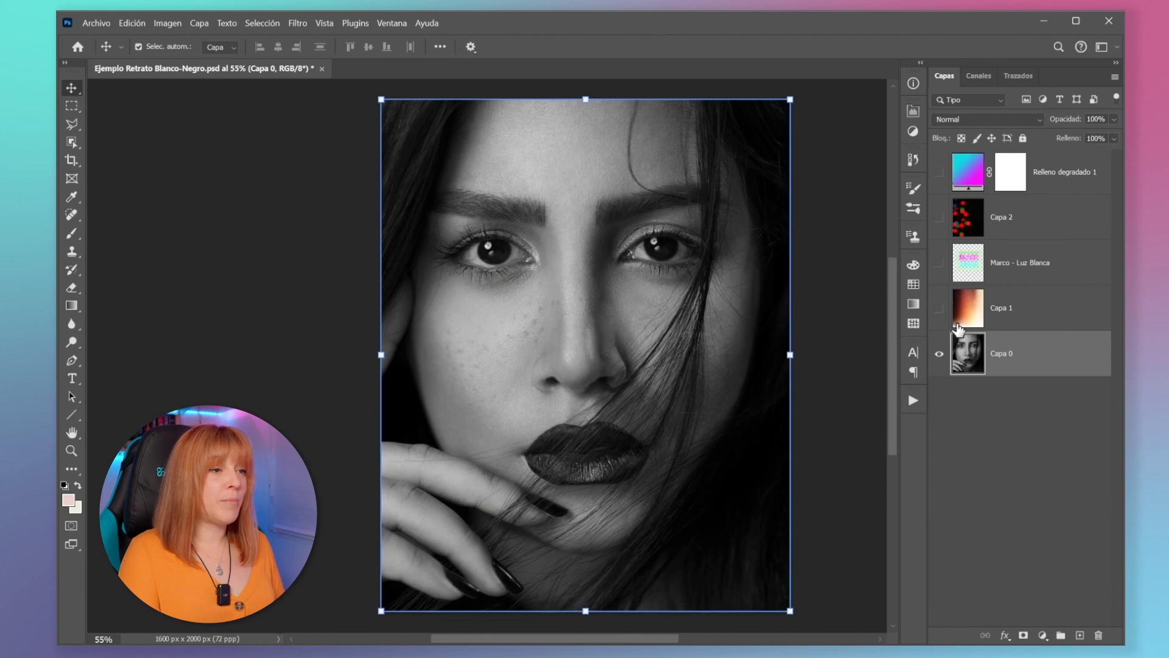
Step: In the black-and-white portrait document, show the orange light texture Capa 1 and set its blend mode to Superponer
{"action": "left_click", "coordinate": [942, 309]}
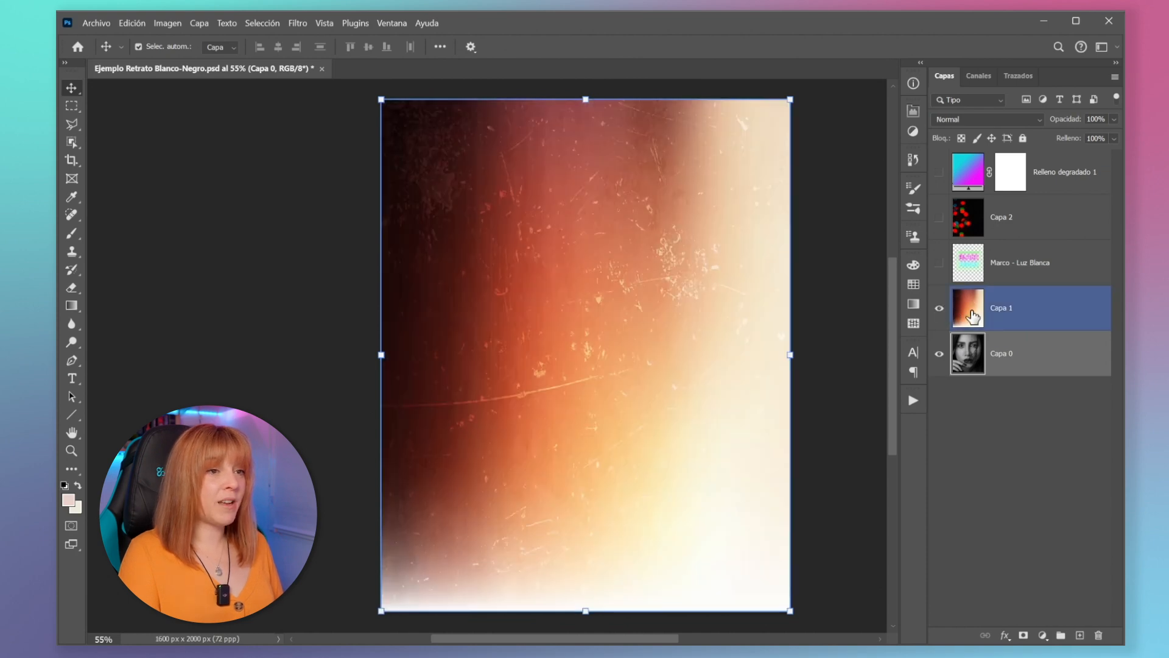
{"action": "left_click", "coordinate": [987, 316]}
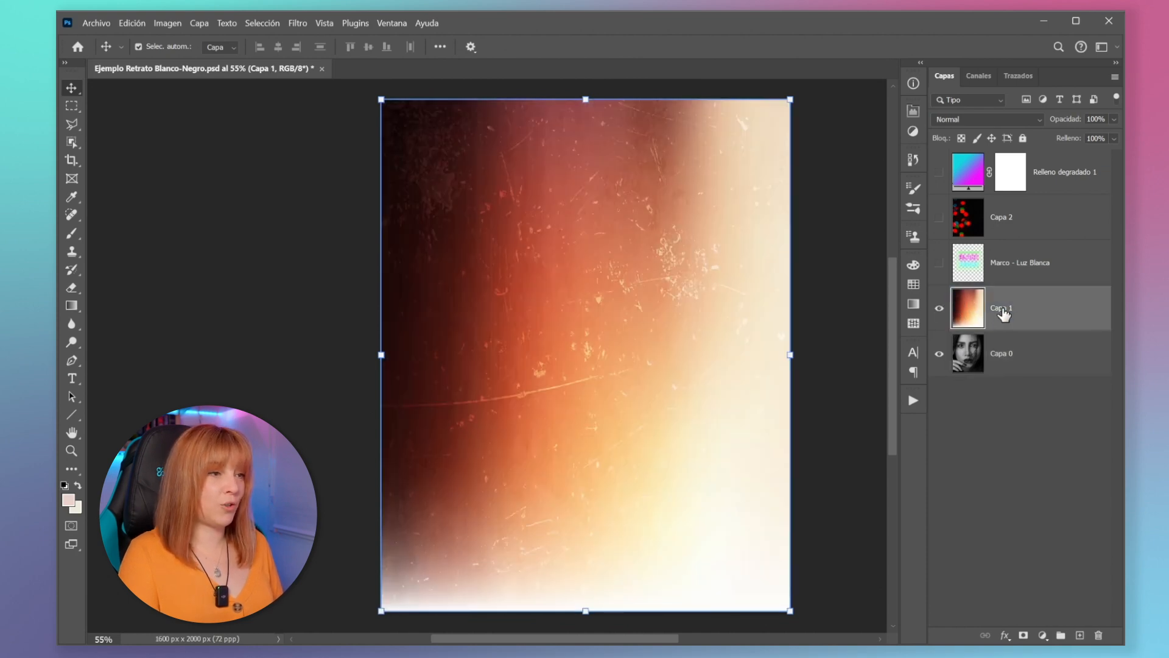
{"action": "left_click", "coordinate": [1039, 120]}
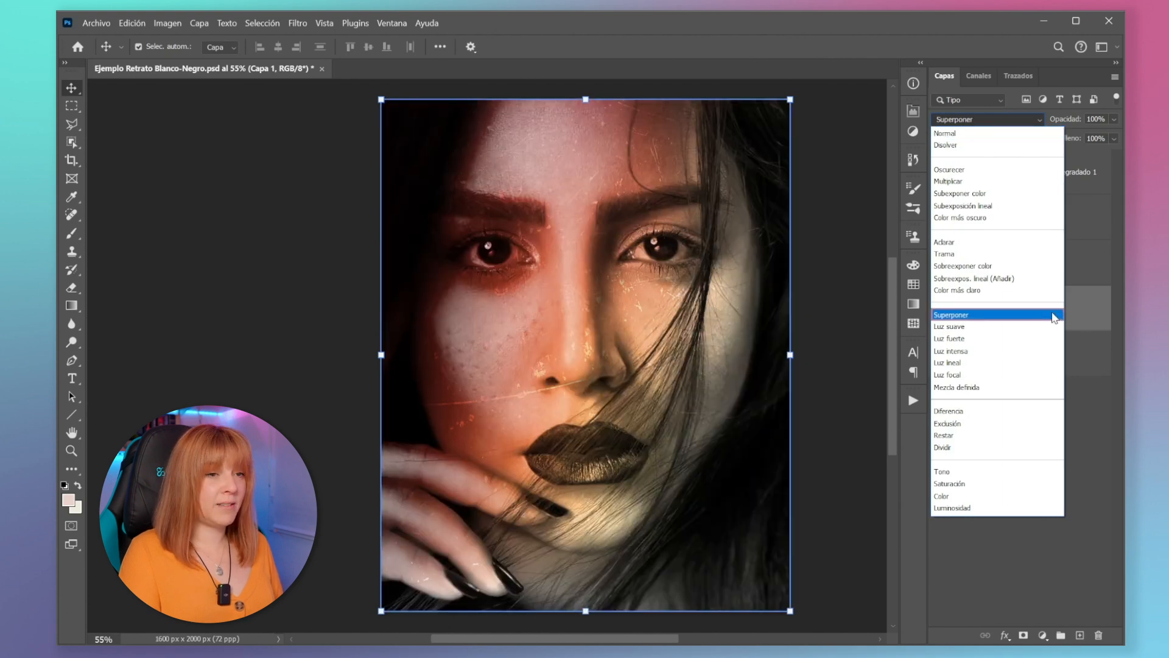
{"action": "left_click", "coordinate": [1054, 316]}
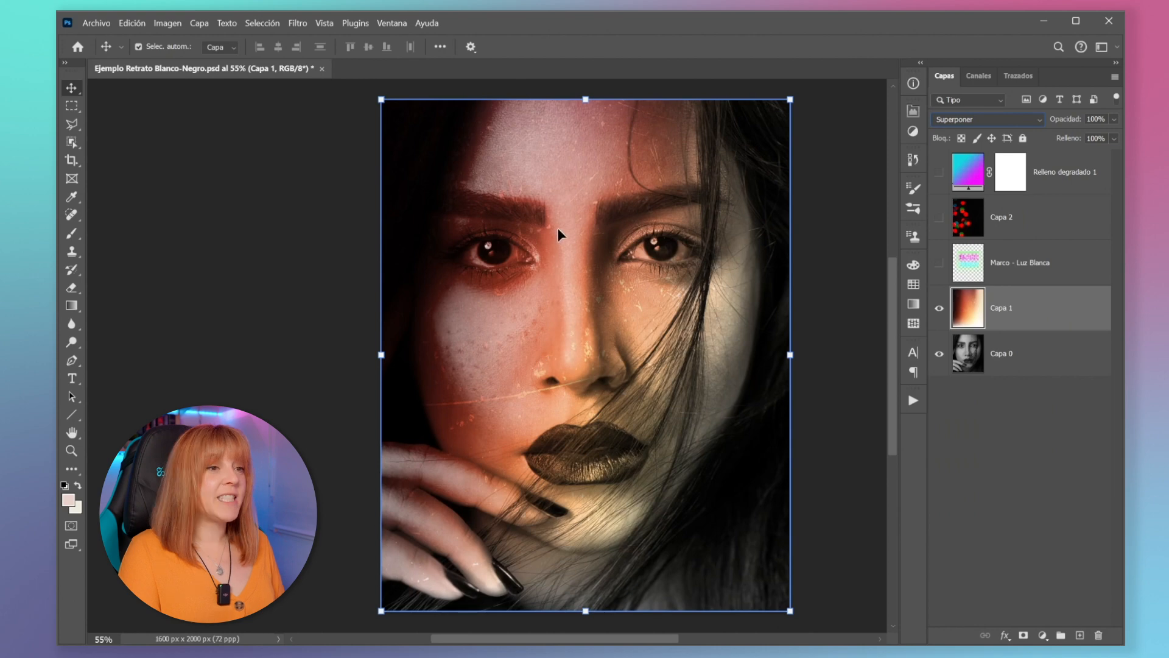
Step: Try Luz suave on Capa 1 for comparison, and settle on Luz fuerte as its blend mode
{"action": "left_click", "coordinate": [1027, 121]}
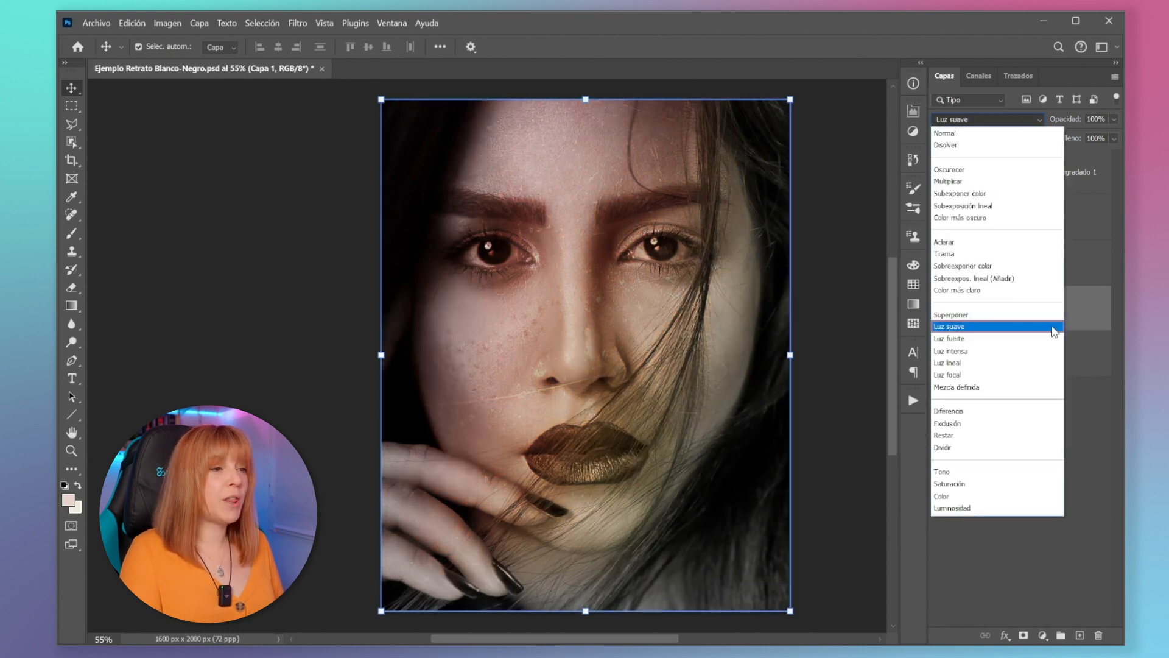
{"action": "left_click", "coordinate": [1054, 332]}
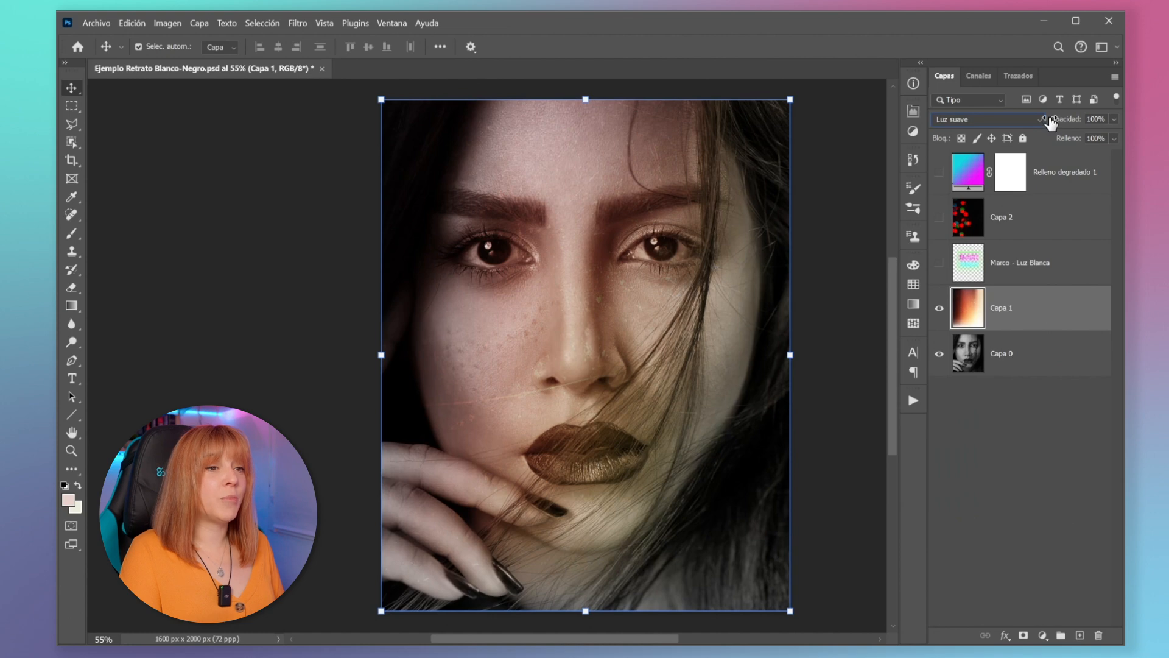
{"action": "left_click", "coordinate": [1036, 120]}
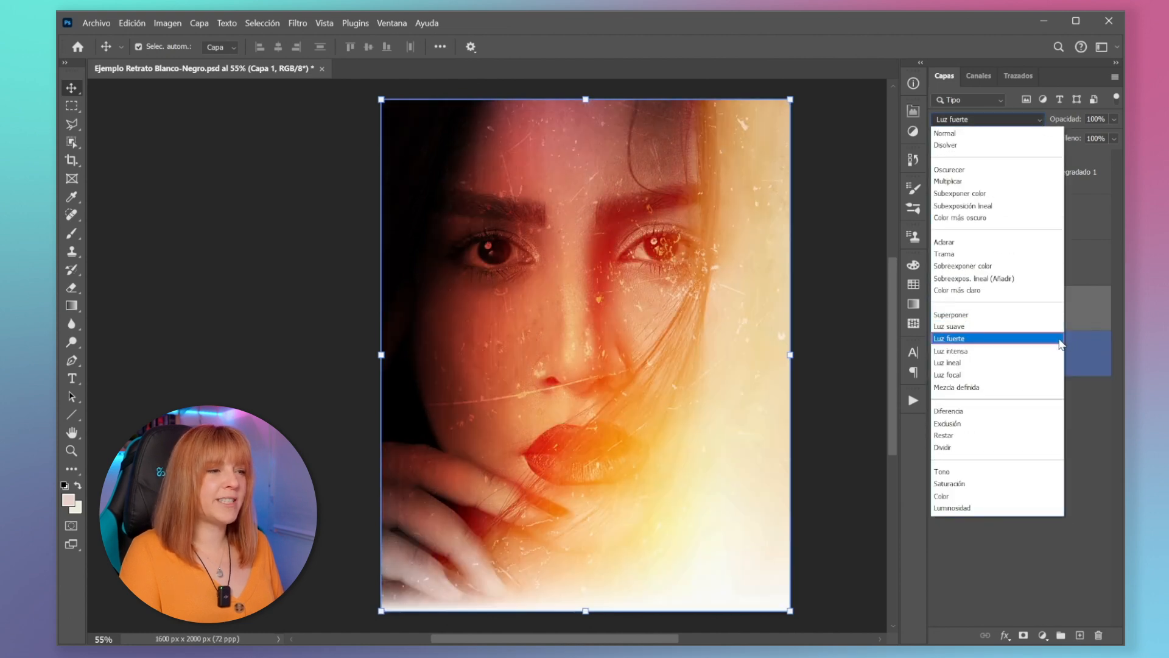
{"action": "left_click", "coordinate": [1060, 340]}
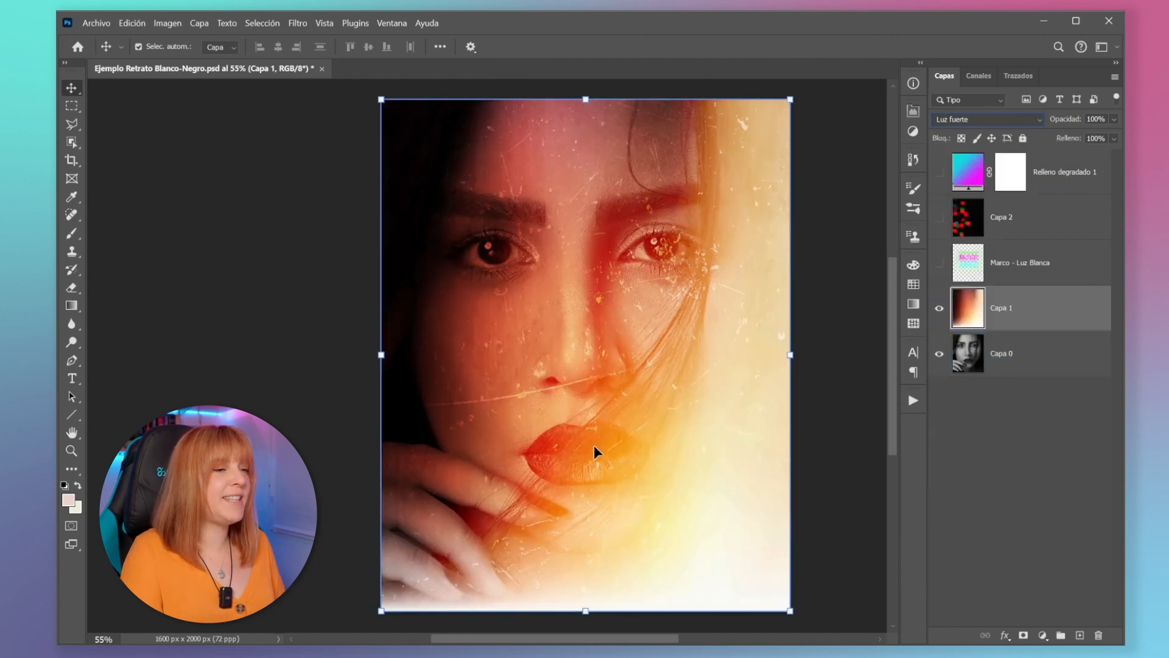
{"action": "left_click_drag", "start_coordinate": [1114, 139], "coordinate": [1123, 161]}
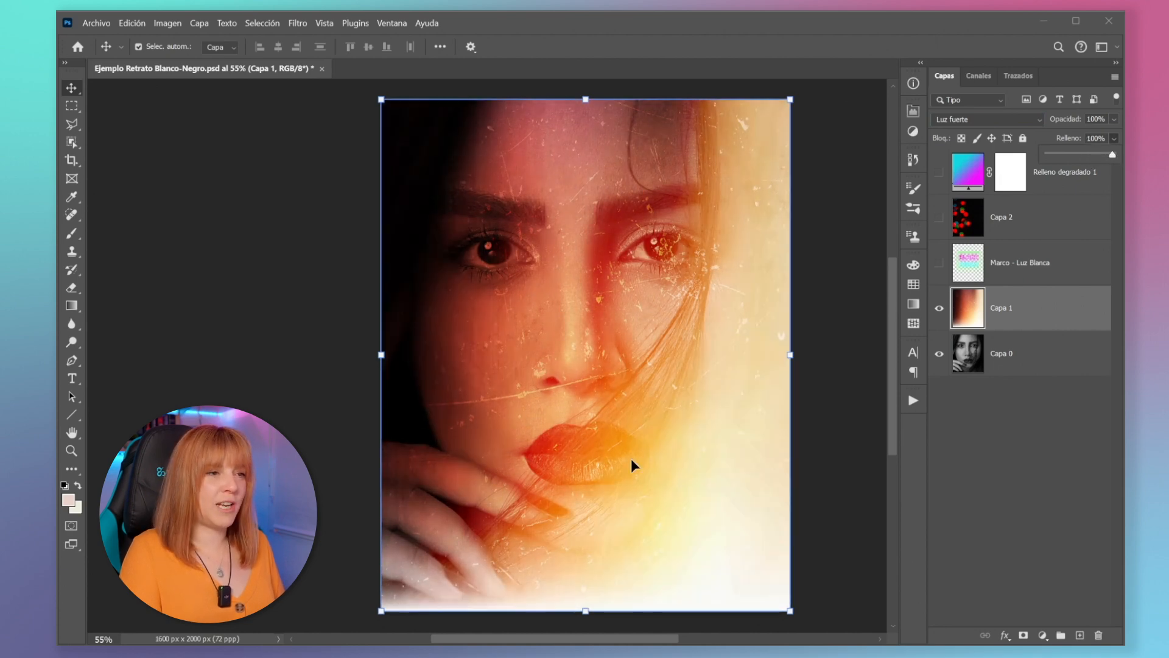
Step: Hide Capa 1, and show and select the Marco - Luz Blanca neon sign layer over the portrait
{"action": "left_click", "coordinate": [939, 310]}
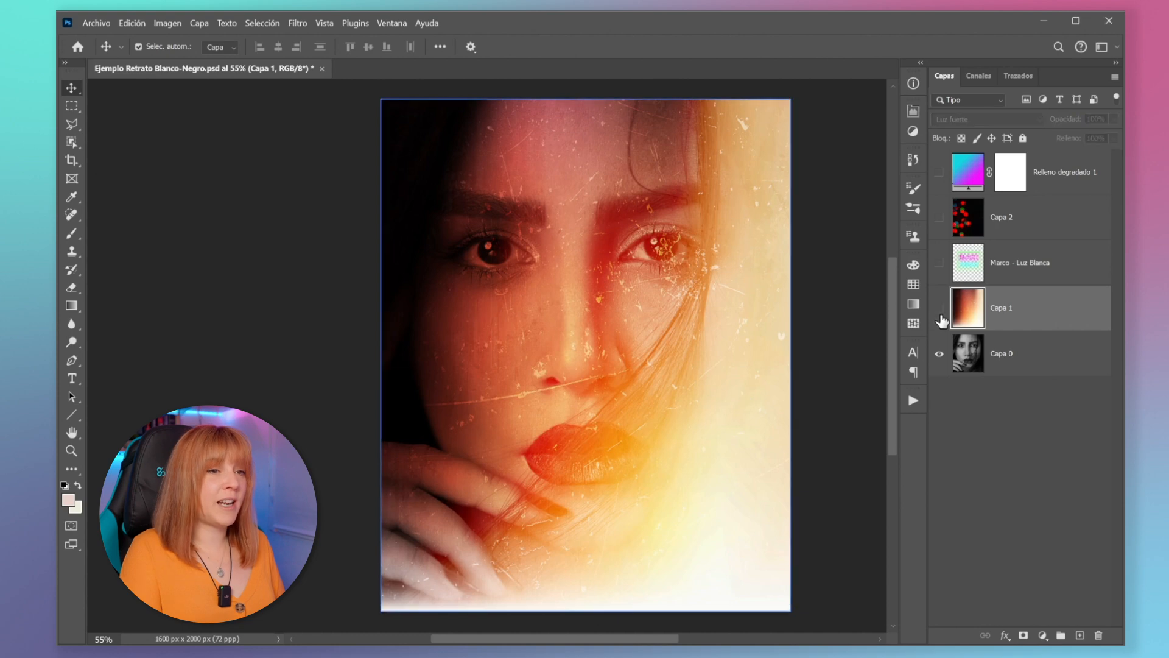
{"action": "left_click", "coordinate": [940, 264]}
{"action": "mouse_move", "coordinate": [595, 285]}
{"action": "left_mouse_down"}
{"action": "mouse_move", "coordinate": [590, 270]}
{"action": "mouse_move", "coordinate": [584, 290]}
{"action": "left_mouse_up"}
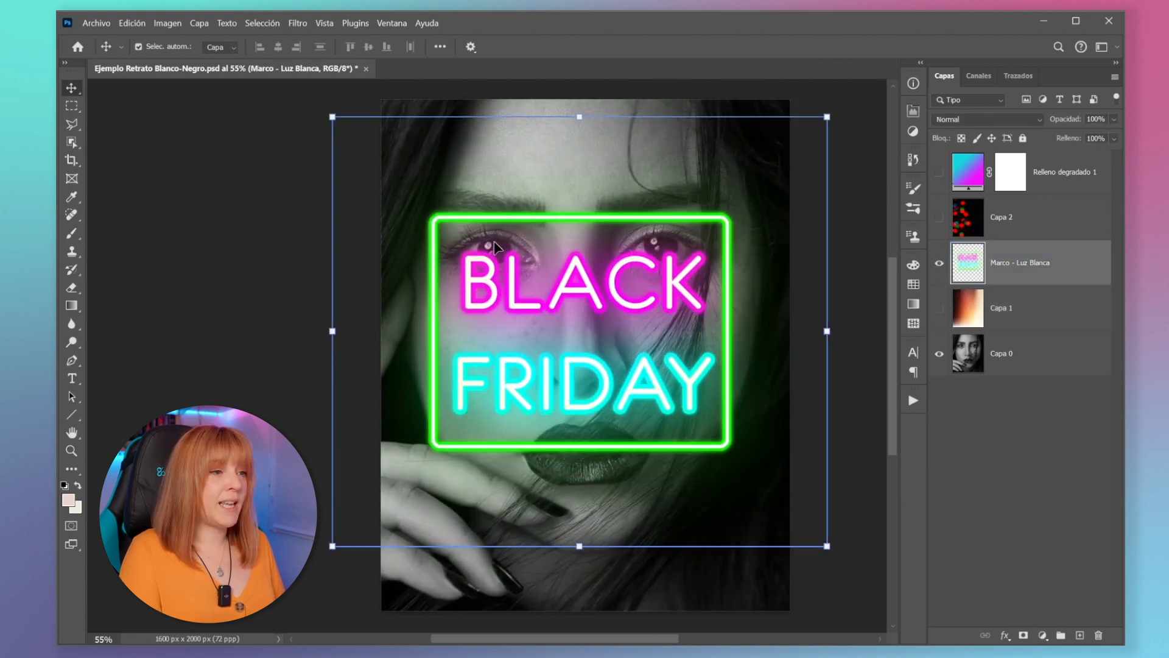
Step: Set the neon sign layer's blend mode to Luz fuerte and shift the sign slightly downward on the portrait
{"action": "left_click", "coordinate": [1044, 121]}
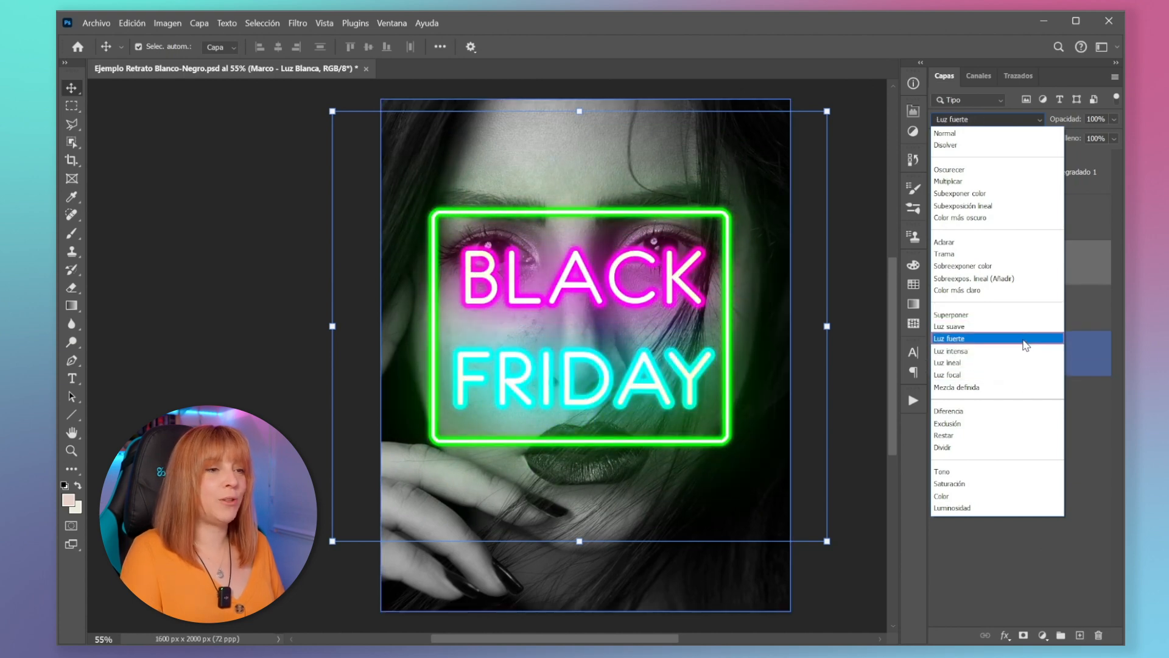
{"action": "left_click", "coordinate": [968, 339]}
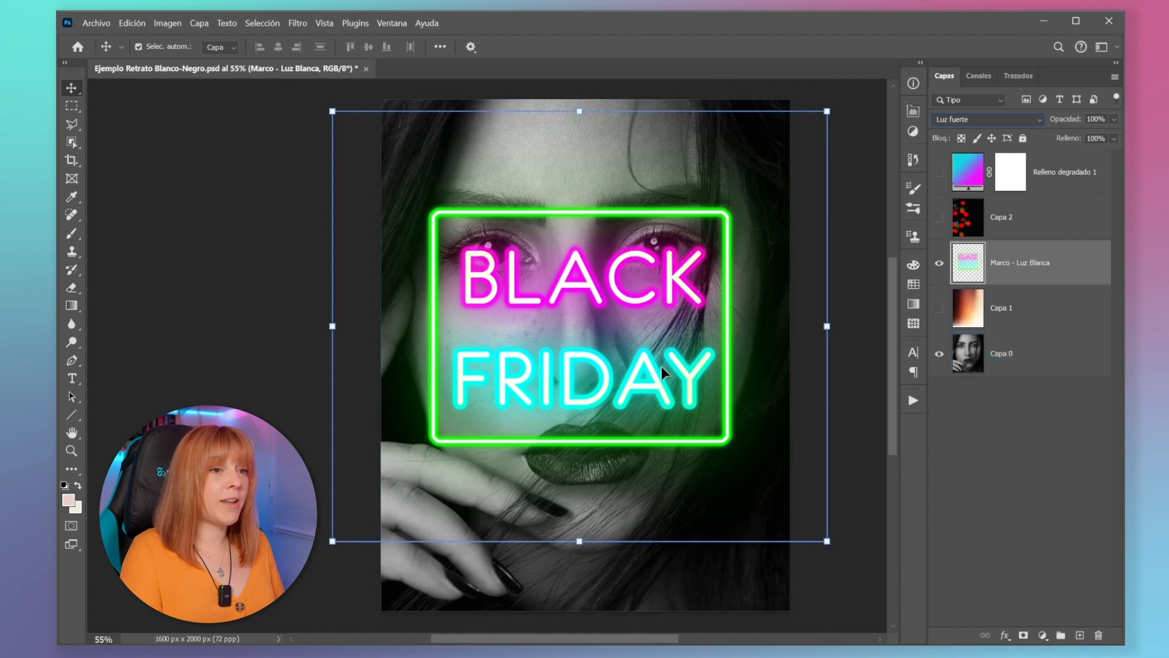
{"action": "mouse_move", "coordinate": [607, 368]}
{"action": "left_mouse_down"}
{"action": "mouse_move", "coordinate": [605, 426]}
{"action": "mouse_move", "coordinate": [632, 437]}
{"action": "mouse_move", "coordinate": [646, 378]}
{"action": "mouse_move", "coordinate": [637, 331]}
{"action": "mouse_move", "coordinate": [620, 332]}
{"action": "mouse_move", "coordinate": [600, 374]}
{"action": "left_mouse_up"}
{"action": "key", "text": "ctrl+t"}
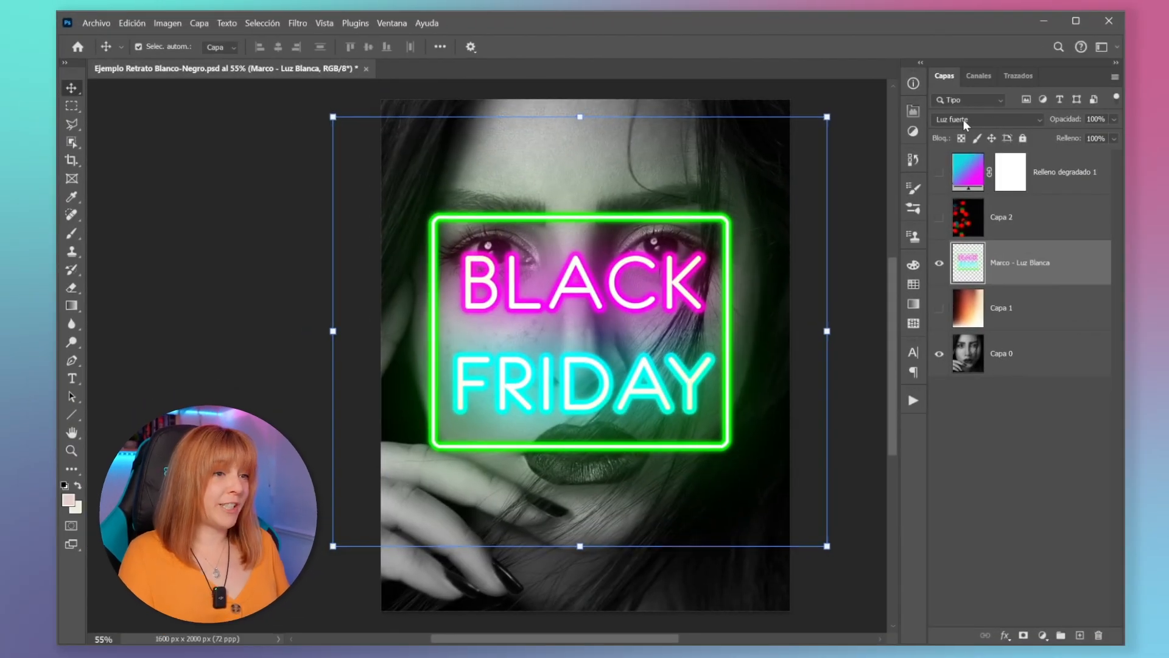
Step: Change the neon sign layer's blend mode to Sobreexpos. lineal (Añadir)
{"action": "left_click", "coordinate": [1037, 129]}
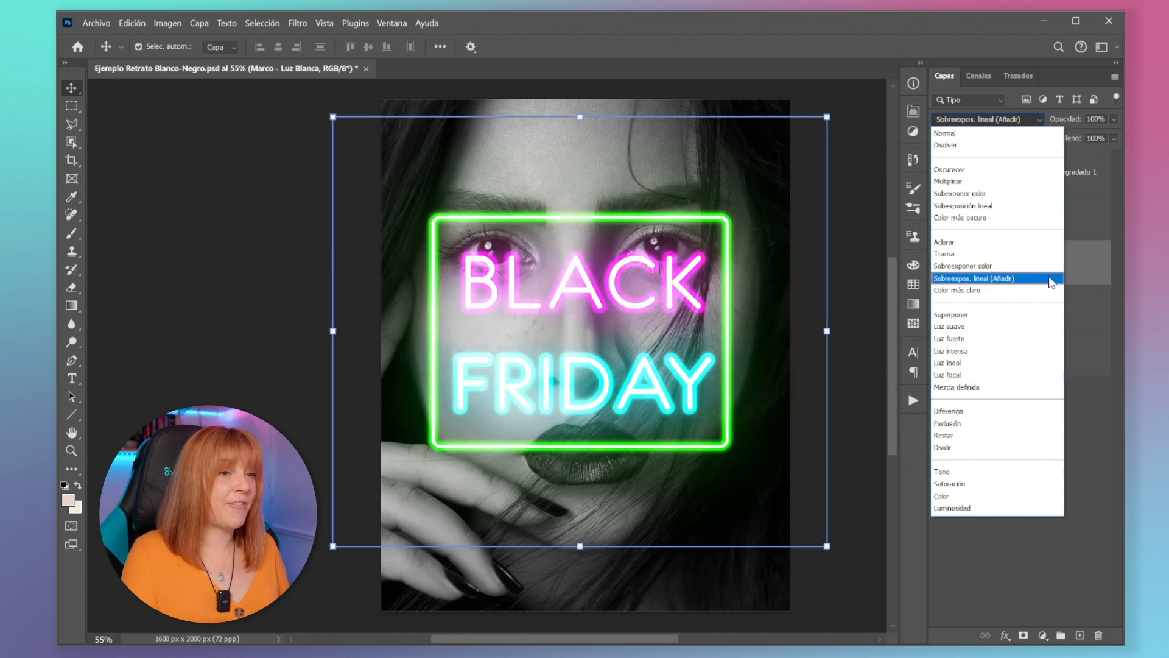
{"action": "left_click", "coordinate": [1051, 281]}
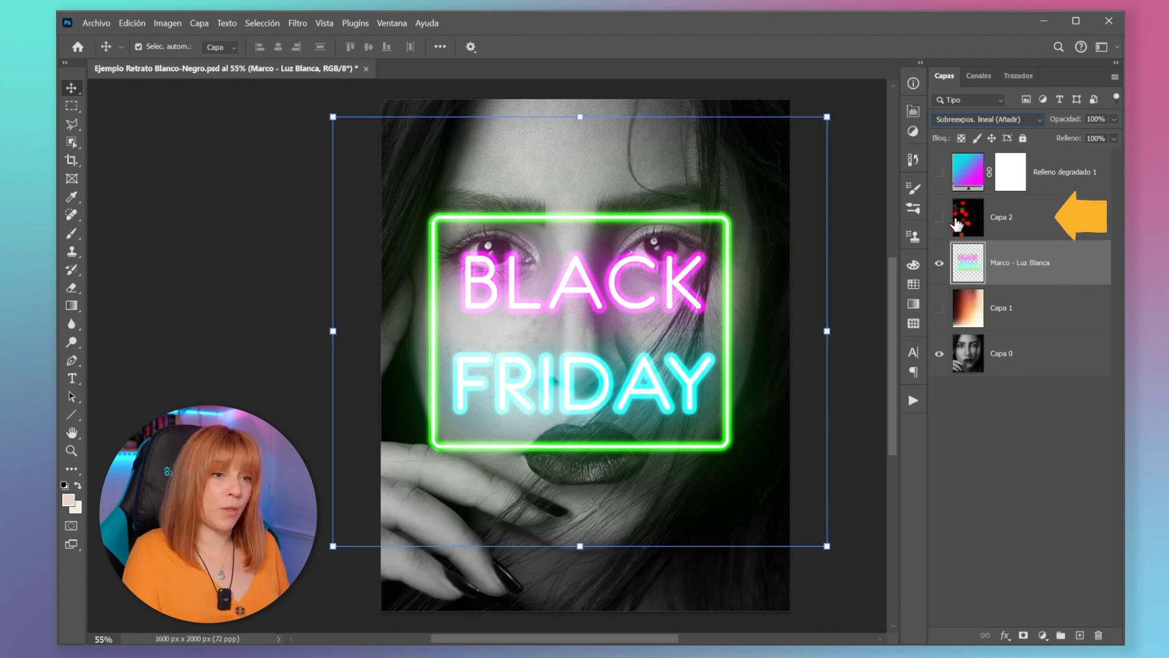
Step: Hide the neon sign layer, show and select the Capa 2 bokeh lights, and open its blend mode choices
{"action": "left_click", "coordinate": [938, 262]}
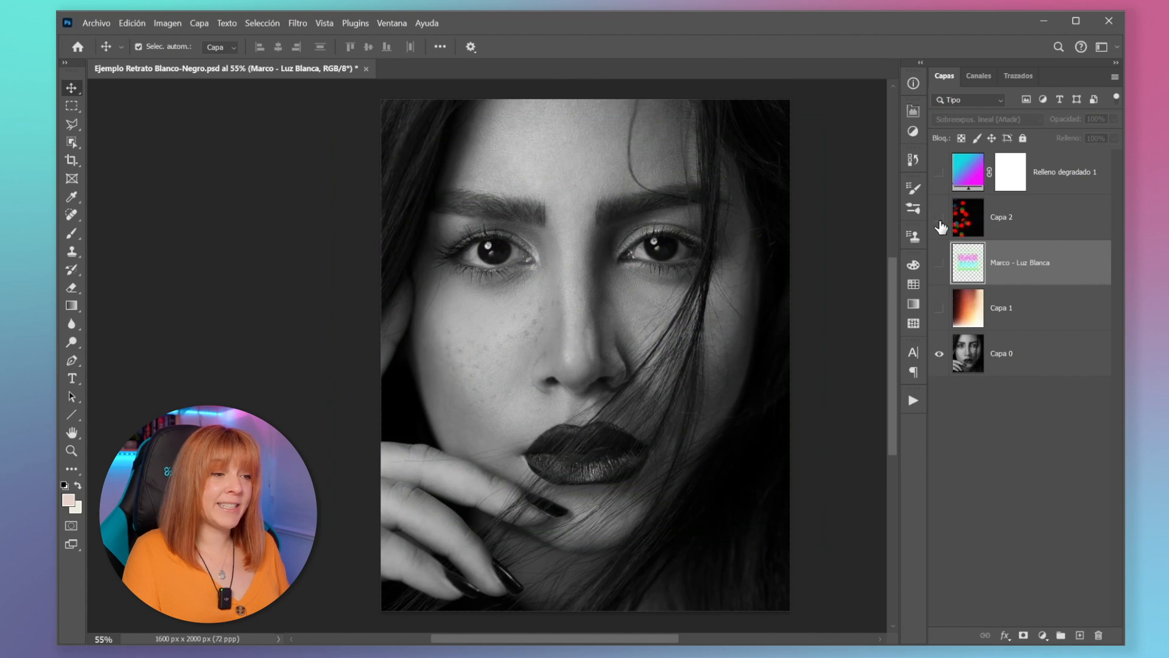
{"action": "left_click", "coordinate": [940, 217]}
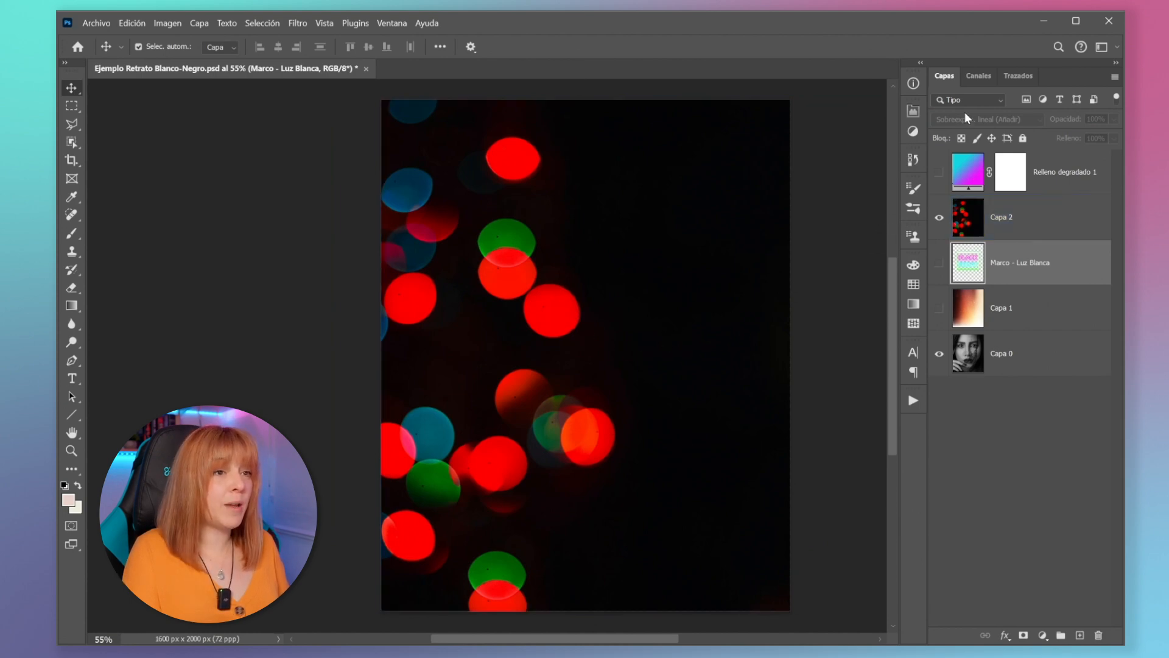
{"action": "left_click", "coordinate": [1011, 230]}
{"action": "left_click", "coordinate": [1024, 122]}
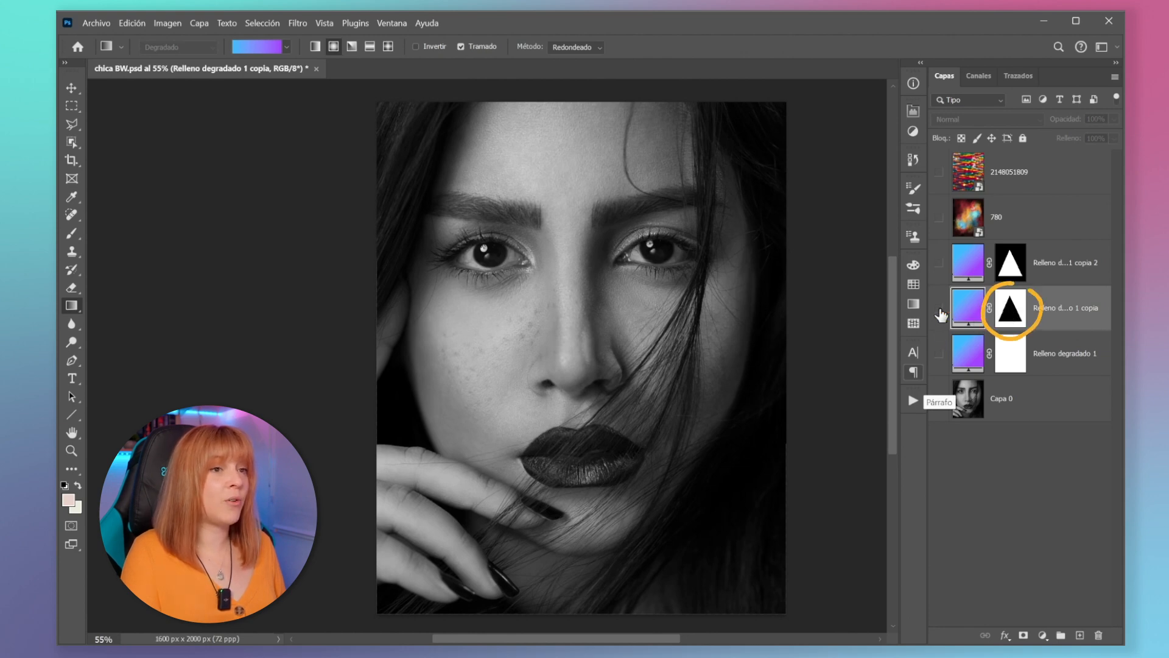
Step: In chica BW.psd, show the gradient fill copy whose mask has a black triangle over the portrait
{"action": "left_click", "coordinate": [939, 308]}
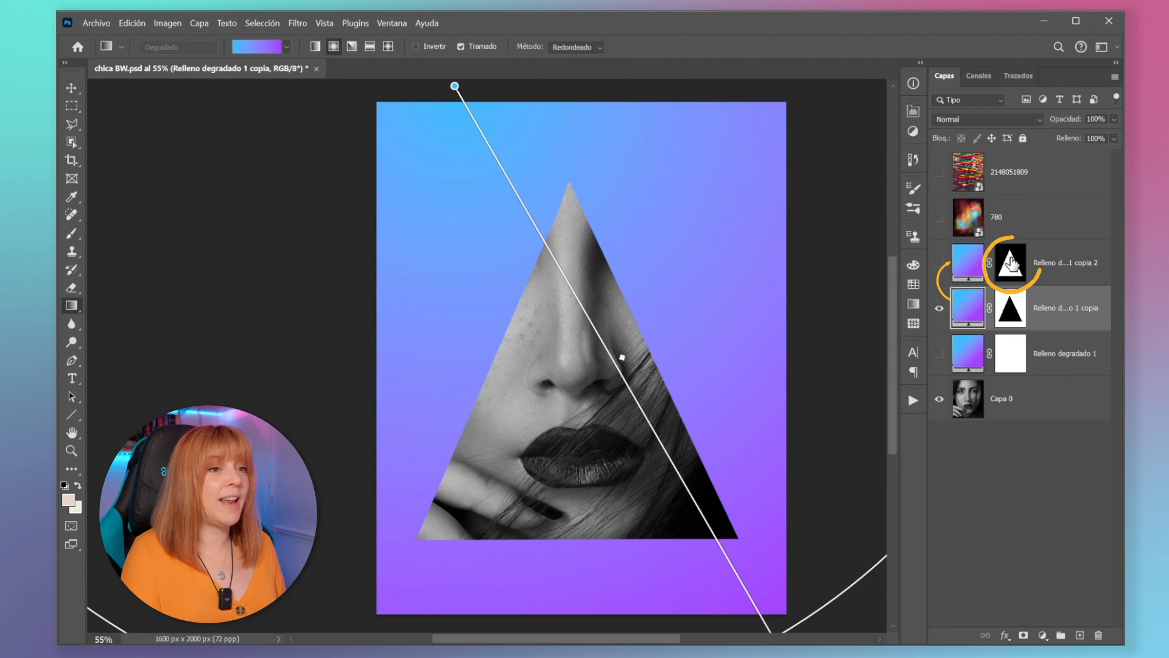
Step: Show the gradient copy with the white triangle mask, trying blend mode Luz intensa before setting Luz lineal
{"action": "left_click", "coordinate": [978, 266]}
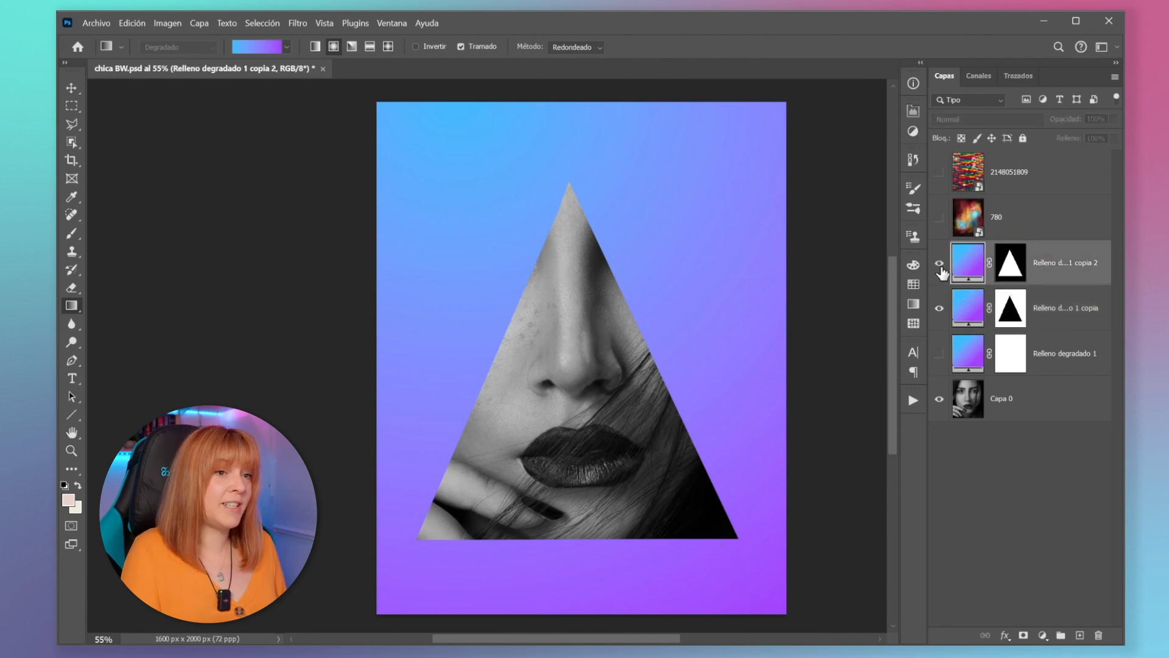
{"action": "left_click", "coordinate": [939, 264]}
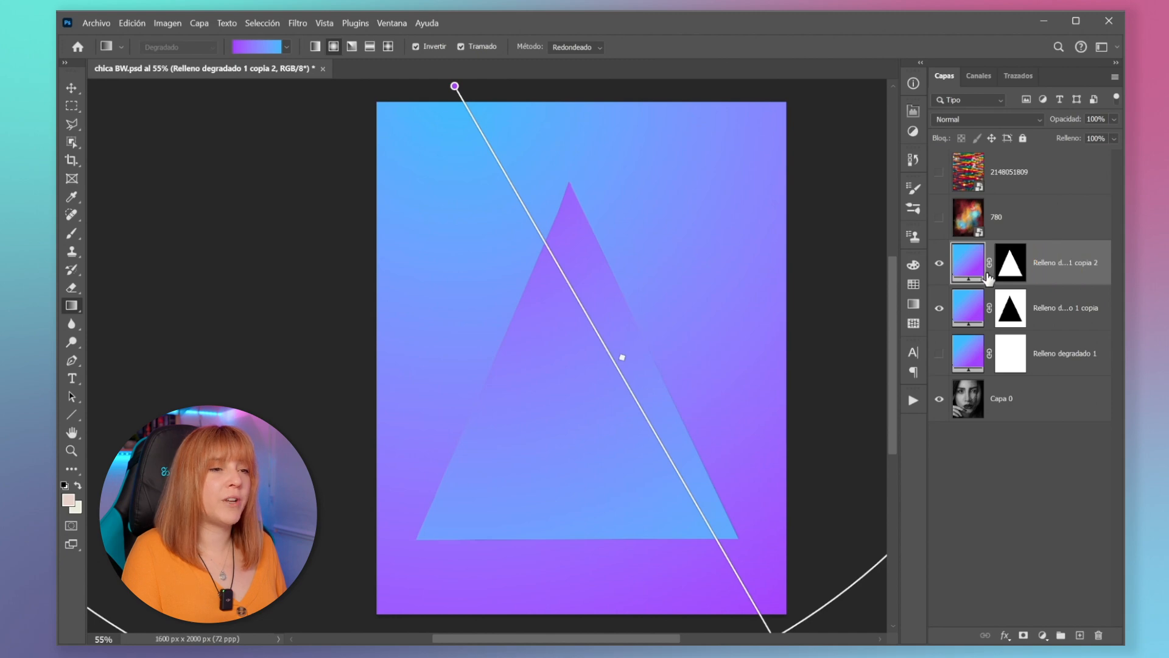
{"action": "left_click", "coordinate": [1035, 117]}
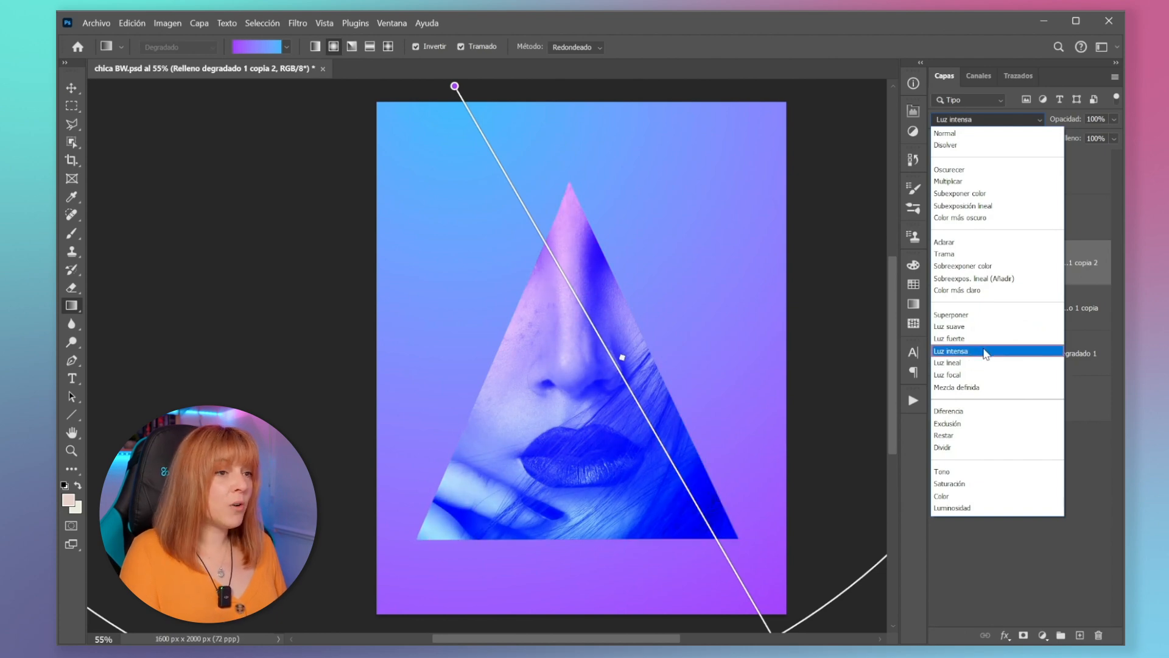
{"action": "left_click", "coordinate": [954, 354]}
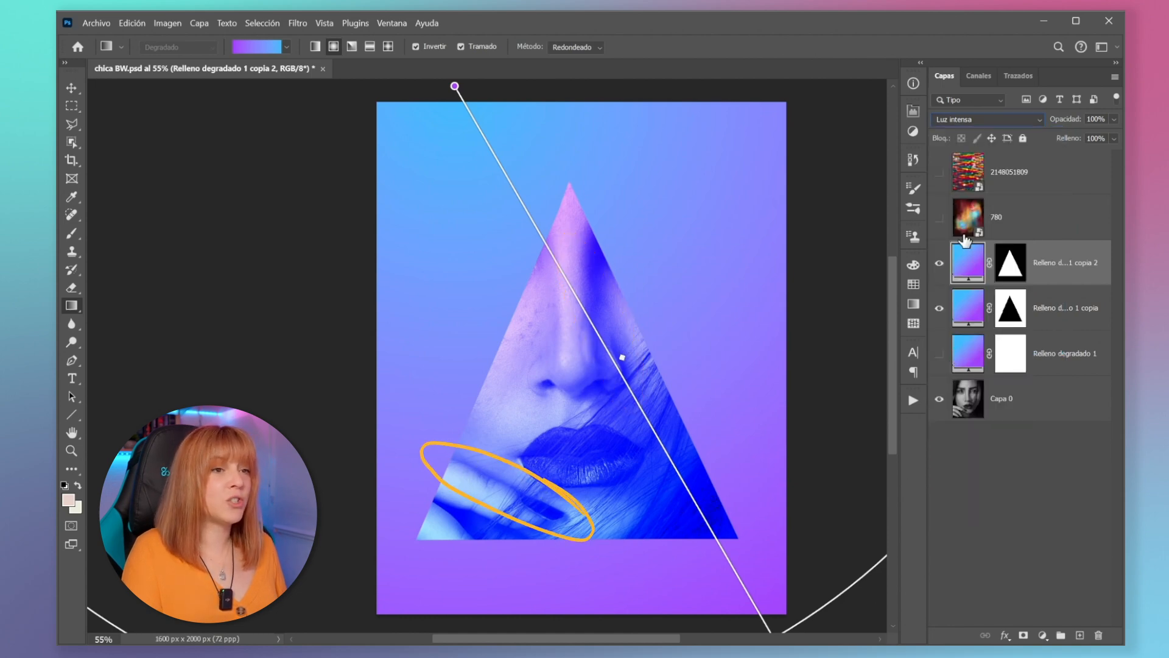
{"action": "left_click", "coordinate": [985, 120]}
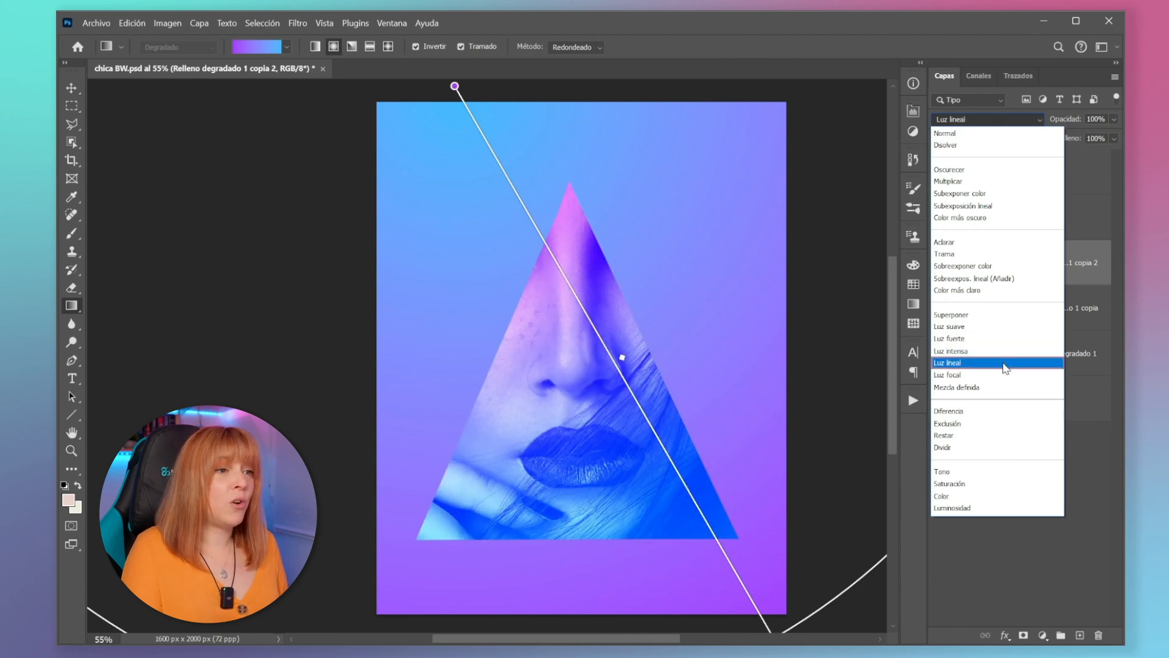
{"action": "left_click", "coordinate": [1004, 363]}
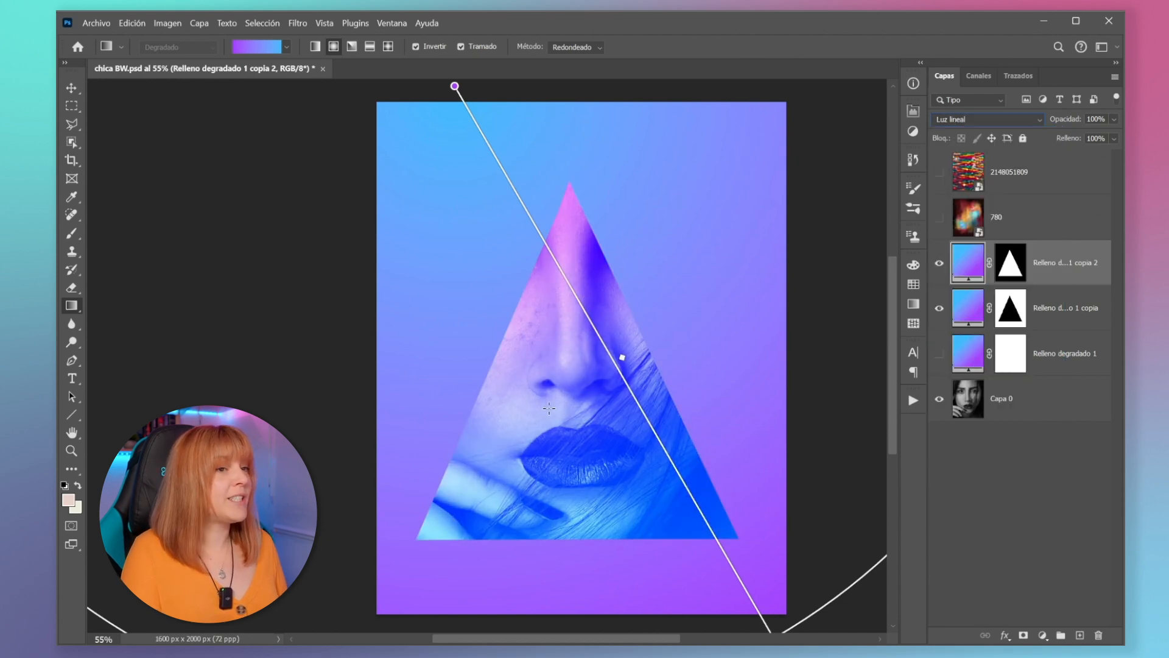
Step: Select the gradient copy with the black triangle mask, trying Luz intensa before setting its blend mode to Luz lineal
{"action": "left_click", "coordinate": [1058, 314]}
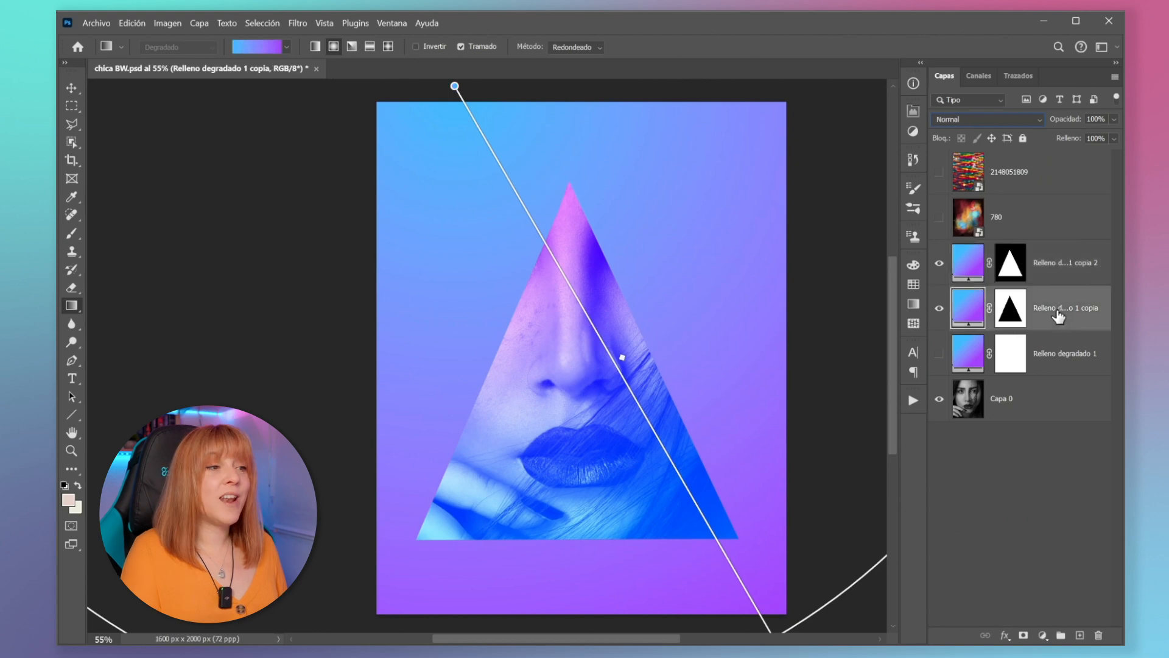
{"action": "left_click", "coordinate": [1002, 118]}
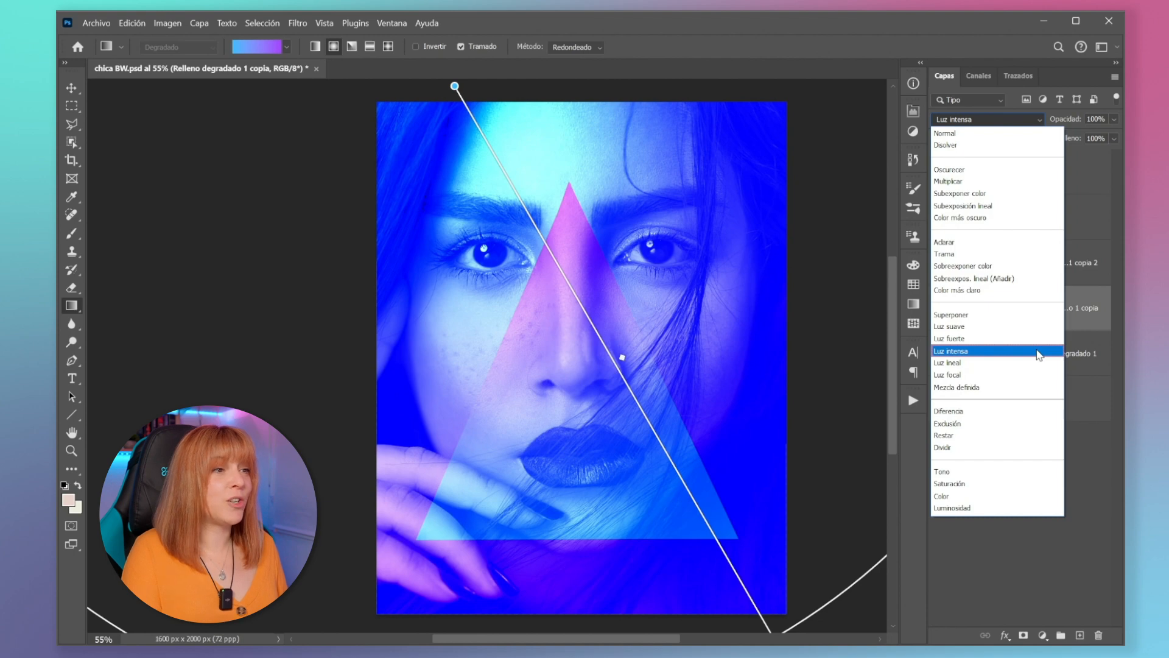
{"action": "left_click", "coordinate": [1038, 353]}
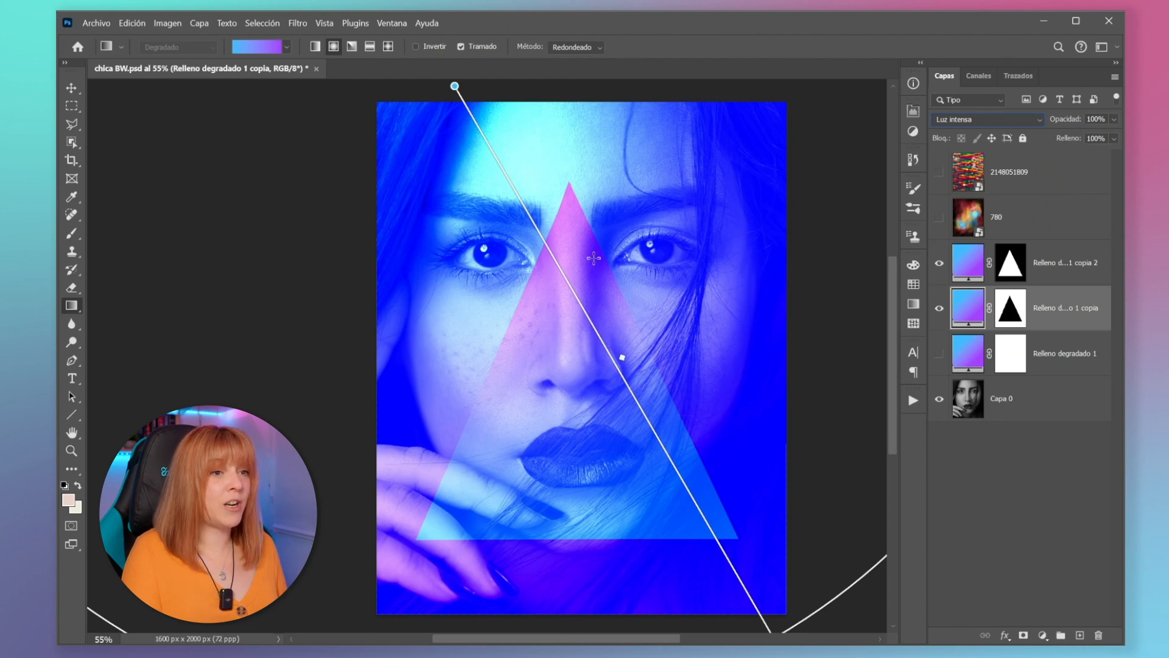
{"action": "left_click", "coordinate": [997, 119]}
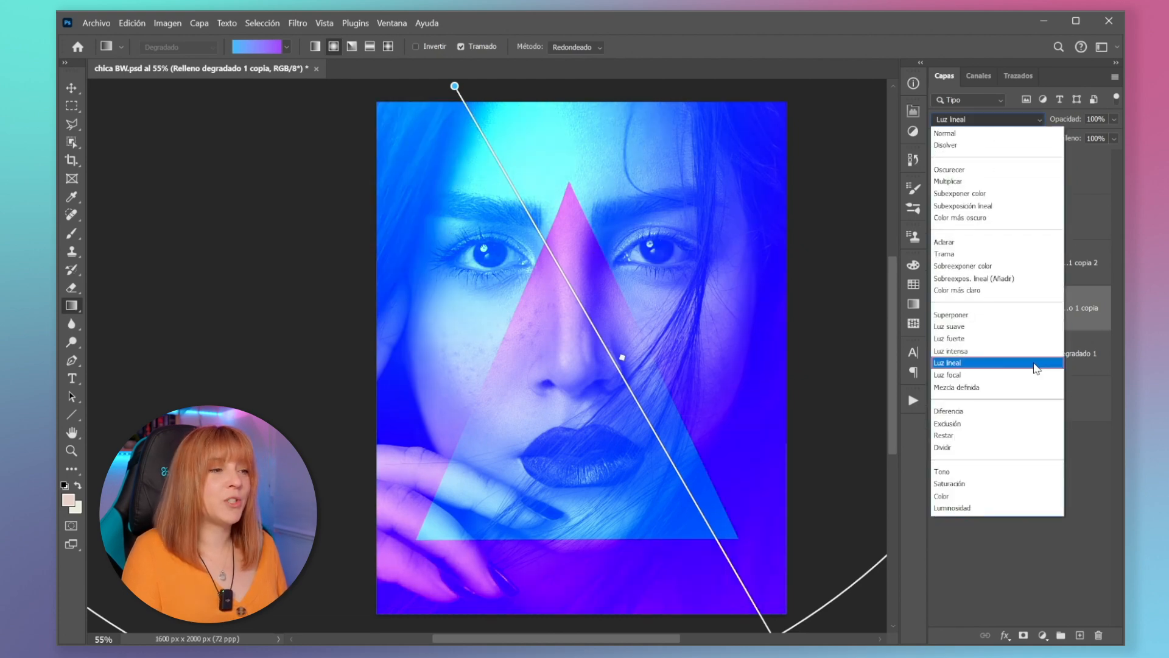
{"action": "left_click", "coordinate": [1036, 367]}
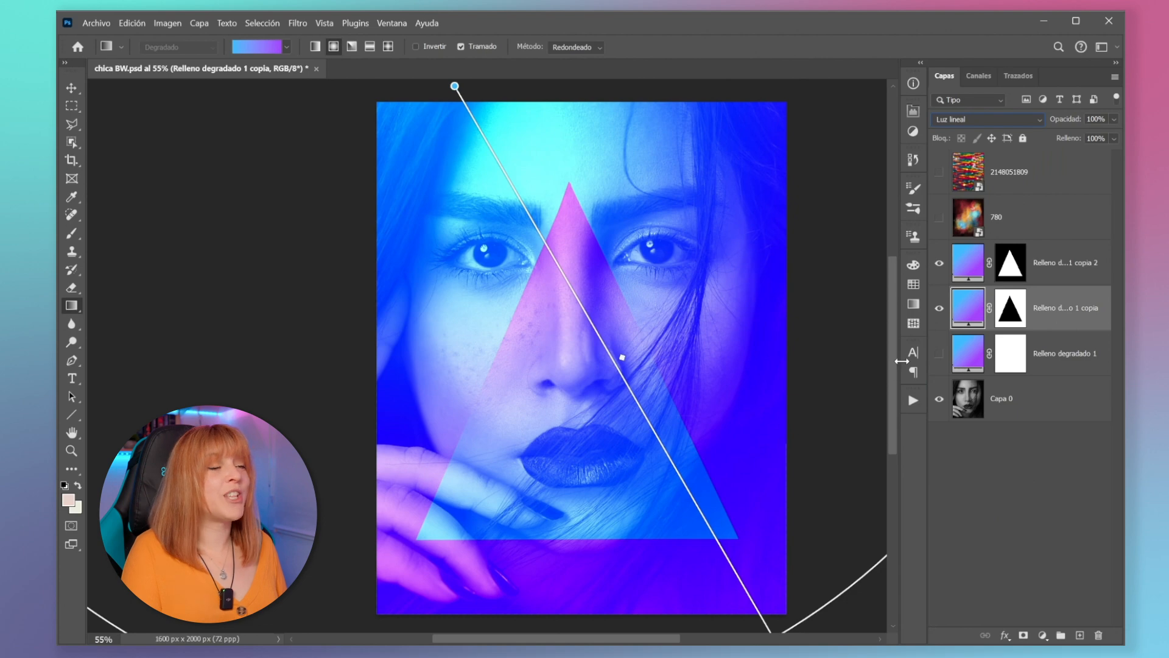
Step: Hide both triangle-masked gradient copies, show the 780 texture layer and set its blend mode to Luz intensa
{"action": "left_click", "coordinate": [940, 309]}
{"action": "left_click", "coordinate": [940, 263]}
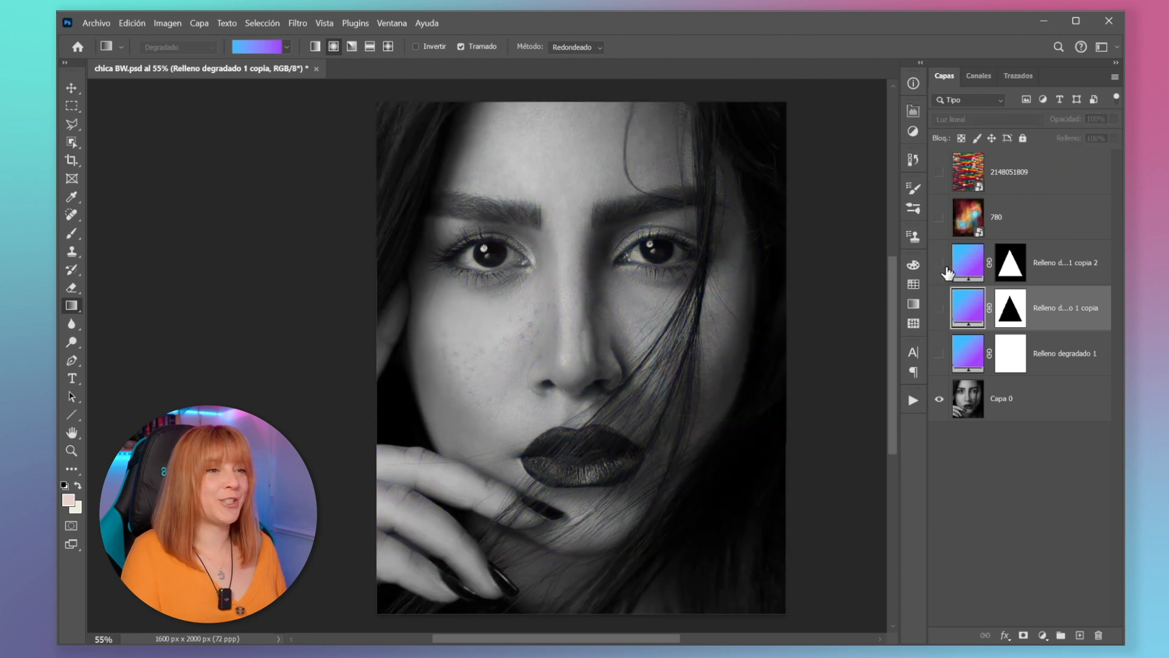
{"action": "left_click", "coordinate": [940, 218]}
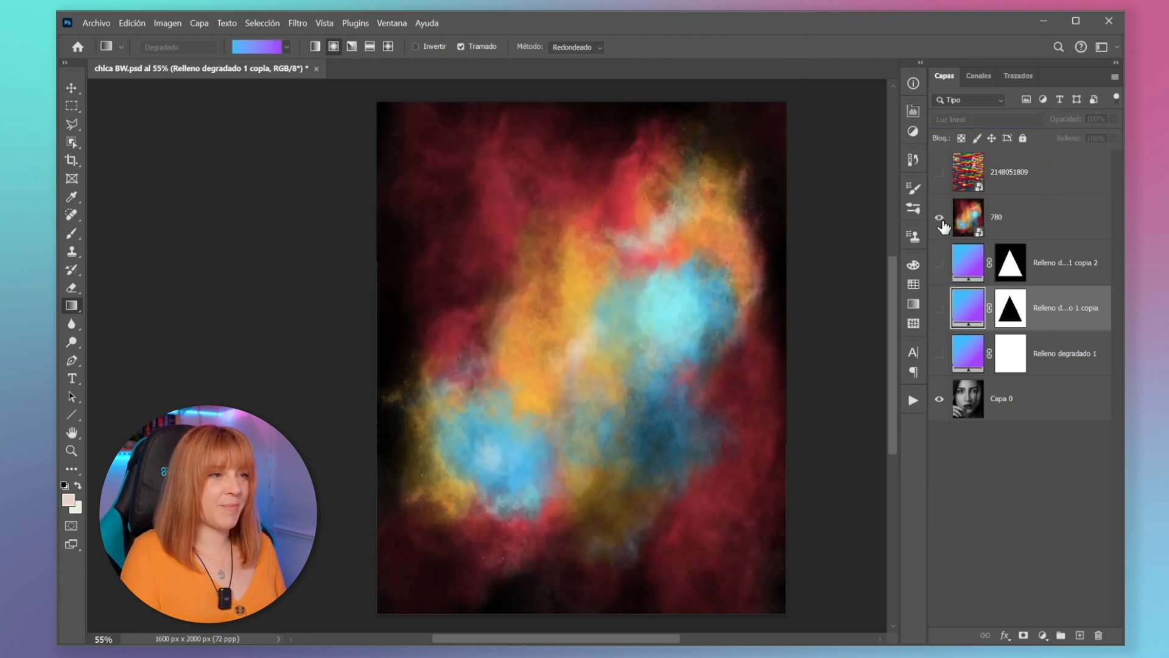
{"action": "left_click", "coordinate": [1011, 218]}
{"action": "left_click", "coordinate": [1011, 120]}
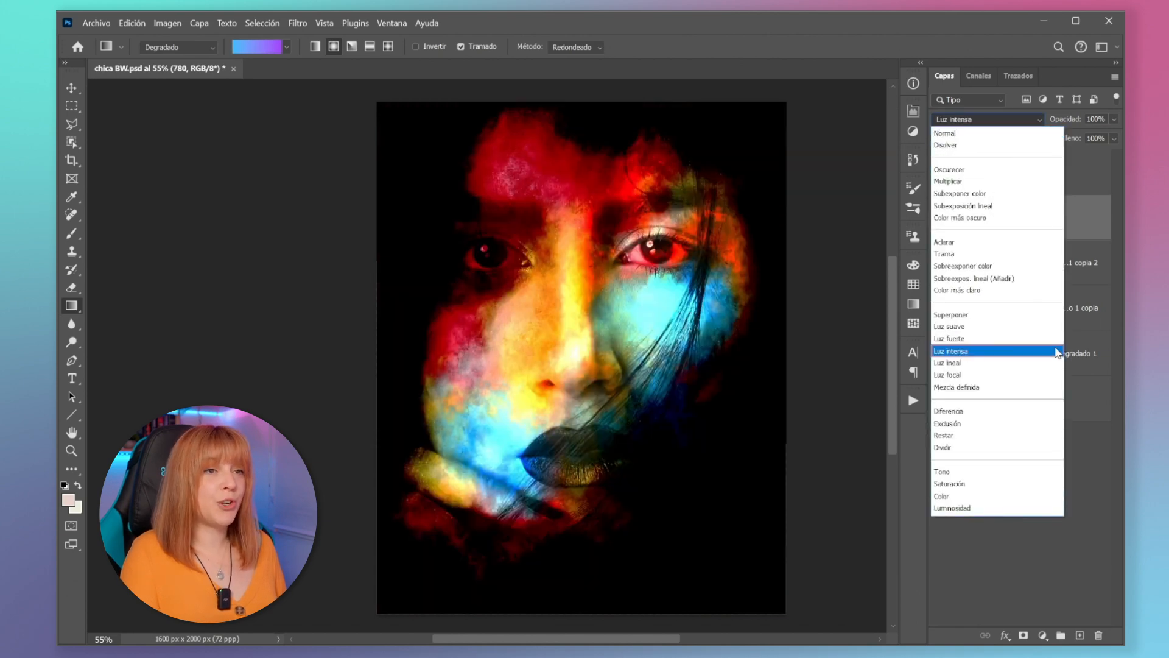
{"action": "left_click", "coordinate": [999, 352]}
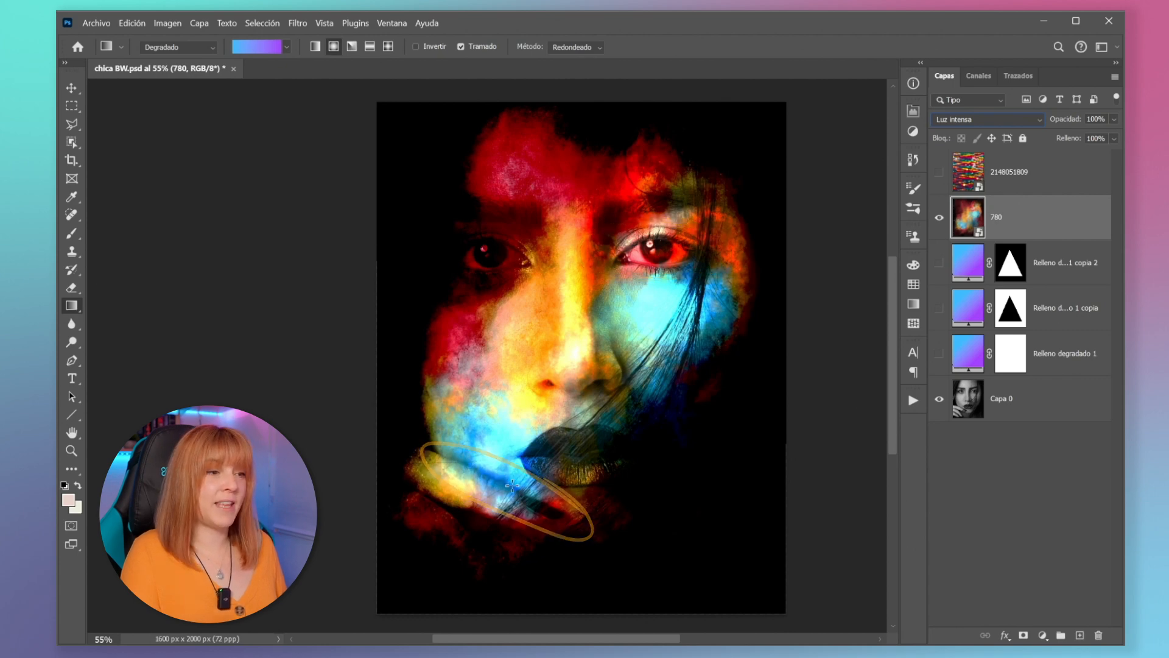
Step: Change the 780 layer to Luz lineal with 31% fill and reopen its blend mode choices
{"action": "left_click", "coordinate": [1039, 121]}
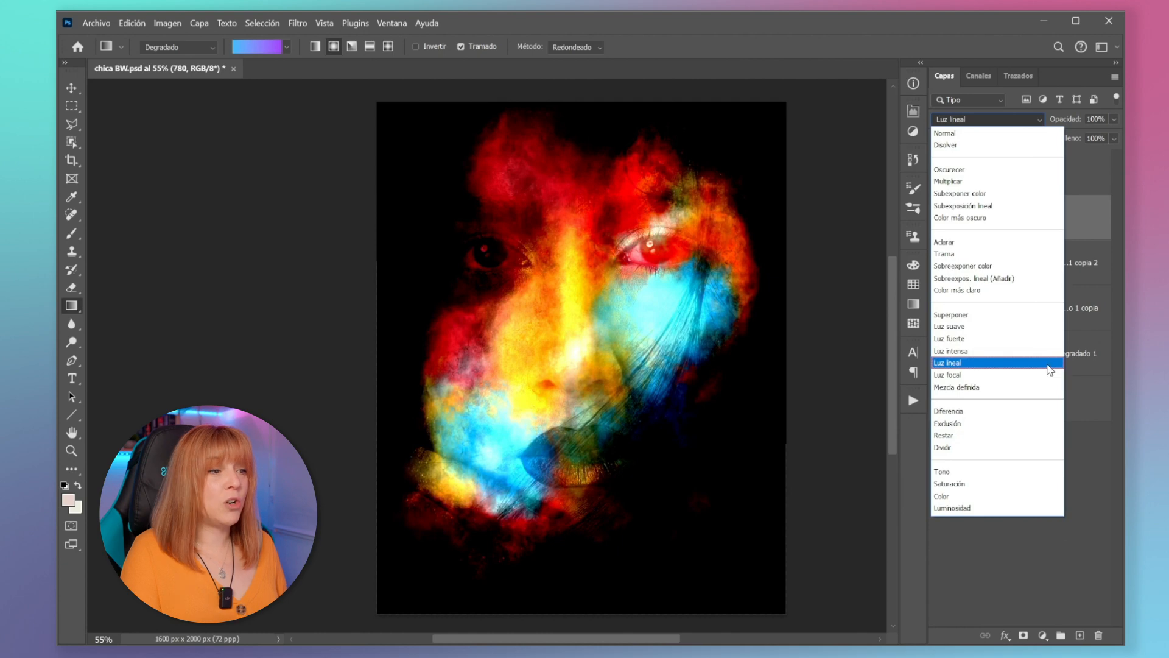
{"action": "left_click", "coordinate": [1049, 364]}
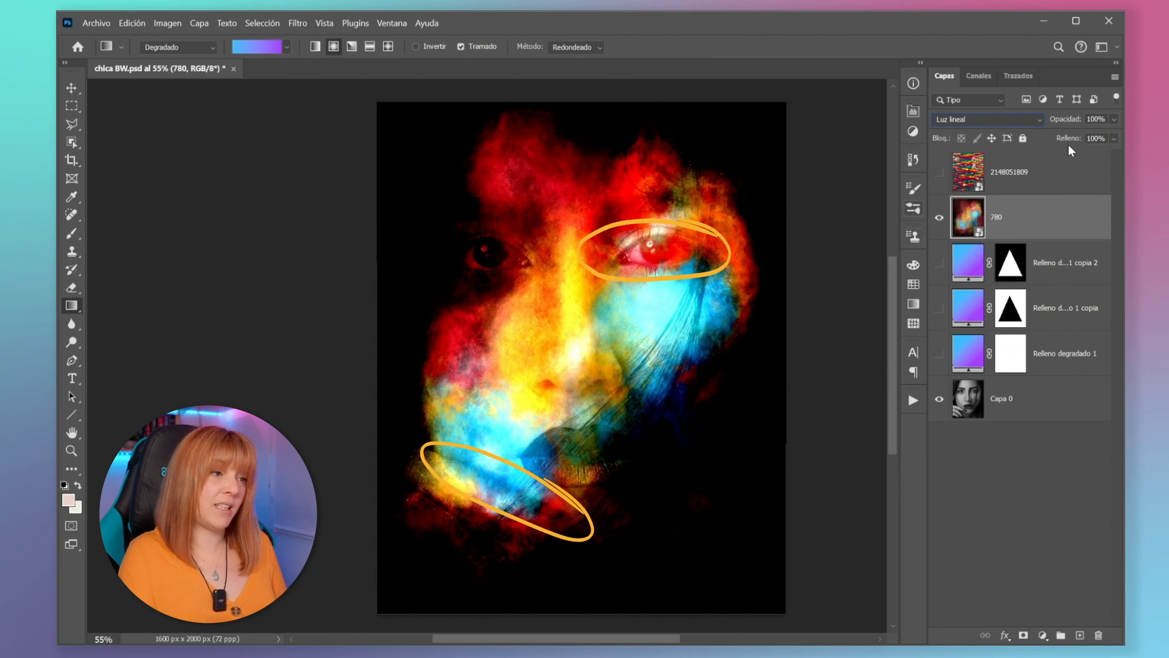
{"action": "mouse_move", "coordinate": [1075, 140]}
{"action": "left_mouse_down"}
{"action": "mouse_move", "coordinate": [1054, 141]}
{"action": "mouse_move", "coordinate": [1077, 141]}
{"action": "left_mouse_up"}
{"action": "left_click", "coordinate": [1014, 119]}
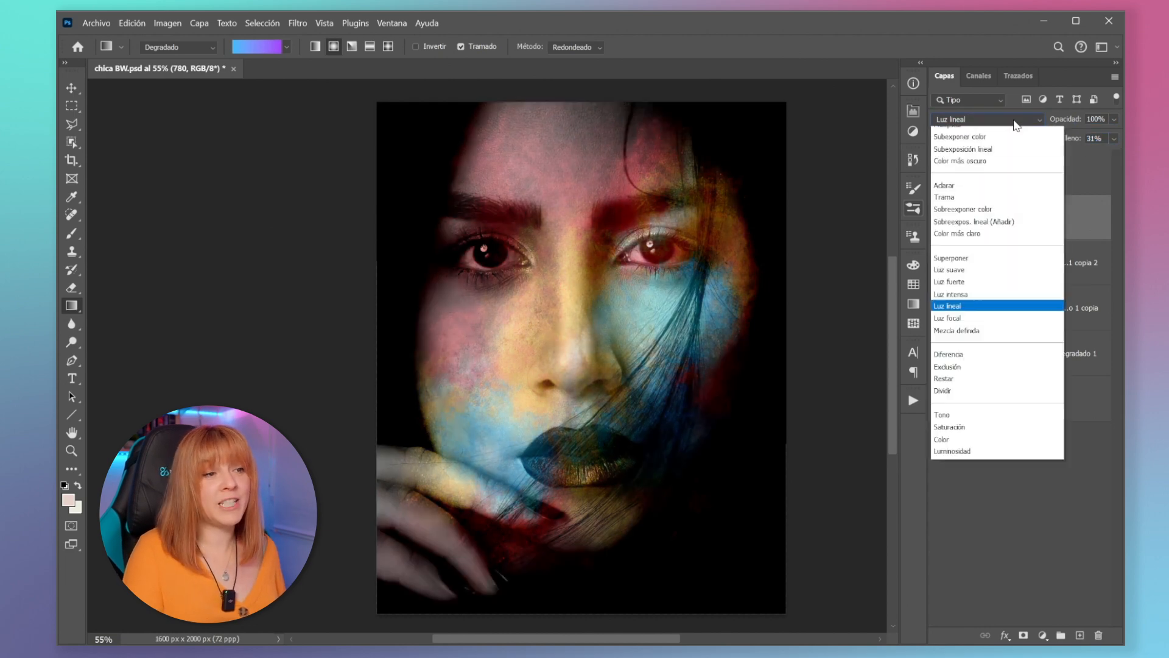
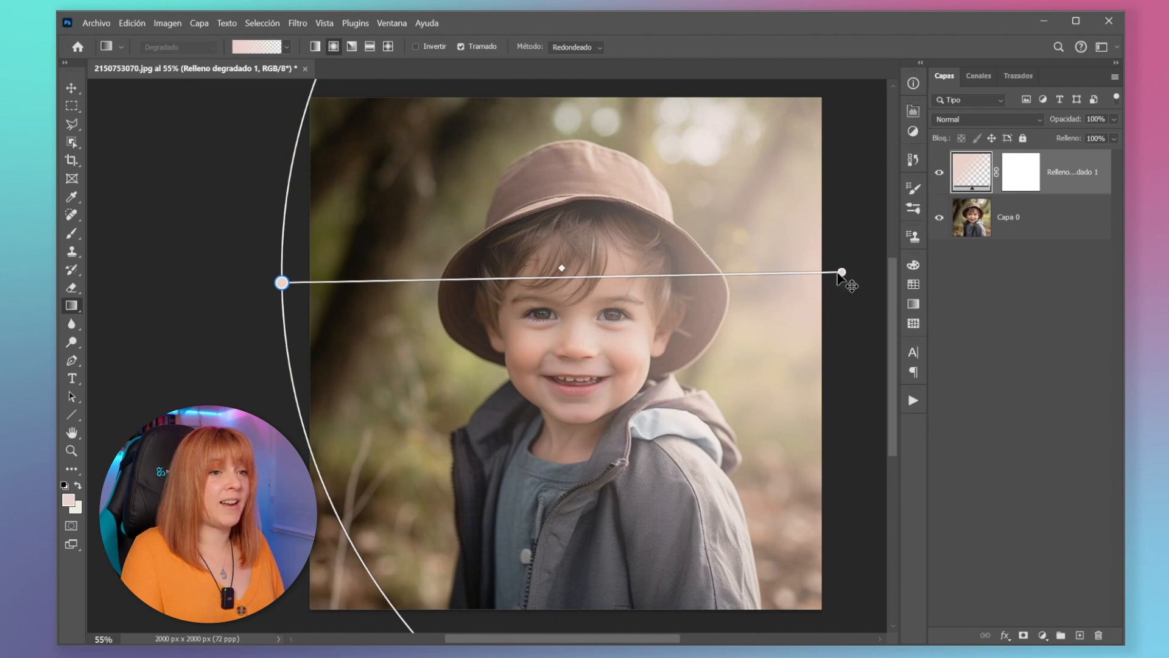
Step: In 2150753070.jpg, move the pale gradient's end onto the boy's face and set its blend mode to Luz suave
{"action": "left_click_drag", "start_coordinate": [843, 275], "coordinate": [614, 298]}
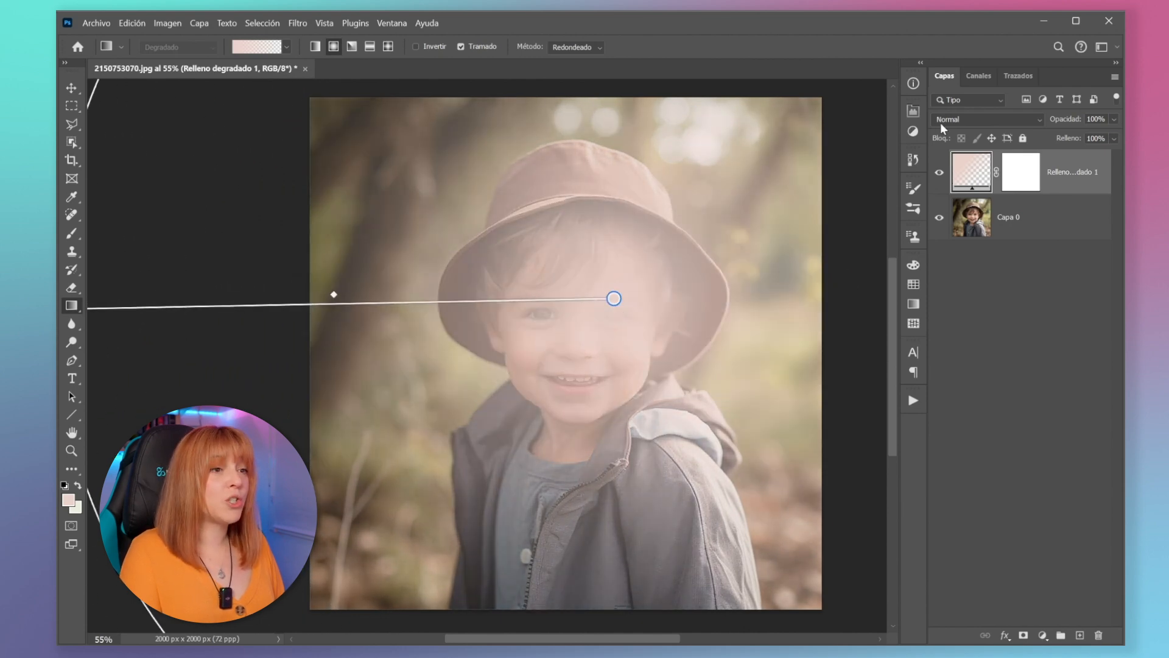
{"action": "left_click", "coordinate": [960, 121]}
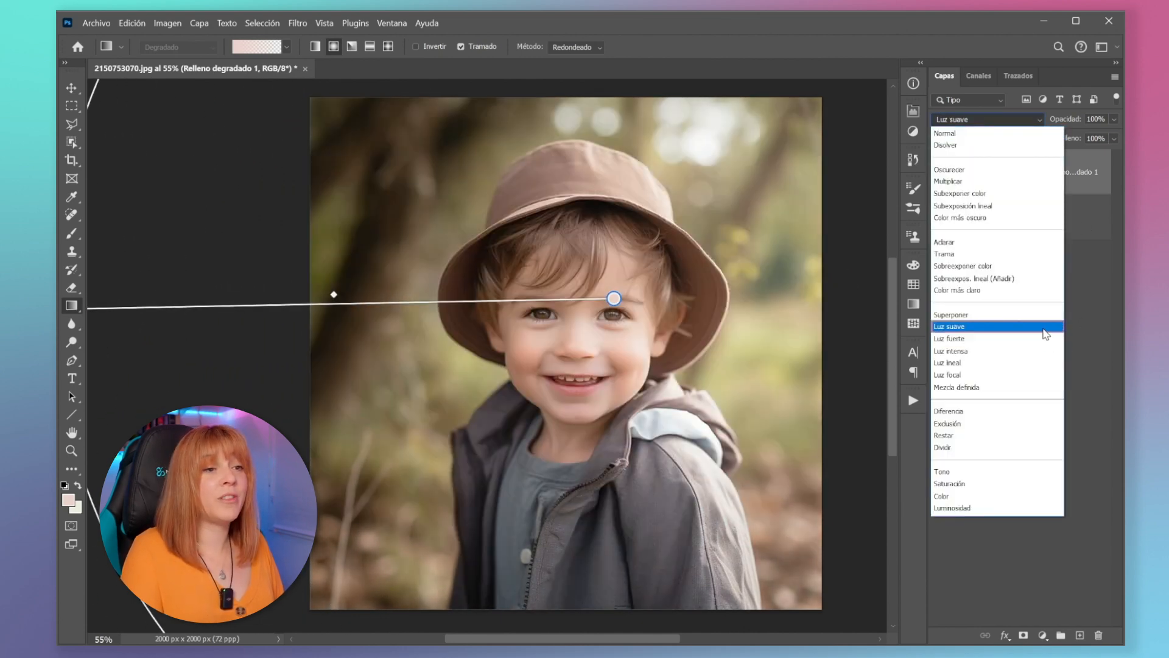
{"action": "left_click", "coordinate": [1038, 327]}
Step: Recolour the gradient's centre stop to a warm orange and move it beside the right brim of the boy's hat
{"action": "left_click_drag", "start_coordinate": [614, 298], "coordinate": [630, 335]}
{"action": "double_click", "coordinate": [631, 335]}
{"action": "left_click_drag", "start_coordinate": [921, 427], "coordinate": [920, 439]}
{"action": "left_click", "coordinate": [808, 302]}
{"action": "left_click", "coordinate": [1053, 274]}
{"action": "left_click_drag", "start_coordinate": [615, 336], "coordinate": [743, 246]}
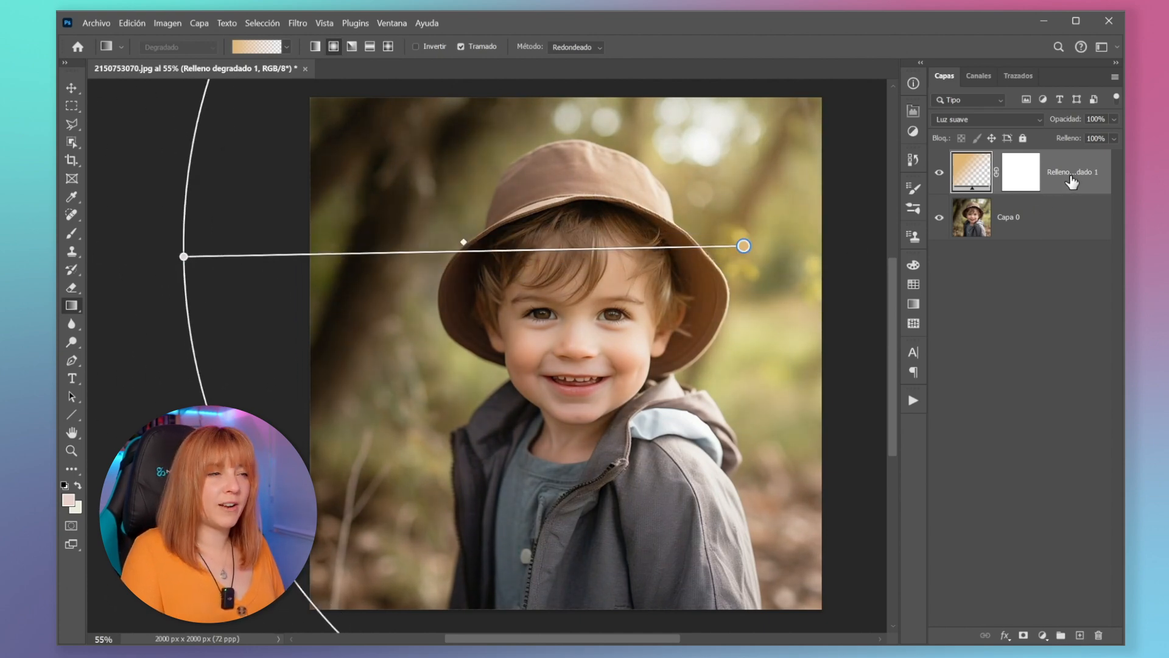
Step: Replace the gradient fill layer with the first Básicos preset, drawn radially from just past the photo's right edge to its left
{"action": "key", "text": "Delete"}
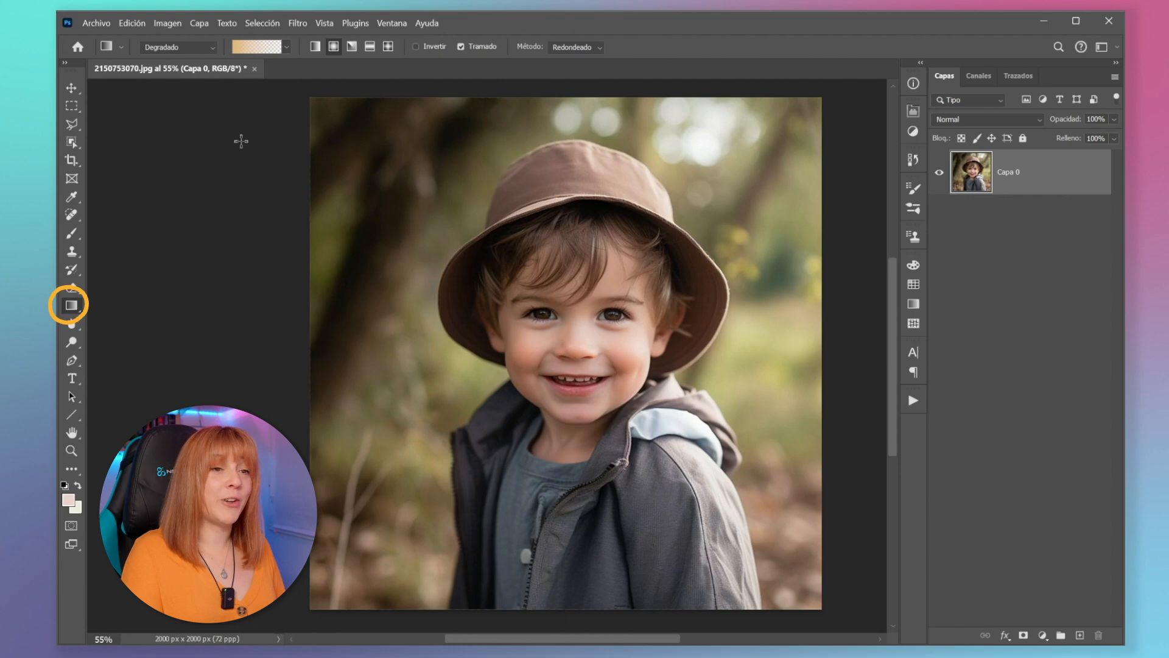
{"action": "left_click", "coordinate": [287, 48]}
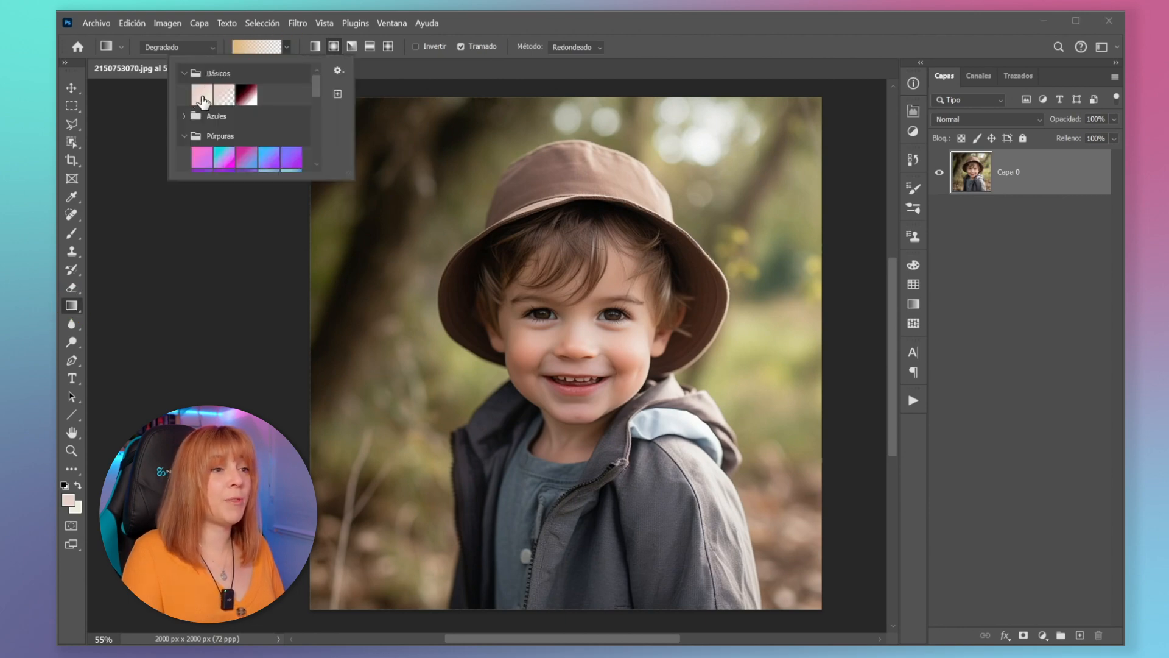
{"action": "left_click", "coordinate": [203, 97]}
{"action": "left_click_drag", "start_coordinate": [840, 348], "coordinate": [275, 346]}
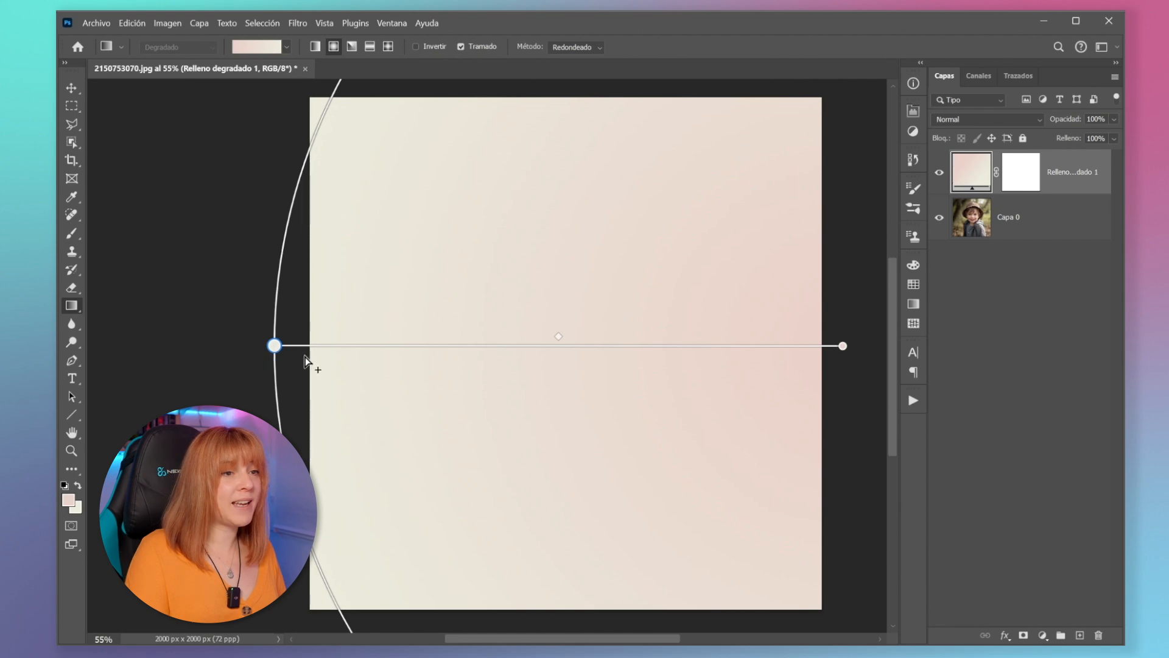
Step: Set the gradient's outer colour stop to neutral grey with RGB 128, 128, 128
{"action": "double_click", "coordinate": [275, 345]}
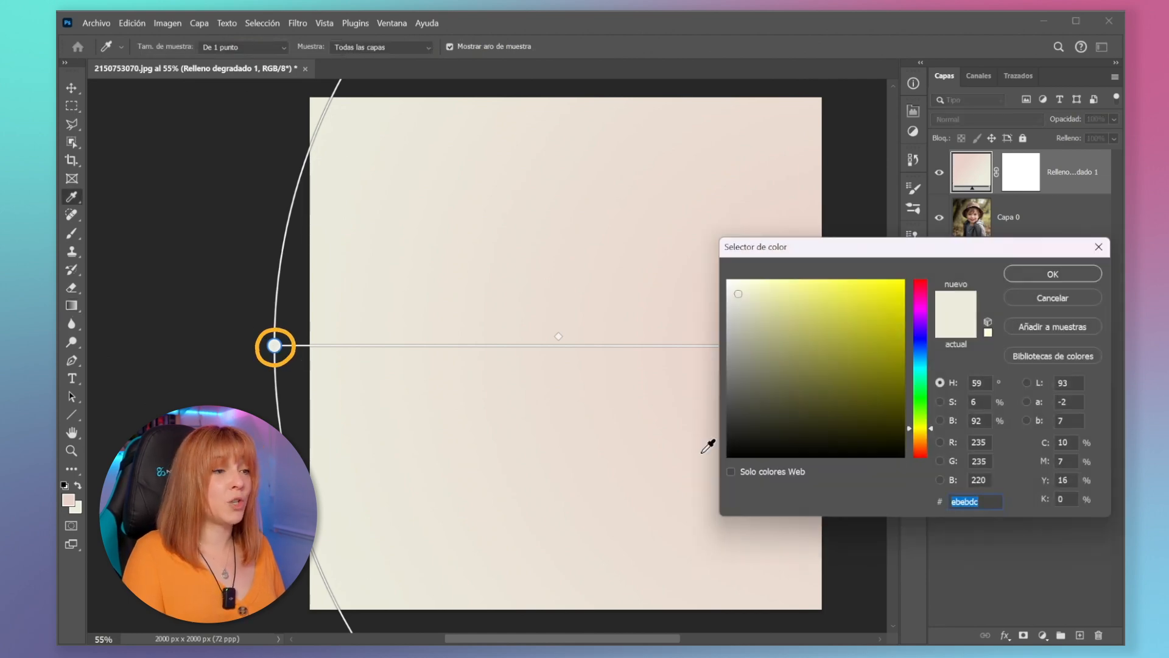
{"action": "type", "text": "777777"}
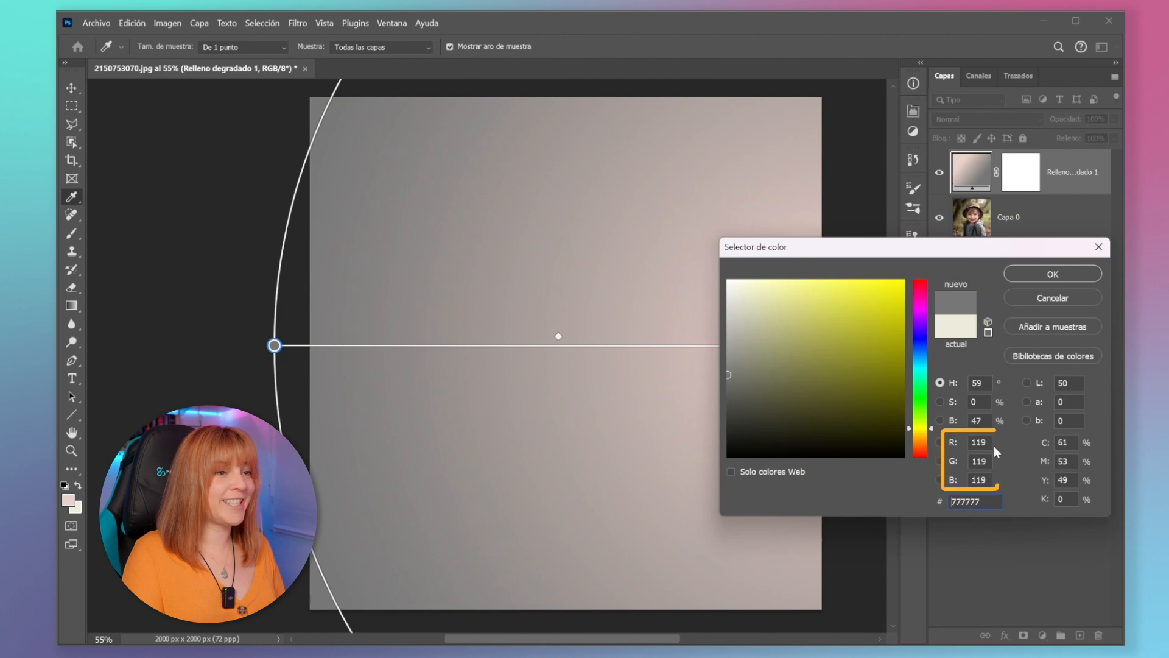
{"action": "type", "text": "128"}
{"action": "key", "text": "Tab"}
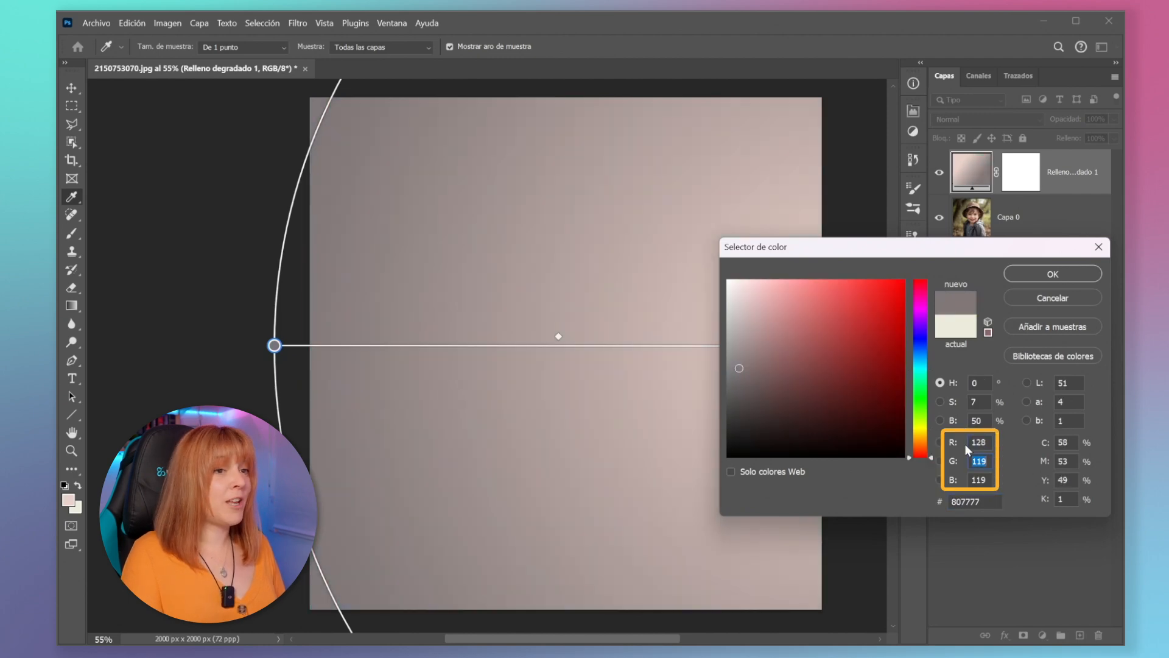
{"action": "type", "text": "128"}
{"action": "key", "text": "Tab"}
{"action": "type", "text": "128"}
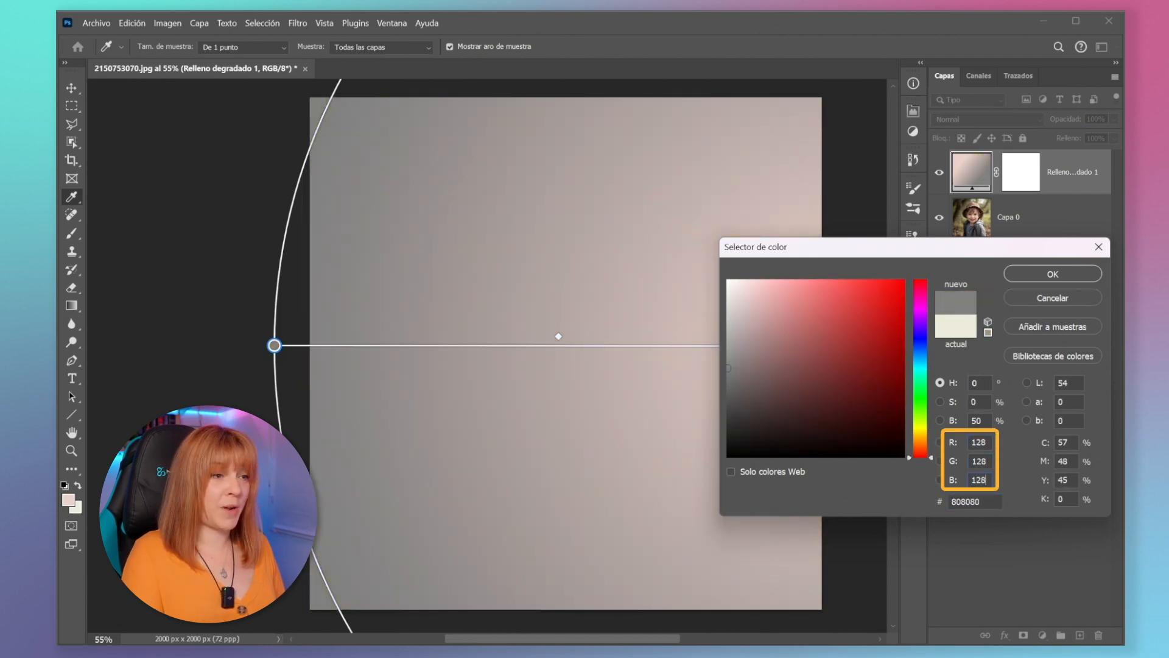
{"action": "left_click", "coordinate": [1050, 279]}
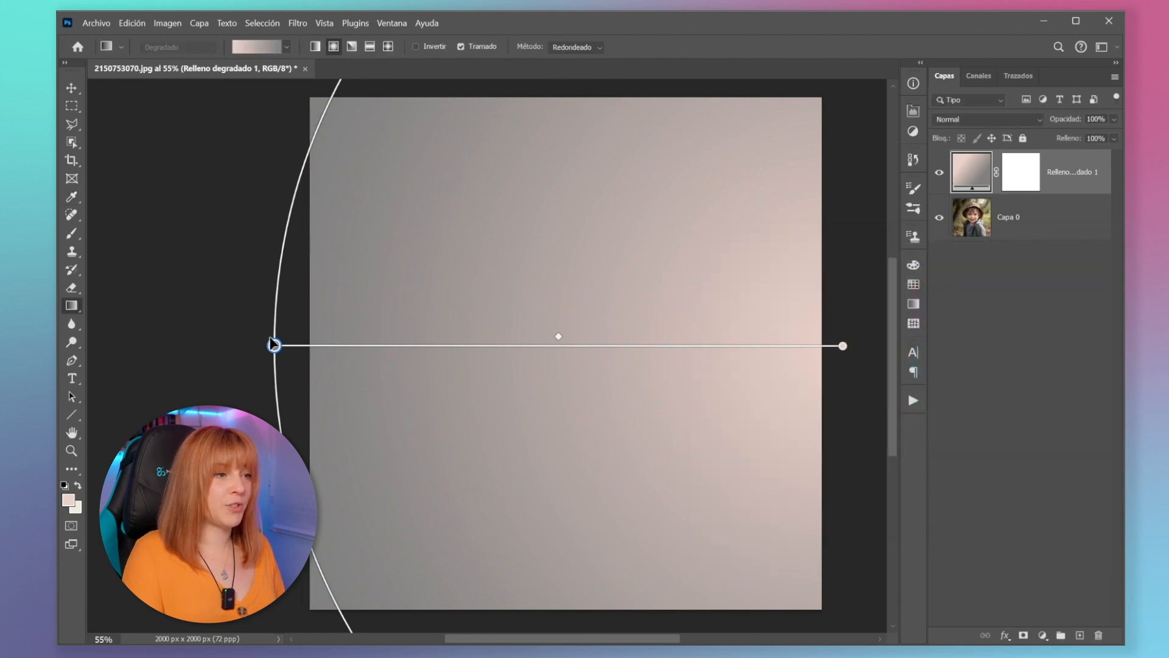
Step: Set the gradient layer's blend mode to Luz focal and extend its grey outer stop slightly farther from the photo
{"action": "left_click", "coordinate": [1037, 120]}
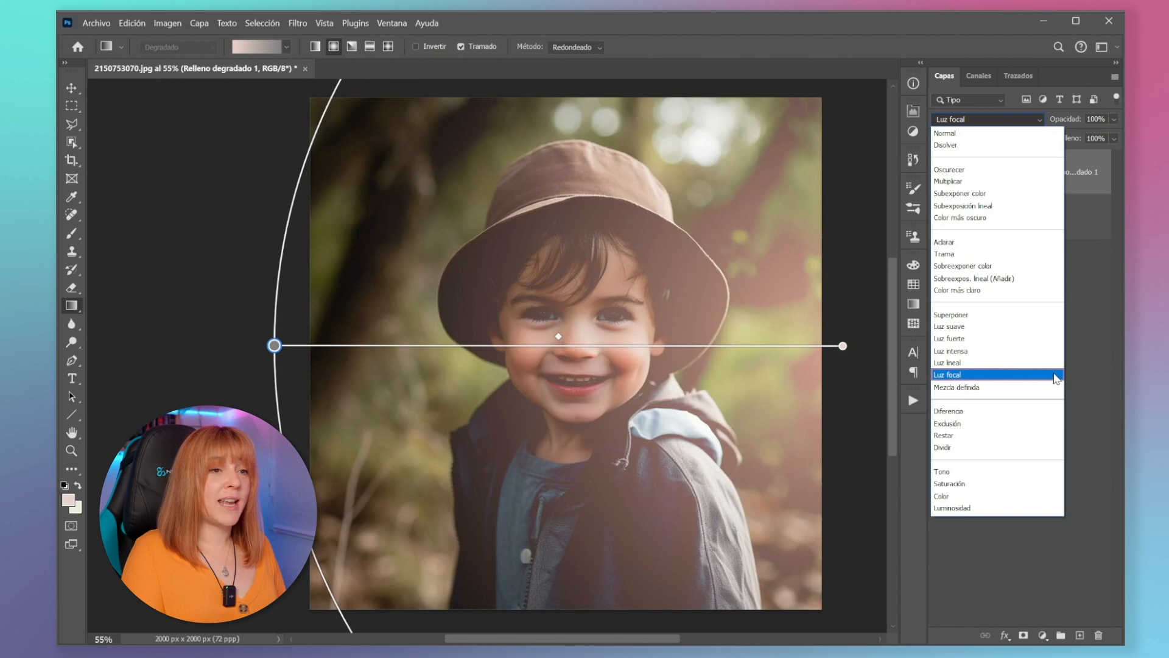
{"action": "left_click", "coordinate": [1056, 375]}
{"action": "left_click_drag", "start_coordinate": [274, 346], "coordinate": [238, 347]}
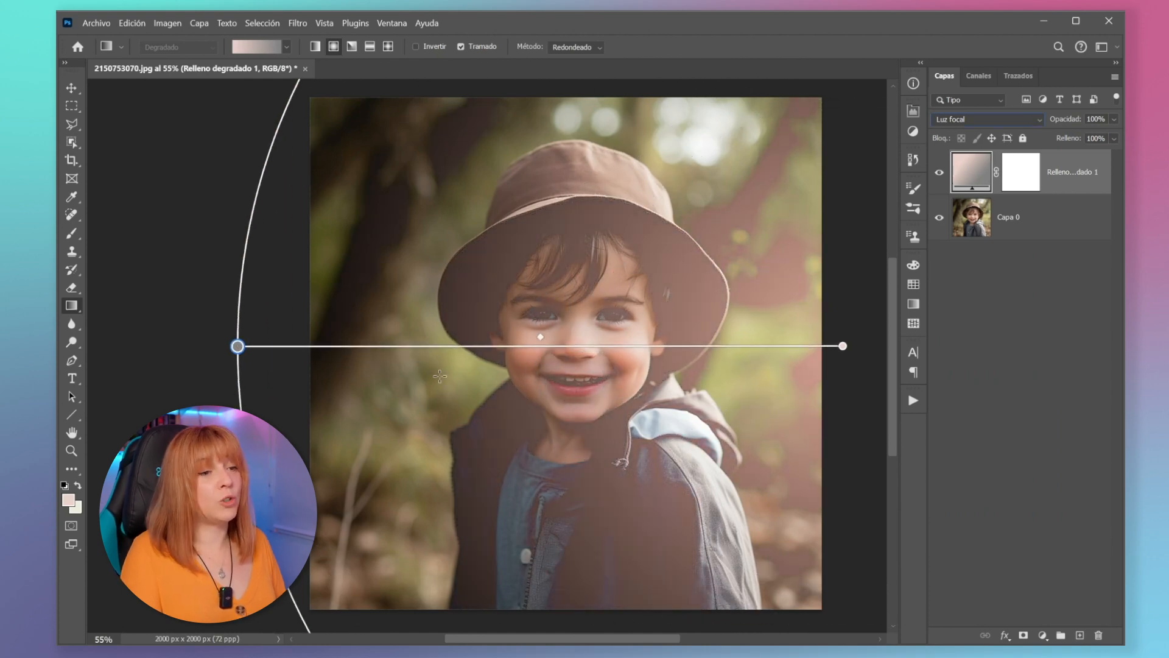
Step: Try yellow e1b632 and light blue 569ef7 as the colour of the radial gradient's inner stop beside the photo's right edge
{"action": "double_click", "coordinate": [843, 347]}
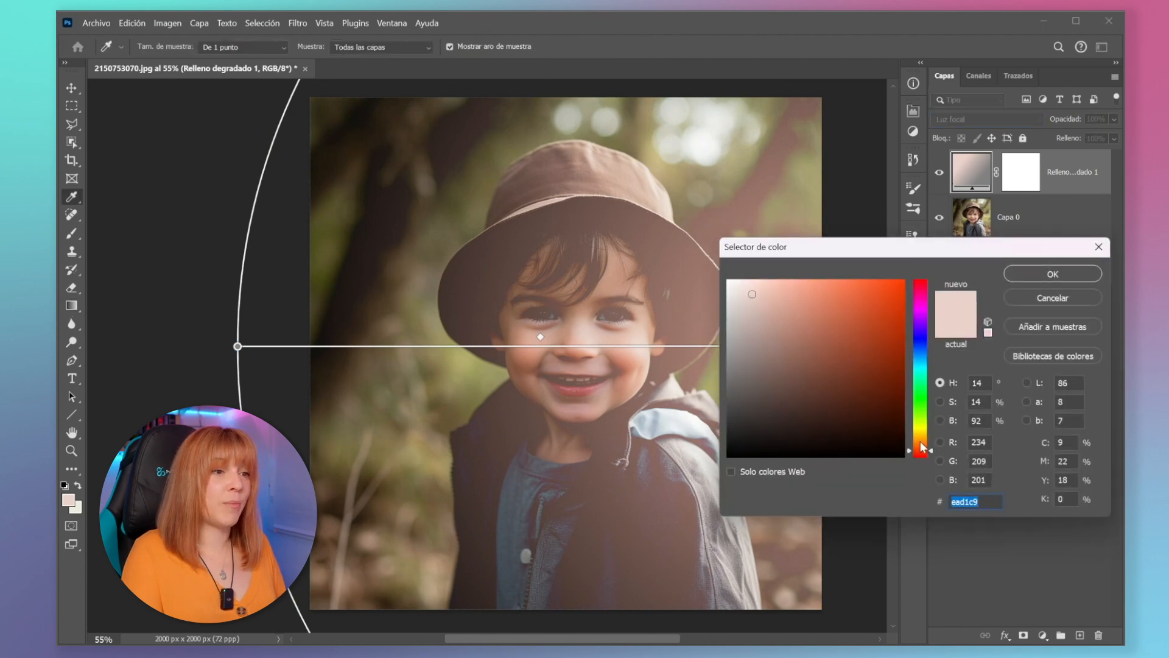
{"action": "left_click_drag", "start_coordinate": [923, 447], "coordinate": [923, 436]}
{"action": "left_click_drag", "start_coordinate": [827, 307], "coordinate": [865, 299]}
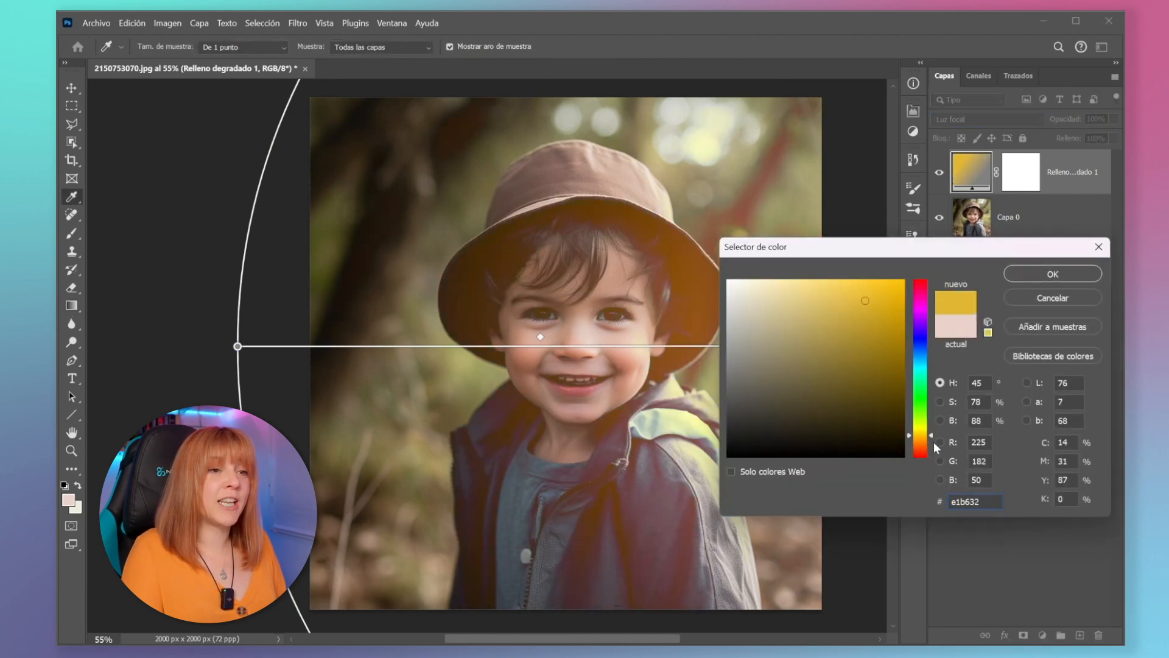
{"action": "left_click_drag", "start_coordinate": [924, 435], "coordinate": [924, 351]}
{"action": "left_click", "coordinate": [843, 285]}
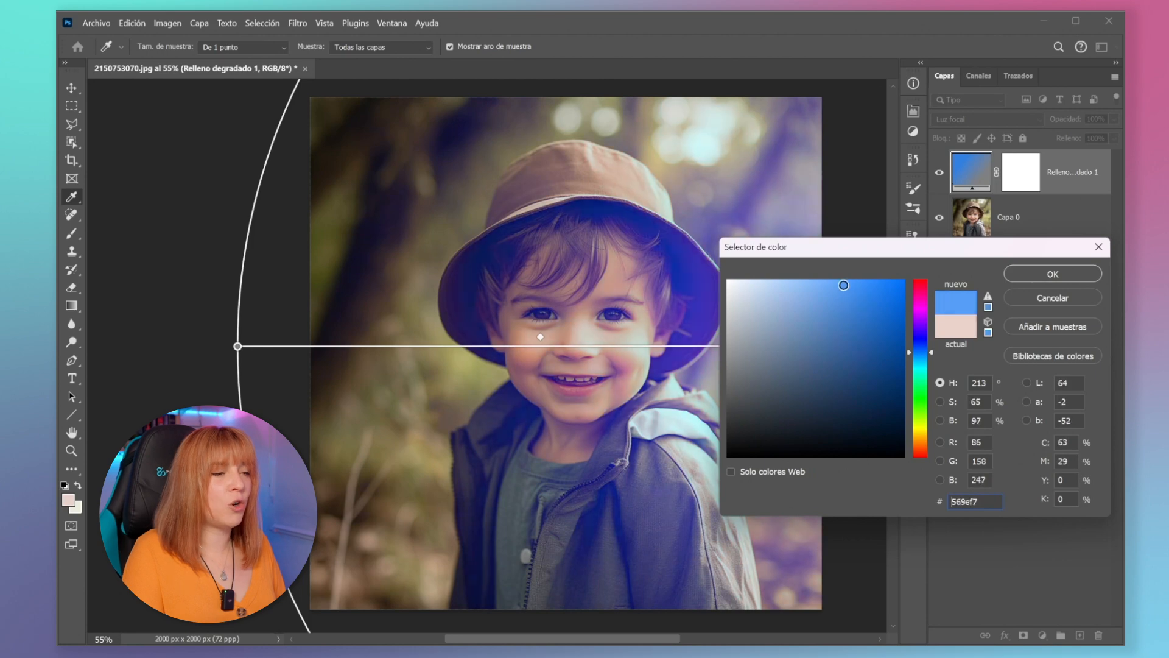
Step: Set the radial gradient's inner colour stop to a muted golden brown, hex 97782d
{"action": "left_click_drag", "start_coordinate": [844, 285], "coordinate": [922, 445]}
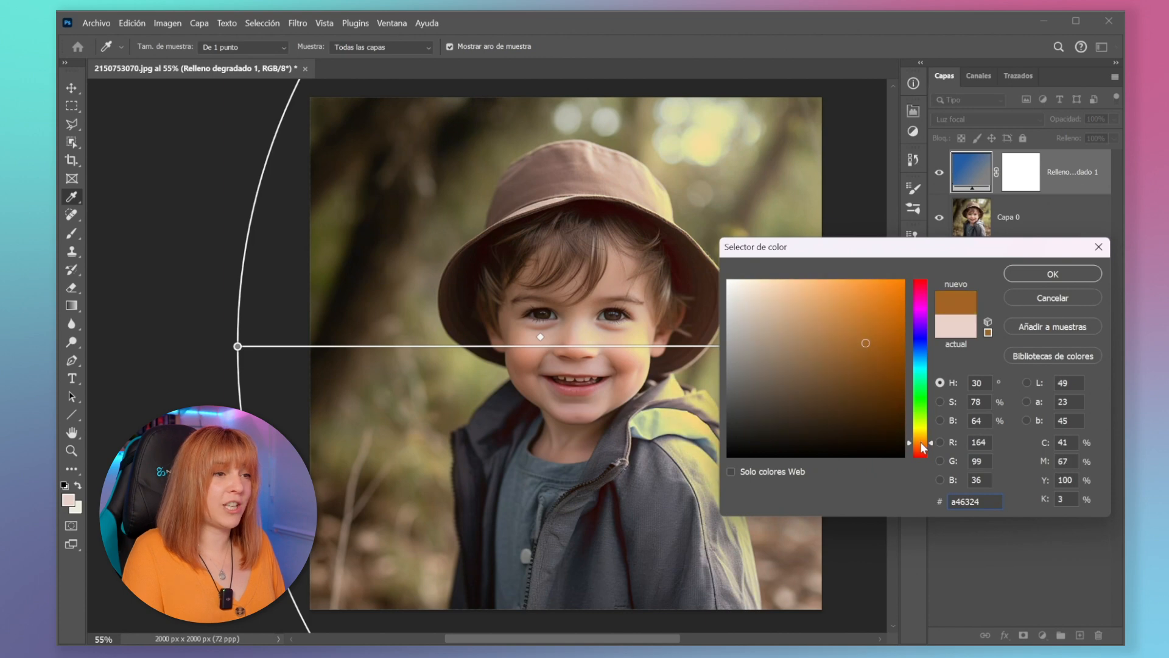
{"action": "mouse_move", "coordinate": [864, 348]}
{"action": "left_mouse_down"}
{"action": "mouse_move", "coordinate": [856, 363]}
{"action": "mouse_move", "coordinate": [731, 381]}
{"action": "mouse_move", "coordinate": [848, 375]}
{"action": "mouse_move", "coordinate": [851, 352]}
{"action": "left_mouse_up"}
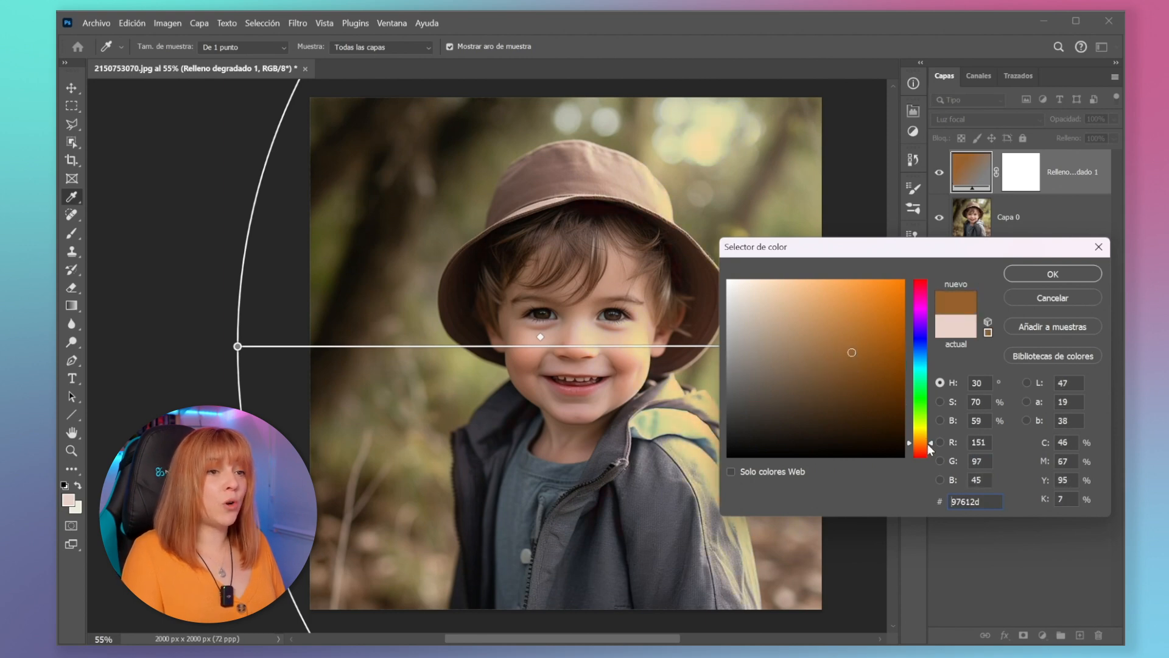
{"action": "mouse_move", "coordinate": [927, 444]}
{"action": "left_mouse_down"}
{"action": "mouse_move", "coordinate": [931, 417]}
{"action": "mouse_move", "coordinate": [930, 436]}
{"action": "left_mouse_up"}
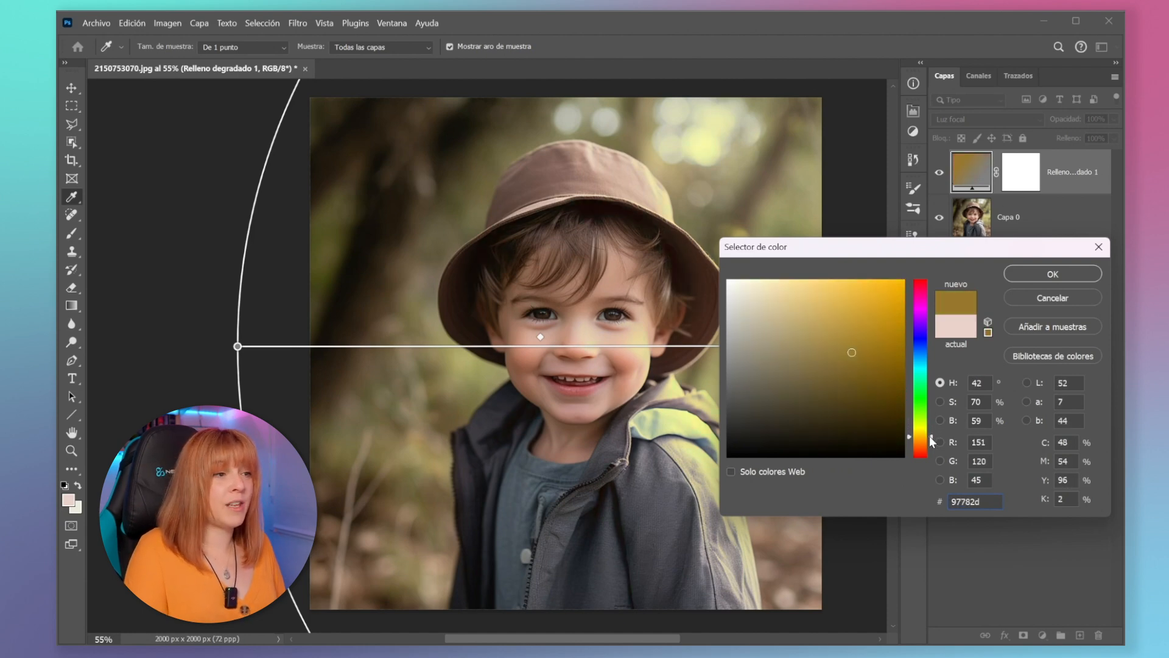
{"action": "left_click", "coordinate": [1057, 276]}
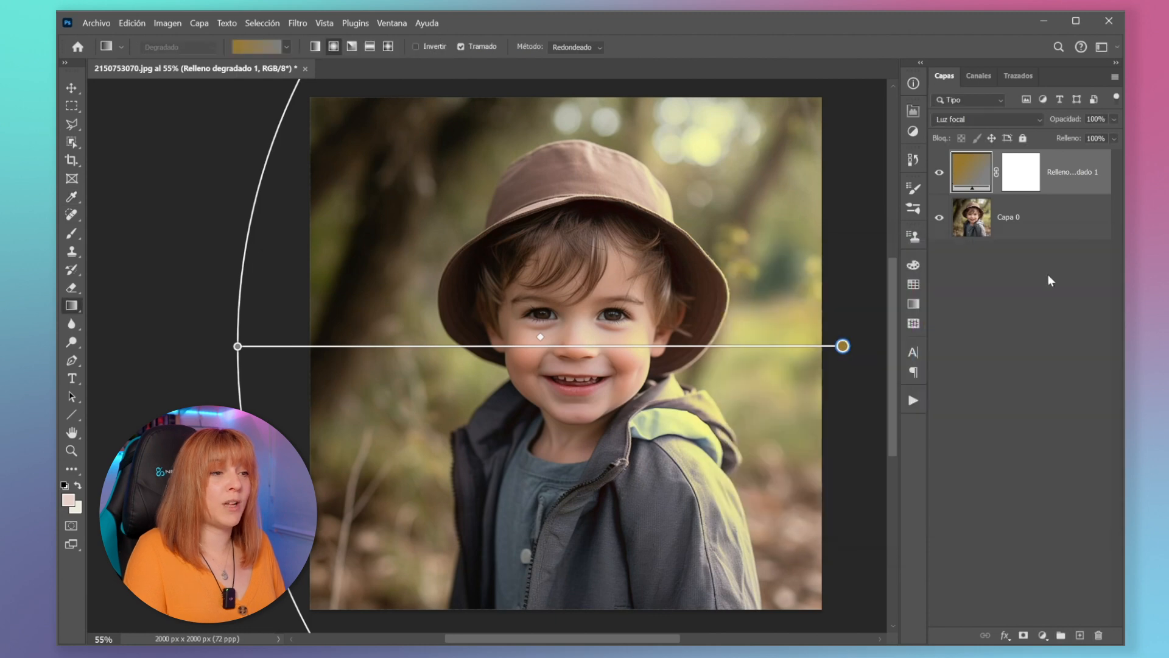
{"action": "left_click", "coordinate": [1057, 275]}
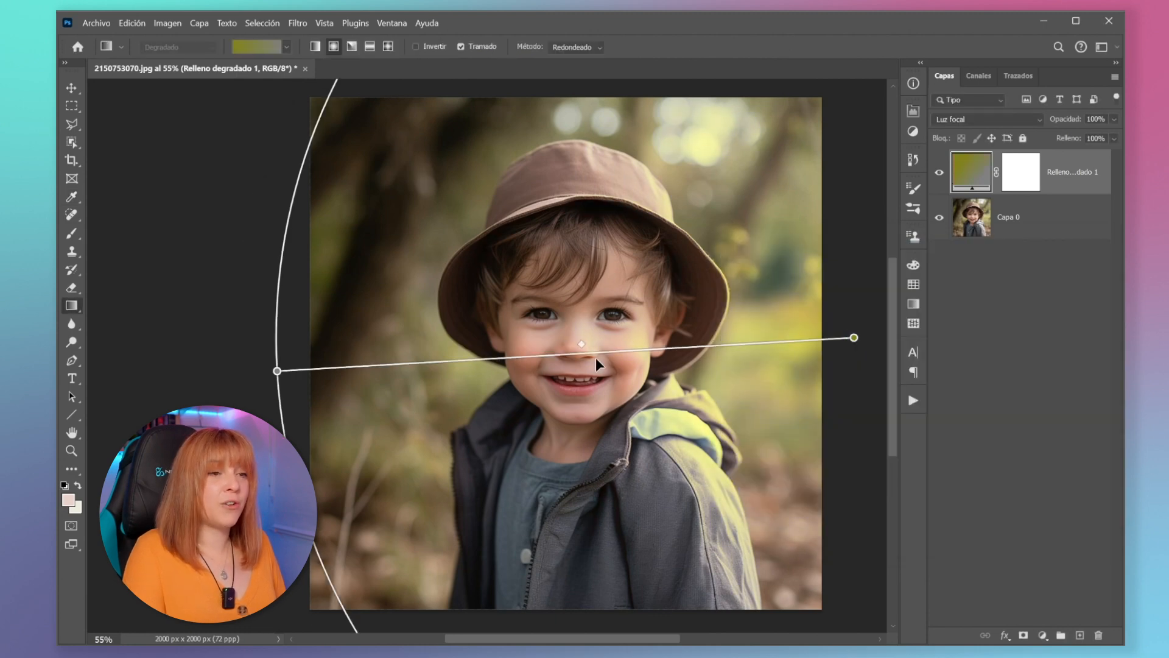
Step: Compare the boy's portrait with and without the Luz focal gradient layer by toggling its visibility several times
{"action": "left_click", "coordinate": [946, 173]}
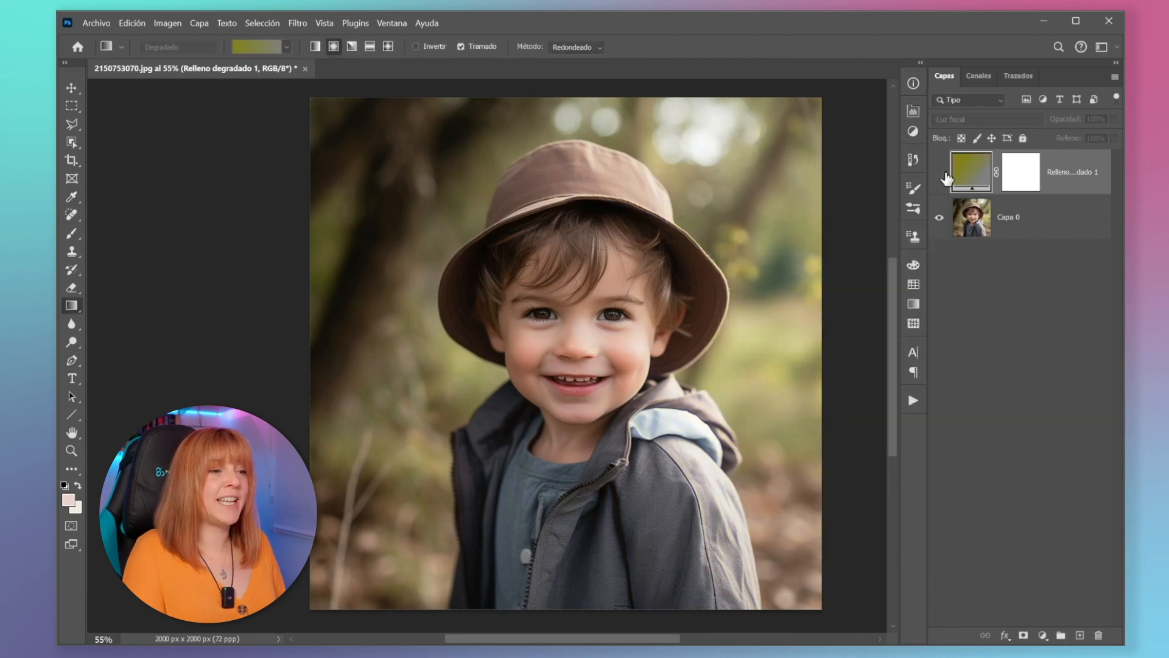
{"action": "key", "text": "v"}
{"action": "left_click", "coordinate": [946, 173]}
{"action": "left_click", "coordinate": [945, 173]}
{"action": "left_click", "coordinate": [945, 173]}
{"action": "left_click", "coordinate": [945, 173]}
{"action": "left_click", "coordinate": [946, 173]}
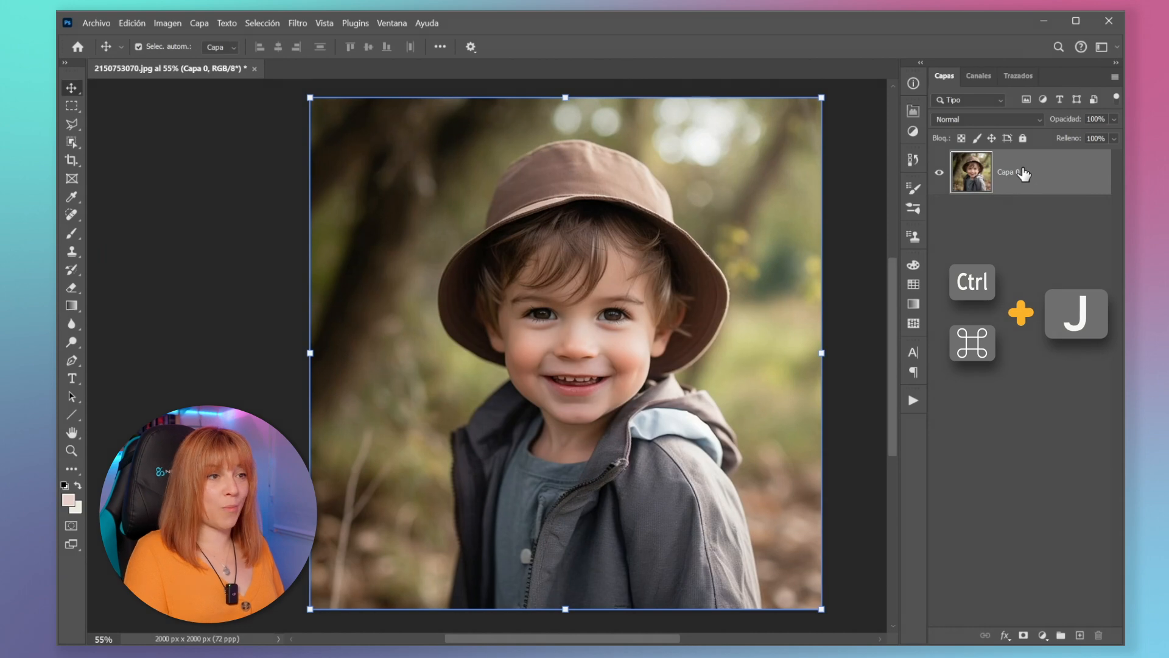
Step: Duplicate the boy's photo layer and set the copy's blend mode to Mezcla definida
{"action": "key", "text": "ctrl+j"}
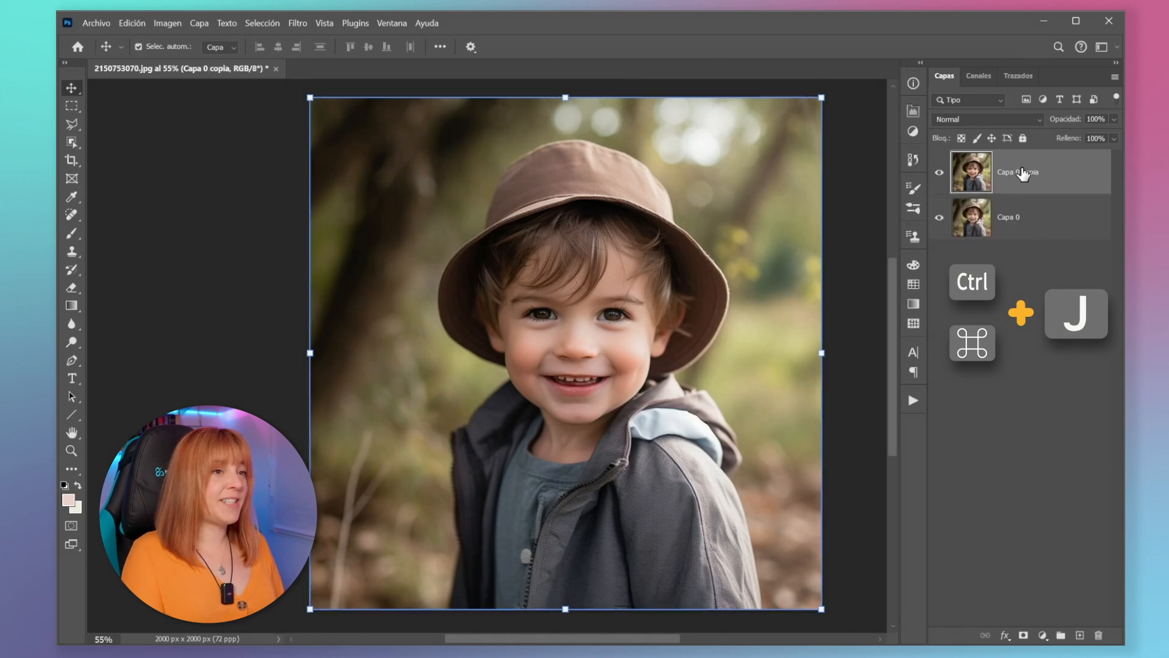
{"action": "left_click", "coordinate": [1040, 122]}
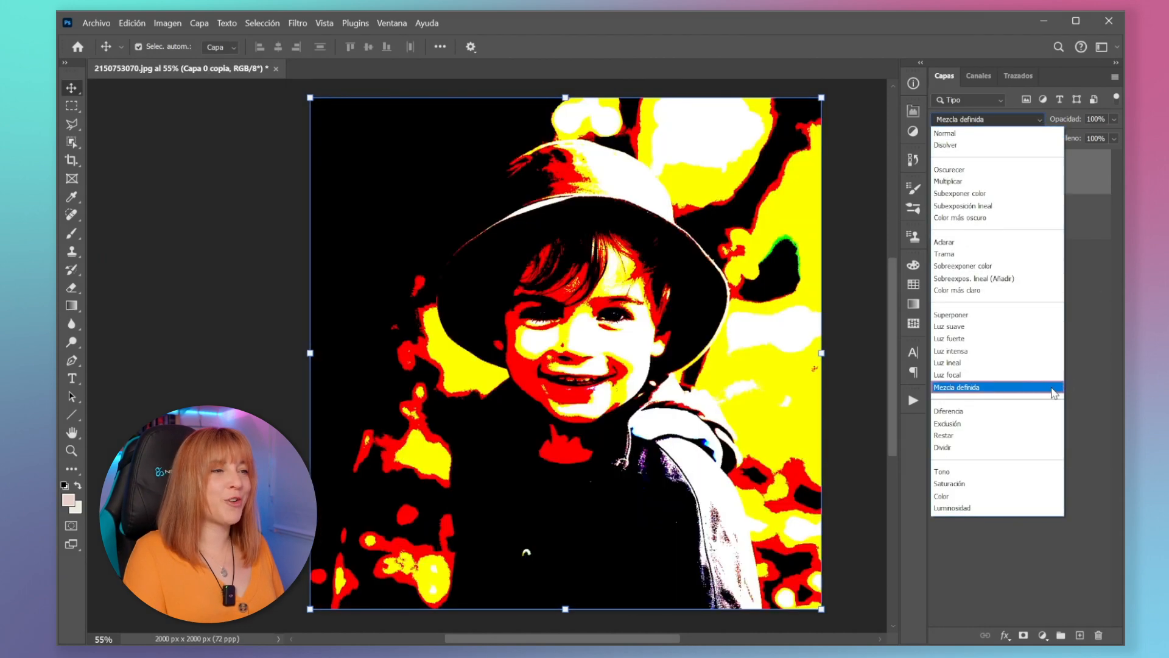
{"action": "left_click", "coordinate": [1054, 390]}
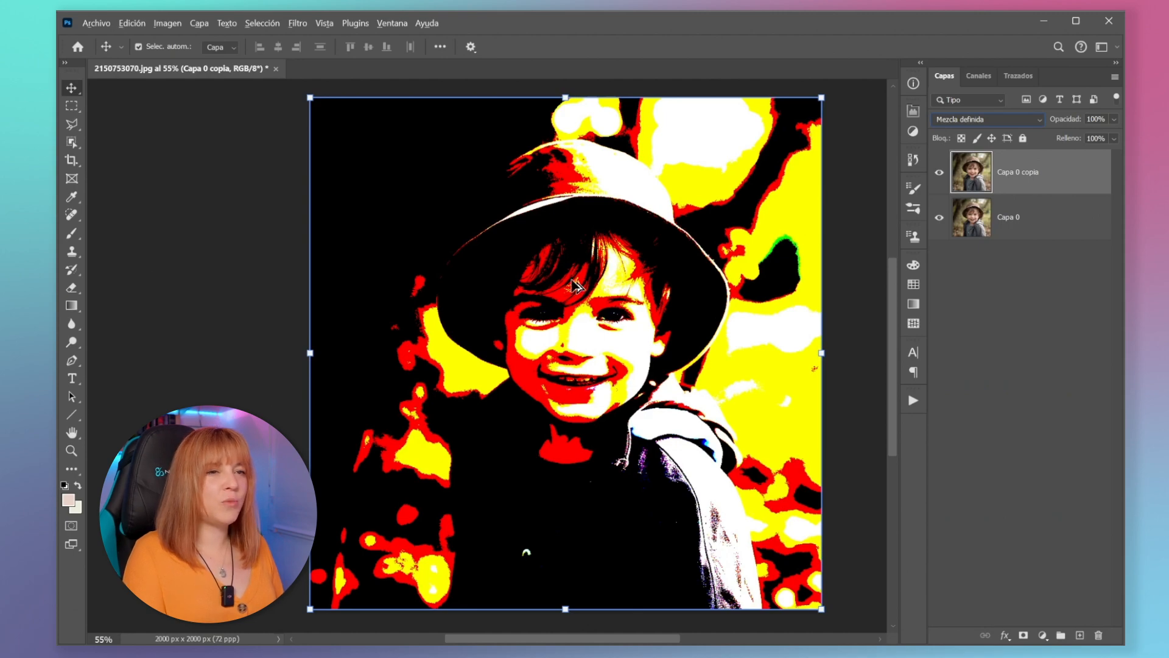
Step: Examine the blended colours and pixel edges around the boy's hair and eye up close, and check the whole portrait
{"action": "scroll", "coordinate": [610, 274], "scroll_direction": "up", "scroll_amount": 10}
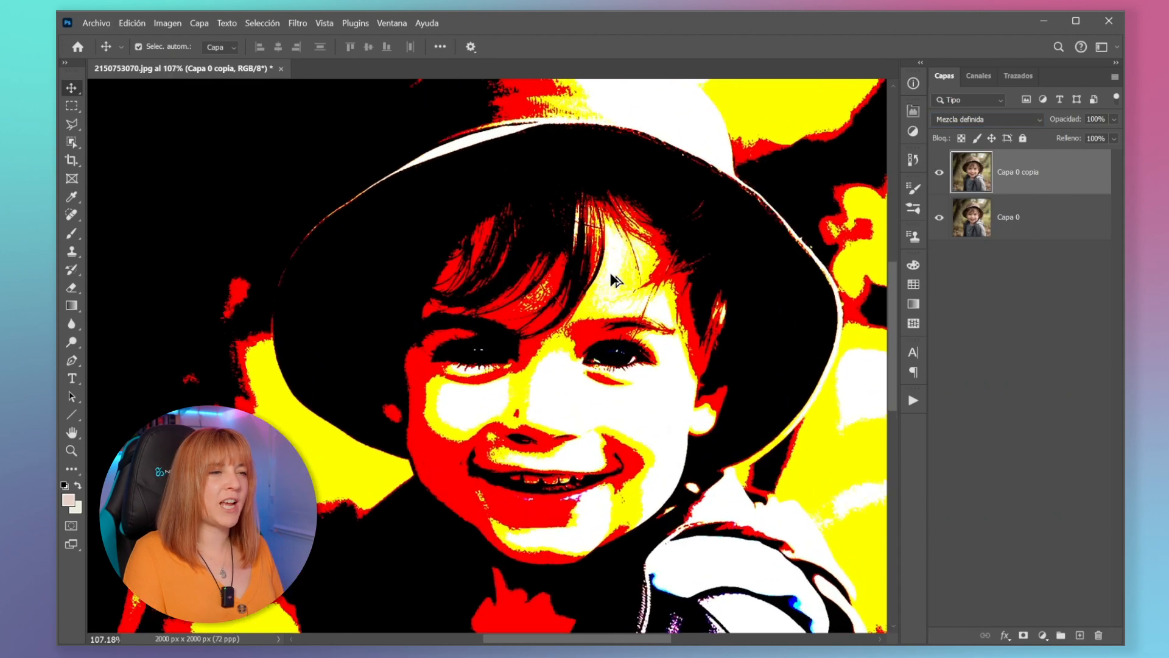
{"action": "scroll", "coordinate": [614, 279], "scroll_direction": "up", "scroll_amount": 3}
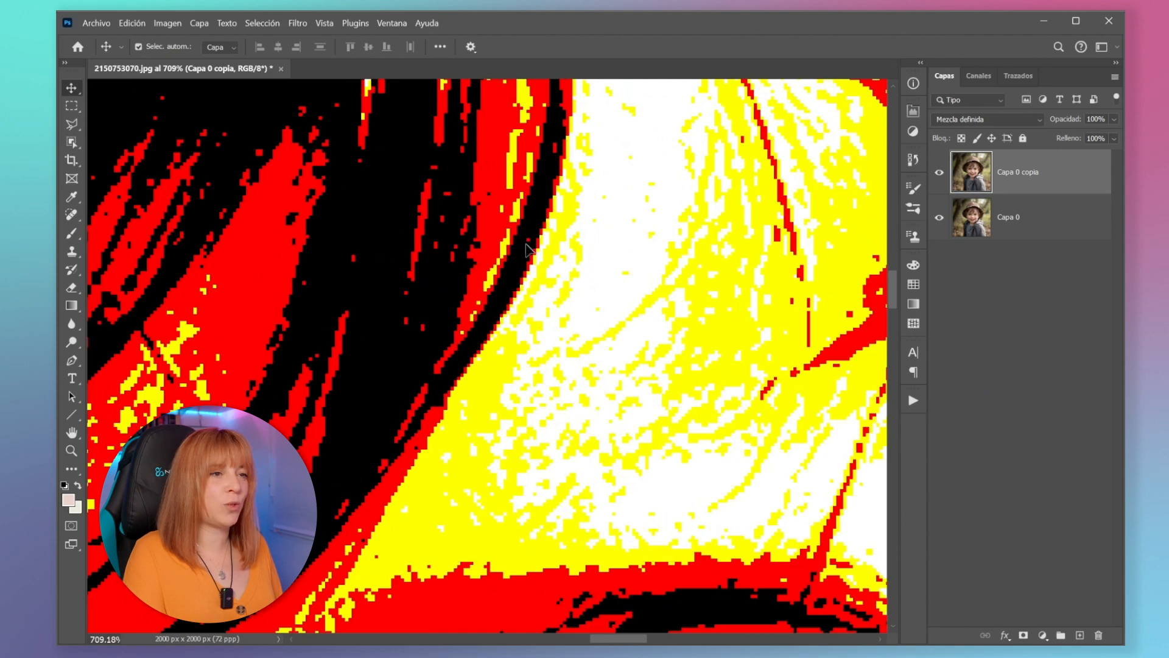
{"action": "scroll", "coordinate": [525, 390], "scroll_direction": "down", "scroll_amount": 10}
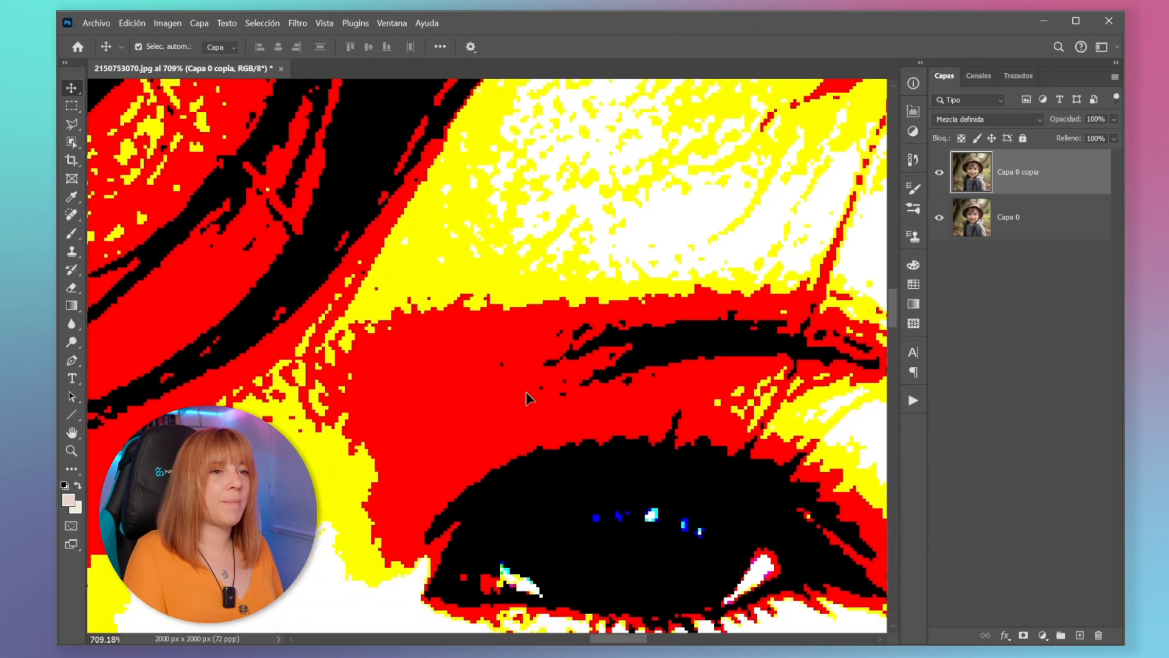
{"action": "scroll", "coordinate": [495, 466], "scroll_direction": "down", "scroll_amount": 10}
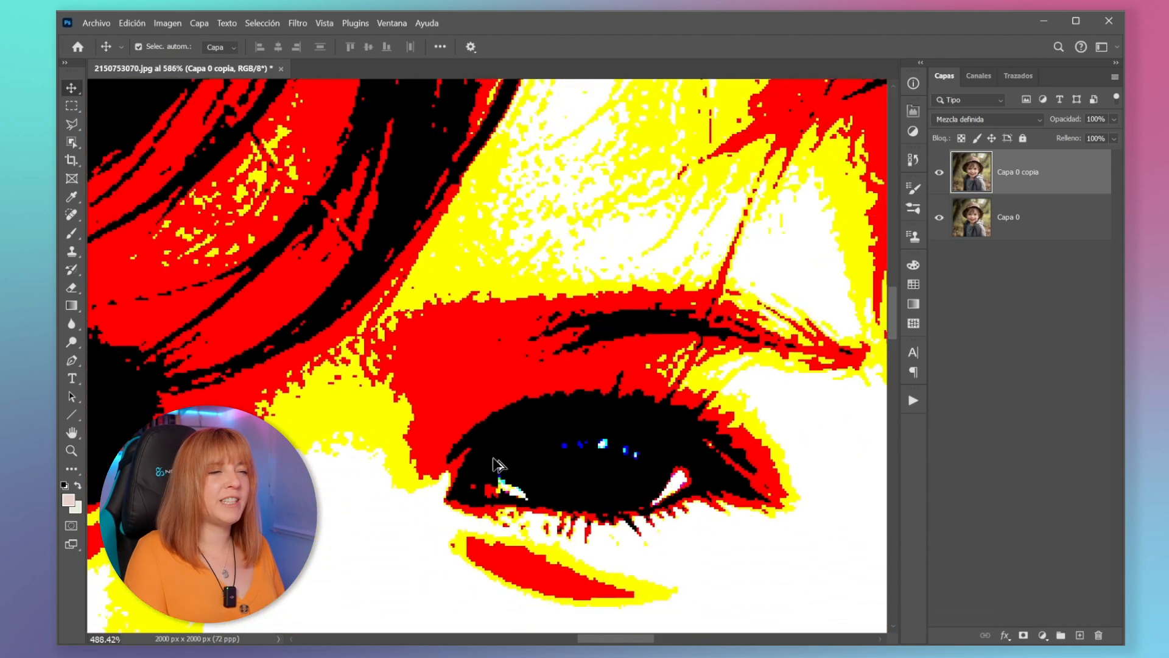
{"action": "scroll", "coordinate": [494, 466], "scroll_direction": "down", "scroll_amount": 3}
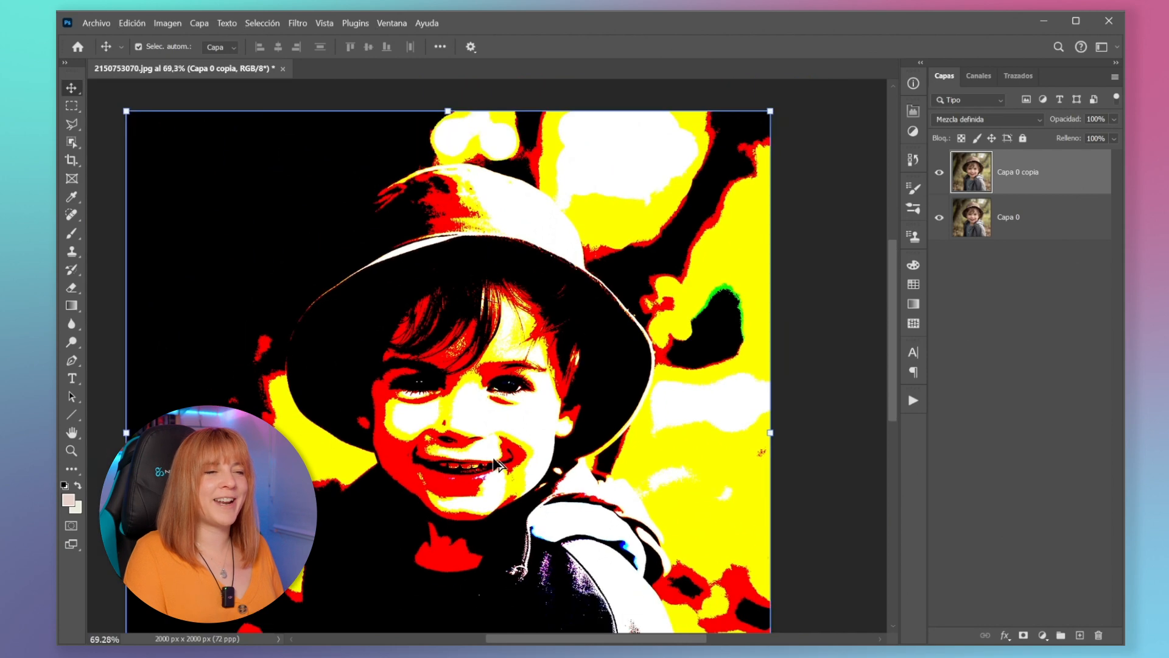
{"action": "scroll", "coordinate": [495, 468], "scroll_direction": "down", "scroll_amount": 1}
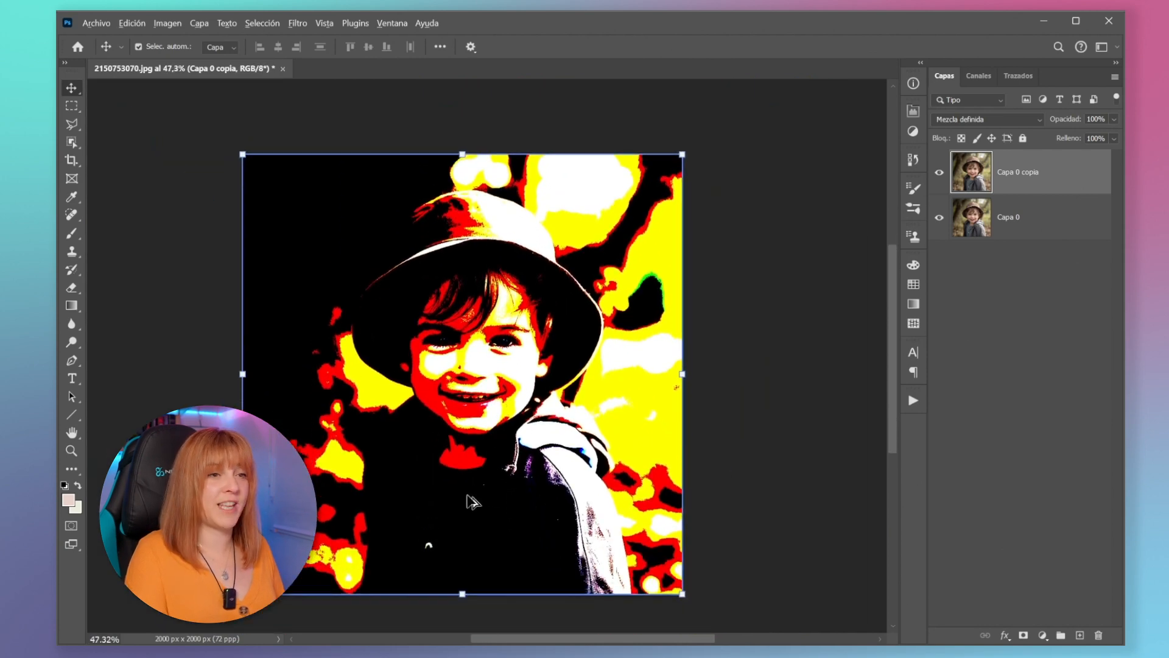
{"action": "scroll", "coordinate": [472, 501], "scroll_direction": "up", "scroll_amount": 1}
{"action": "left_click_drag", "start_coordinate": [497, 634], "coordinate": [472, 633]}
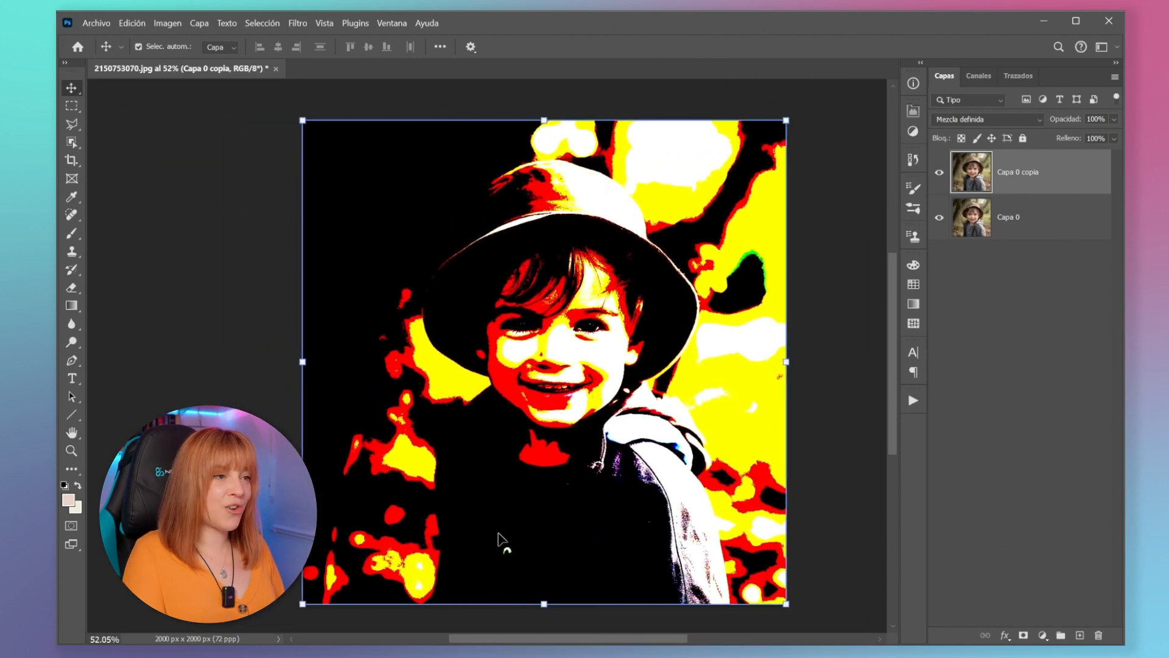
{"action": "scroll", "coordinate": [498, 516], "scroll_direction": "up", "scroll_amount": 1}
Step: Reduce the duplicate layer's fill, trying values such as 57% and 20%, and hide the layer
{"action": "left_click", "coordinate": [1114, 138]}
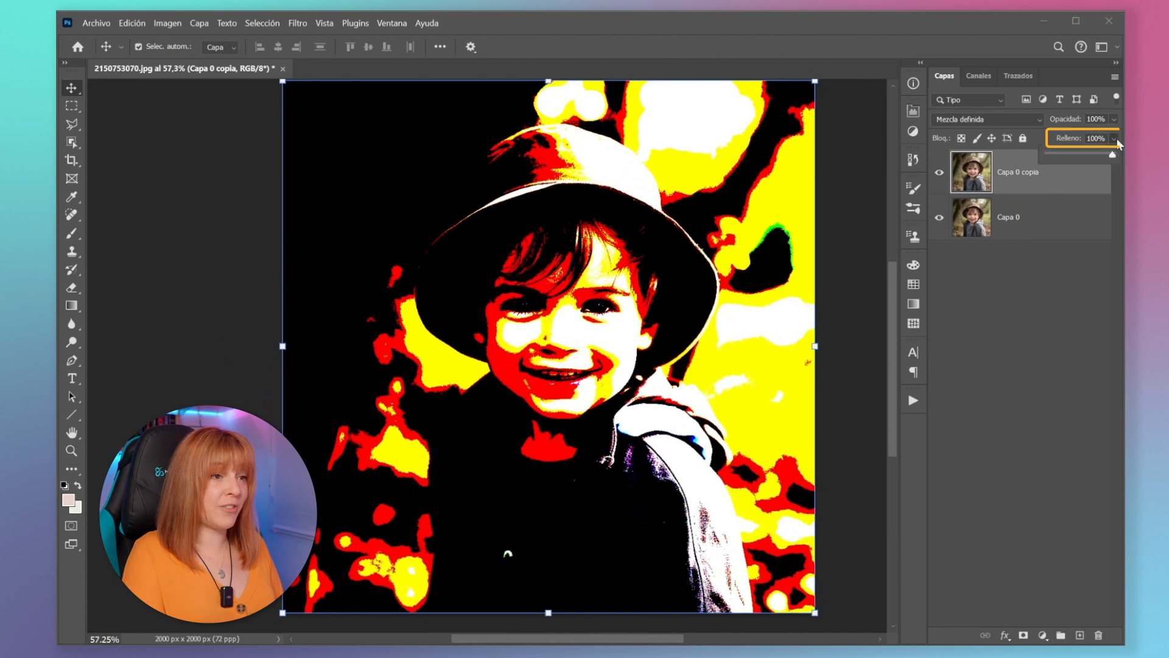
{"action": "left_click_drag", "start_coordinate": [1116, 153], "coordinate": [1091, 153]}
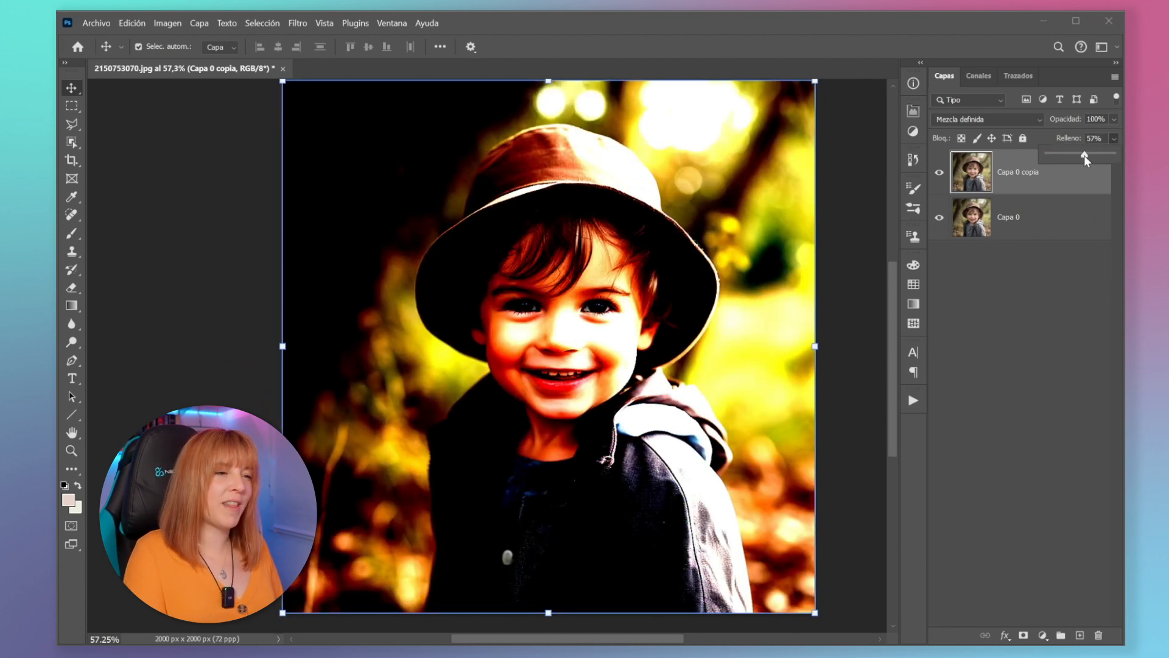
{"action": "left_click_drag", "start_coordinate": [1084, 155], "coordinate": [1079, 155]}
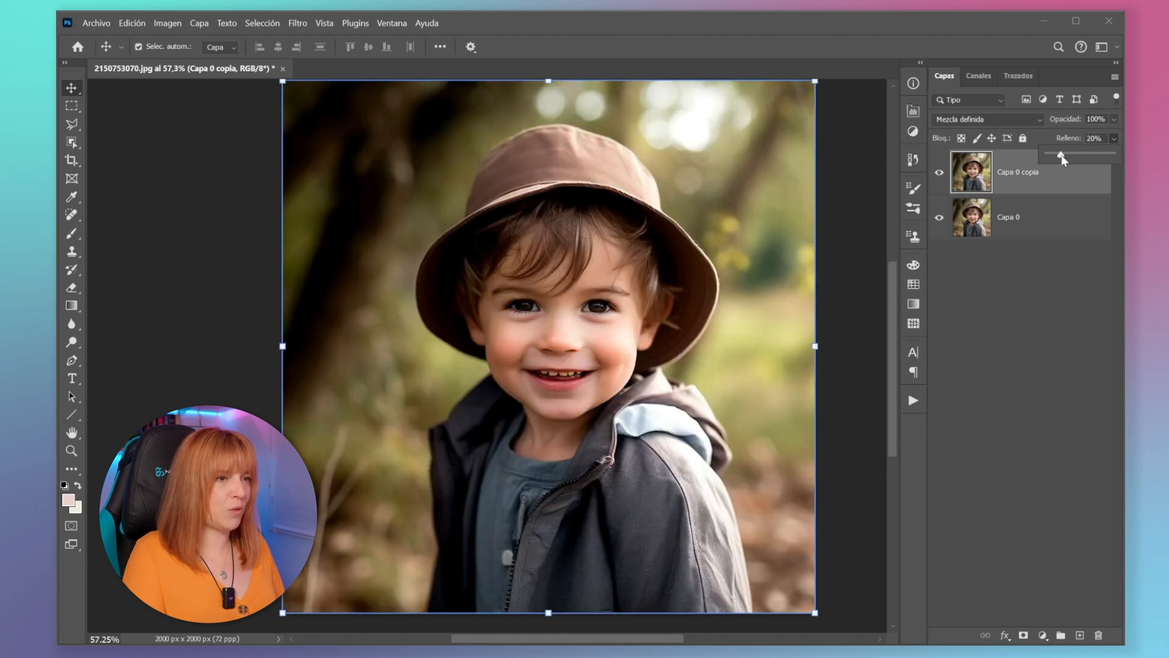
{"action": "left_click_drag", "start_coordinate": [1062, 155], "coordinate": [1087, 157]}
{"action": "left_click", "coordinate": [940, 173]}
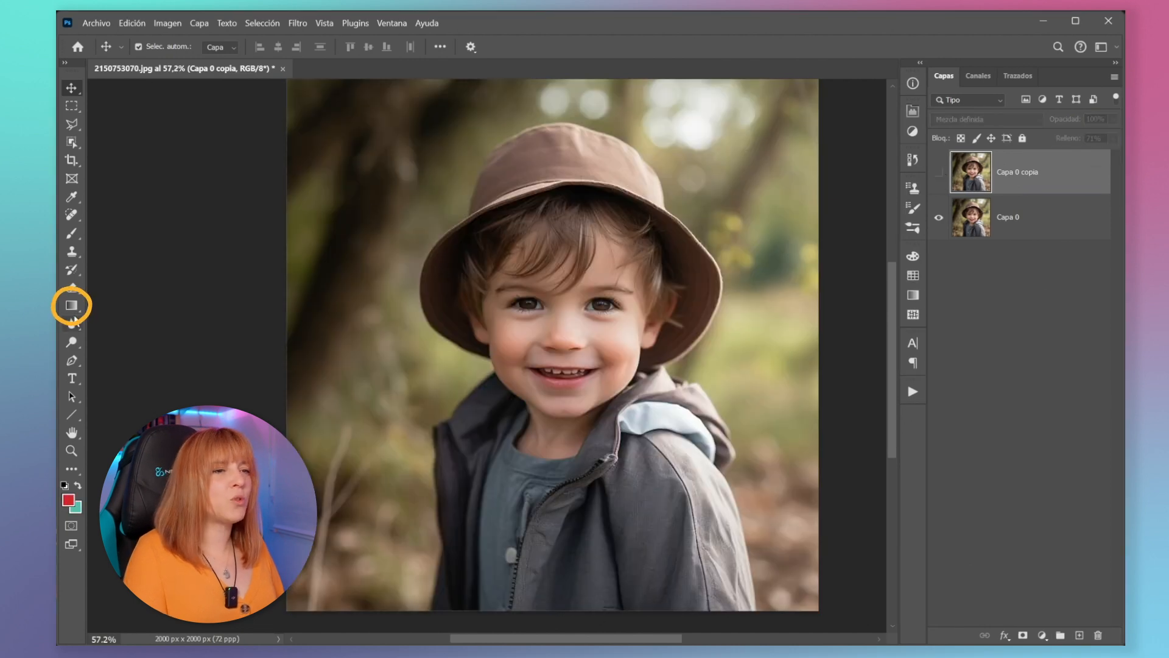
Step: Fill the photo from past its left edge to past its right edge with the green, purple, turquoise and red gradient preset, in linear style
{"action": "left_click", "coordinate": [72, 307]}
{"action": "left_click", "coordinate": [286, 47]}
{"action": "scroll", "coordinate": [314, 153], "scroll_direction": "down", "scroll_amount": 3}
{"action": "left_click", "coordinate": [233, 161]}
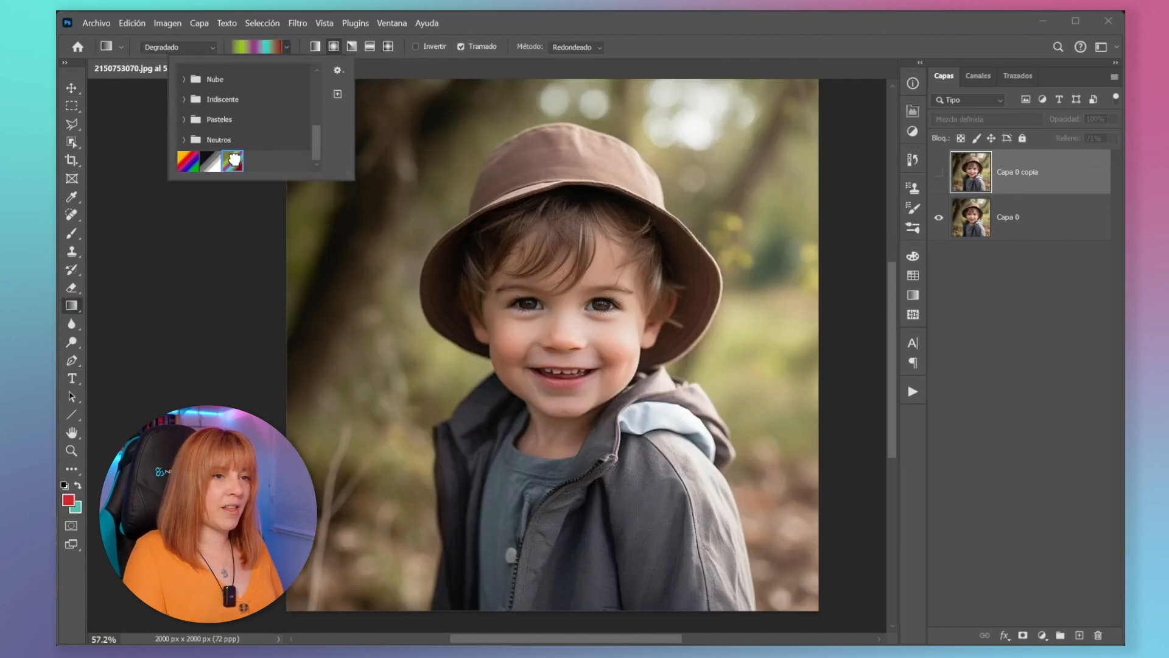
{"action": "left_click_drag", "start_coordinate": [236, 243], "coordinate": [871, 329]}
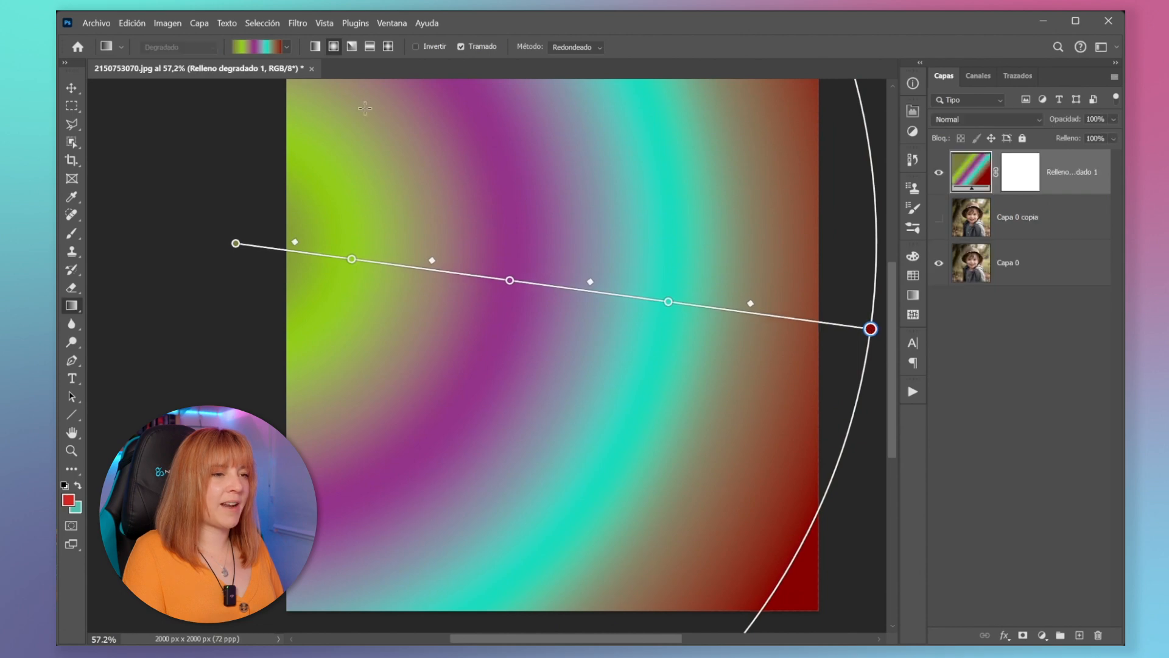
{"action": "left_click", "coordinate": [315, 46]}
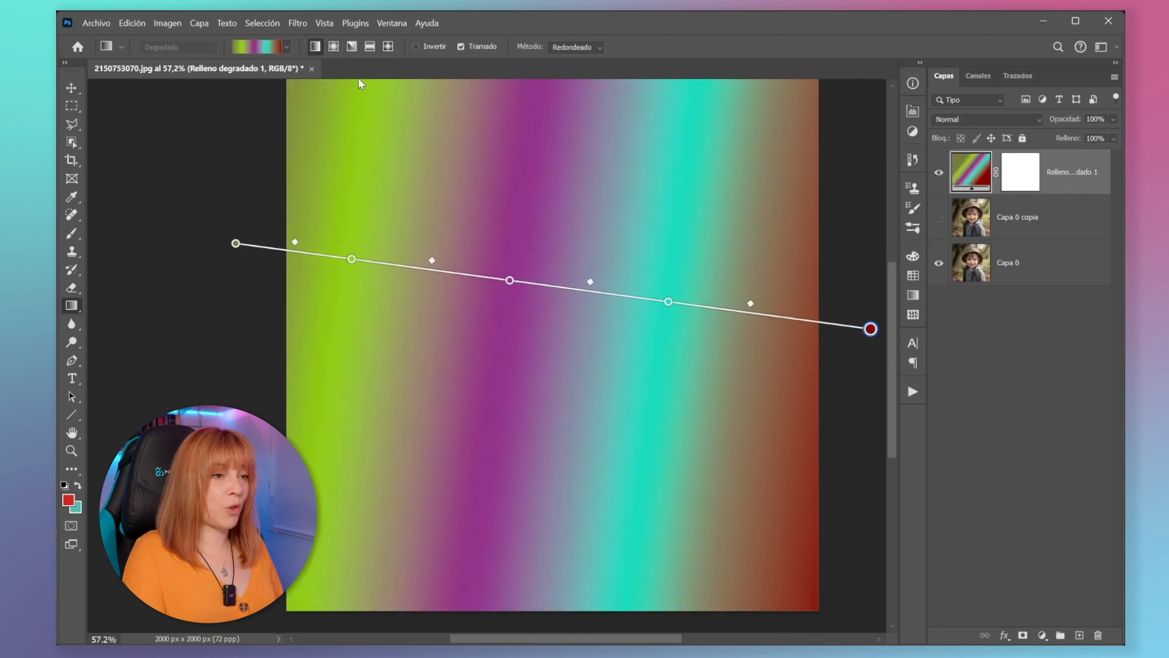
Step: Set the gradient fill layer's blend mode to Mezcla definida and try its fill at 67%
{"action": "left_click", "coordinate": [1039, 119]}
{"action": "left_click", "coordinate": [1035, 387]}
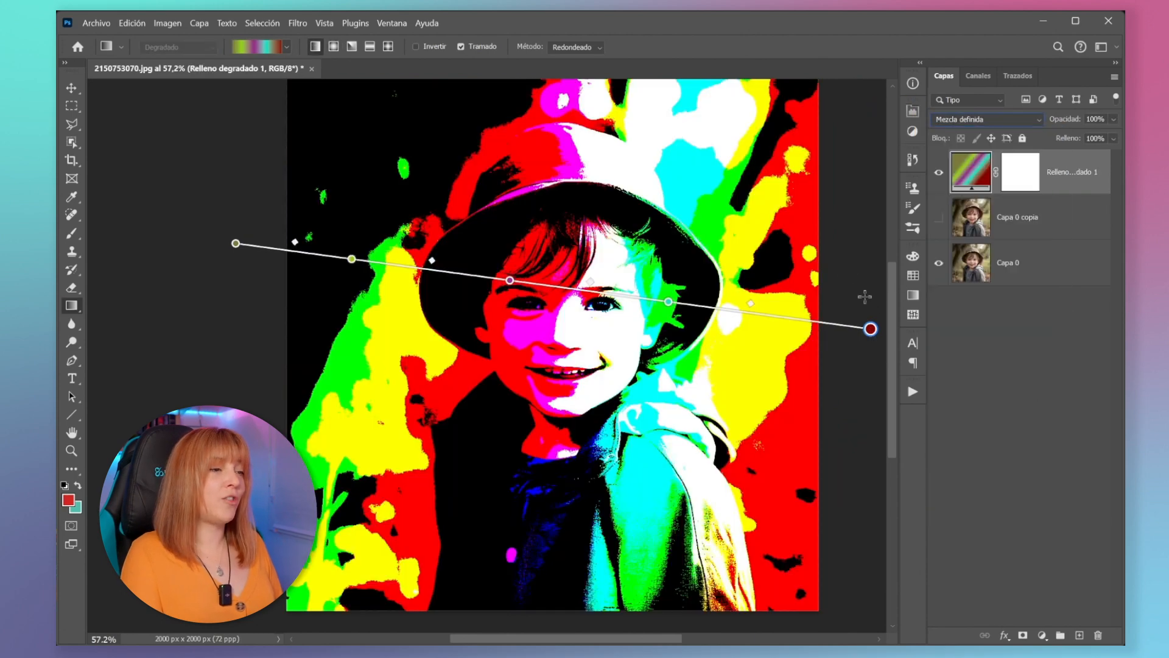
{"action": "key", "text": "v"}
{"action": "left_click", "coordinate": [1113, 138]}
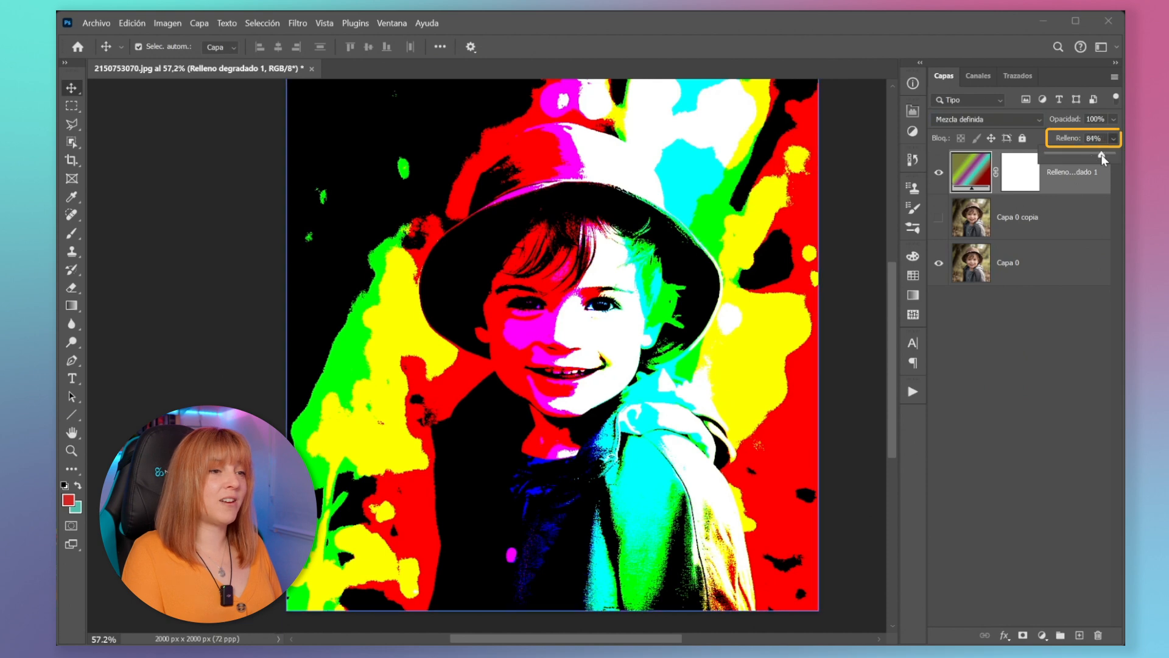
{"action": "left_click_drag", "start_coordinate": [1101, 154], "coordinate": [1092, 155]}
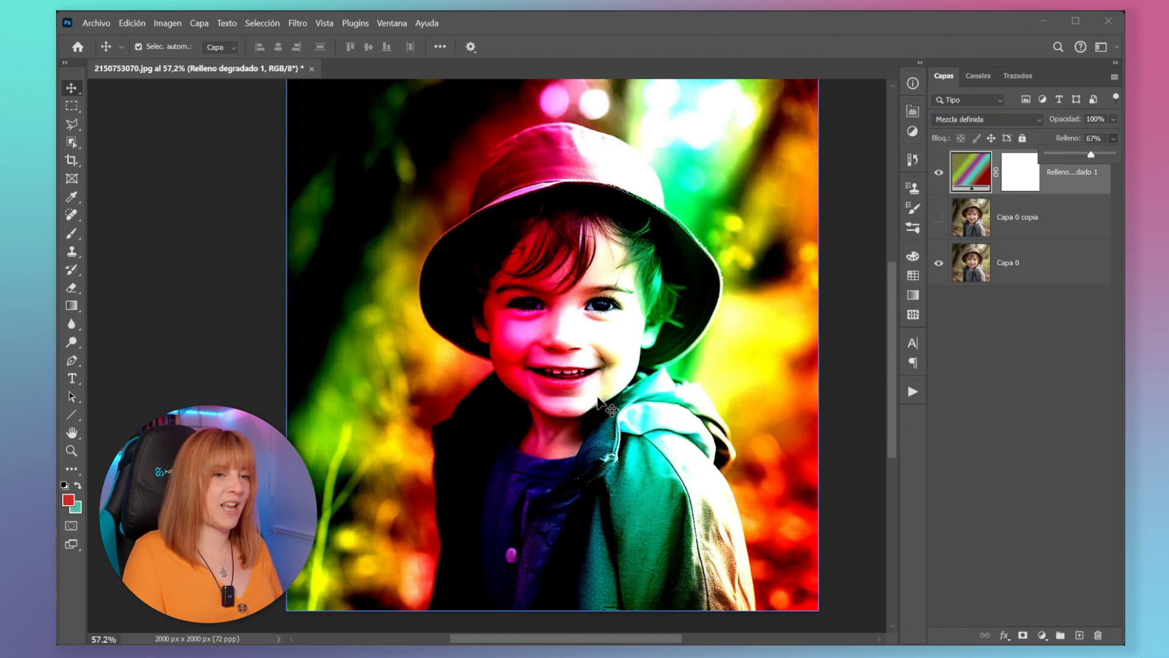
{"action": "left_click_drag", "start_coordinate": [1090, 155], "coordinate": [1115, 155]}
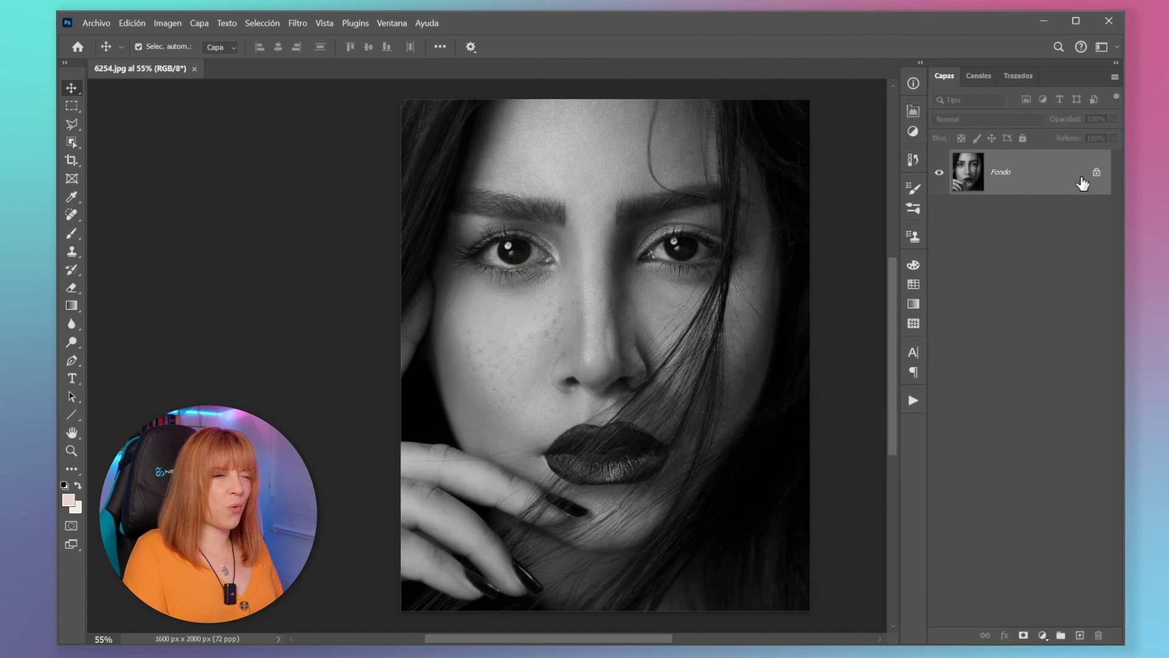
Step: Unlock and duplicate the black-and-white portrait's Fondo layer, setting the copy's blend mode to Mezcla definida
{"action": "left_click", "coordinate": [1097, 175]}
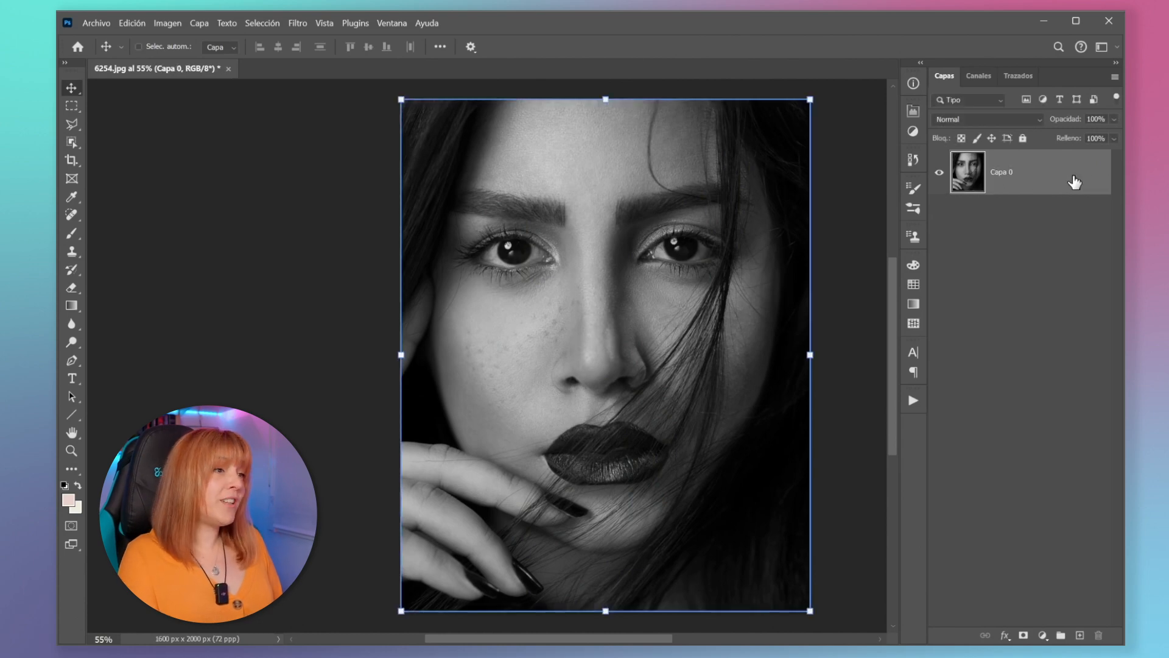
{"action": "key", "text": "ctrl+j"}
{"action": "left_click", "coordinate": [1020, 120]}
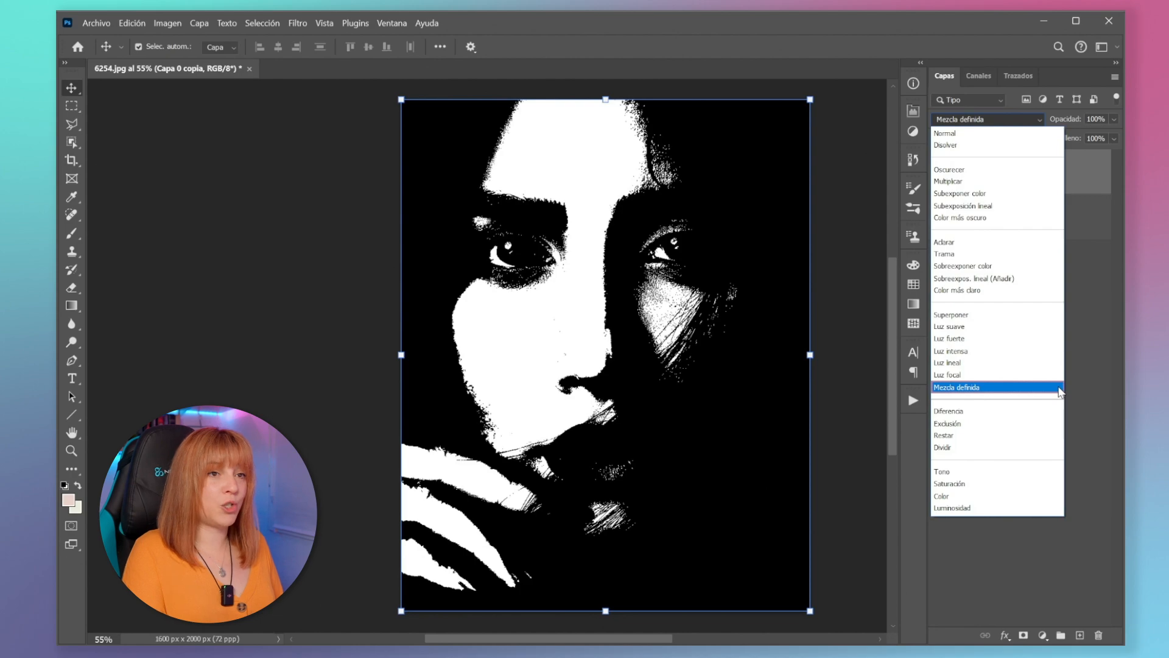
{"action": "left_click", "coordinate": [1060, 391]}
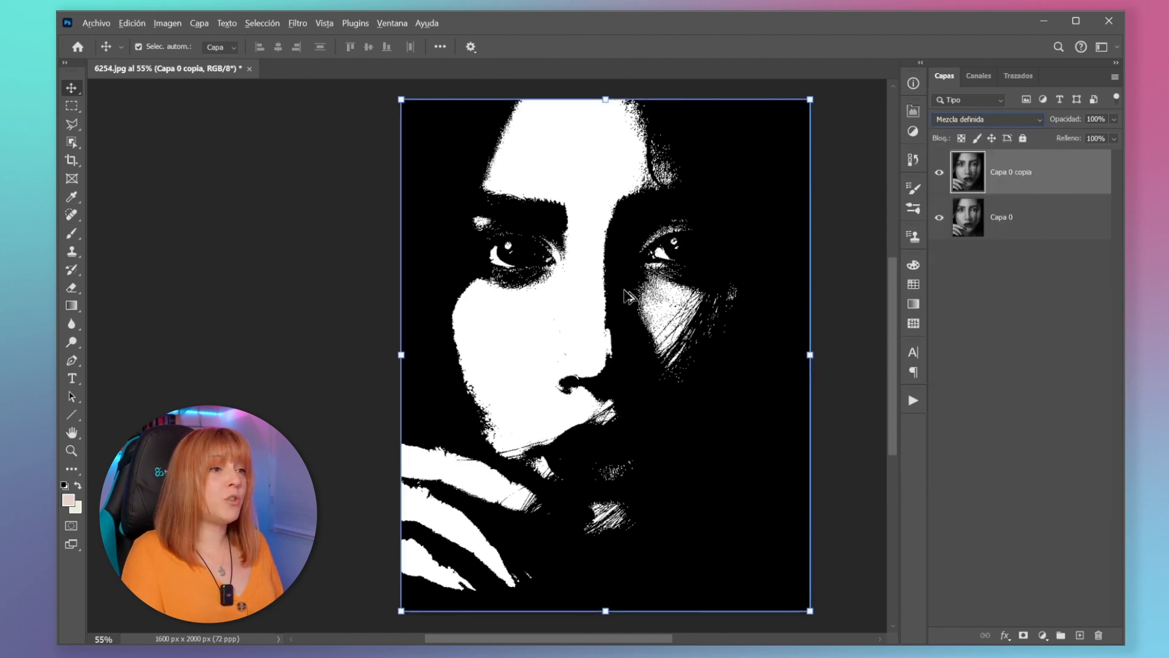
{"action": "scroll", "coordinate": [600, 303], "scroll_direction": "up", "scroll_amount": 10}
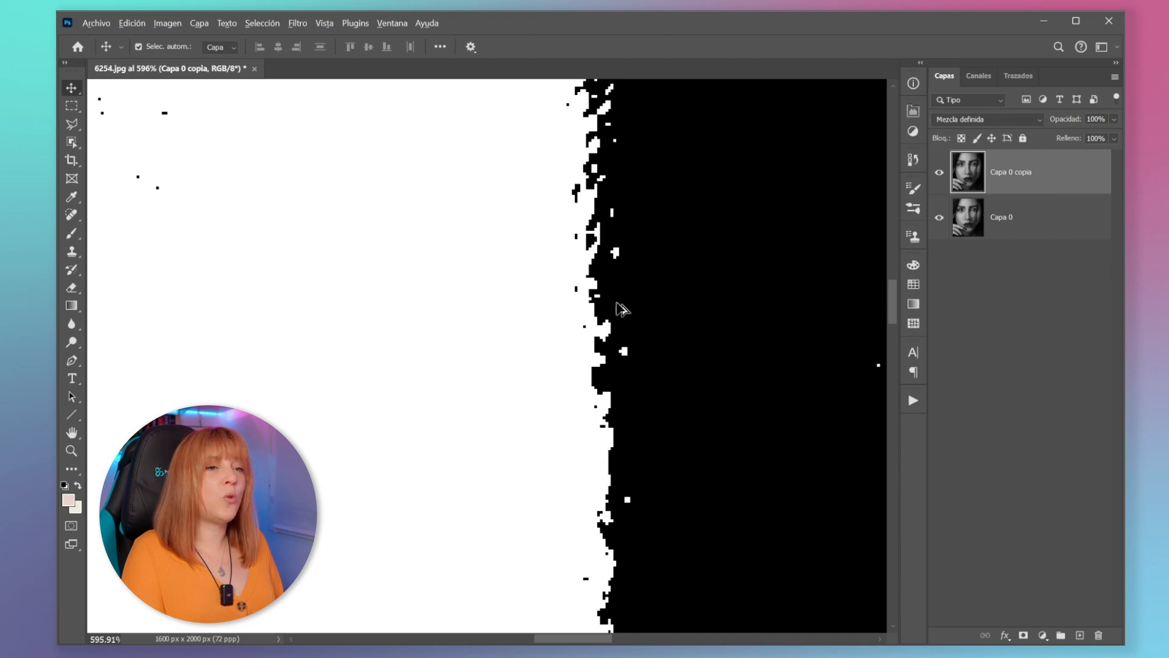
Step: Reduce the fill of the Capa 0 copia layer to 26% and toggle its visibility to compare the contrast
{"action": "scroll", "coordinate": [617, 303], "scroll_direction": "down", "scroll_amount": 10}
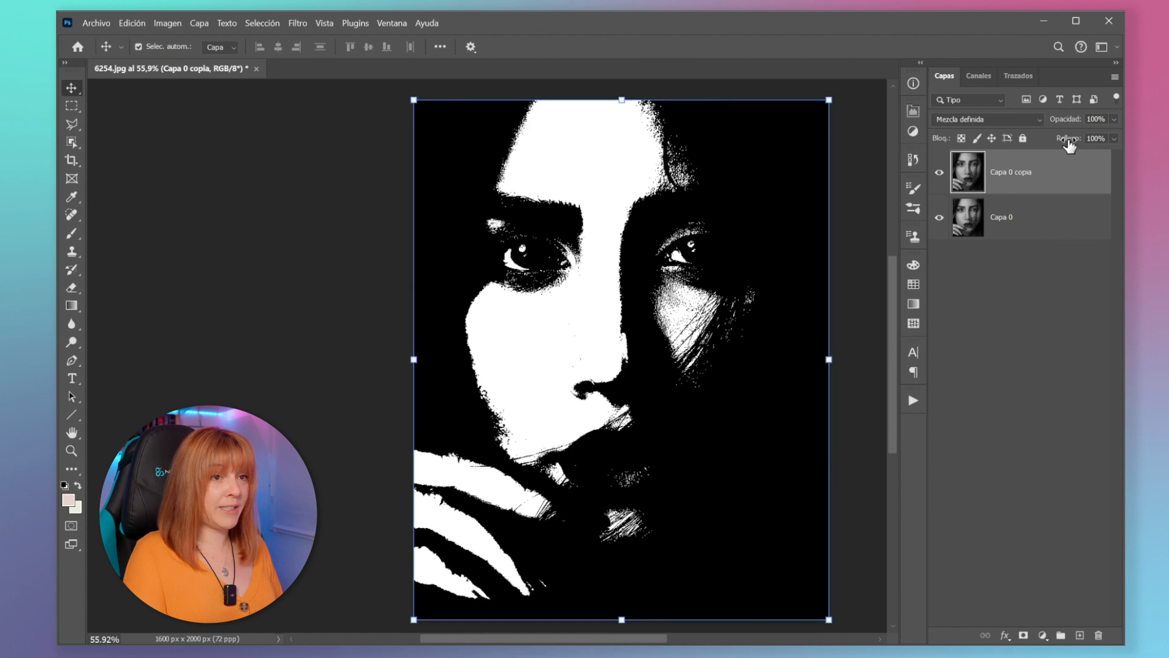
{"action": "left_click_drag", "start_coordinate": [1073, 140], "coordinate": [1062, 146]}
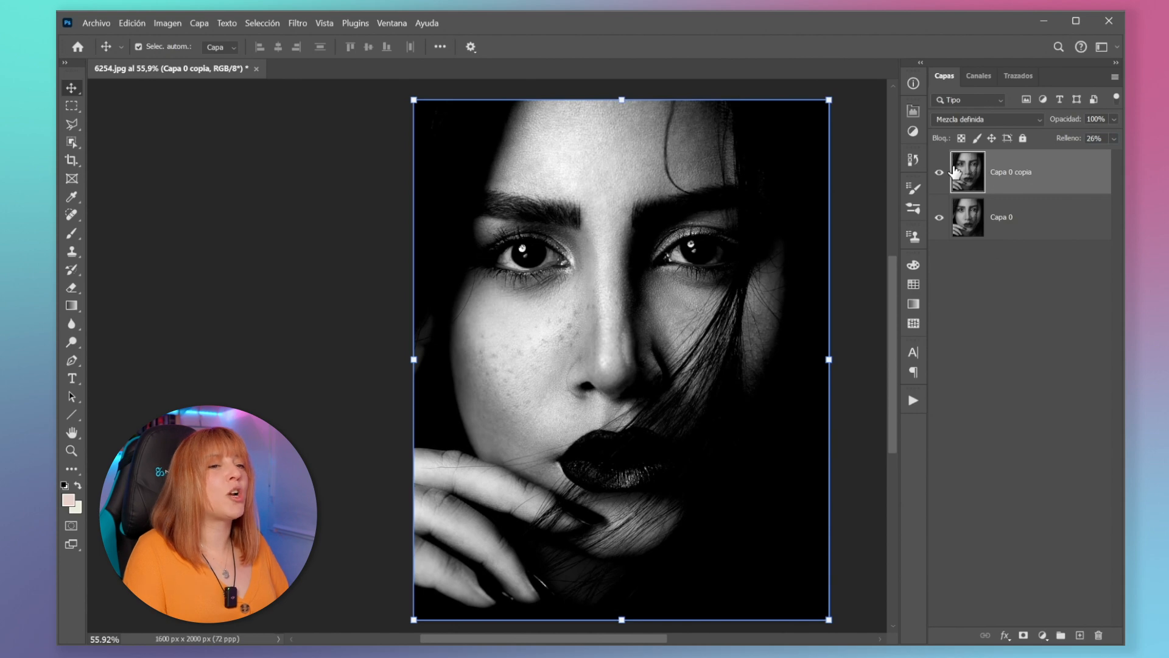
{"action": "left_click", "coordinate": [939, 173]}
{"action": "left_click", "coordinate": [940, 173]}
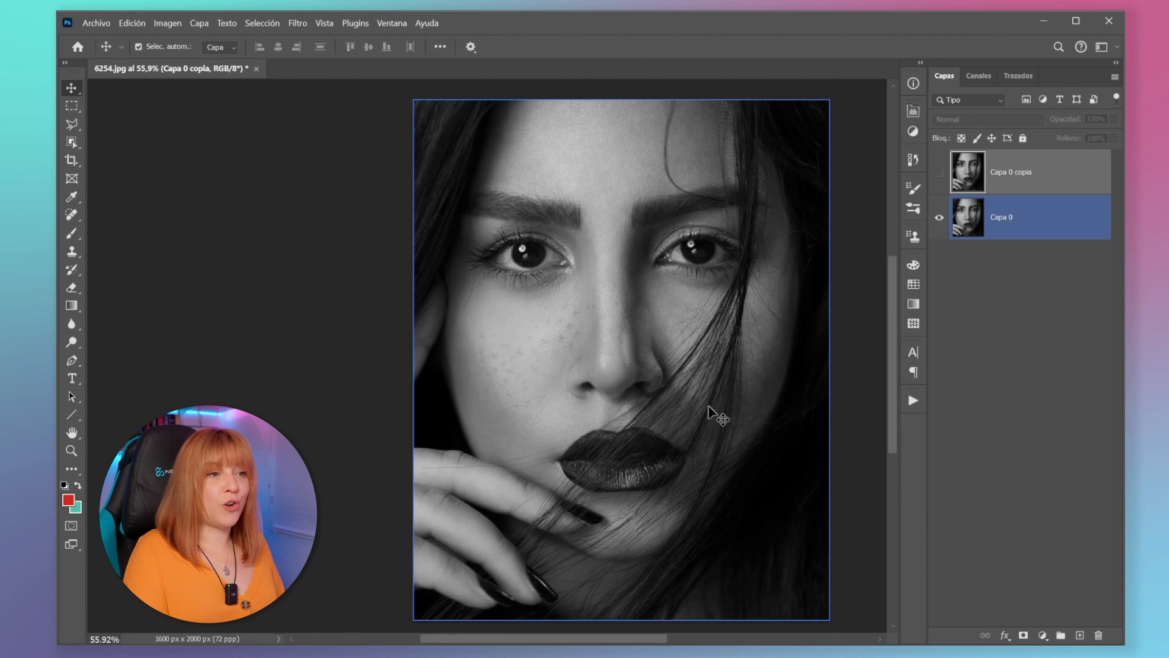
Step: Delete the Capa 0 copia layer and add a new empty layer above the portrait
{"action": "key", "text": "Delete"}
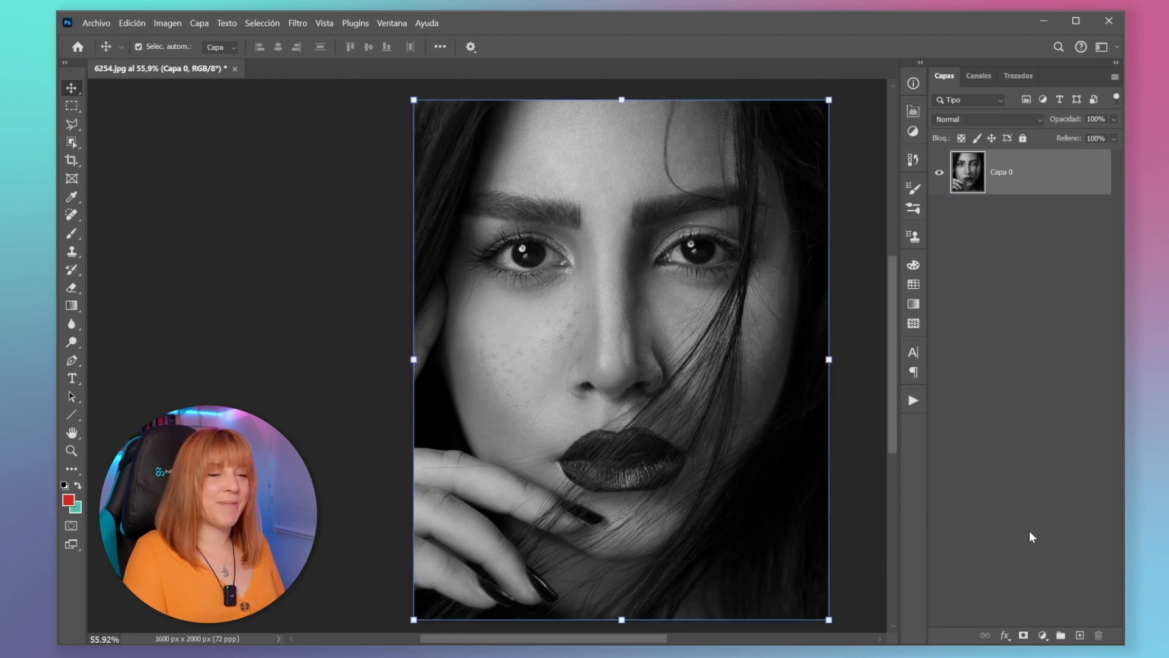
{"action": "left_click", "coordinate": [1079, 636]}
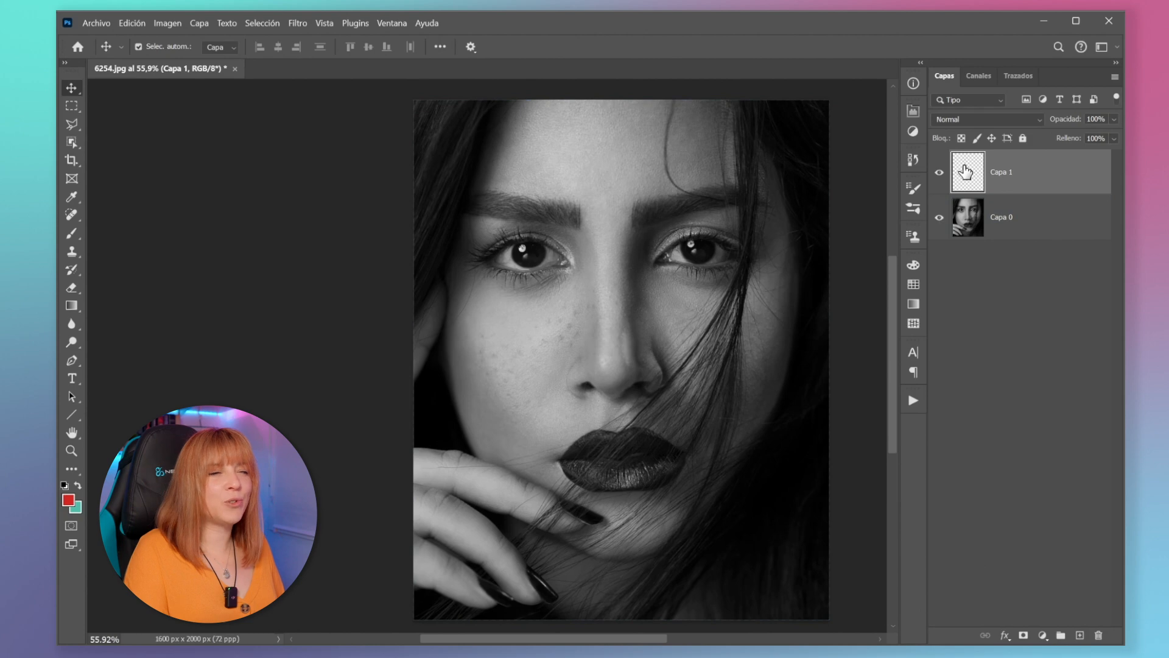
Step: Choose the Brush tool with the recently used rough-edged rectangular brush tip
{"action": "left_click", "coordinate": [71, 233]}
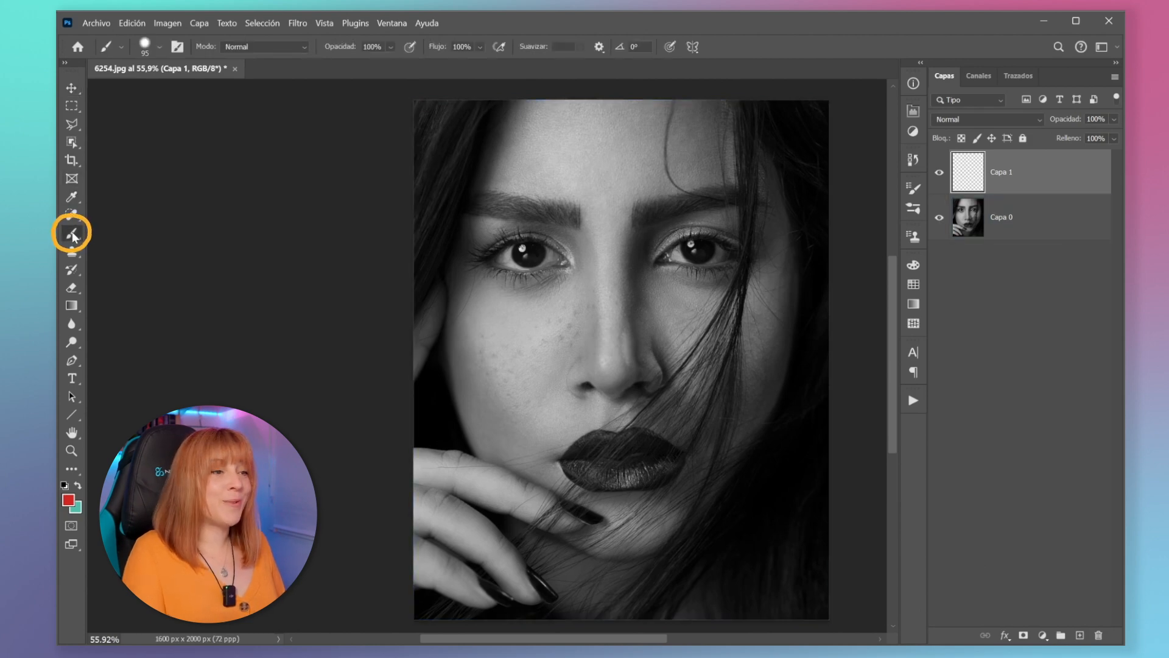
{"action": "left_click", "coordinate": [160, 47]}
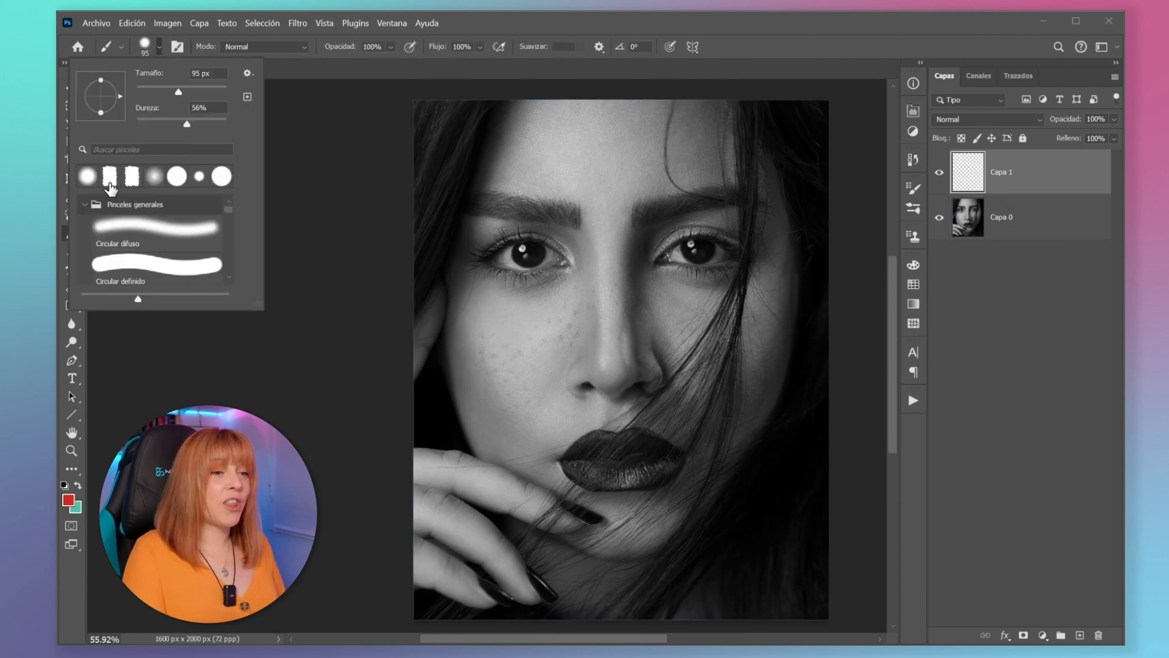
{"action": "left_click", "coordinate": [110, 178]}
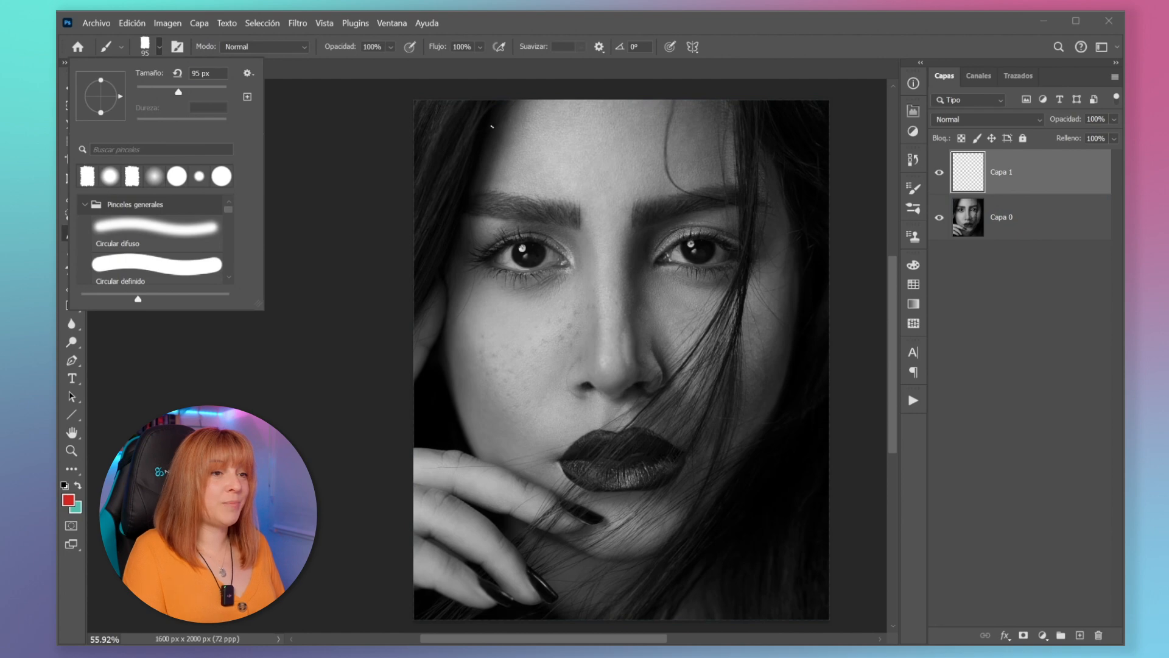
Step: Review the brush's Dinámica de forma settings and set Variación frontal/de fondo to 22% in Dinámica de color
{"action": "left_click", "coordinate": [914, 189]}
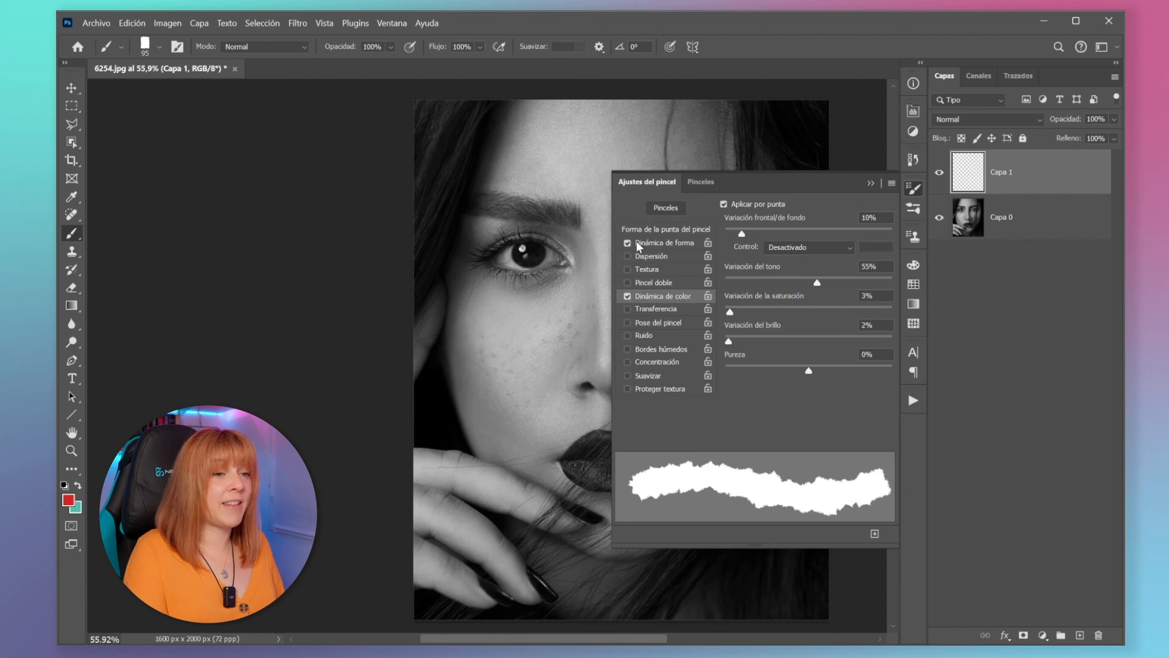
{"action": "left_click", "coordinate": [663, 244]}
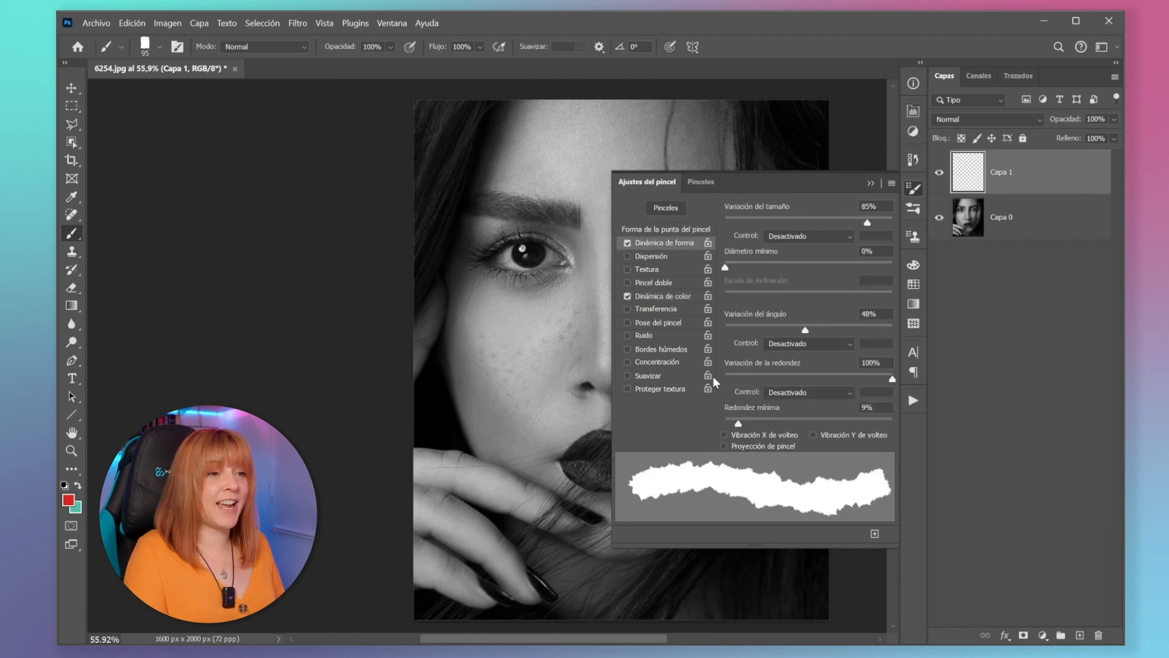
{"action": "left_click", "coordinate": [664, 296]}
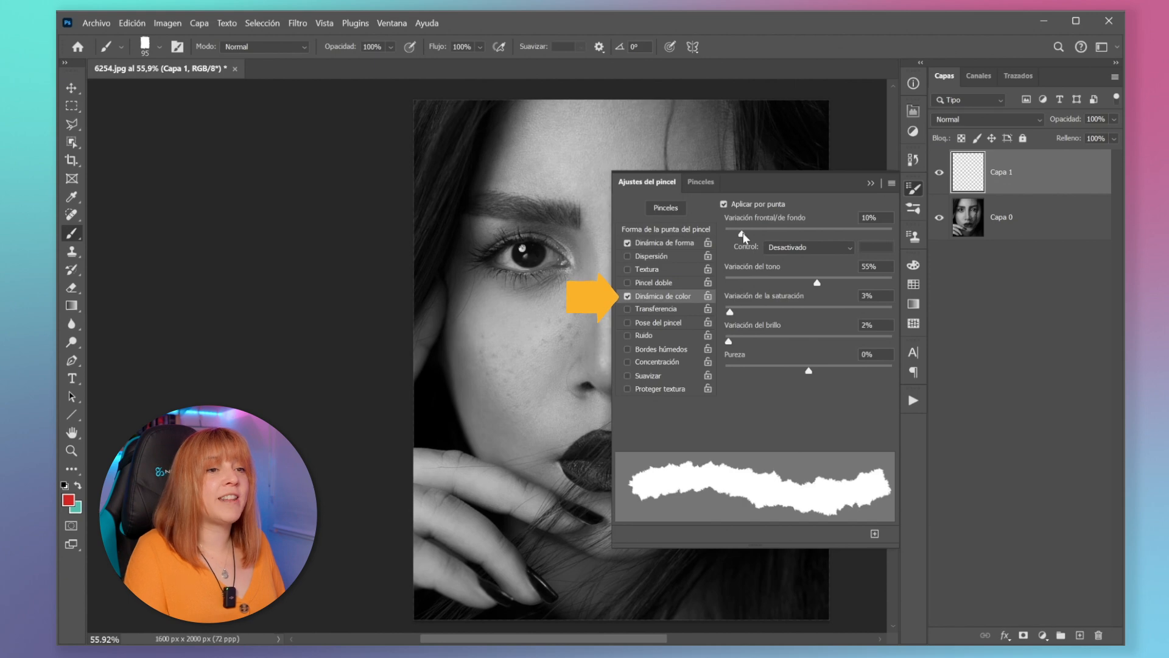
{"action": "left_click_drag", "start_coordinate": [763, 241], "coordinate": [765, 240]}
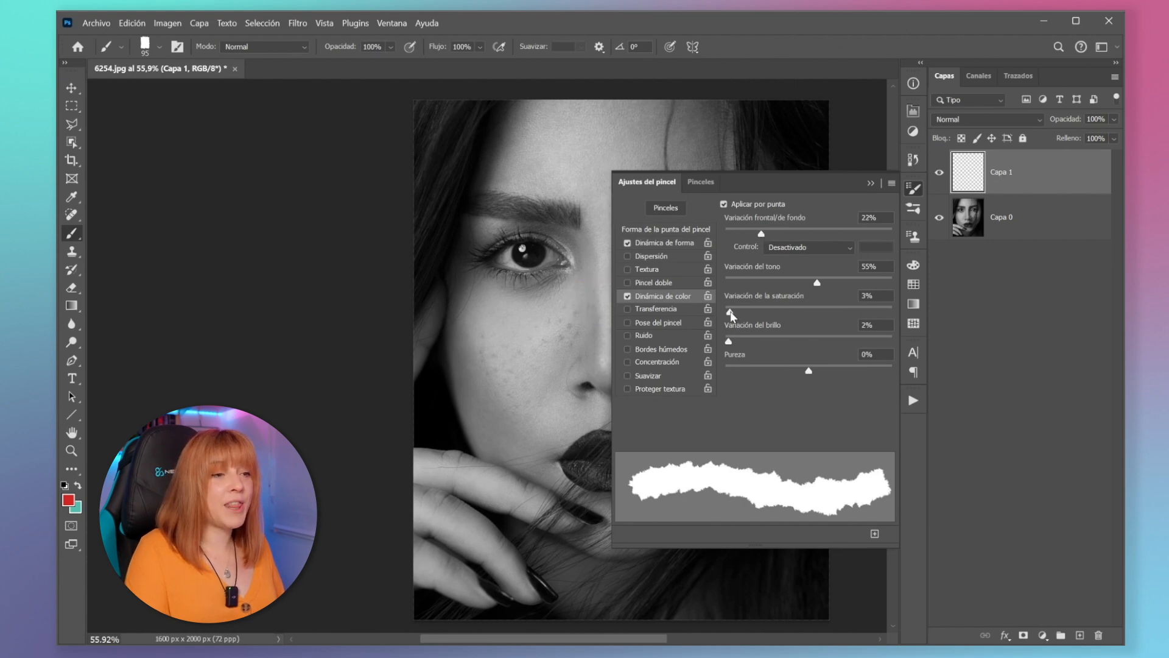
{"action": "left_click", "coordinate": [874, 182]}
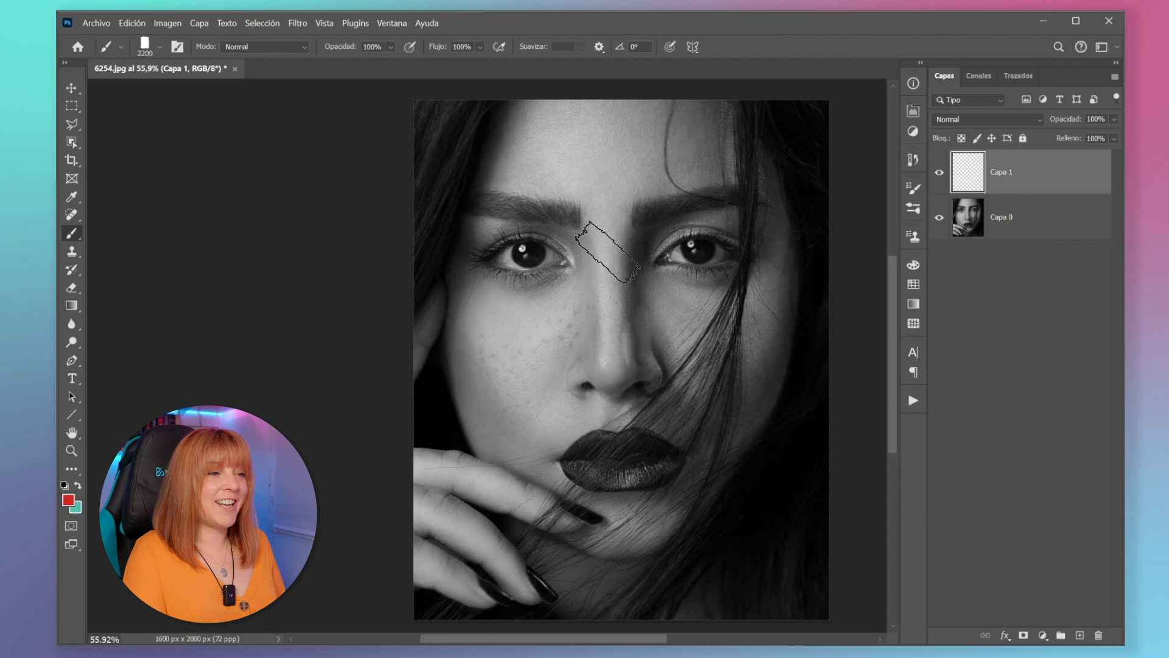
Step: Stamp rough multicoloured brush blocks across the portrait on the new layer, varying the brush size between 2200 and 900 px
{"action": "left_click", "coordinate": [608, 251]}
{"action": "left_click", "coordinate": [483, 252]}
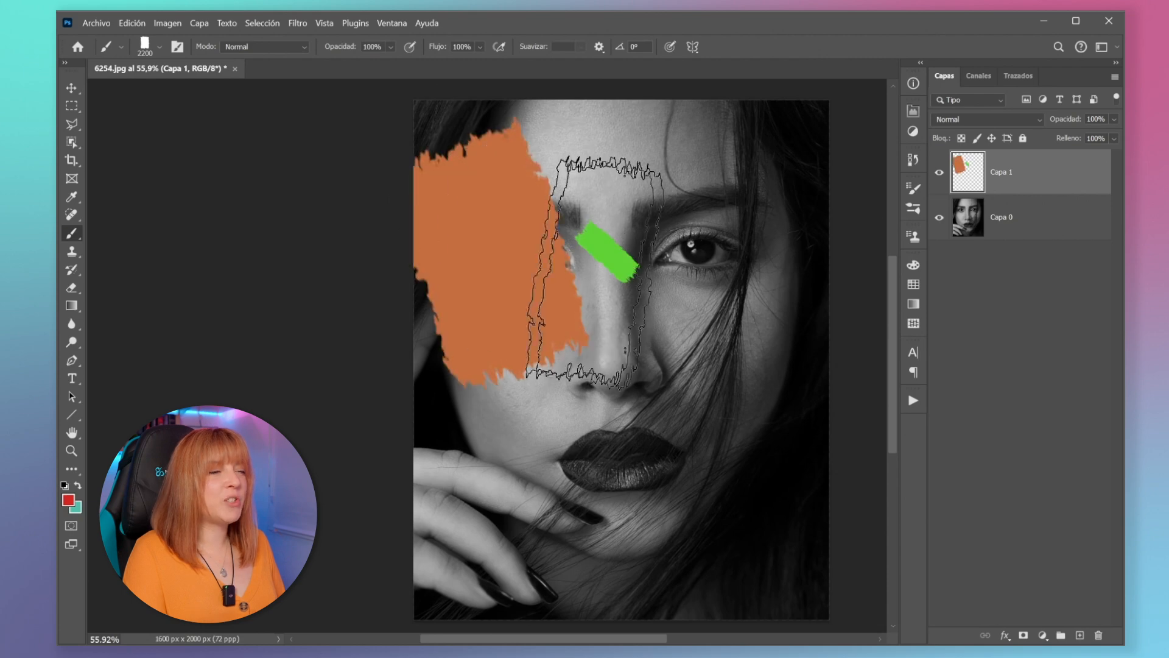
{"action": "left_click", "coordinate": [712, 270]}
{"action": "left_click", "coordinate": [720, 490]}
{"action": "left_click", "coordinate": [608, 174]}
{"action": "key", "text": "bracketleft"}
{"action": "key", "text": "bracketleft"}
{"action": "key", "text": "bracketleft"}
{"action": "key", "text": "bracketleft"}
{"action": "key", "text": "bracketleft"}
{"action": "key", "text": "bracketleft"}
{"action": "key", "text": "bracketleft"}
{"action": "key", "text": "bracketleft"}
{"action": "key", "text": "bracketleft"}
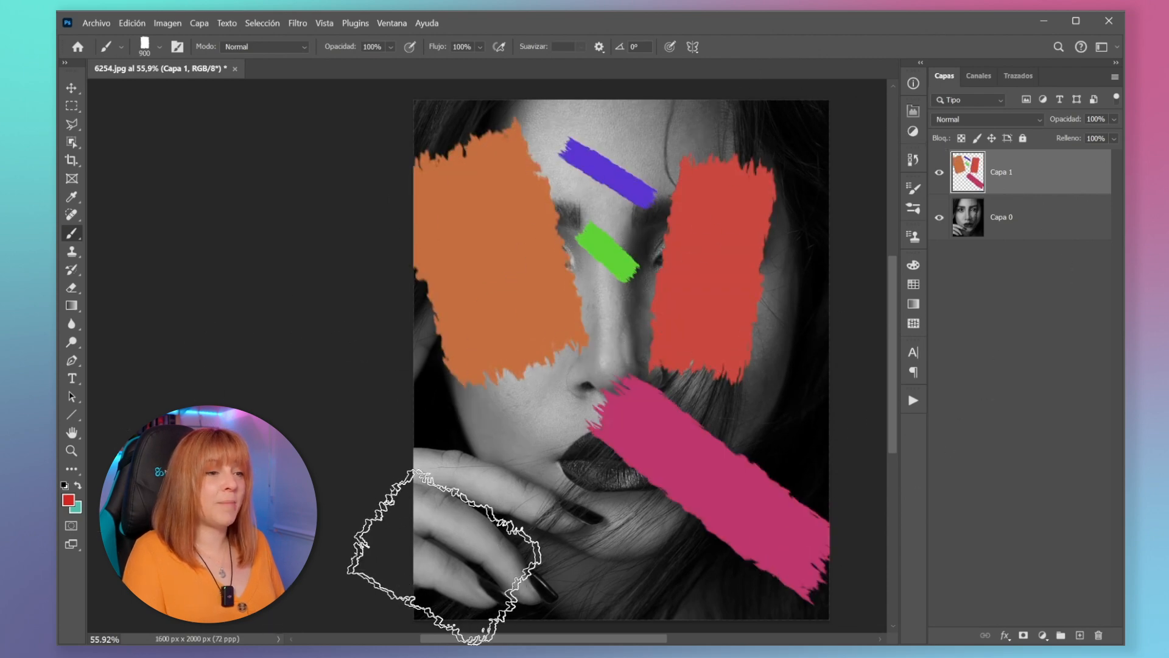
{"action": "left_click", "coordinate": [388, 473]}
{"action": "left_click", "coordinate": [555, 433]}
{"action": "left_click", "coordinate": [597, 589]}
{"action": "left_click", "coordinate": [704, 122]}
{"action": "left_click", "coordinate": [846, 219]}
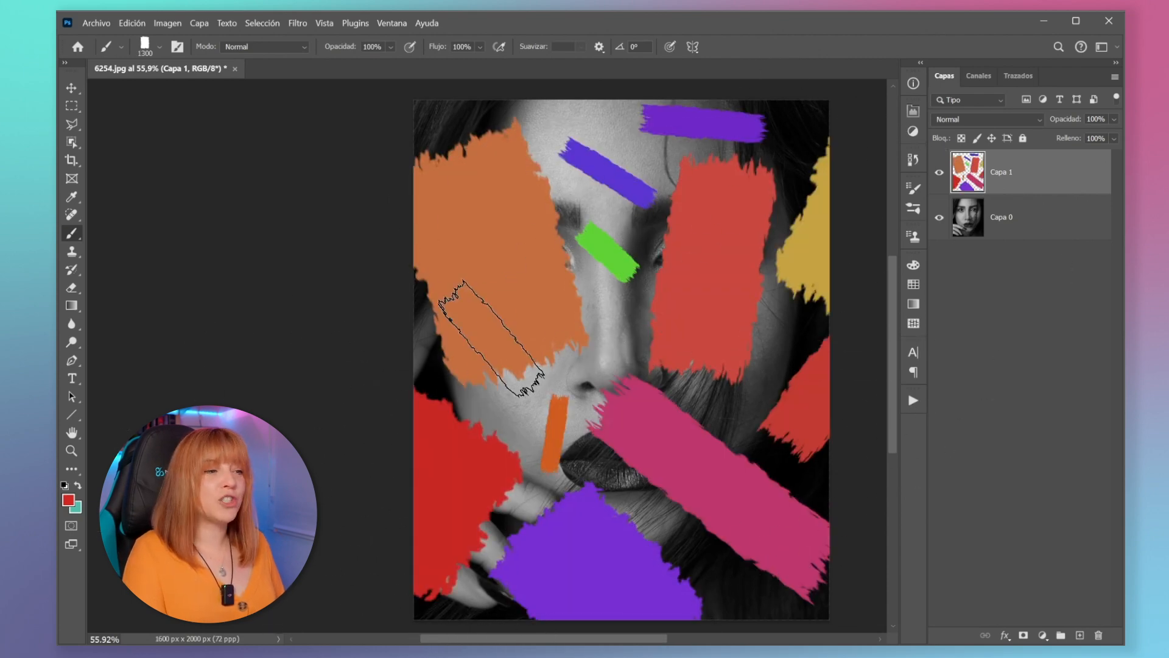
{"action": "left_click", "coordinate": [826, 405]}
Step: Set the painted layer's blend mode to Mezcla definida
{"action": "key", "text": "v"}
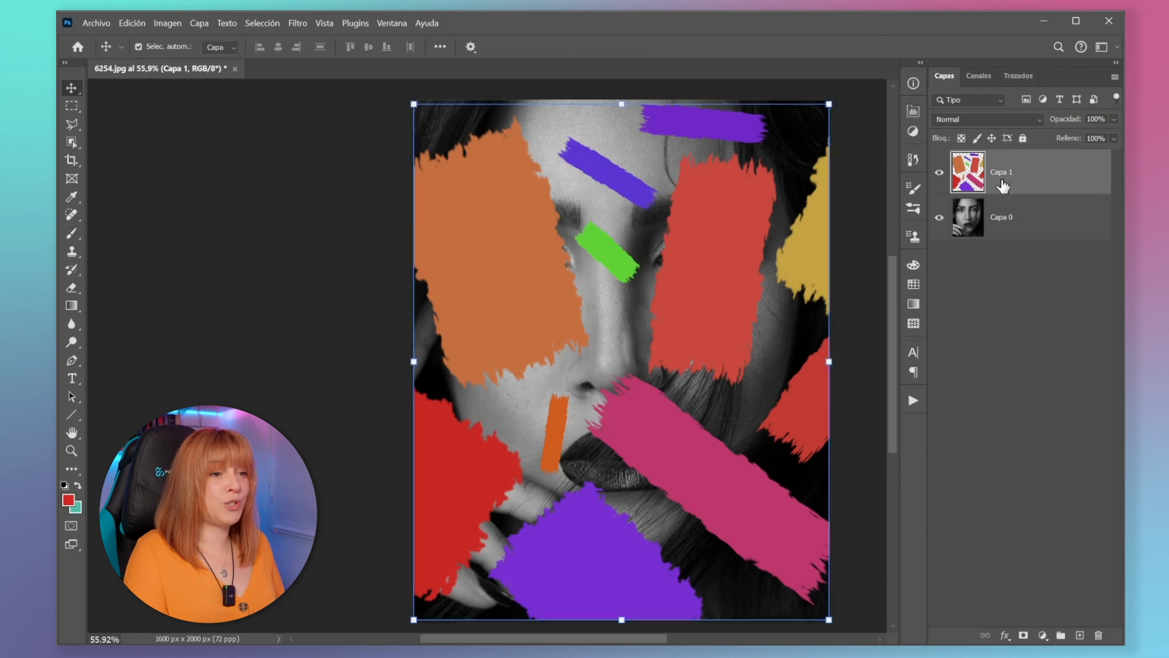
{"action": "left_click", "coordinate": [987, 120]}
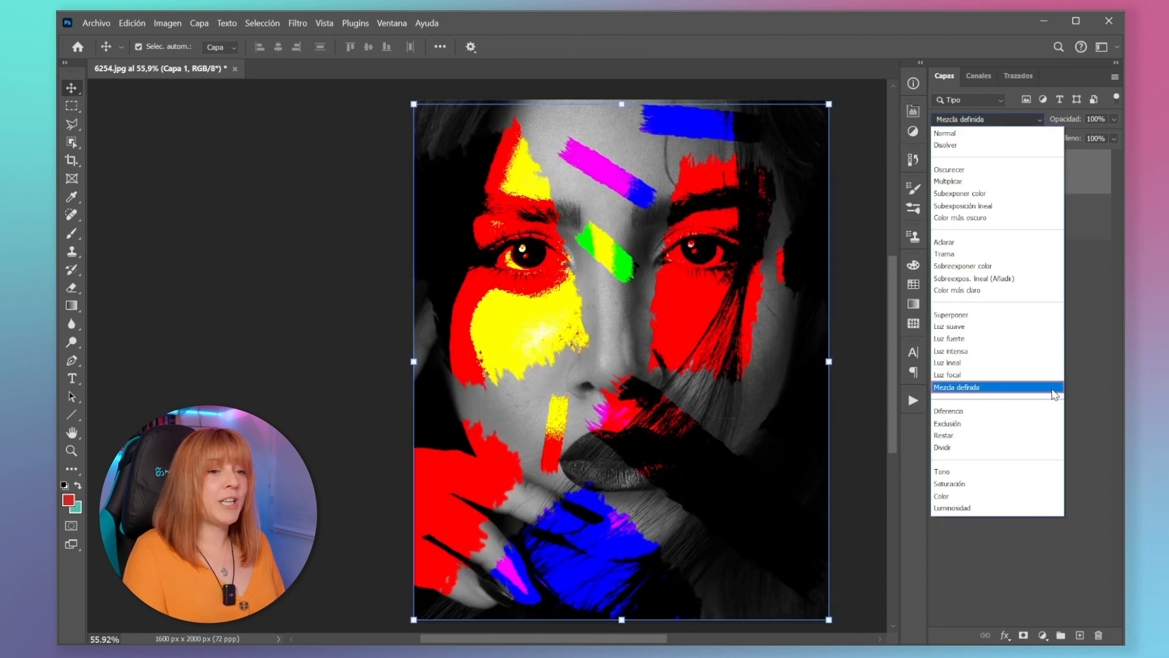
{"action": "left_click", "coordinate": [1056, 394]}
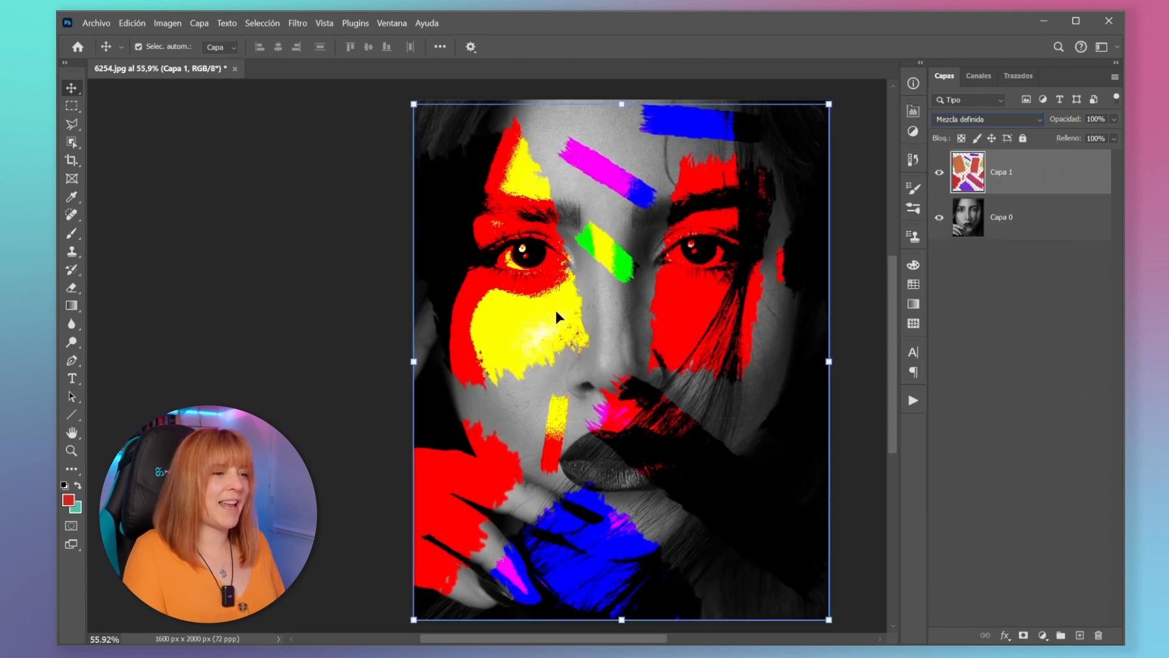
Step: Inspect the painted cheek and eye area up close and reduce the painted layer's fill to 53%
{"action": "scroll", "coordinate": [539, 284], "scroll_direction": "up", "scroll_amount": 5}
{"action": "left_click", "coordinate": [704, 325]}
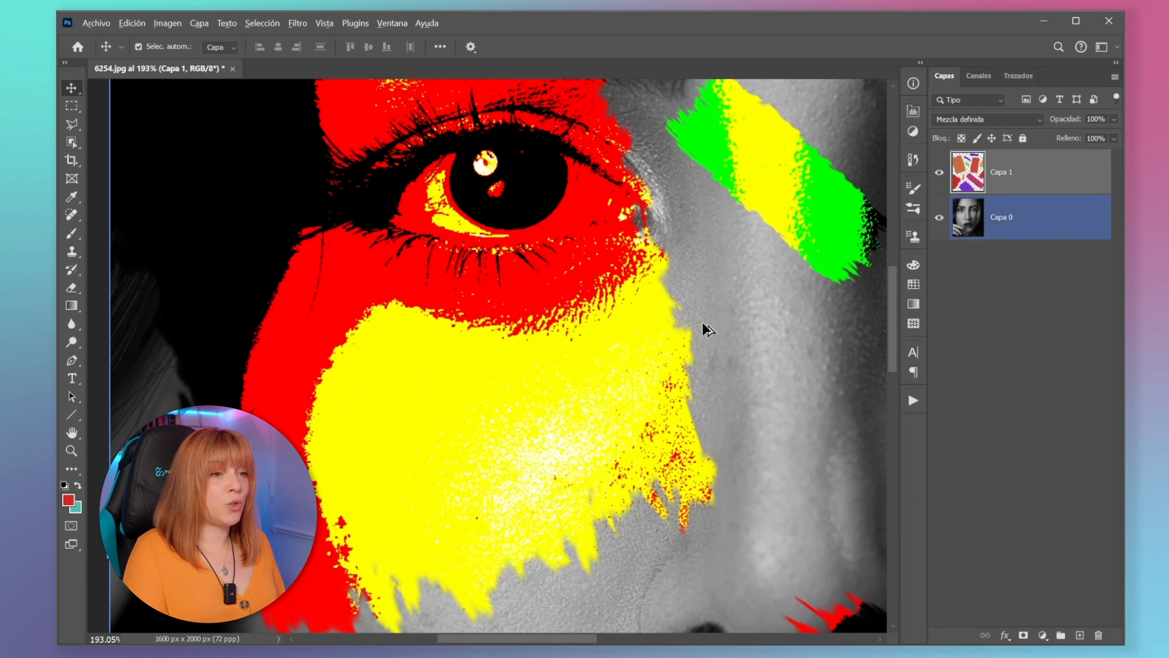
{"action": "scroll", "coordinate": [705, 329], "scroll_direction": "down", "scroll_amount": 5}
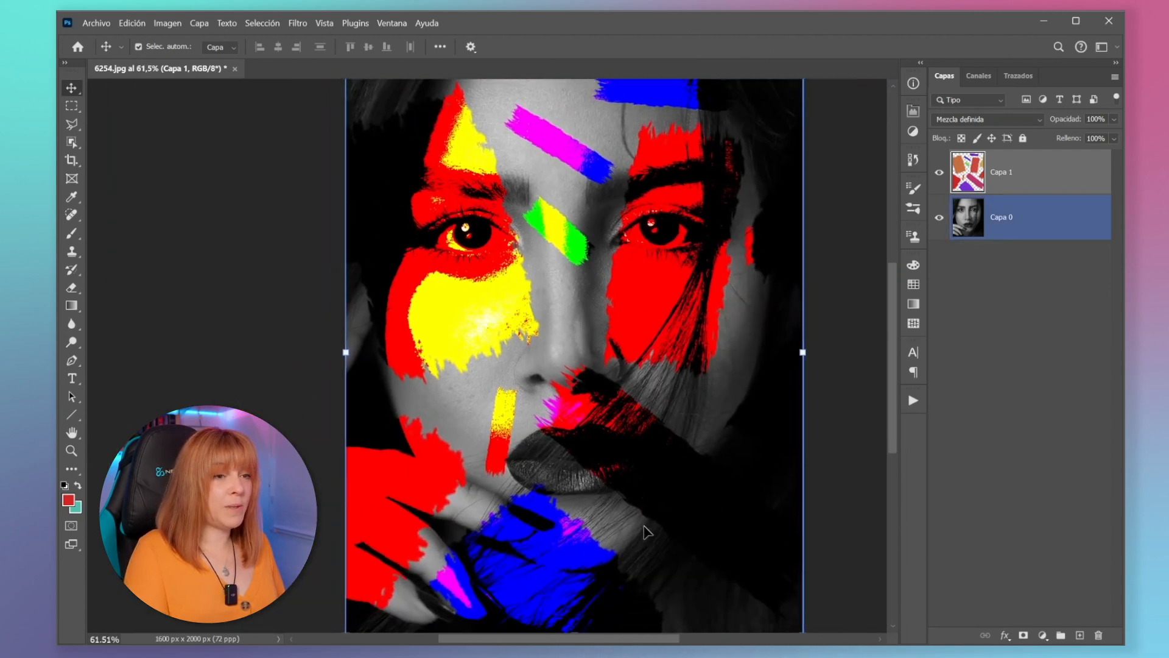
{"action": "scroll", "coordinate": [647, 533], "scroll_direction": "down", "scroll_amount": 1}
{"action": "left_click", "coordinate": [1035, 172]}
{"action": "left_click", "coordinate": [1114, 138]}
{"action": "left_click_drag", "start_coordinate": [1113, 154], "coordinate": [1084, 156]}
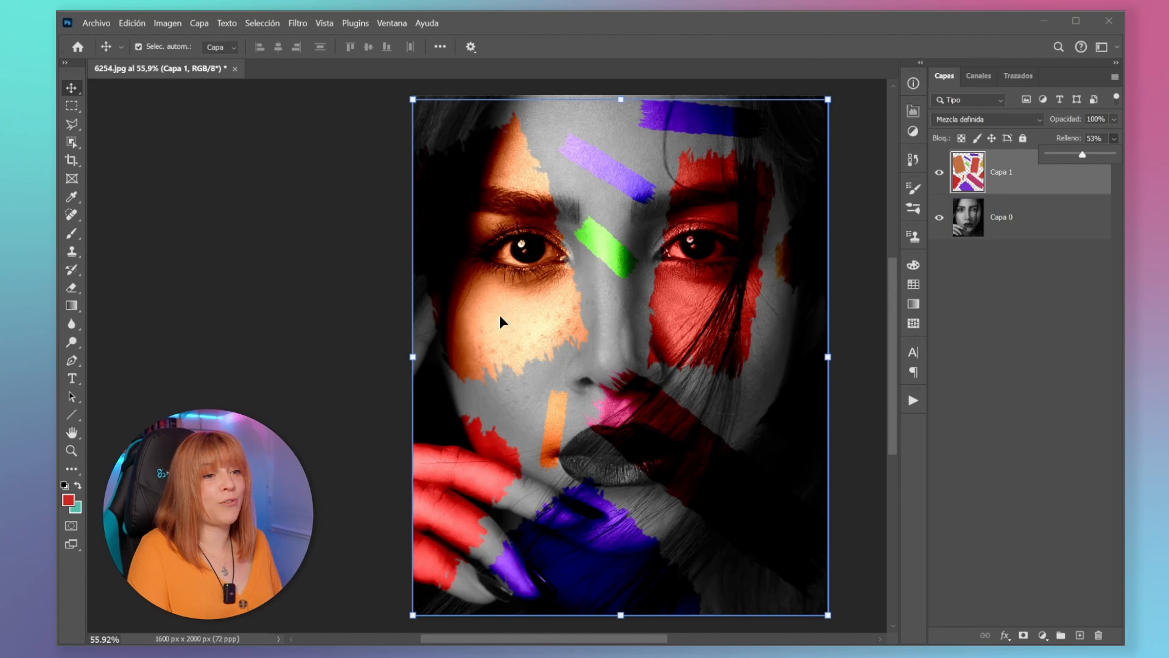